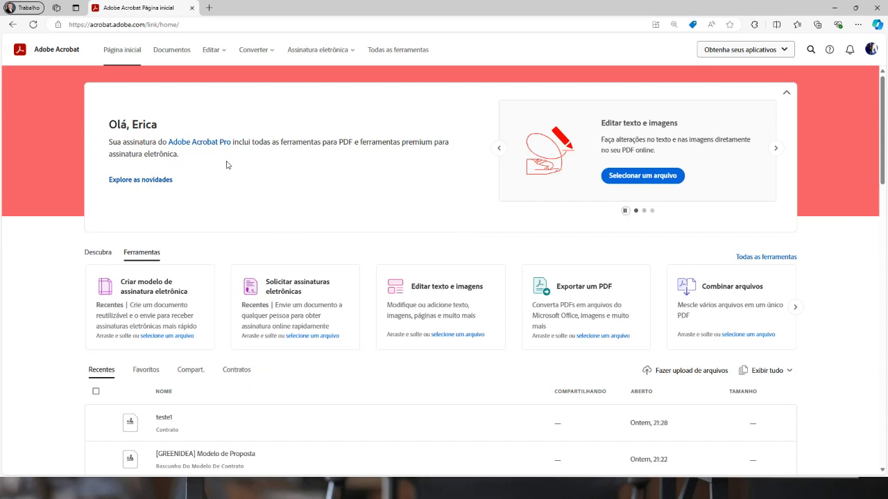
# Dismiss the address-bar suggestions and switch to the Word document '[GREENIDEA] Modelo de Proposta - EDB240827.docx'
pyautogui.click(145, 24)
pyautogui.click(191, 25)
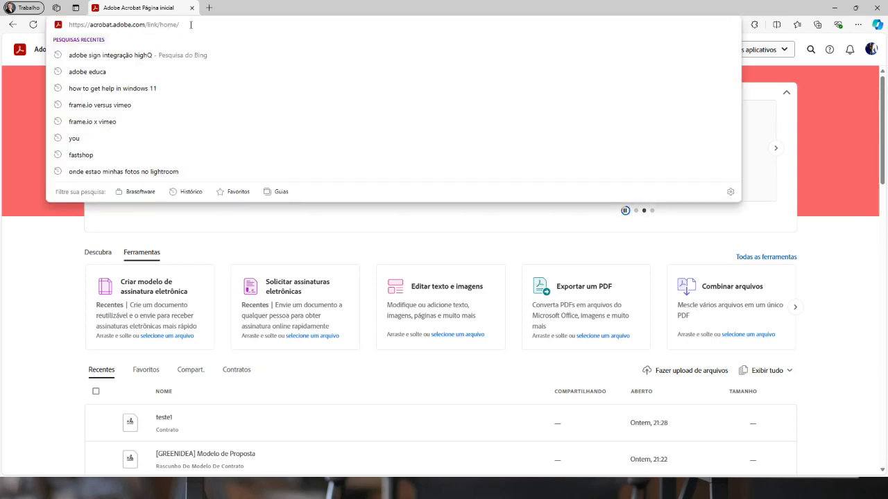
pyautogui.click(258, 15)
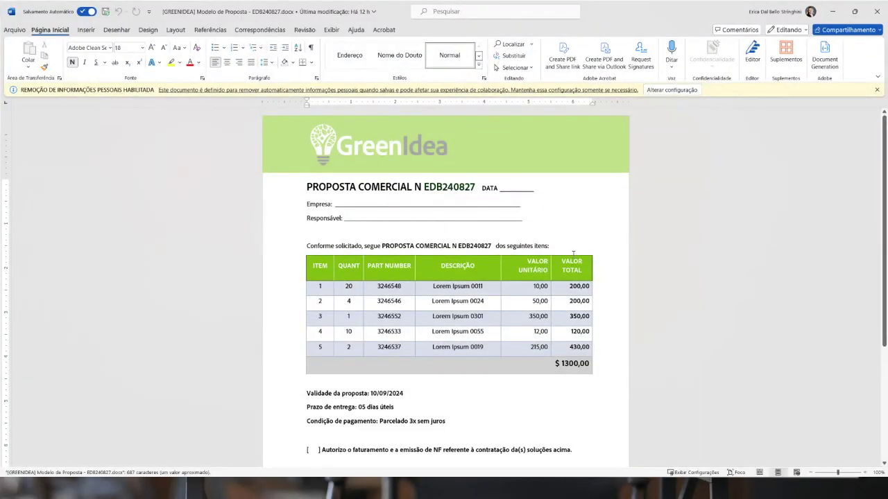
# Review the proposal, highlighting the blank after DATA and the Empresa and Responsável blanks
pyautogui.scroll(-5, 574, 254)
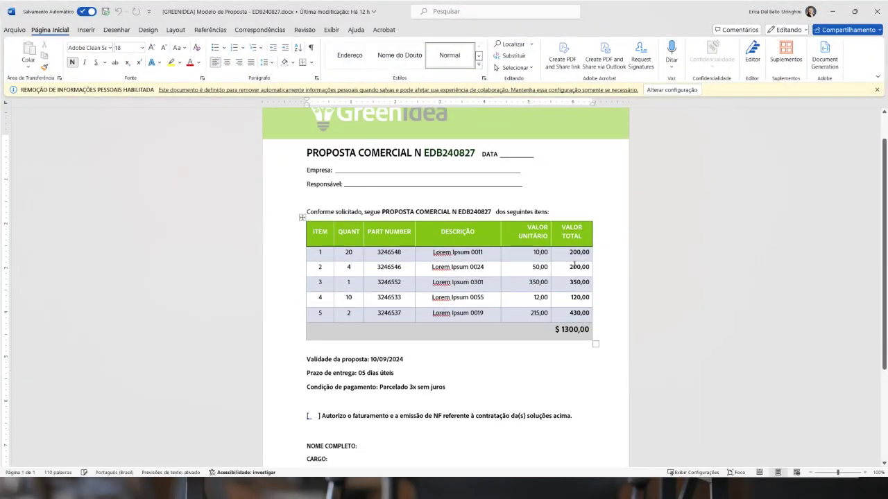
pyautogui.scroll(5, 520, 329)
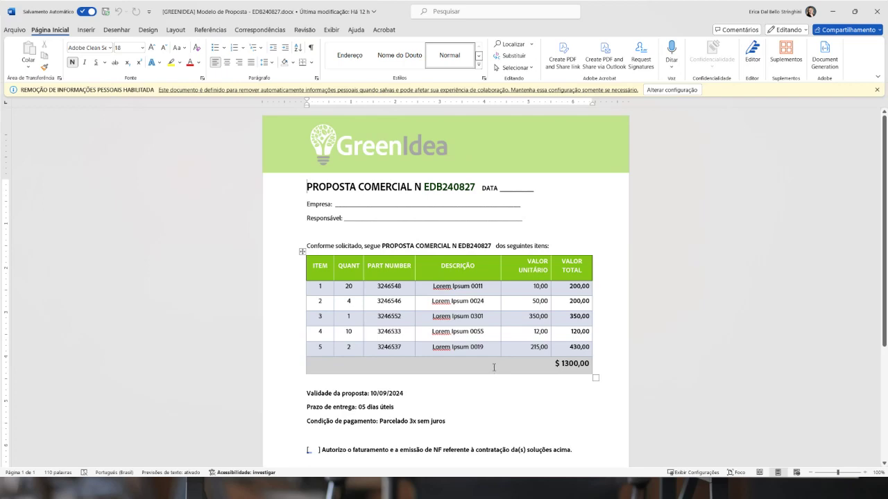
pyautogui.scroll(-5, 493, 368)
pyautogui.scroll(2, 486, 353)
pyautogui.scroll(3, 484, 292)
pyautogui.scroll(-4, 480, 286)
pyautogui.scroll(3, 480, 286)
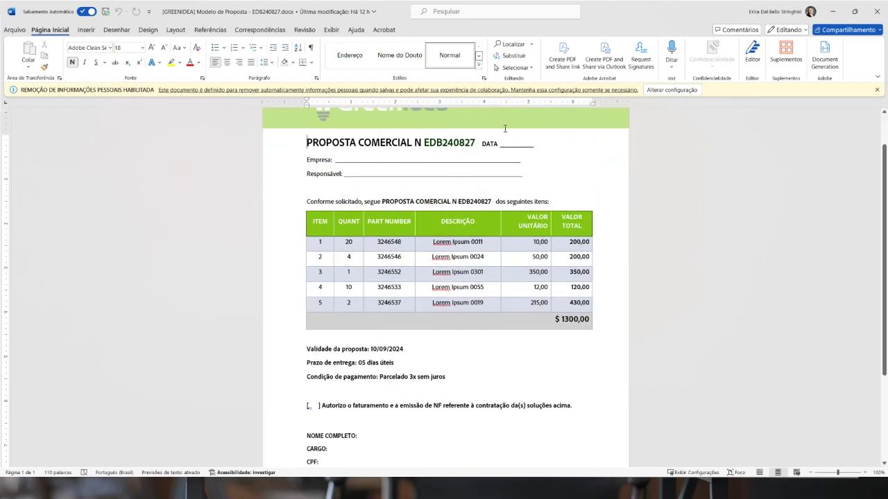
pyautogui.moveTo(499, 144); pyautogui.dragTo(534, 146)
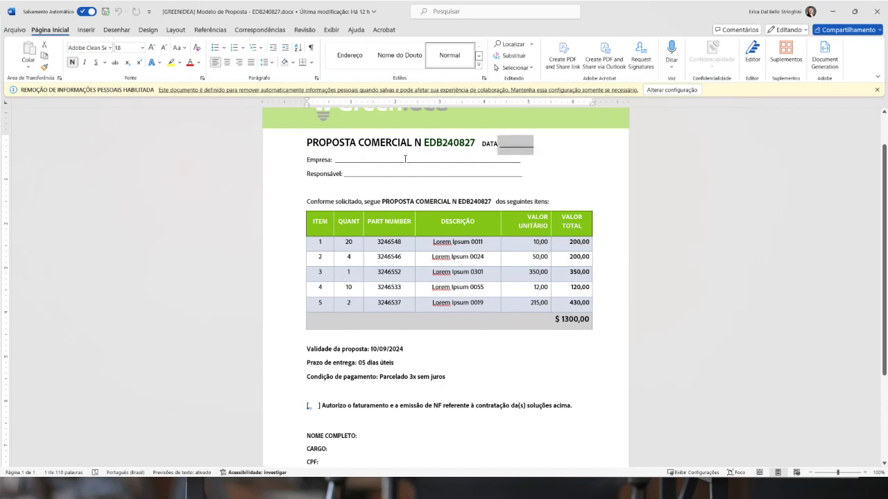
pyautogui.moveTo(345, 160); pyautogui.dragTo(400, 175)
# Highlight the Autorizo authorization statement, then close the Word proposal
pyautogui.scroll(-2, 286, 367)
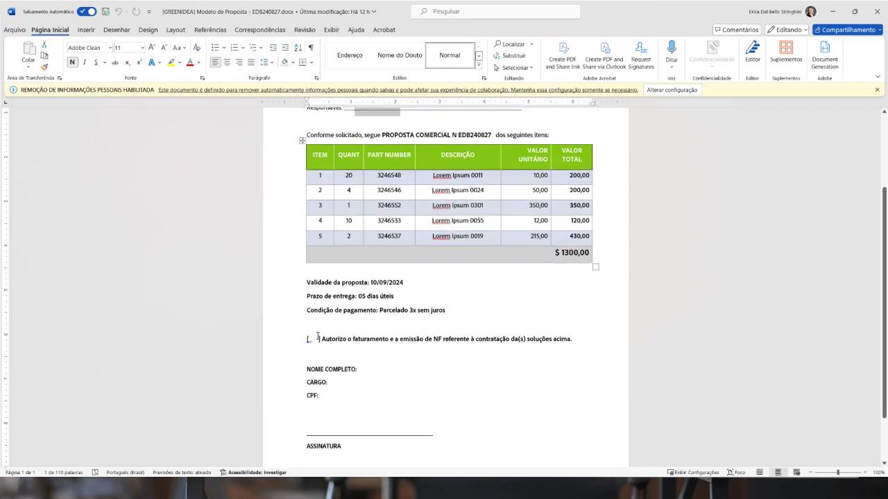
pyautogui.moveTo(323, 340); pyautogui.dragTo(456, 344)
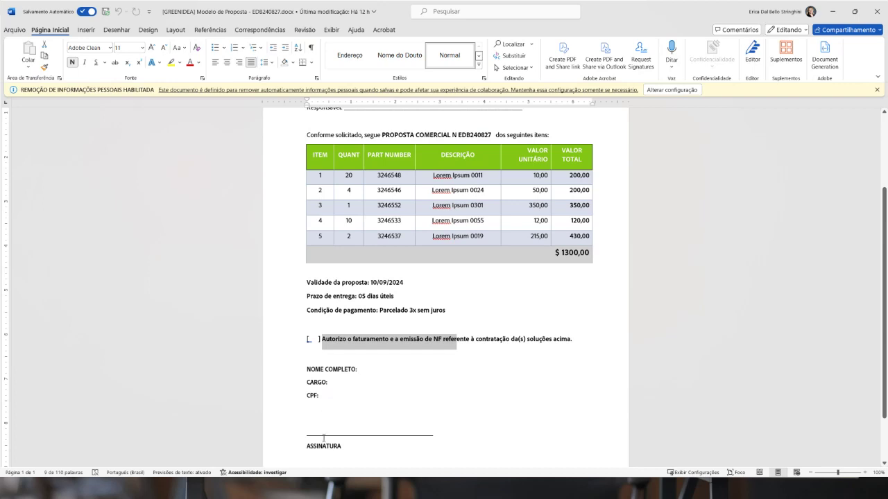
pyautogui.scroll(-2, 373, 410)
pyautogui.scroll(5, 376, 359)
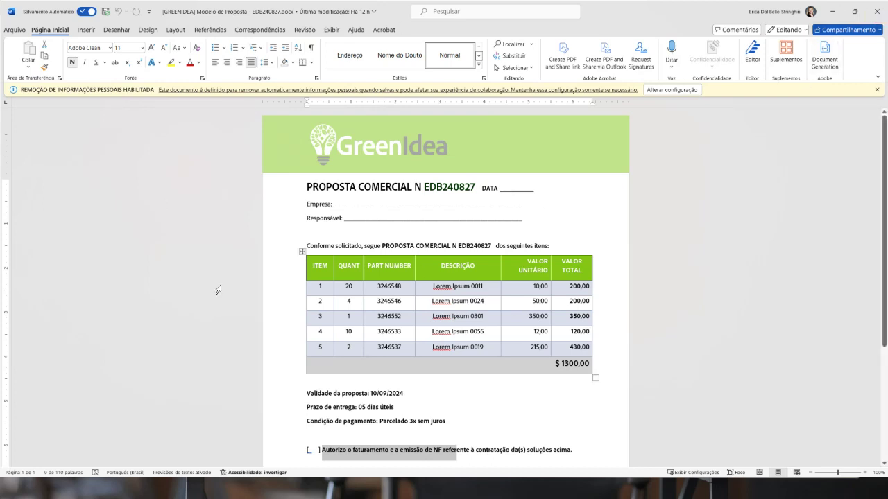
pyautogui.click(877, 16)
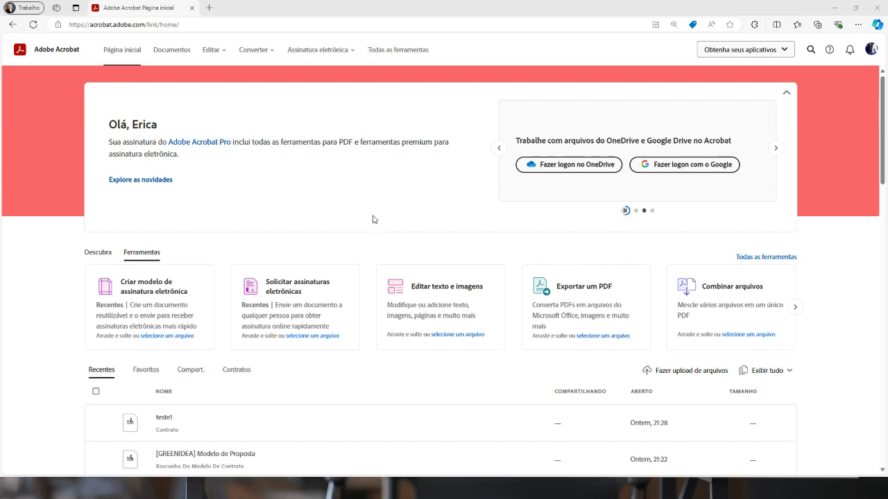
# Start a Solicitar assinaturas eletrôn. request and browse the computer for the file to send
pyautogui.click(347, 61)
pyautogui.moveTo(339, 55)
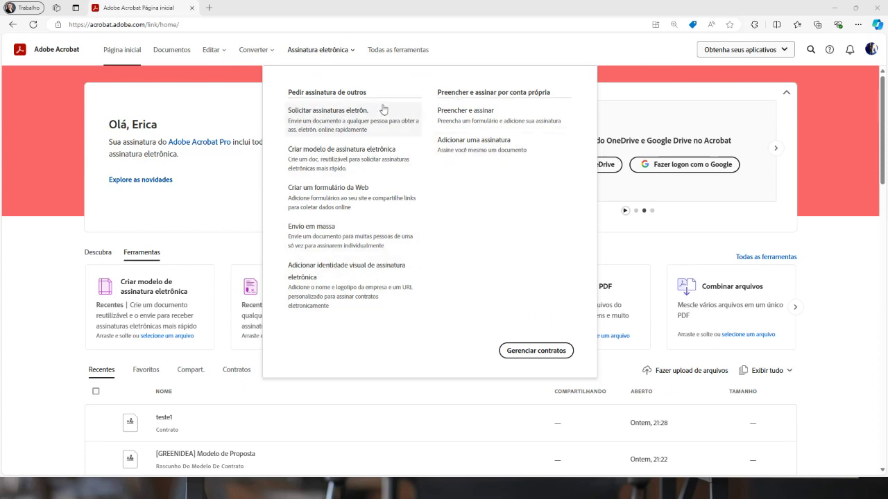
pyautogui.click(324, 122)
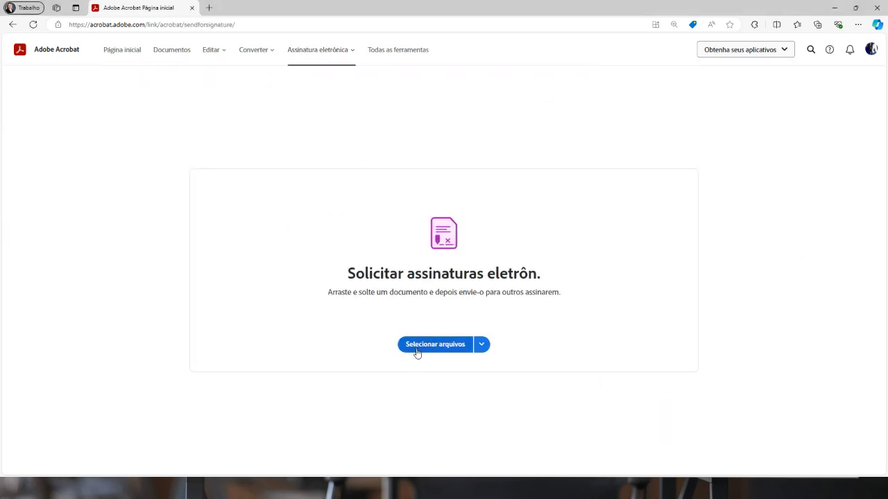
pyautogui.click(482, 346)
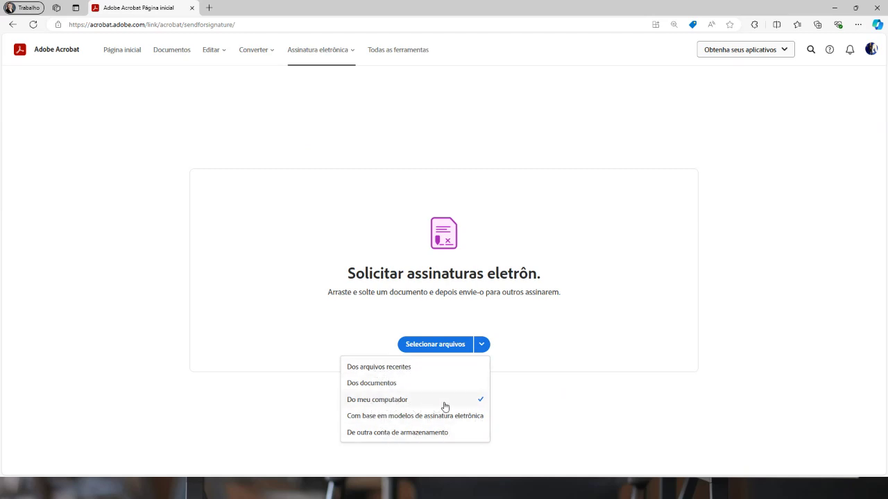
pyautogui.click(545, 367)
pyautogui.click(434, 344)
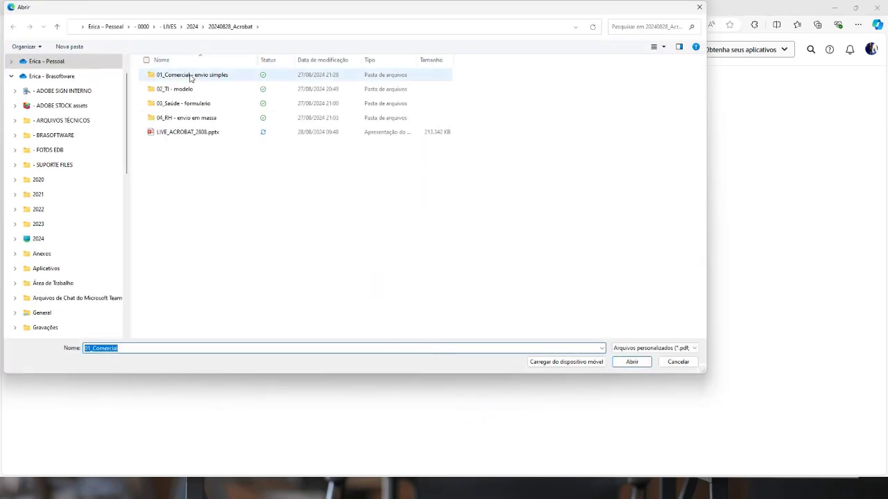
# Upload '[GREENIDEA] Modelo de Proposta - EDB240827.docx' from the 01_Comercial - envio simples folder
pyautogui.doubleClick(190, 75)
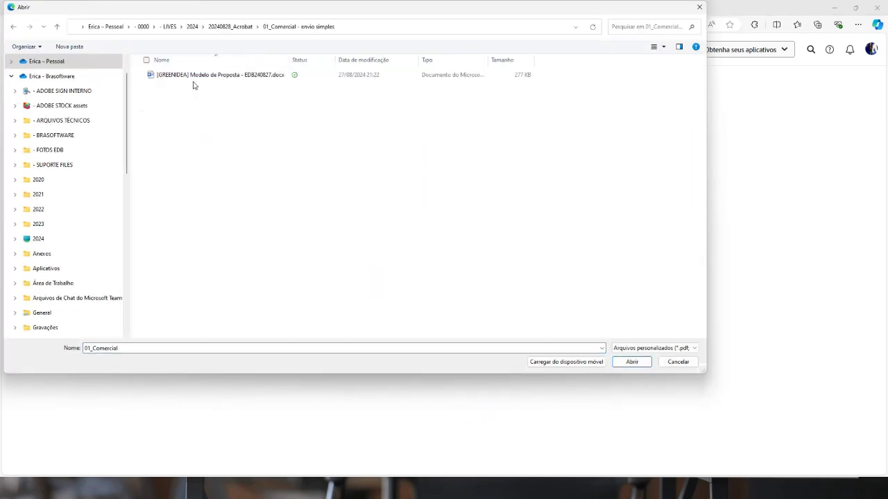
pyautogui.click(622, 361)
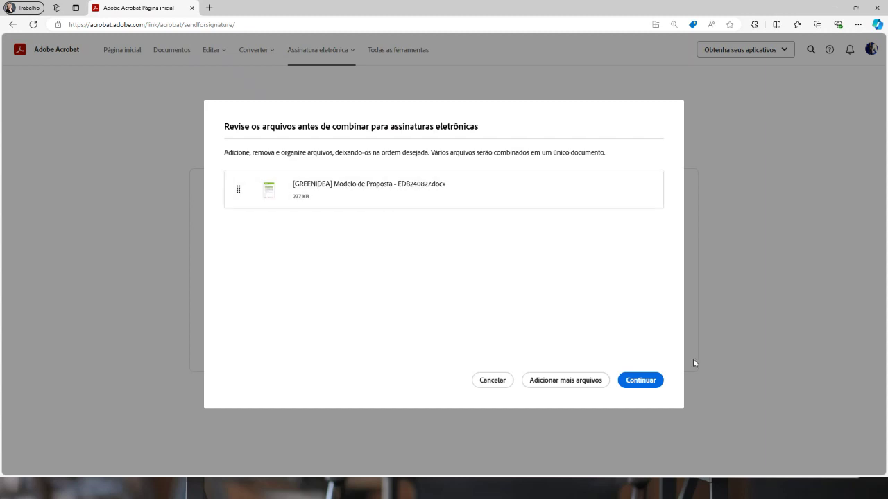
# Accept the file list and enter the first recipient's e-mail address
pyautogui.click(642, 381)
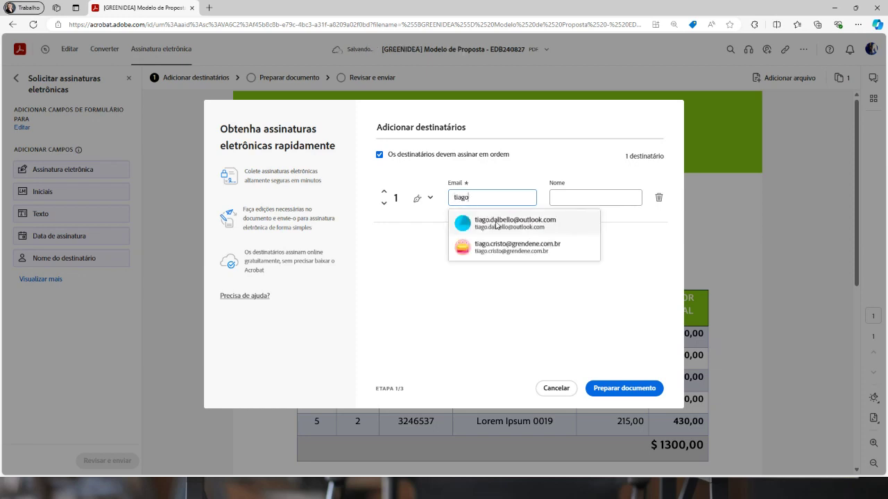
pyautogui.click(565, 215)
pyautogui.click(576, 199)
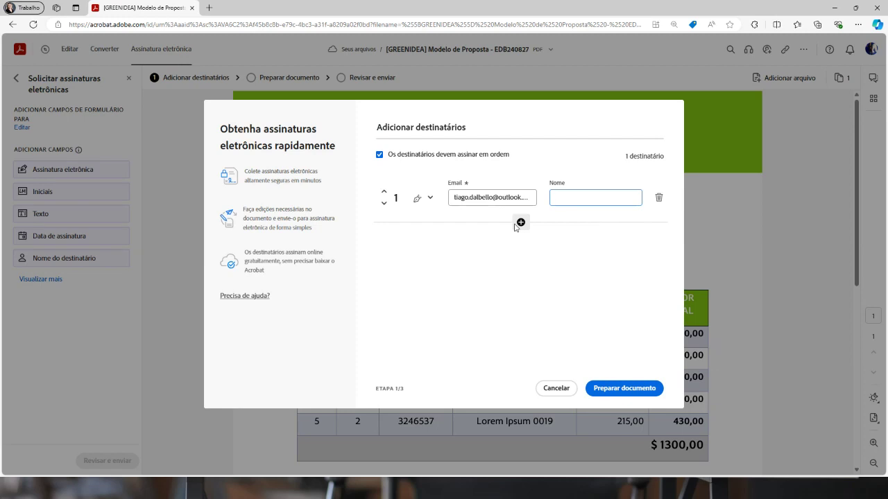
# Add yourself as recipient 2 with the Aprovador role and go to Preparar documento
pyautogui.click(521, 222)
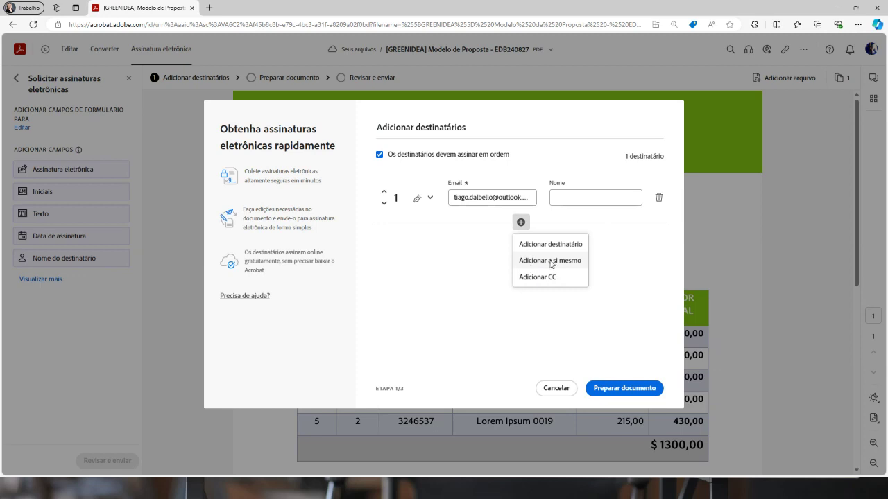
pyautogui.click(547, 262)
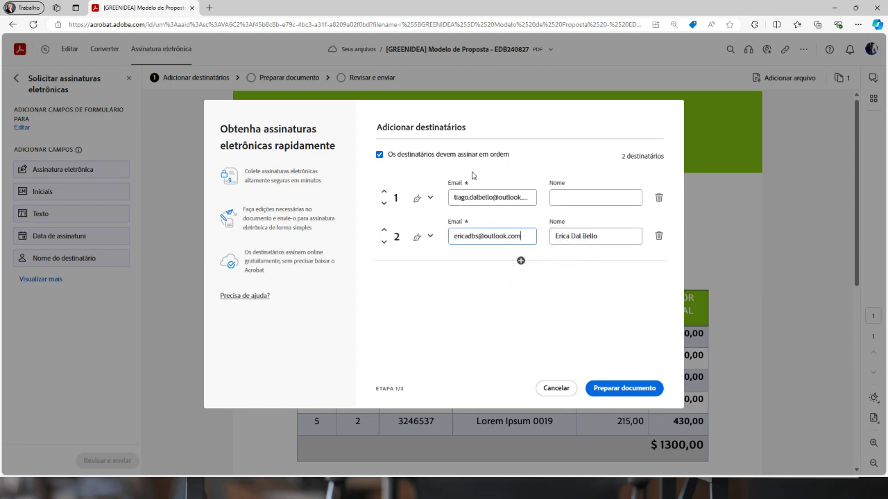
pyautogui.click(591, 237)
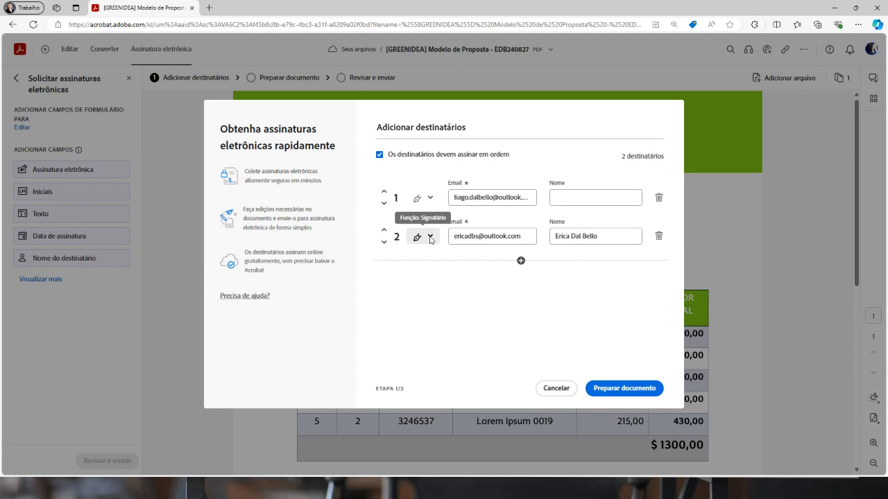
pyautogui.click(430, 238)
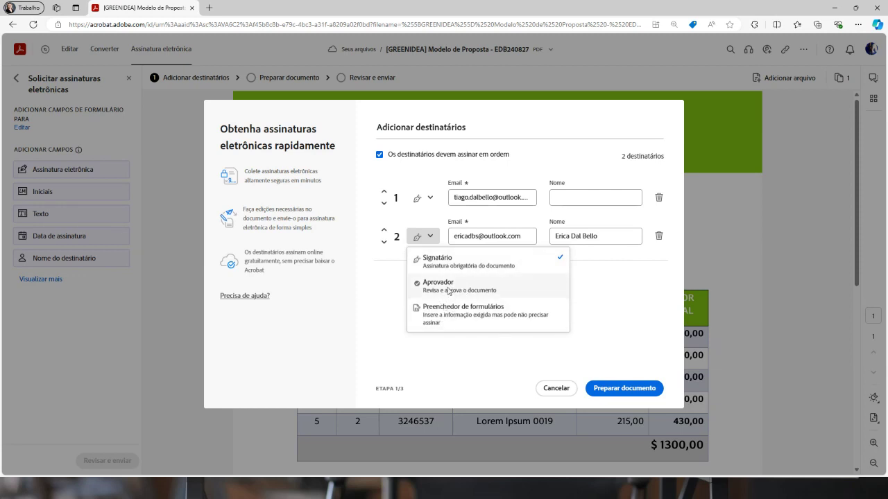
pyautogui.click(448, 287)
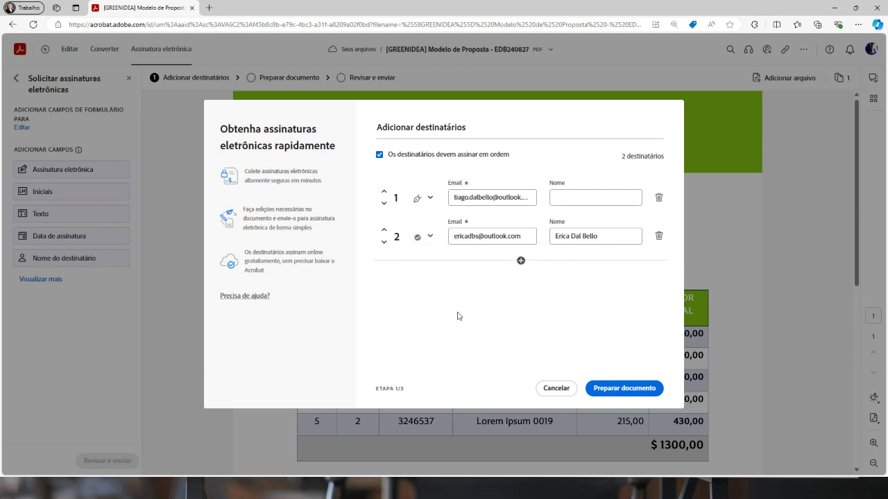
pyautogui.click(616, 390)
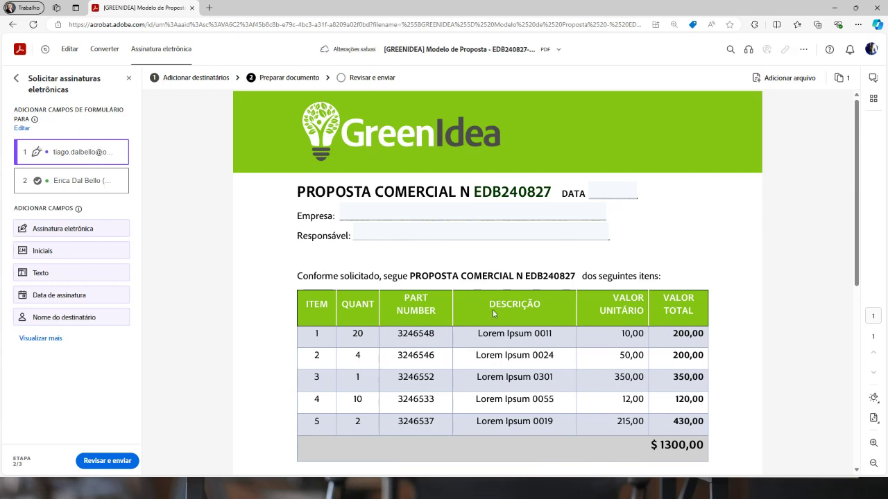
# Scroll through the proposal PDF to review the automatically detected form fields
pyautogui.scroll(-4, 671, 240)
pyautogui.scroll(3, 194, 333)
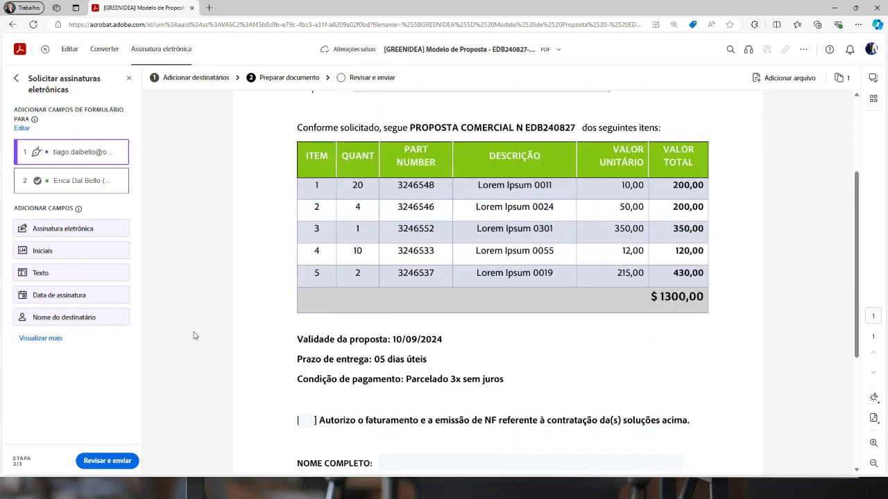
pyautogui.scroll(1, 303, 295)
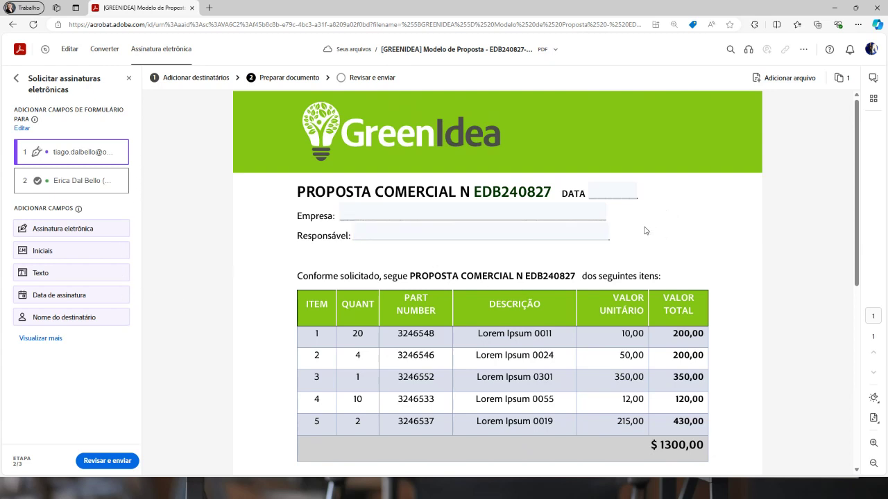
pyautogui.scroll(-2, 717, 248)
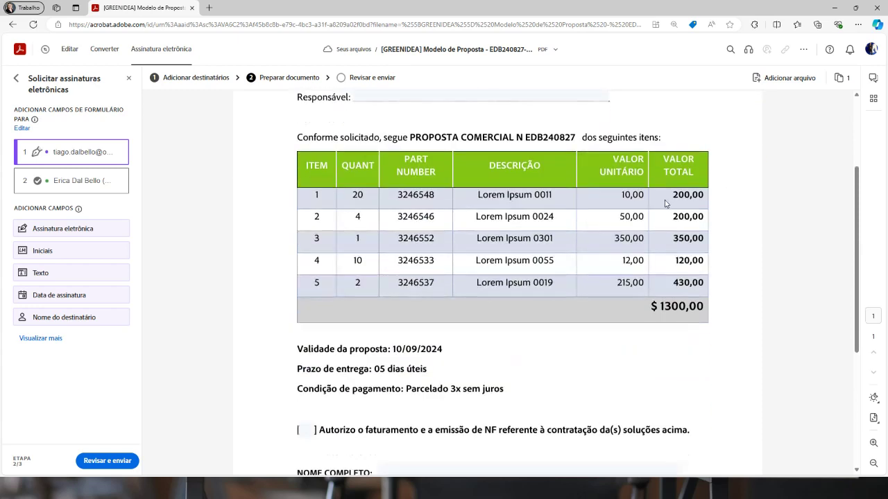
pyautogui.scroll(2, 717, 247)
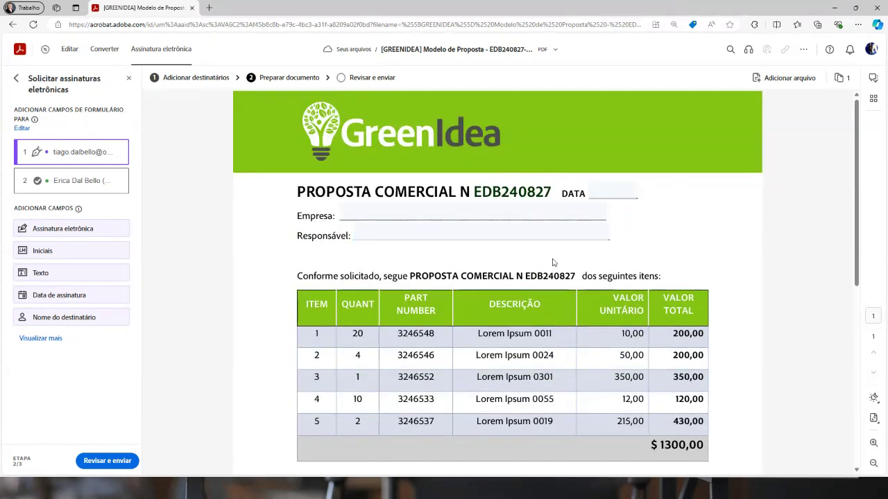
pyautogui.scroll(-4, 628, 268)
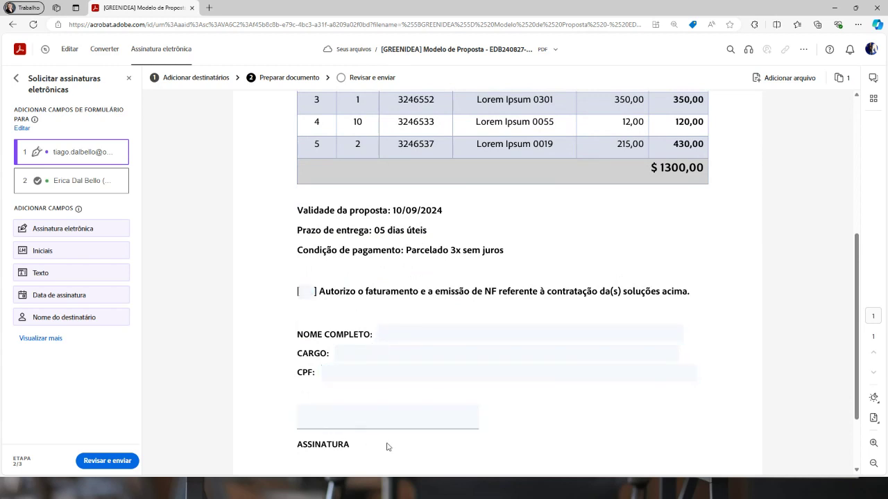
pyautogui.scroll(5, 489, 312)
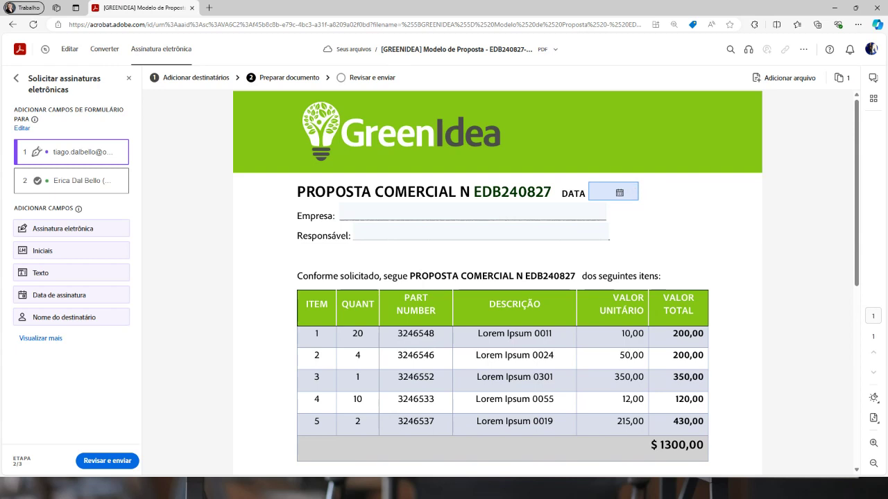
# Change the field beside DATA to Data de assinatura and open its Personalizar campo settings
pyautogui.click(599, 190)
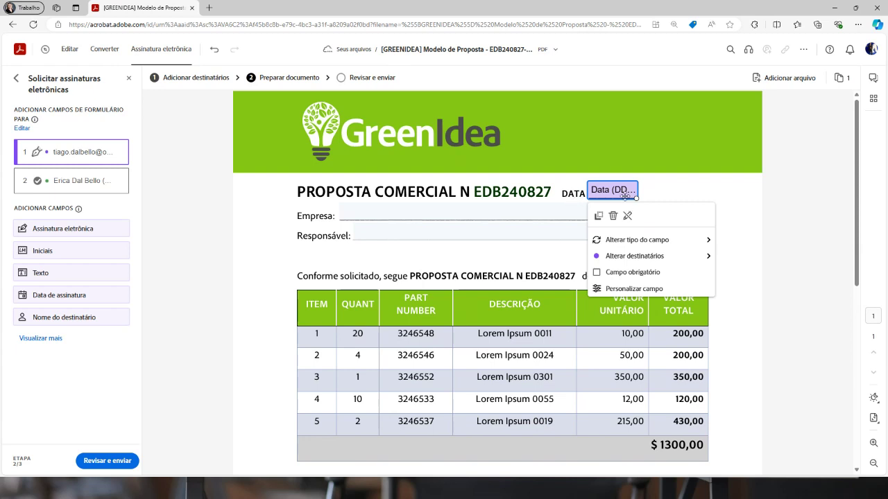
pyautogui.click(630, 239)
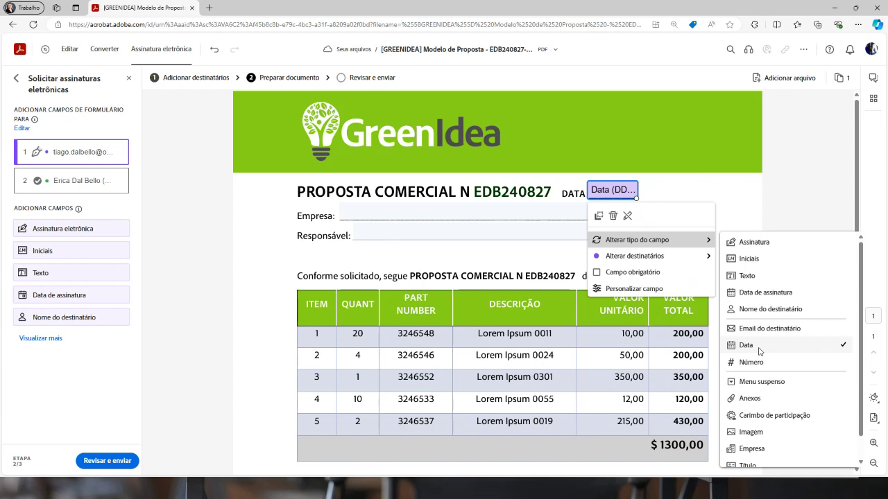
pyautogui.click(763, 292)
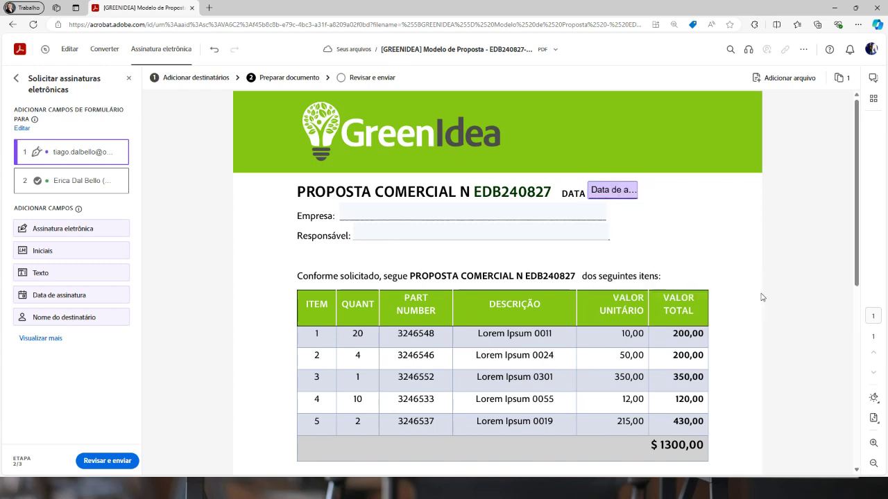
pyautogui.click(634, 198)
pyautogui.moveTo(694, 240)
pyautogui.click(609, 188)
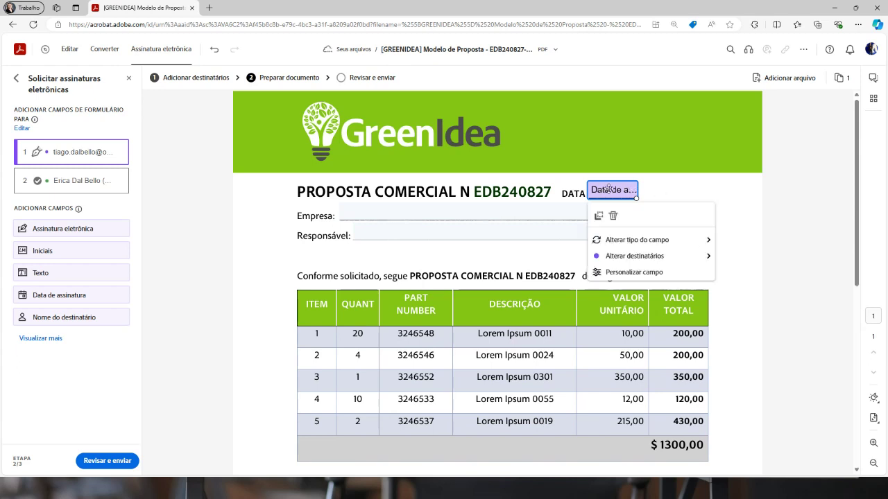
pyautogui.click(631, 273)
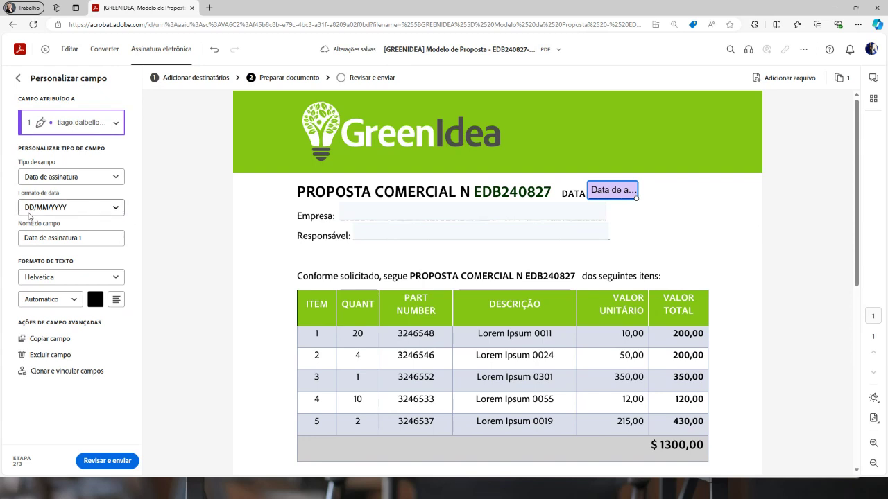
# Keep the DD/MM/YYYY date format and rename the field to 'data'
pyautogui.click(83, 208)
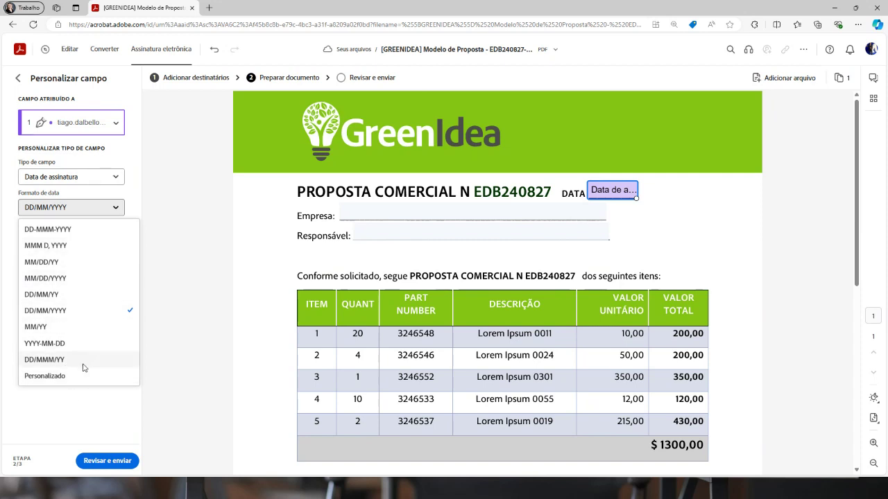
pyautogui.click(154, 201)
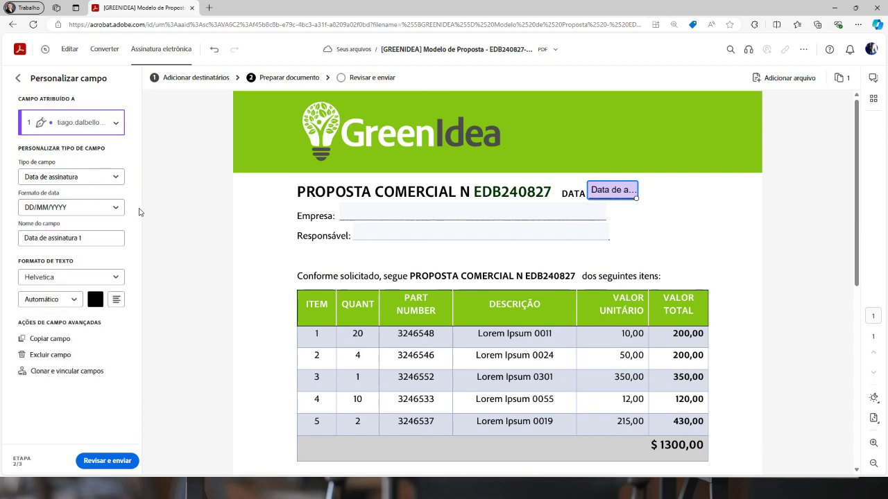
pyautogui.moveTo(92, 238); pyautogui.dragTo(21, 237)
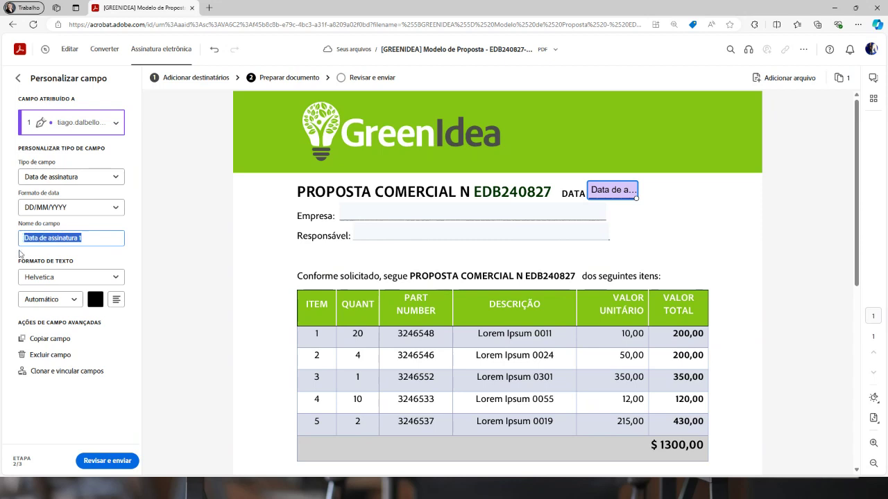
pyautogui.write('dat')
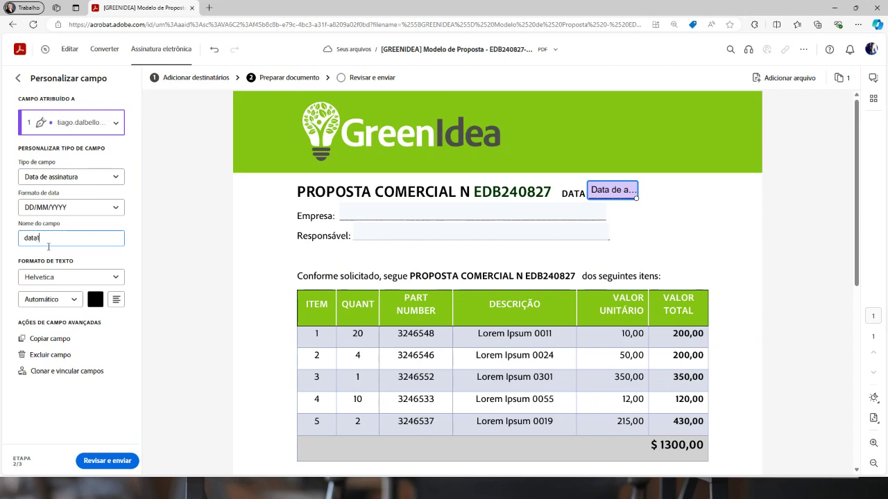
pyautogui.write('a')
# Keep Helvetica with dark green #047B06 text, then add a text field on the Empresa line
pyautogui.click(115, 283)
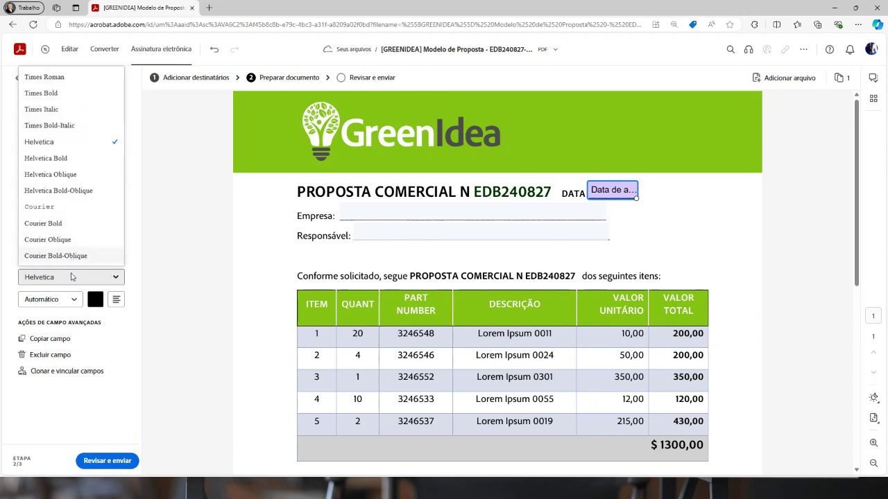
pyautogui.click(134, 259)
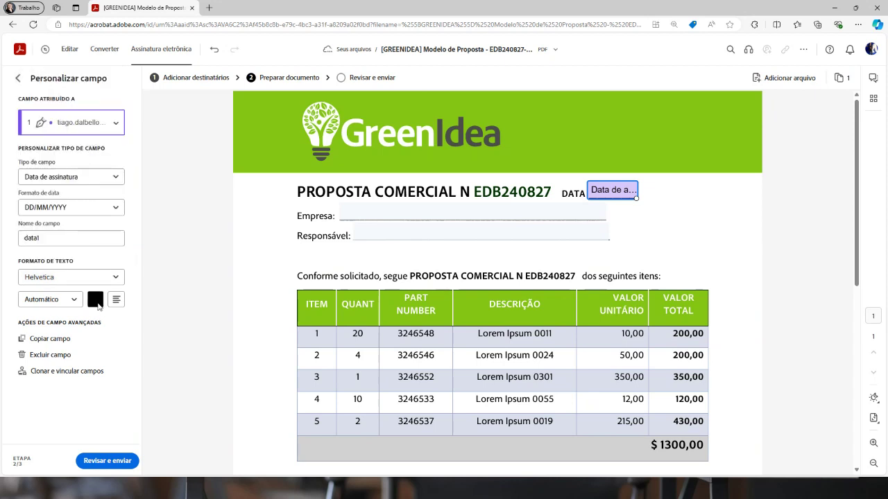
pyautogui.click(101, 302)
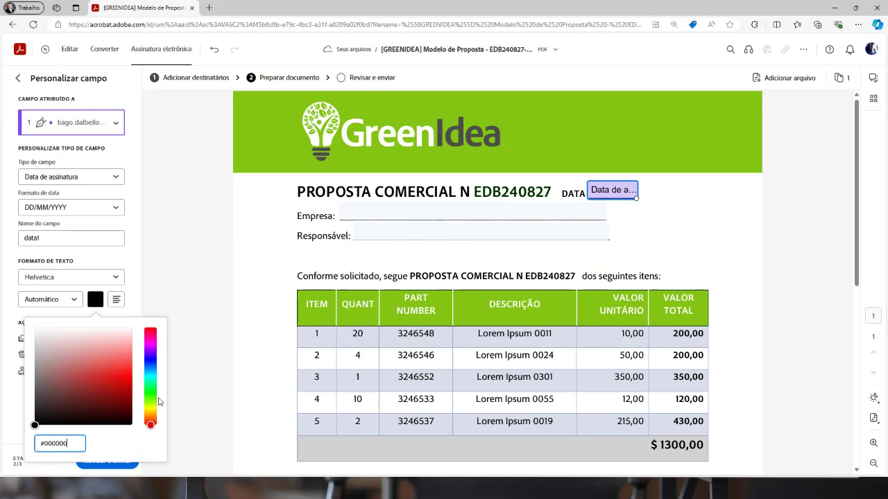
pyautogui.click(149, 364)
pyautogui.click(149, 391)
pyautogui.click(118, 389)
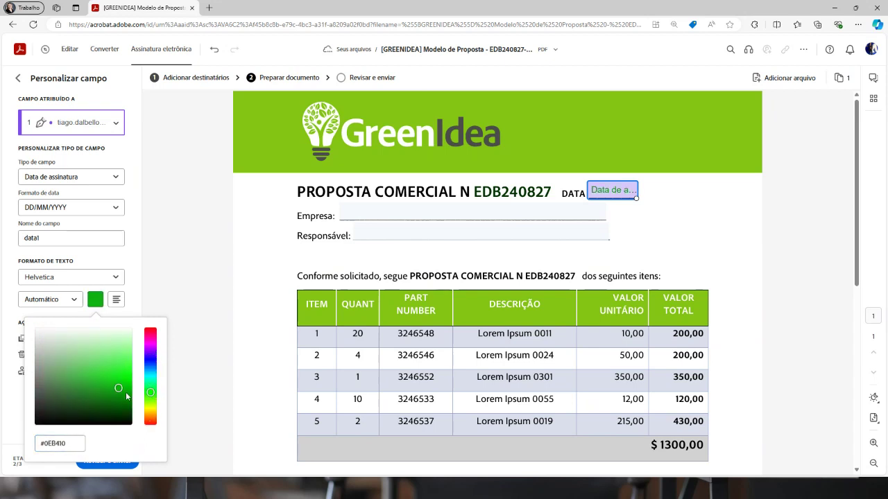
pyautogui.moveTo(115, 392)
pyautogui.mouseDown()
pyautogui.moveTo(122, 370)
pyautogui.moveTo(126, 395)
pyautogui.mouseUp()
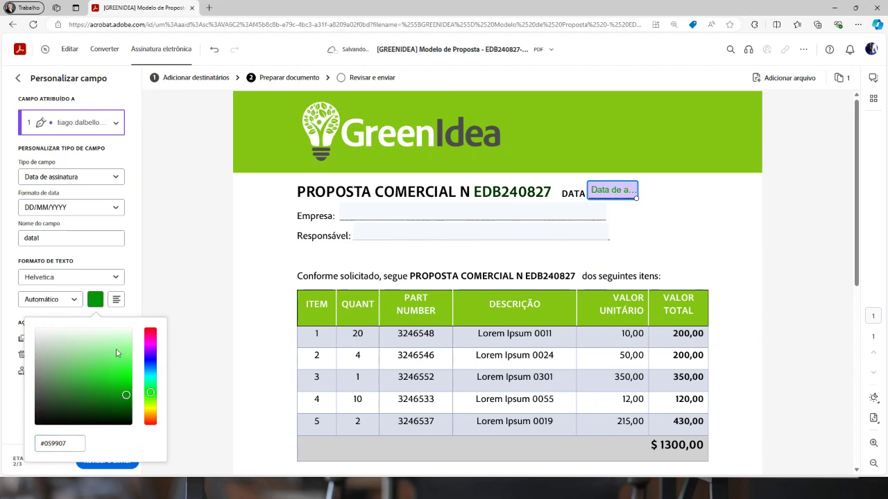
pyautogui.click(176, 299)
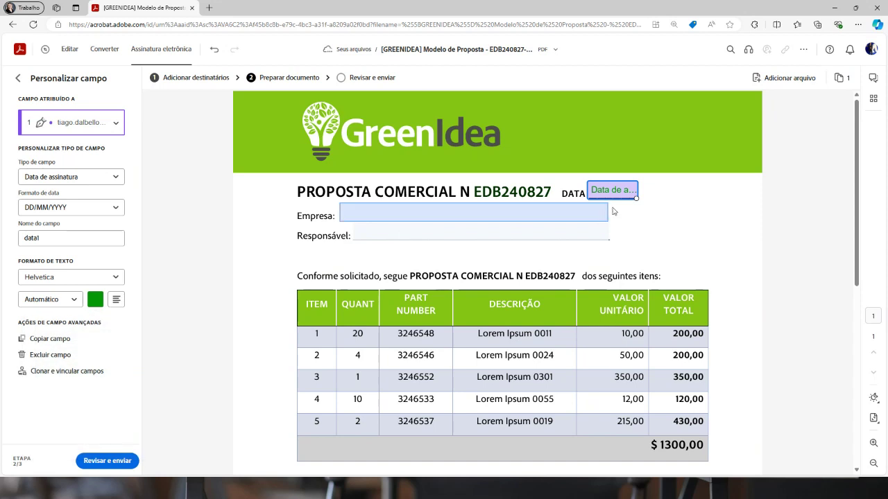
pyautogui.click(96, 303)
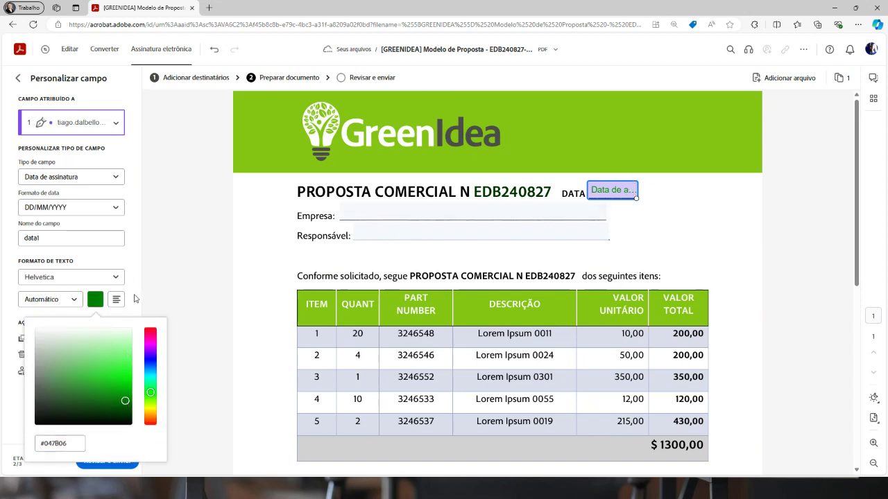
pyautogui.click(137, 293)
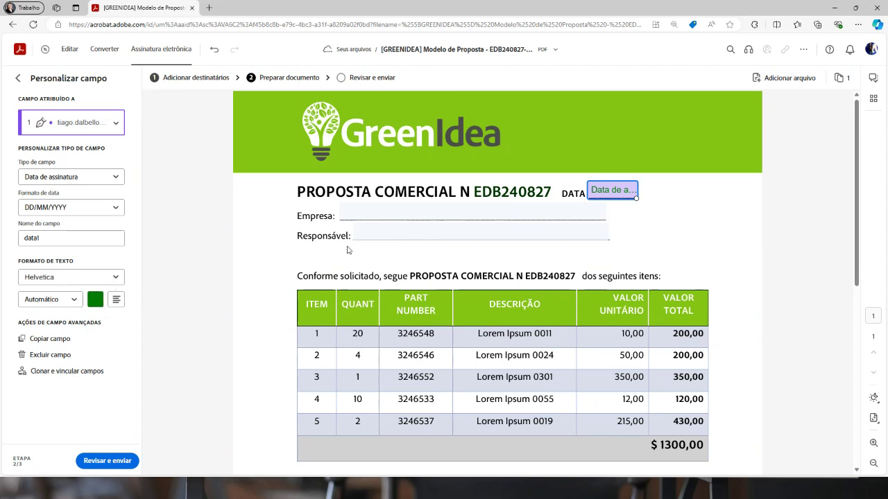
pyautogui.click(358, 211)
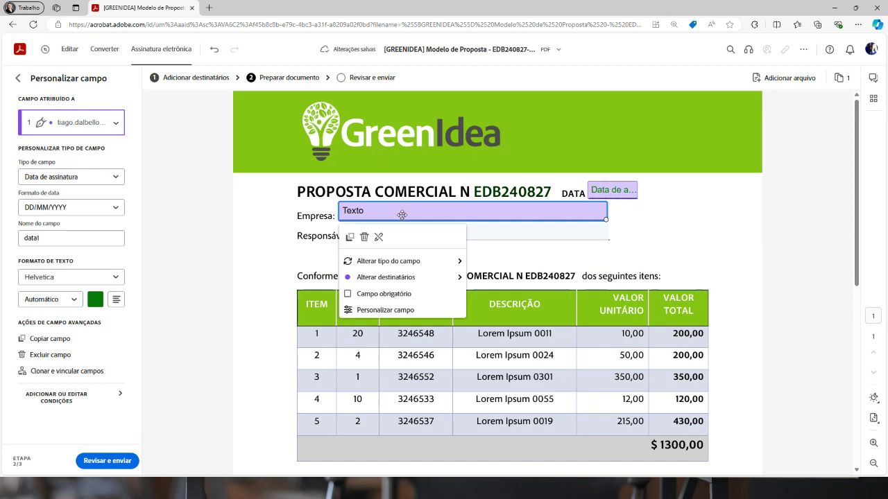
# Change the field on the Empresa line to the Empresa (company) field type
pyautogui.rightClick(403, 217)
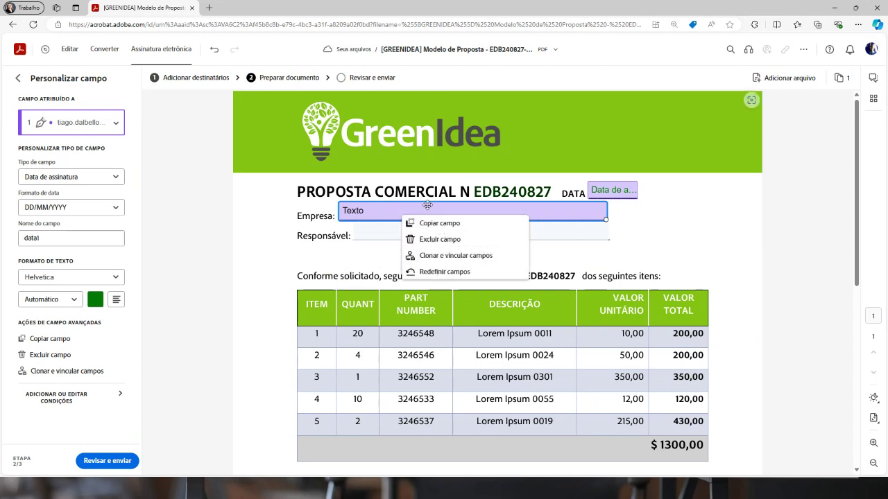
pyautogui.click(404, 210)
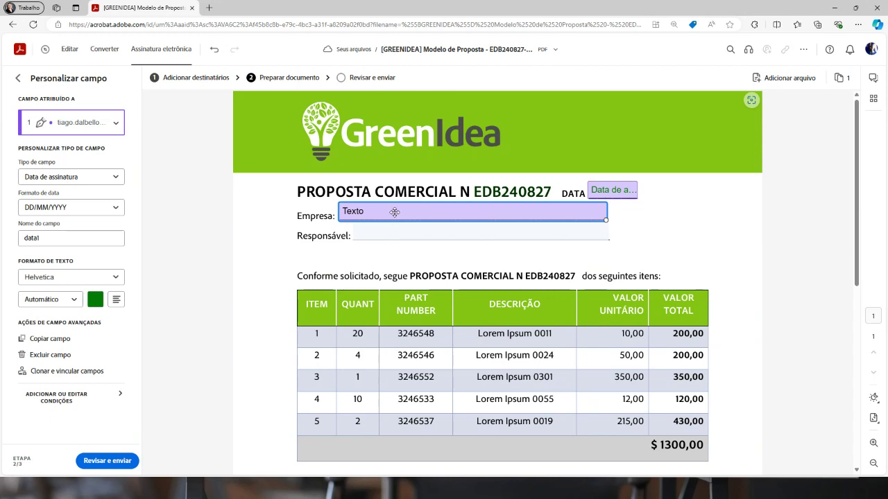
pyautogui.rightClick(394, 212)
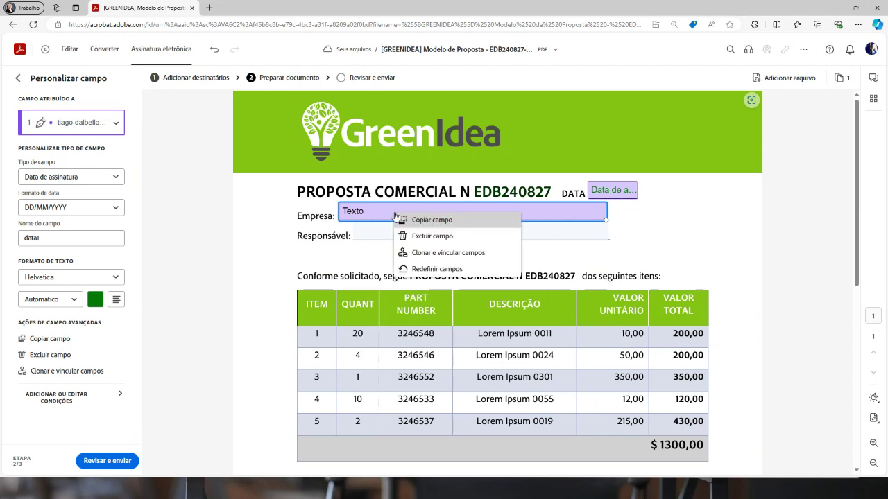
pyautogui.click(637, 225)
pyautogui.click(493, 209)
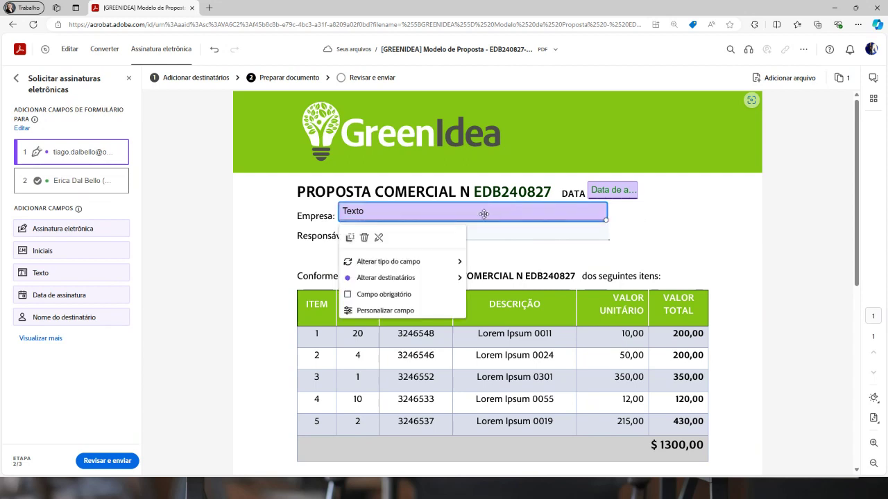
pyautogui.moveTo(409, 262)
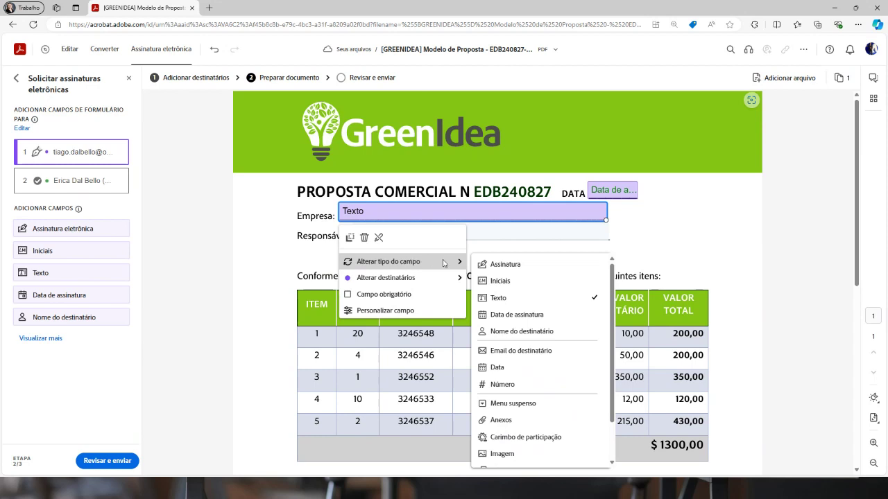
pyautogui.scroll(-1, 554, 326)
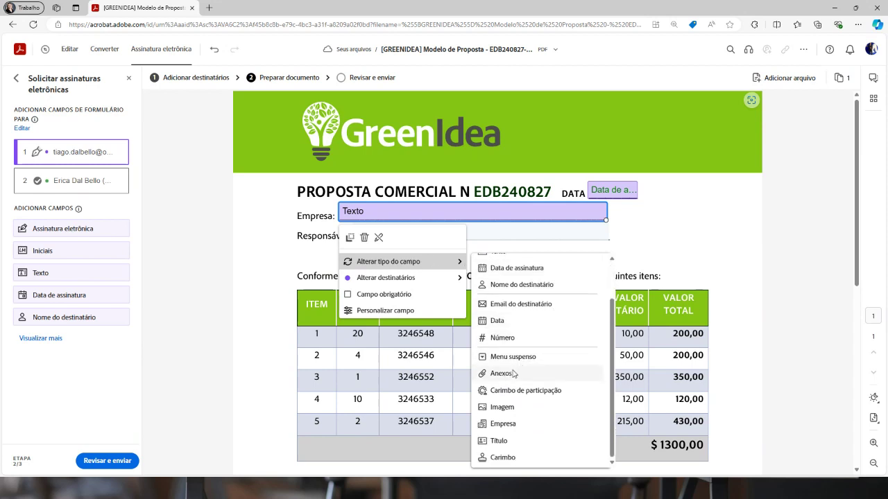
pyautogui.click(504, 424)
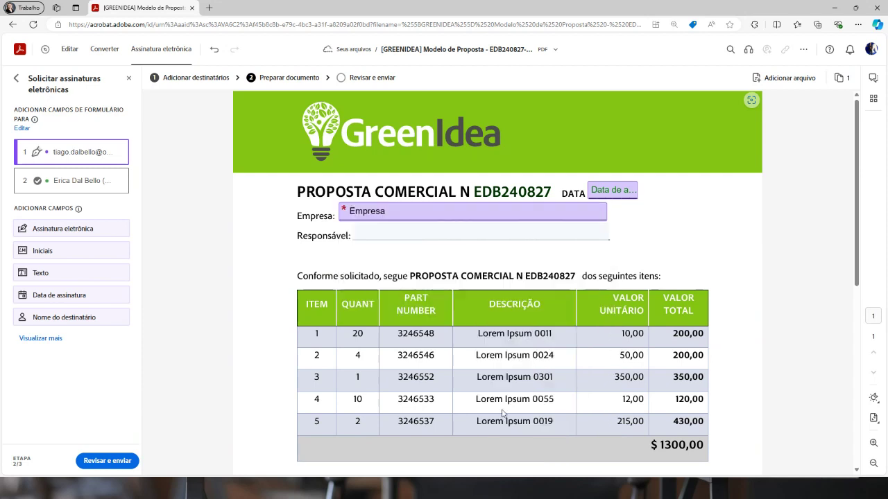
# Add a required Nome do destinatário field beside Responsável
pyautogui.click(389, 235)
pyautogui.moveTo(416, 283)
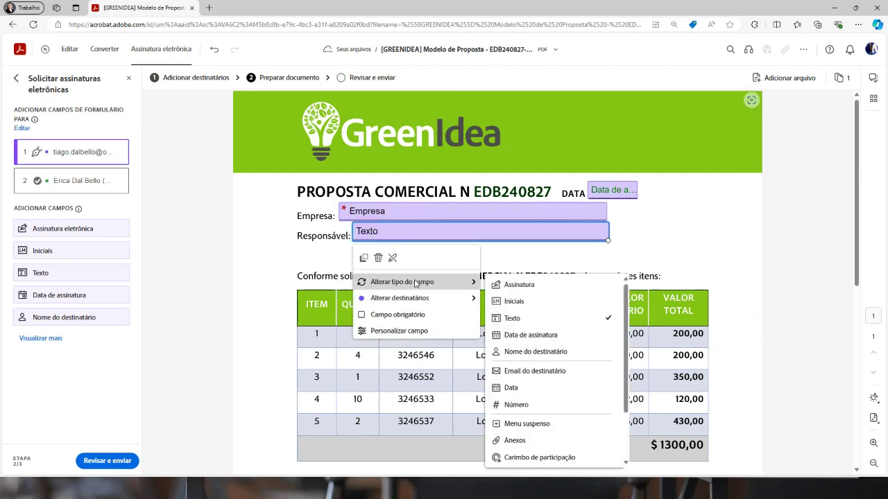
pyautogui.click(540, 354)
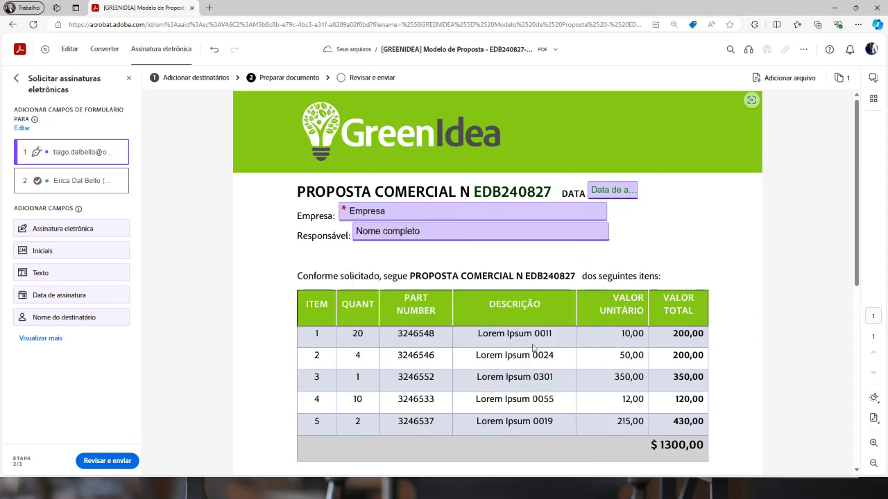
pyautogui.click(406, 233)
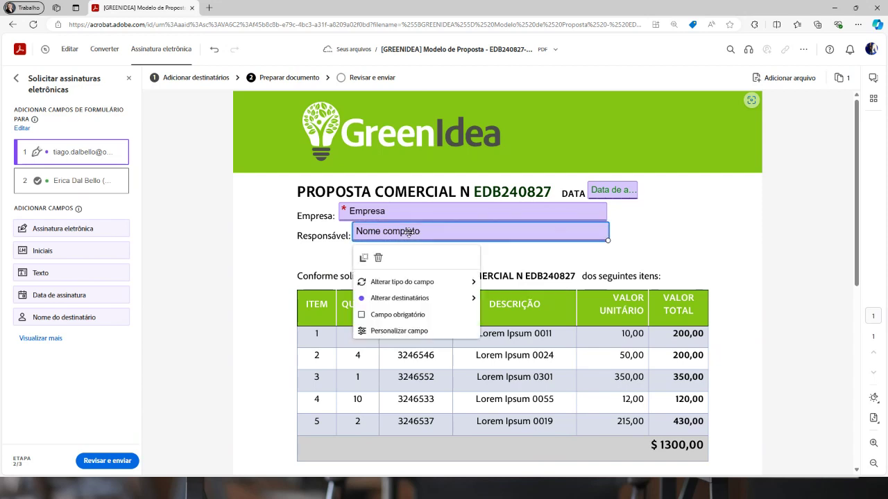
pyautogui.click(379, 316)
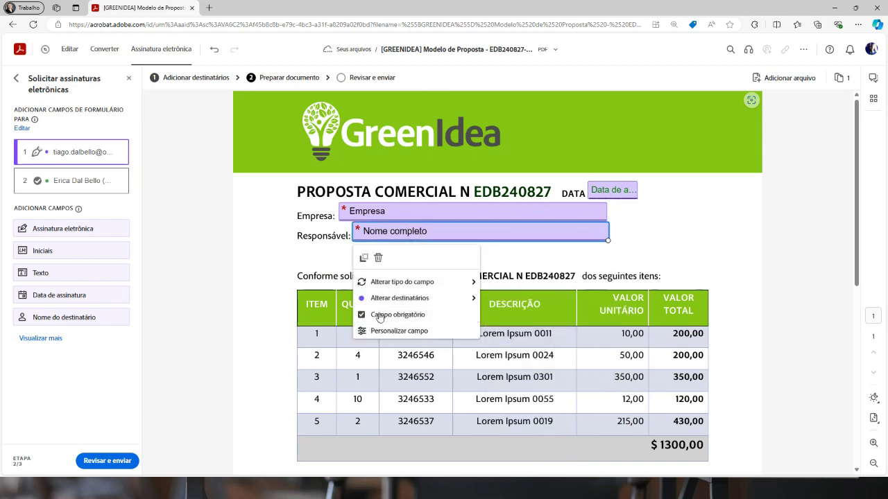
pyautogui.scroll(-5, 527, 257)
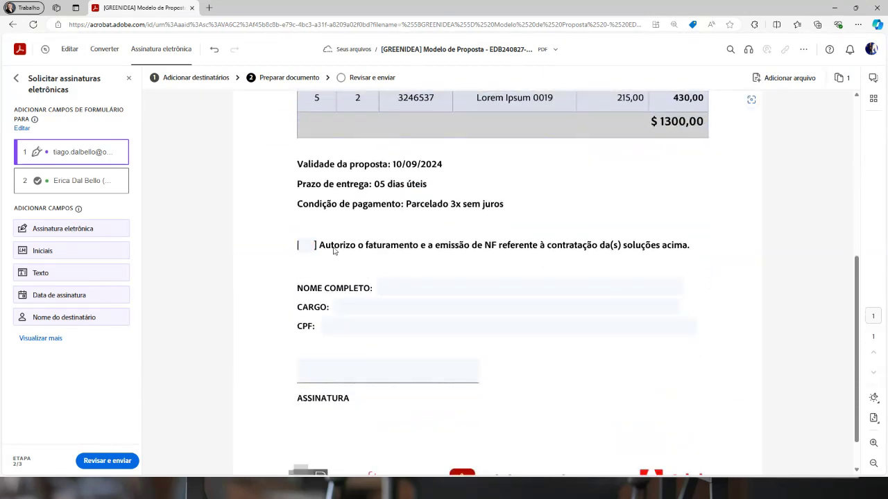
# Add a required checkbox in the brackets before Autorizo, then place a field beside NOME COMPLETO
pyautogui.click(306, 246)
pyautogui.click(306, 246)
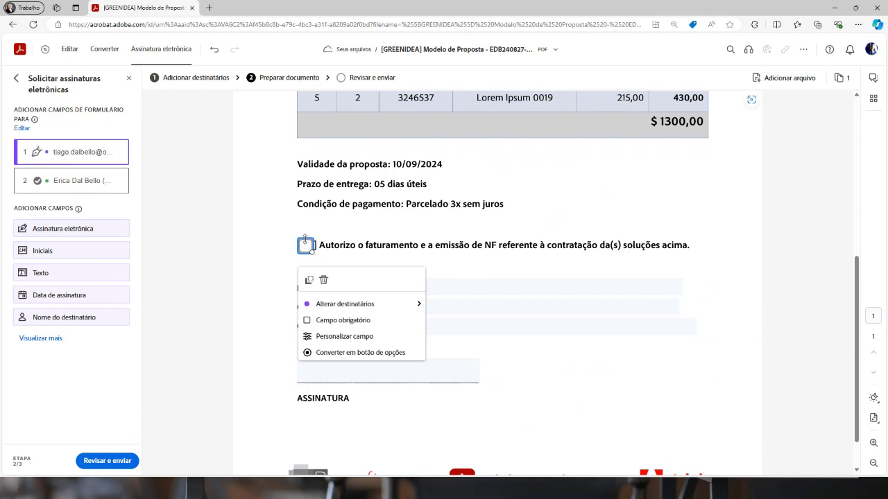
pyautogui.click(320, 322)
pyautogui.click(340, 256)
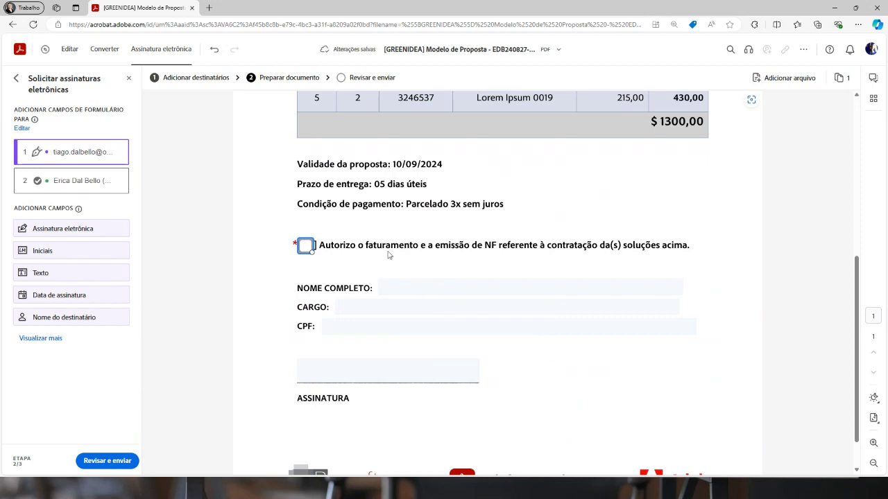
pyautogui.click(402, 288)
# Change NOME COMPLETO to a recipient-name field and CARGO to a Título field
pyautogui.moveTo(430, 336)
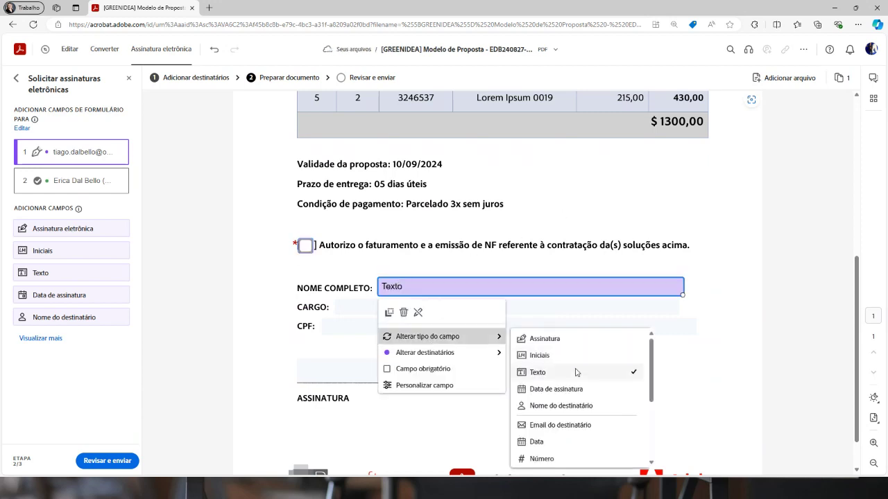
pyautogui.click(567, 408)
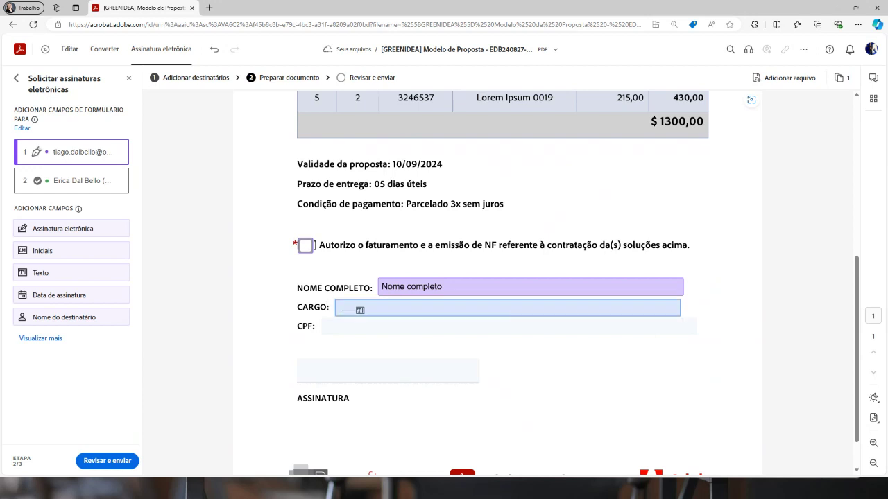
pyautogui.click(357, 306)
pyautogui.moveTo(403, 354)
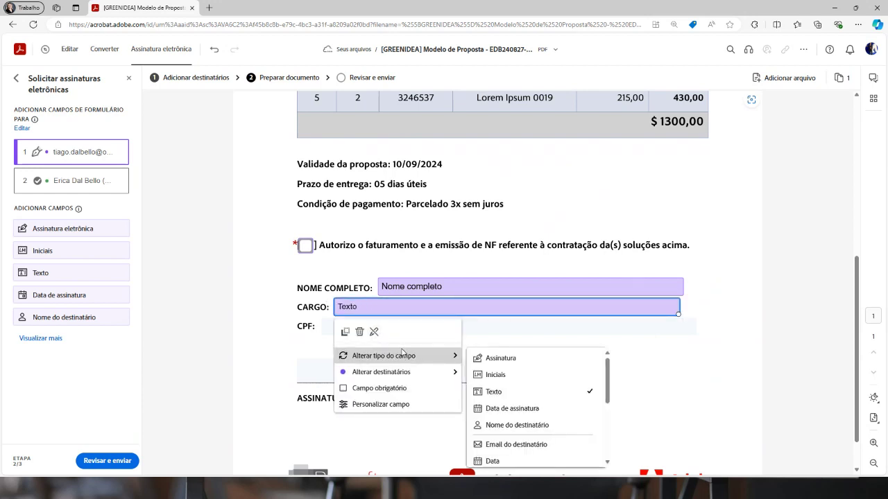
pyautogui.scroll(-3, 530, 386)
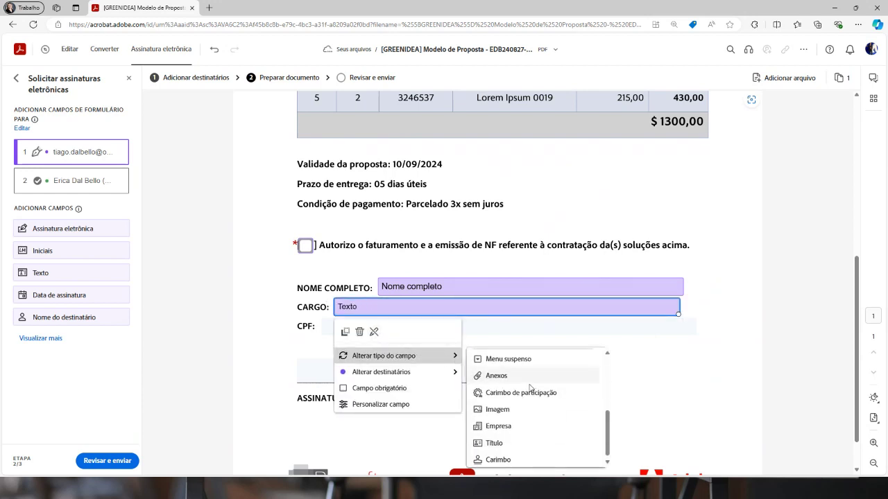
pyautogui.click(508, 443)
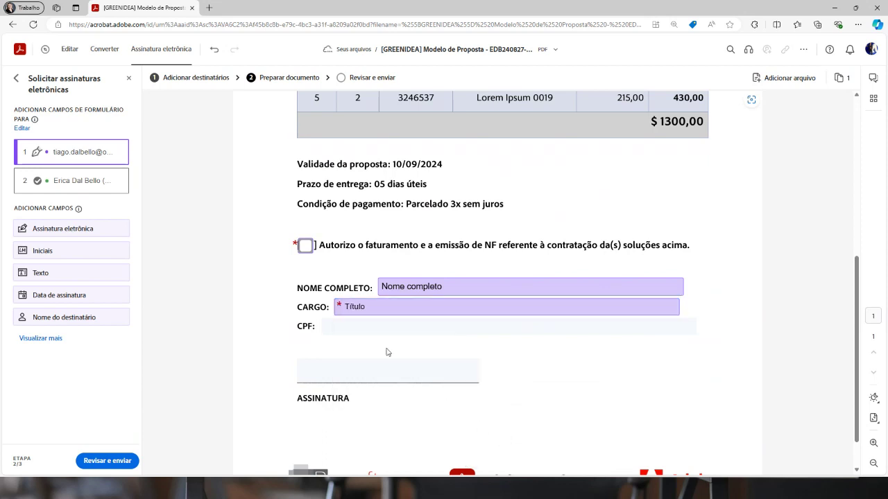
# Mark the CPF field as Campo obrigatório and bring up its detailed settings
pyautogui.click(364, 326)
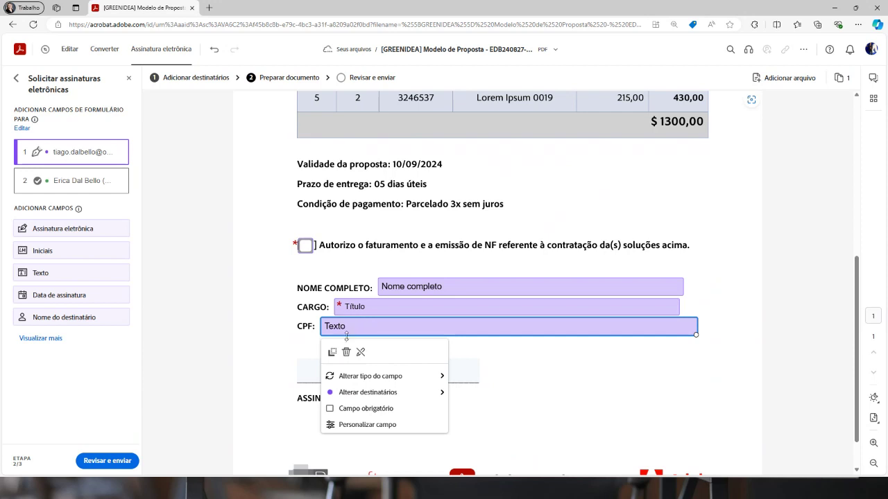
pyautogui.click(330, 410)
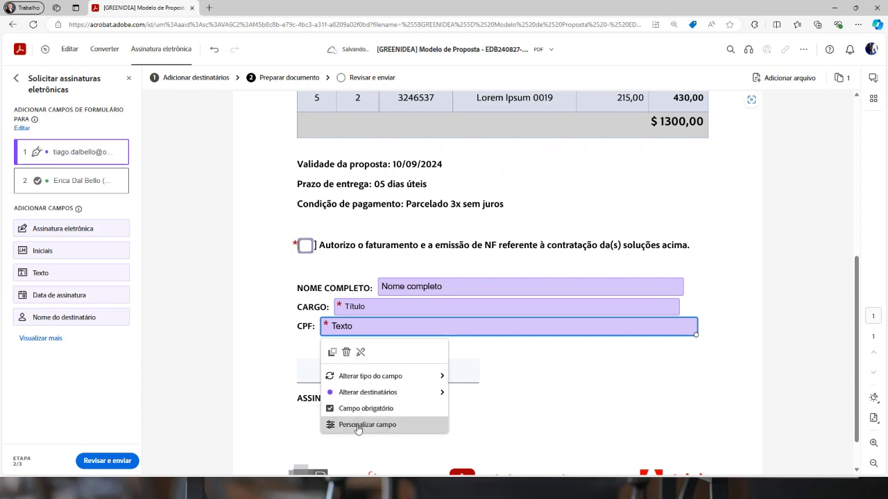
pyautogui.click(358, 425)
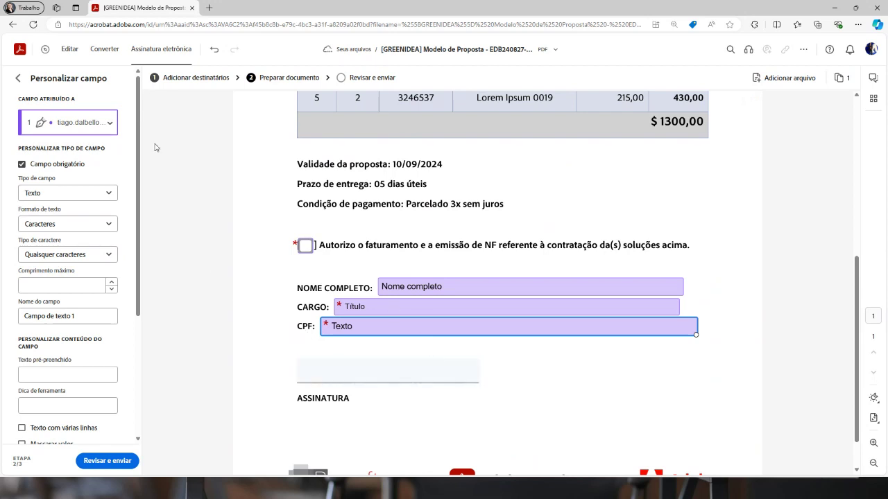
# Rename the field to 'CPF' and drag its right edge left to shorten it
pyautogui.tripleClick(96, 316)
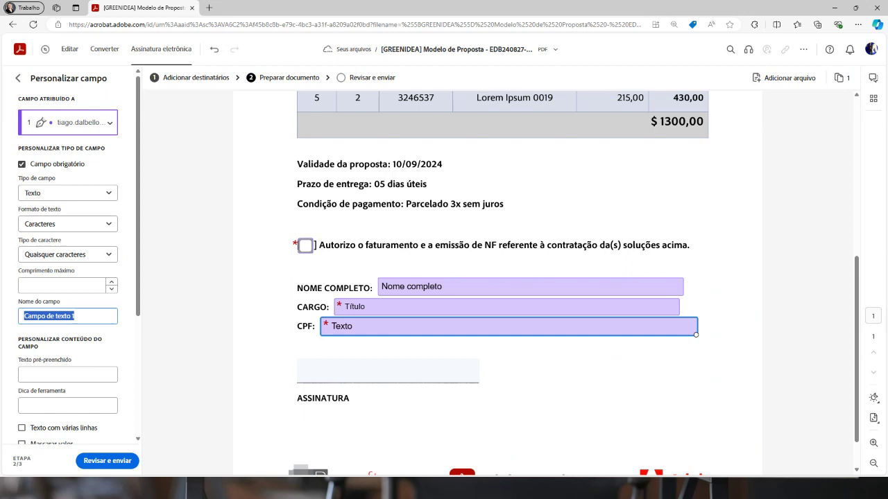
pyautogui.write('CPF')
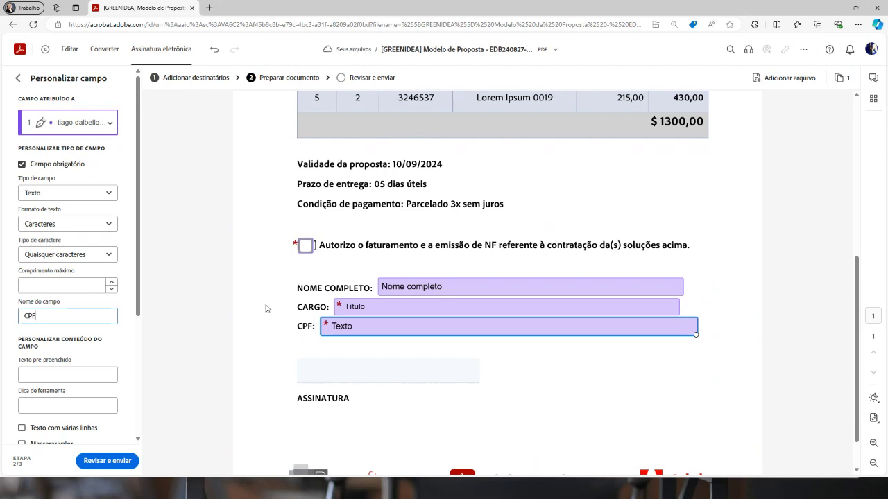
pyautogui.moveTo(697, 325); pyautogui.dragTo(606, 324)
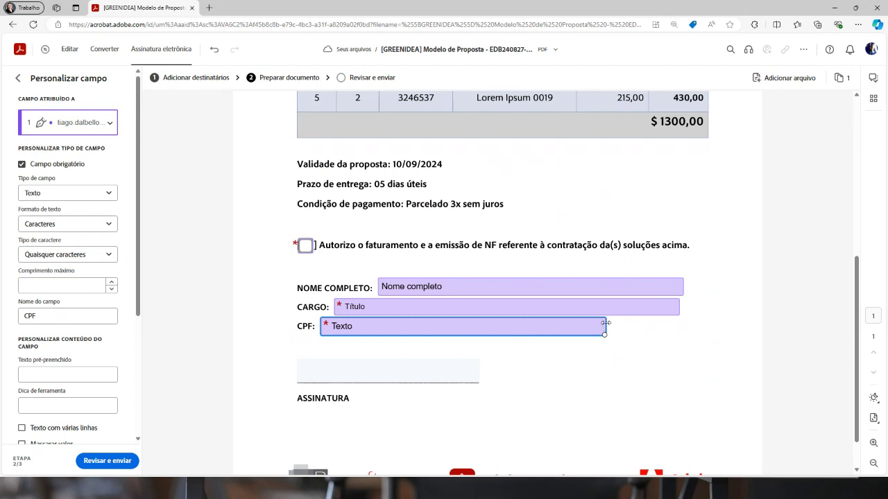
pyautogui.click(634, 342)
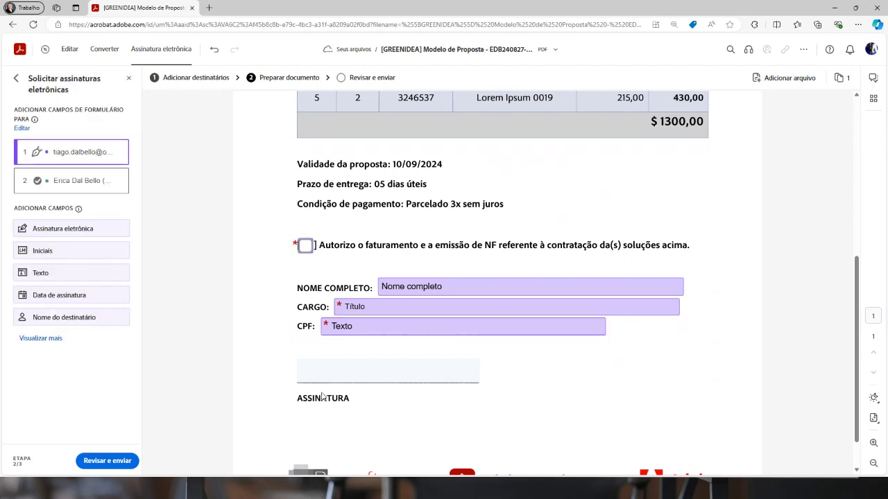
# Keep the Assinatura field as Assinatura eletrônica and enlarge it to show signer name and date
pyautogui.click(358, 368)
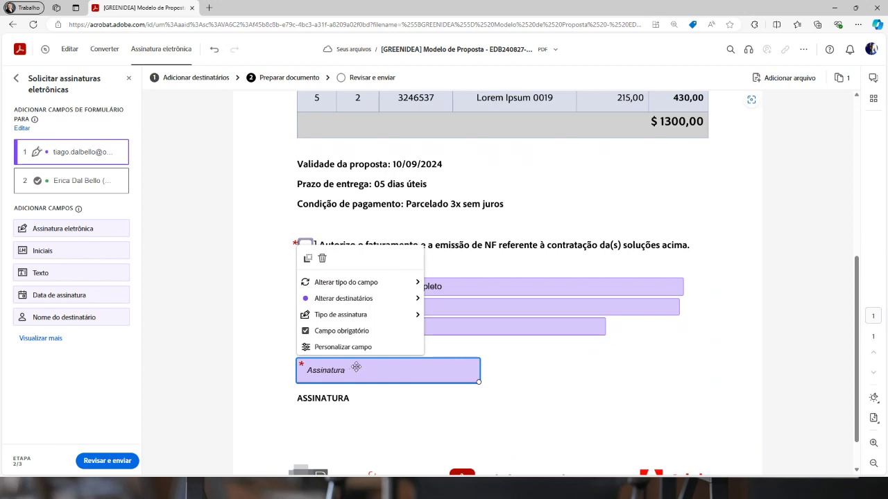
pyautogui.moveTo(372, 319)
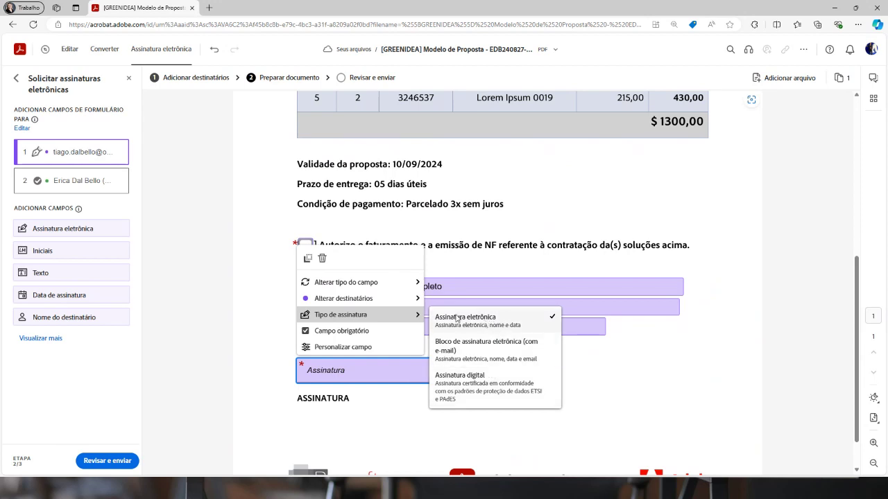
pyautogui.click(388, 435)
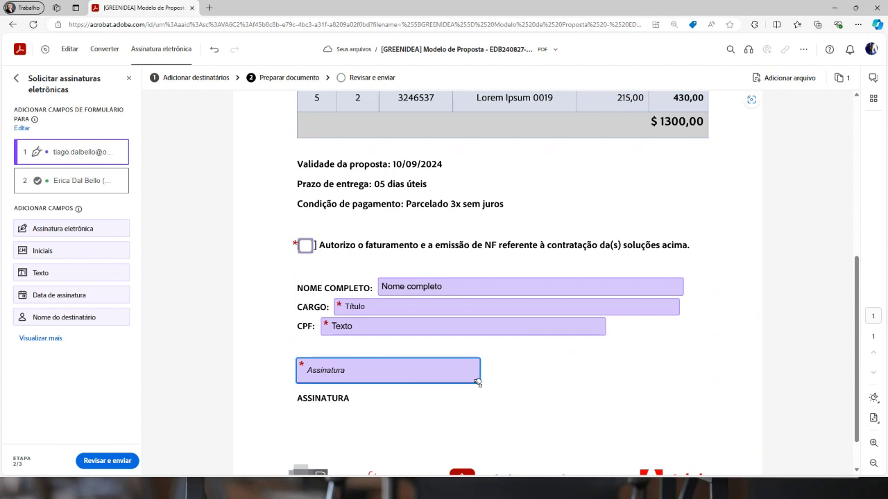
pyautogui.moveTo(478, 380)
pyautogui.mouseDown()
pyautogui.moveTo(479, 404)
pyautogui.moveTo(454, 365)
pyautogui.mouseUp()
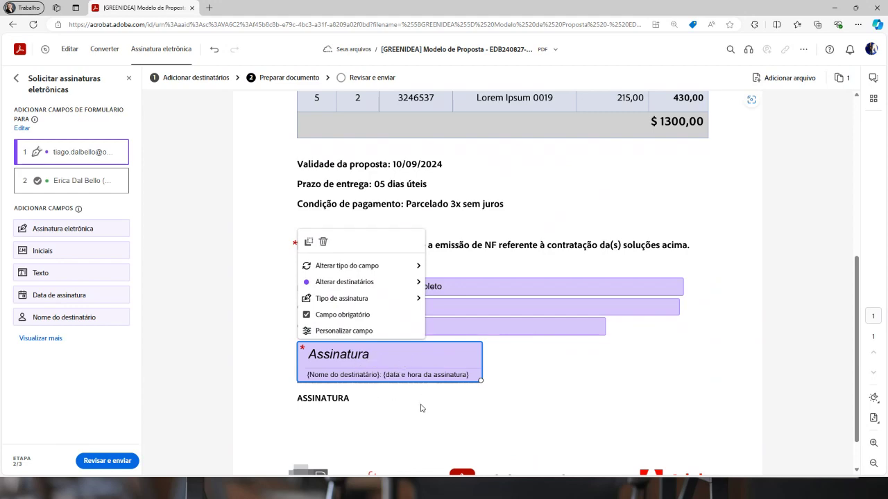
pyautogui.click(585, 397)
pyautogui.scroll(-1, 585, 397)
pyautogui.scroll(4, 585, 398)
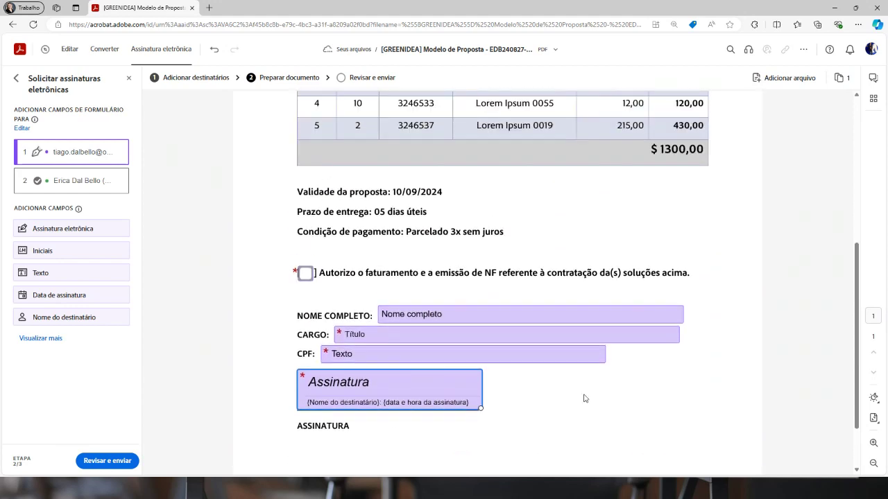
pyautogui.scroll(2, 585, 398)
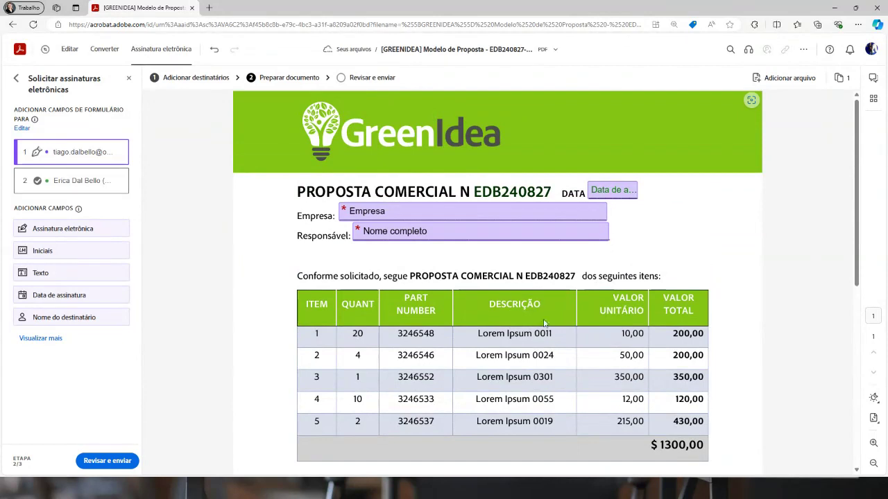
# Choose recipient 2, the approver, as the target for newly added form fields
pyautogui.scroll(-5, 583, 388)
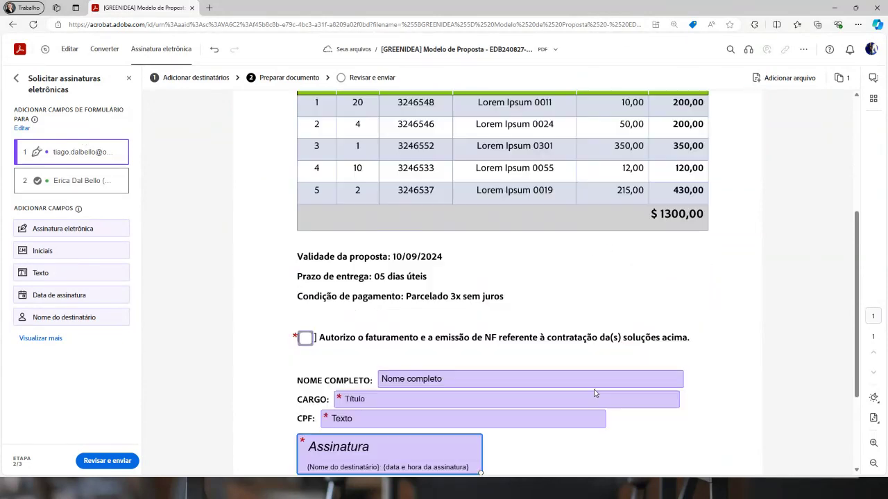
pyautogui.click(579, 354)
pyautogui.scroll(5, 550, 367)
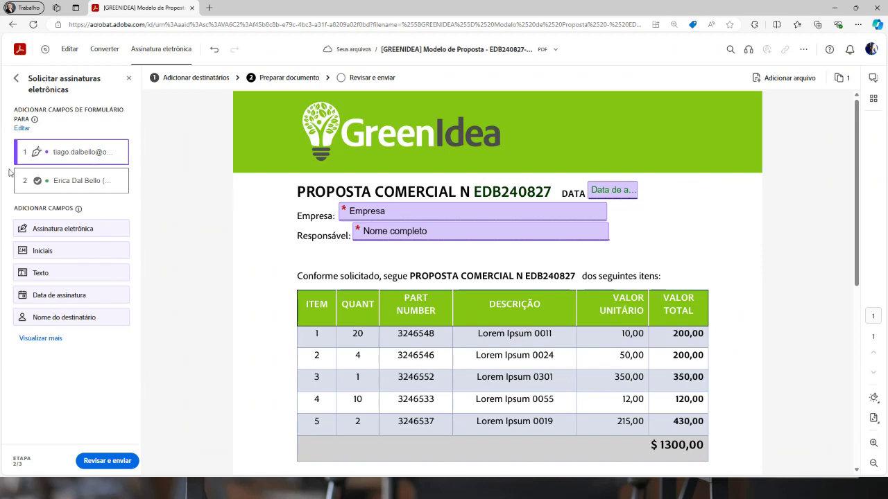
pyautogui.click(59, 182)
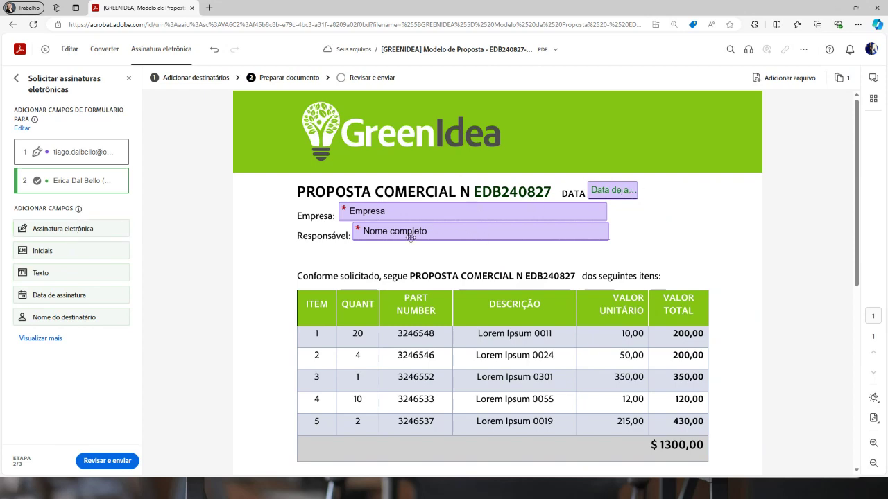
pyautogui.scroll(-3, 412, 230)
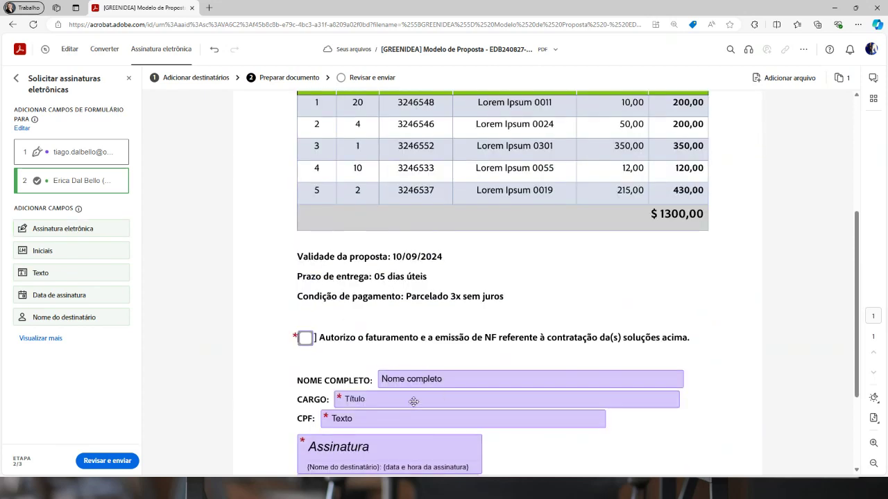
pyautogui.scroll(3, 416, 401)
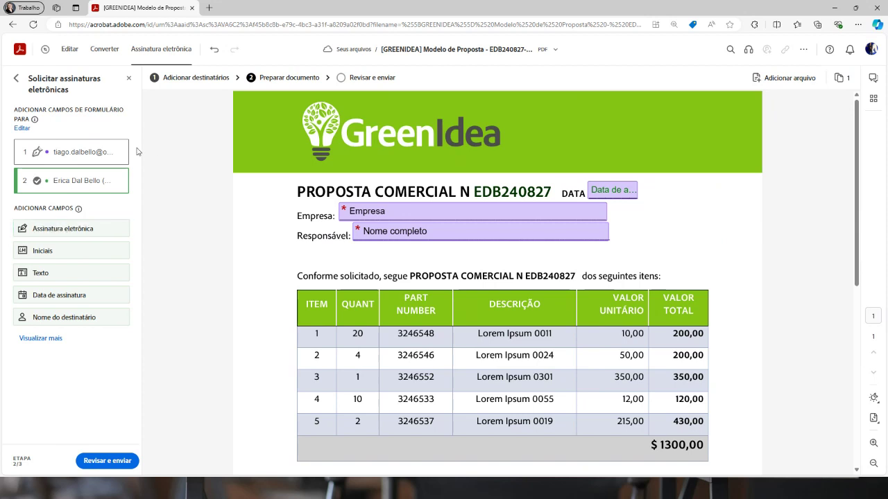
# Place a Carimbo stamp field right of DATA, sized 2.4 x 2.4 cm and marked required
pyautogui.click(33, 339)
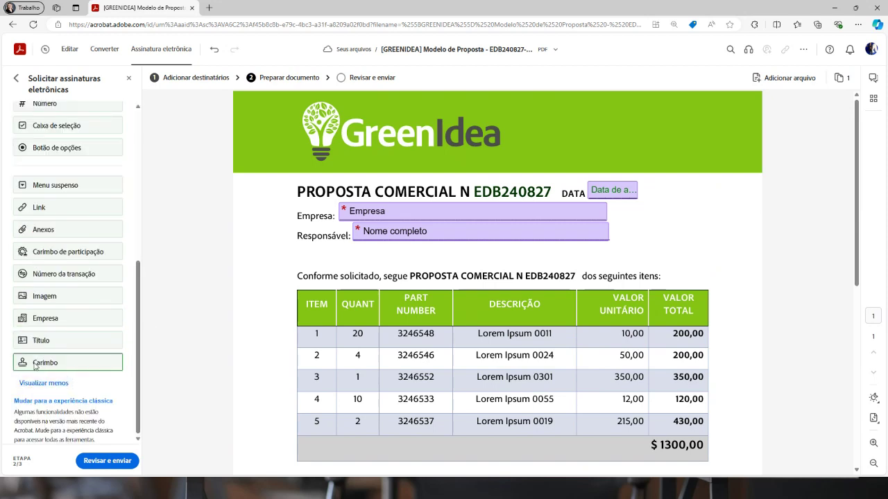
pyautogui.moveTo(36, 365); pyautogui.dragTo(654, 184)
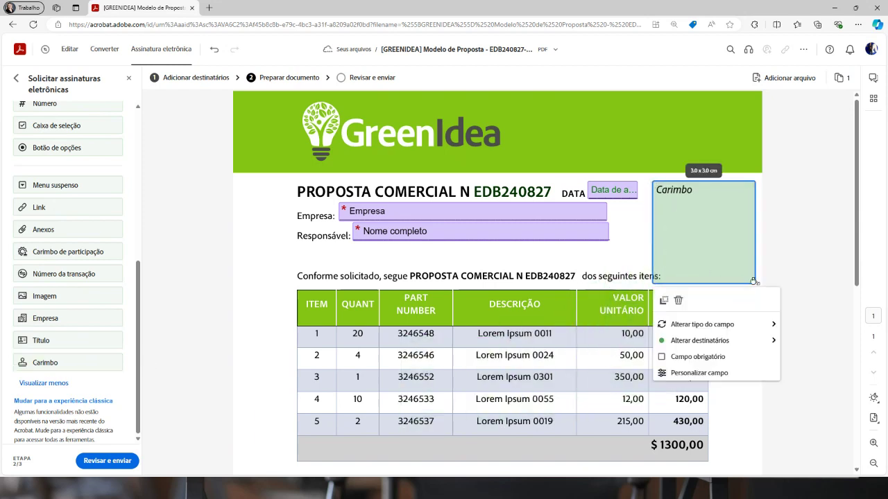
pyautogui.moveTo(754, 283); pyautogui.dragTo(736, 262)
pyautogui.moveTo(692, 230); pyautogui.dragTo(704, 232)
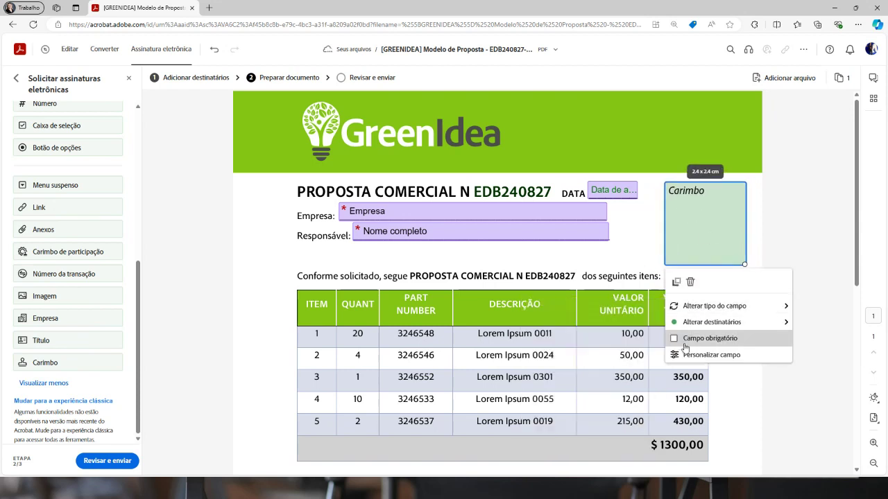
pyautogui.click(688, 342)
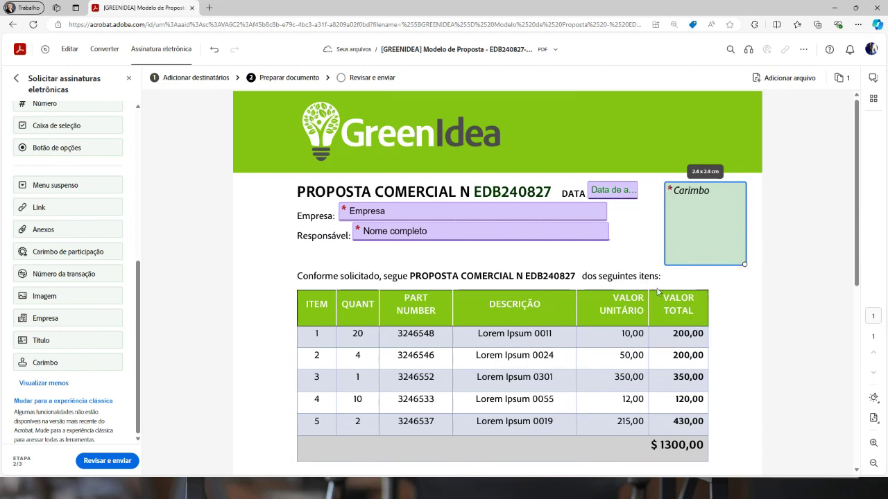
pyautogui.scroll(-1, 749, 301)
pyautogui.scroll(-5, 746, 300)
pyautogui.scroll(5, 698, 313)
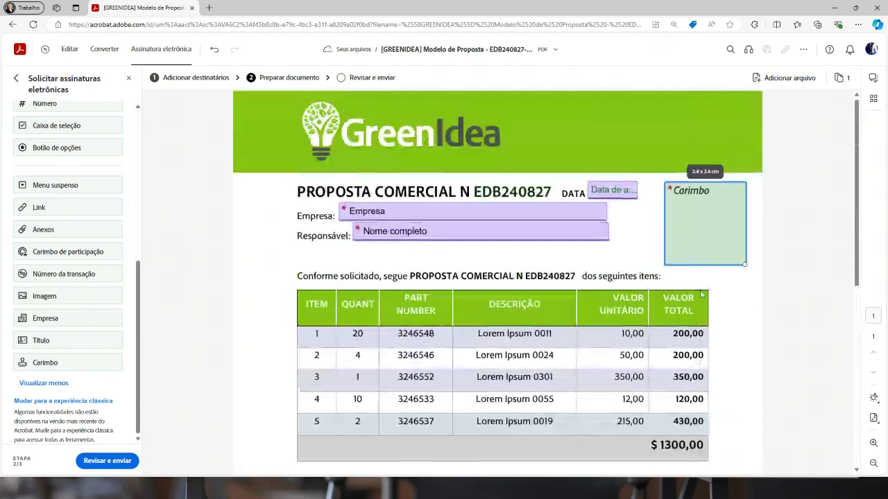
pyautogui.scroll(-5, 611, 295)
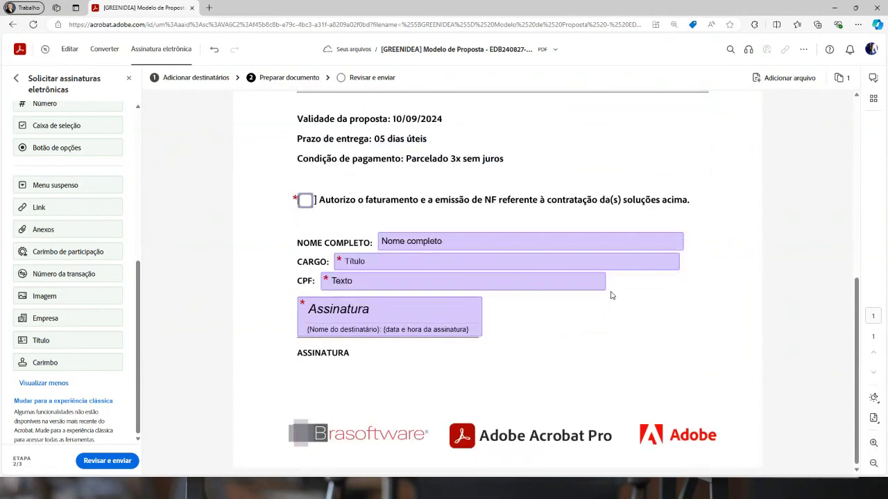
pyautogui.scroll(5, 611, 296)
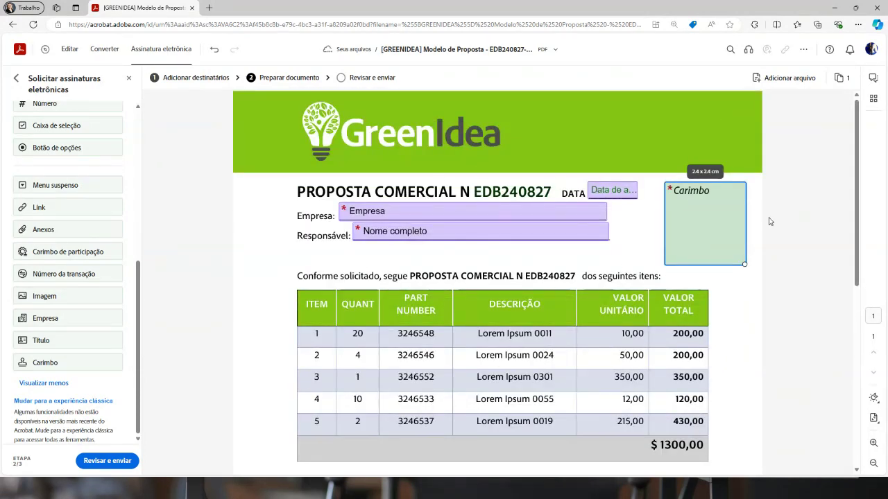
pyautogui.scroll(-7, 705, 297)
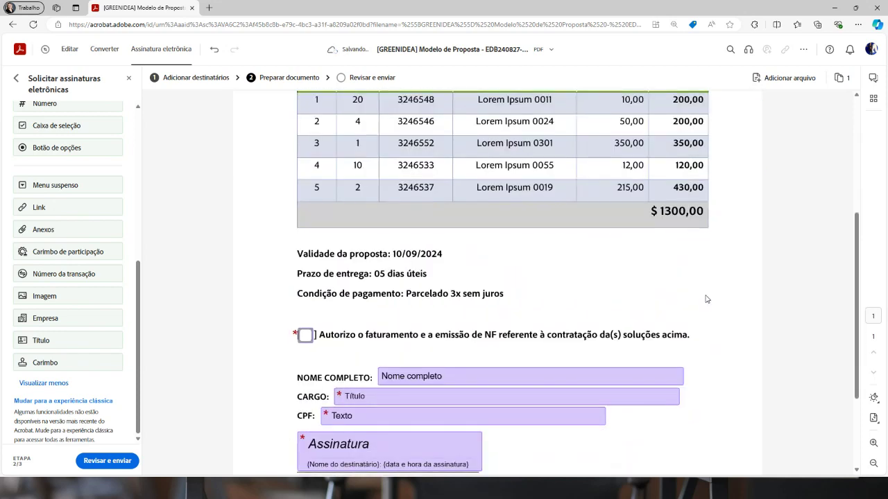
# Remove 'Modelo de' from the contract name and append a sign-off with the sender's name to the message
pyautogui.click(106, 462)
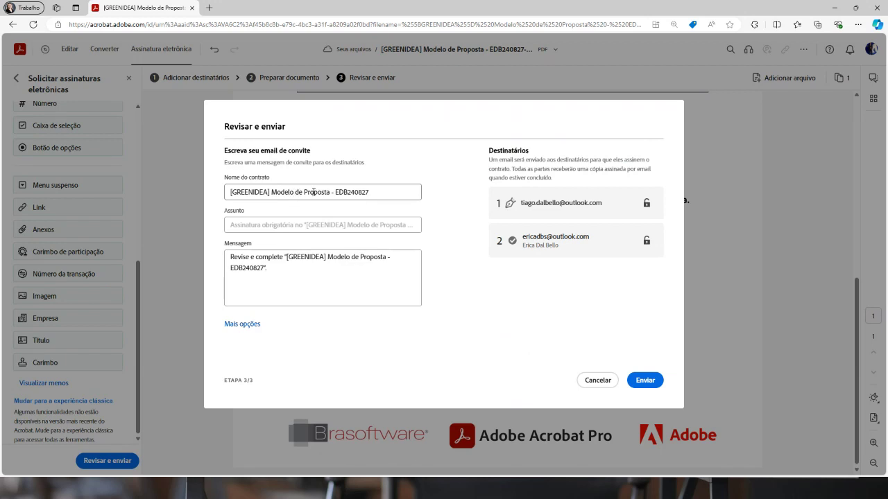
pyautogui.moveTo(305, 195); pyautogui.dragTo(271, 195)
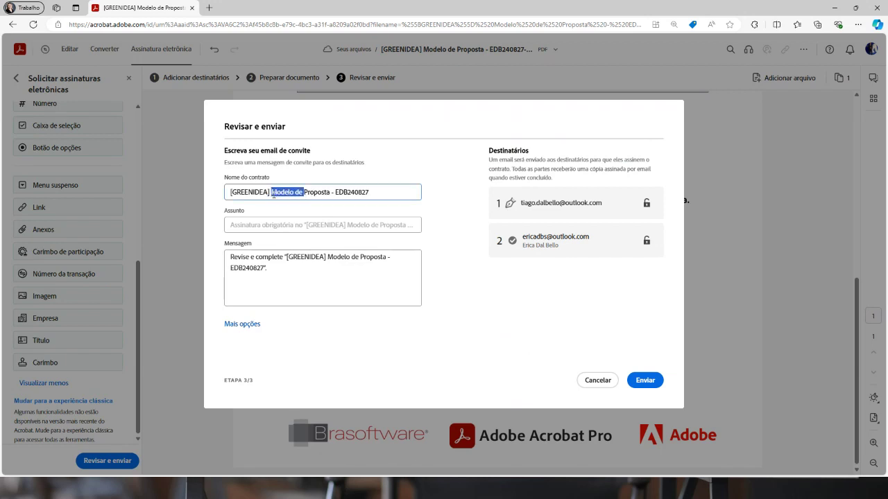
pyautogui.press('BackSpace')
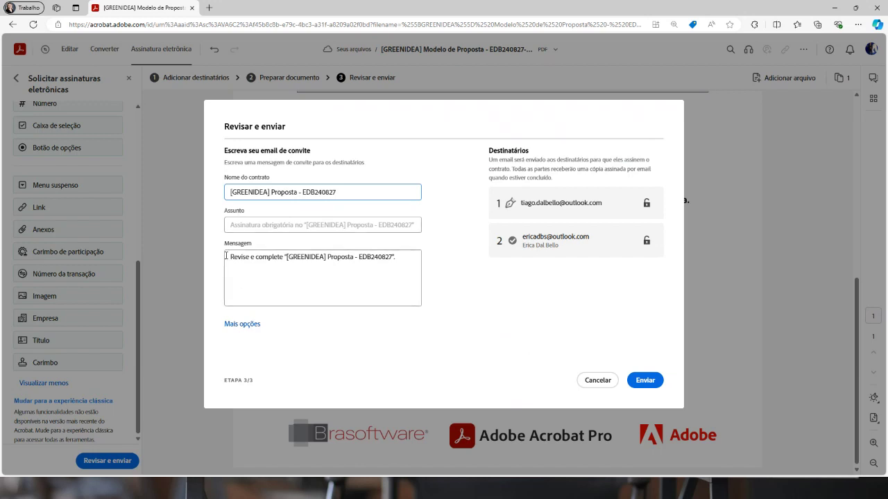
pyautogui.click(406, 259)
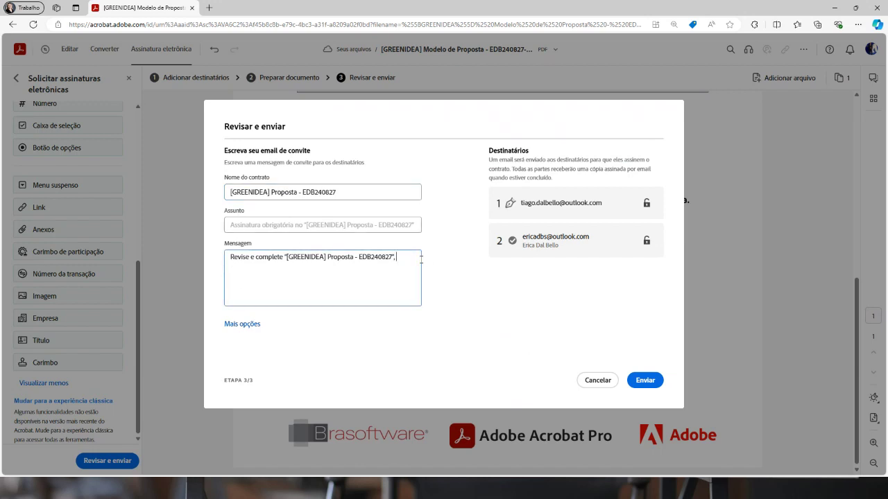
pyautogui.write(', att, Erica - exemplo para live')
# Set the e-mail reminder frequency to A cada dia útil under Mais opções
pyautogui.click(249, 324)
pyautogui.scroll(-2, 252, 318)
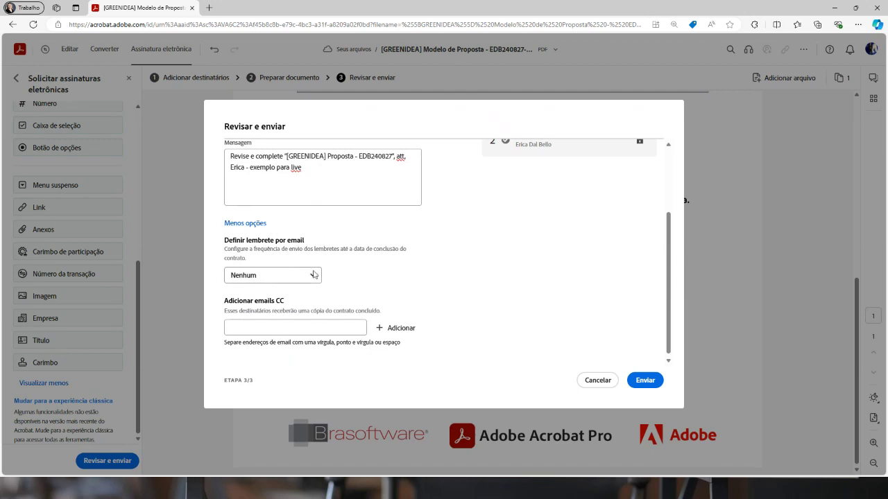
pyautogui.scroll(3, 330, 283)
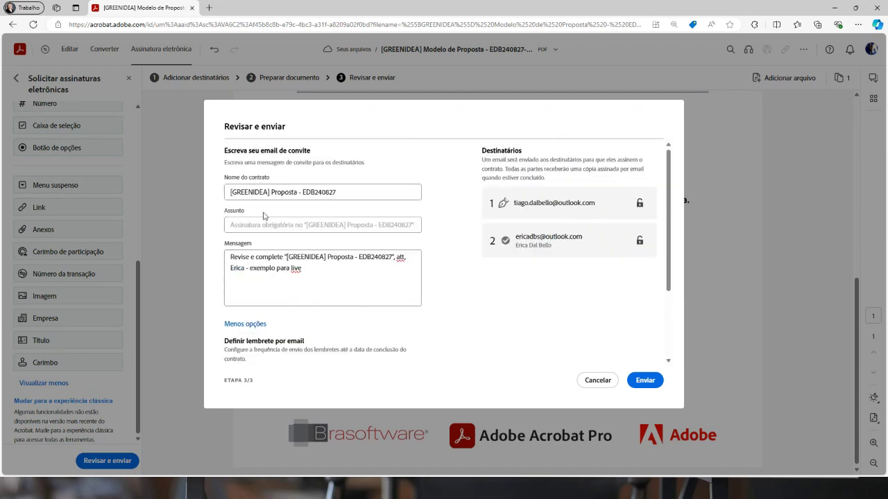
pyautogui.scroll(-4, 352, 247)
pyautogui.scroll(4, 368, 215)
pyautogui.scroll(1, 373, 206)
pyautogui.scroll(-3, 417, 208)
pyautogui.scroll(3, 486, 204)
pyautogui.scroll(-3, 485, 208)
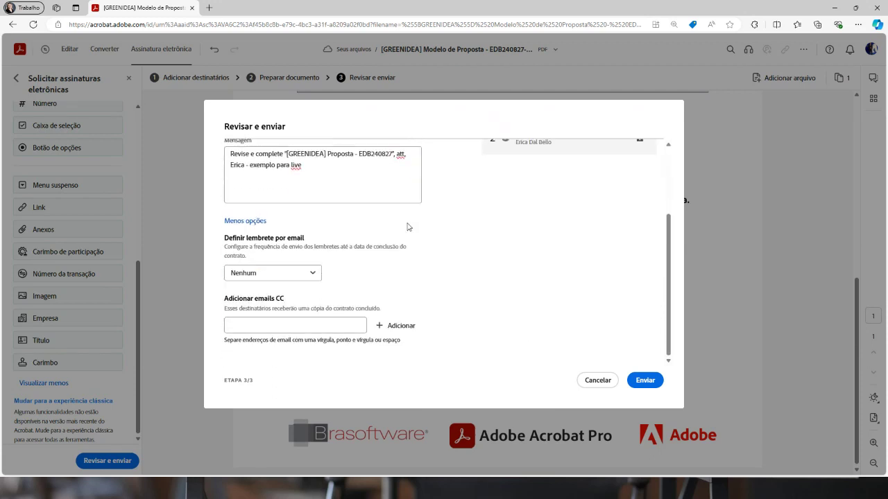
pyautogui.click(313, 274)
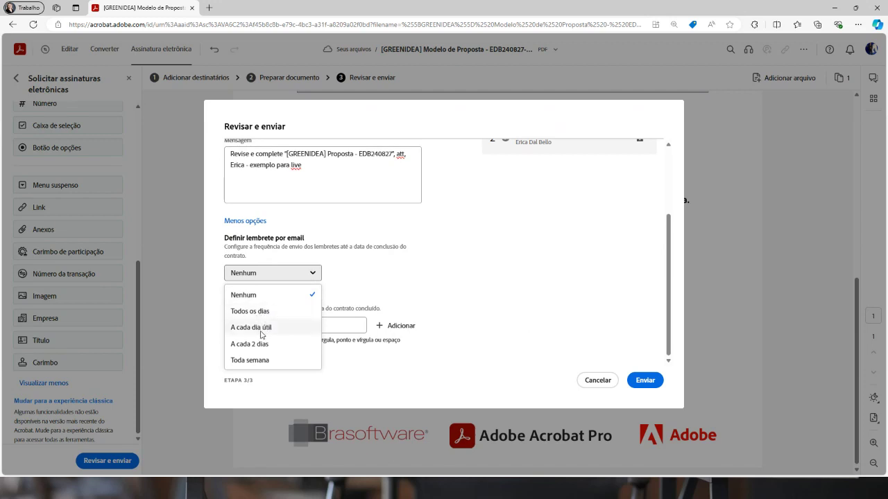
pyautogui.click(267, 328)
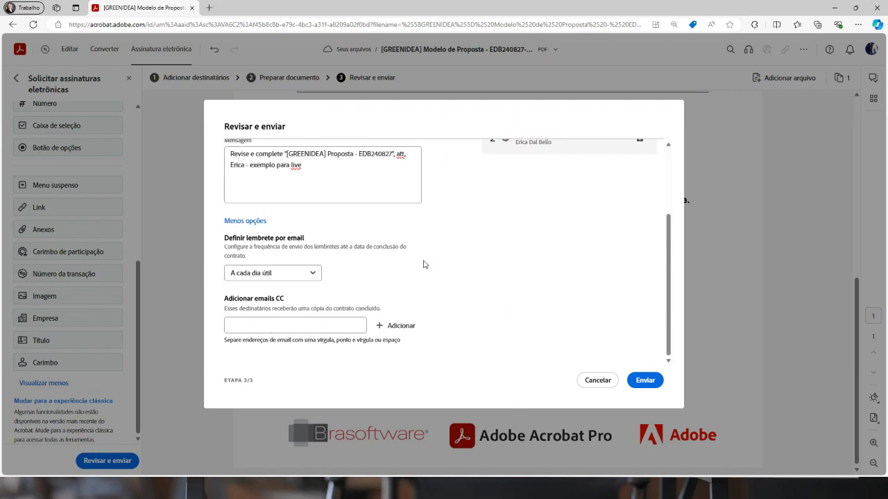
# Look over the CC recipient option, then send the proposal for signature
pyautogui.click(268, 324)
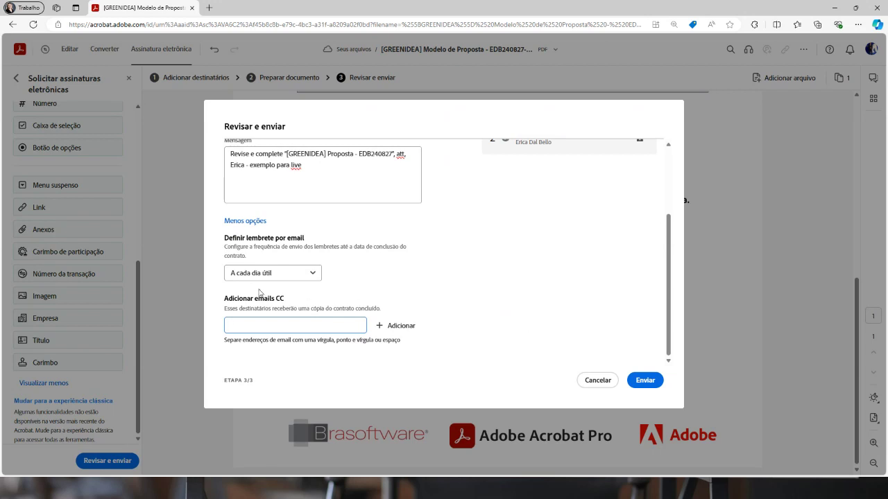
pyautogui.moveTo(275, 298); pyautogui.dragTo(287, 302)
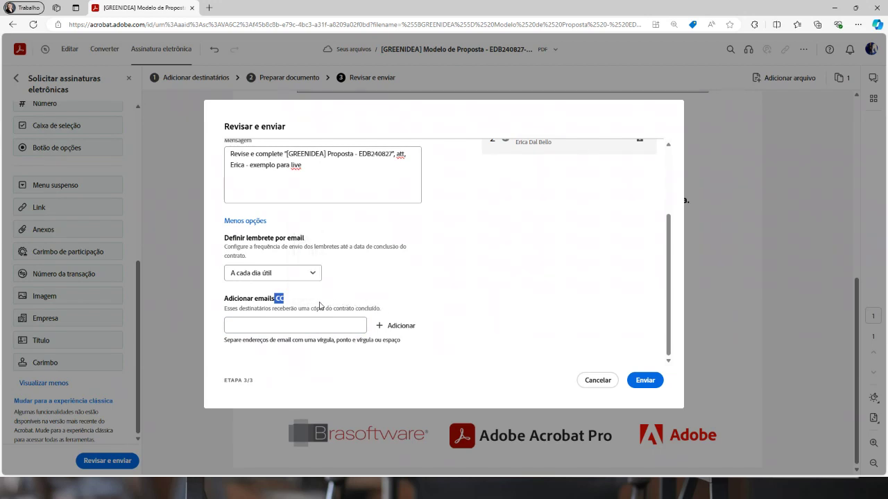
pyautogui.click(315, 305)
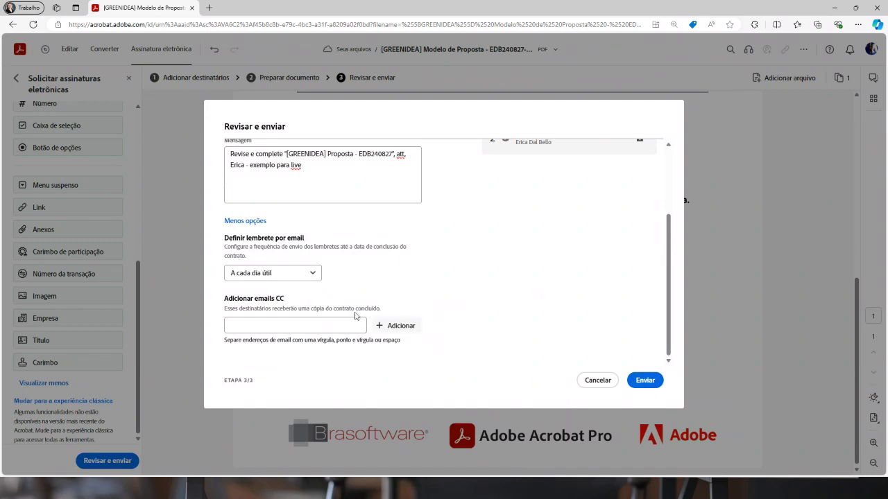
pyautogui.click(649, 380)
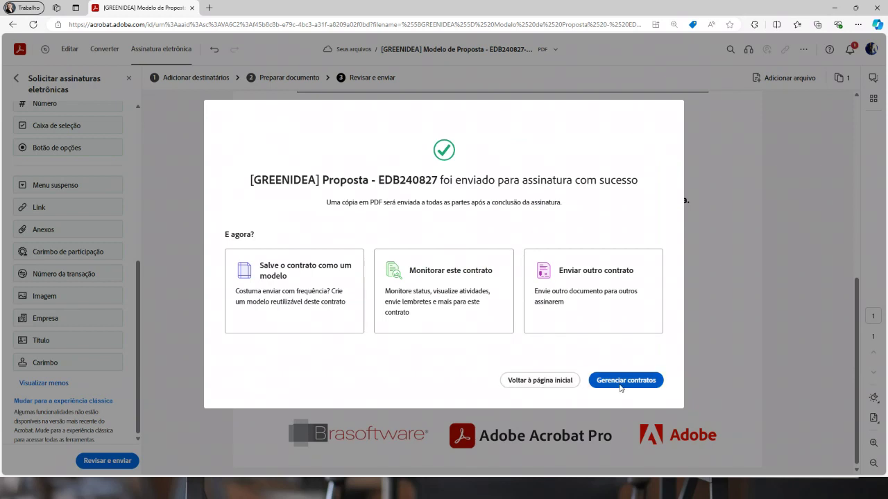
# Go to Gerenciar contratos, filter to Em andamento, and open the sent proposal's details
pyautogui.click(615, 382)
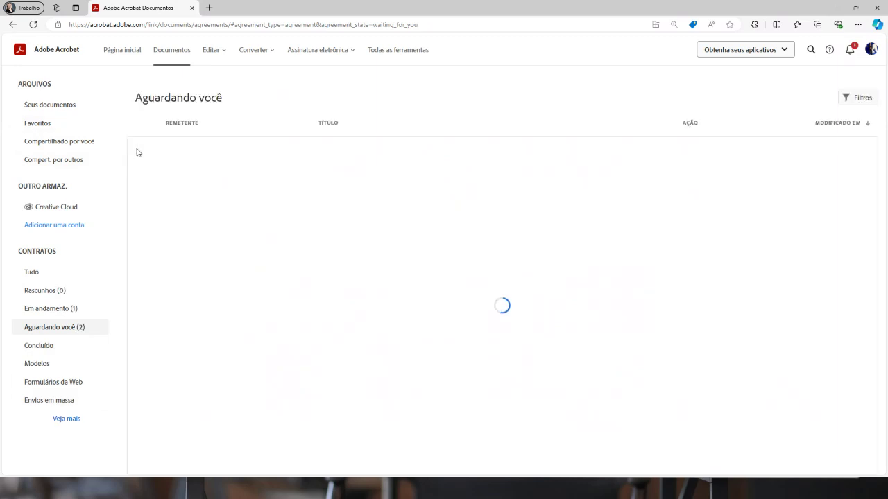
pyautogui.click(45, 310)
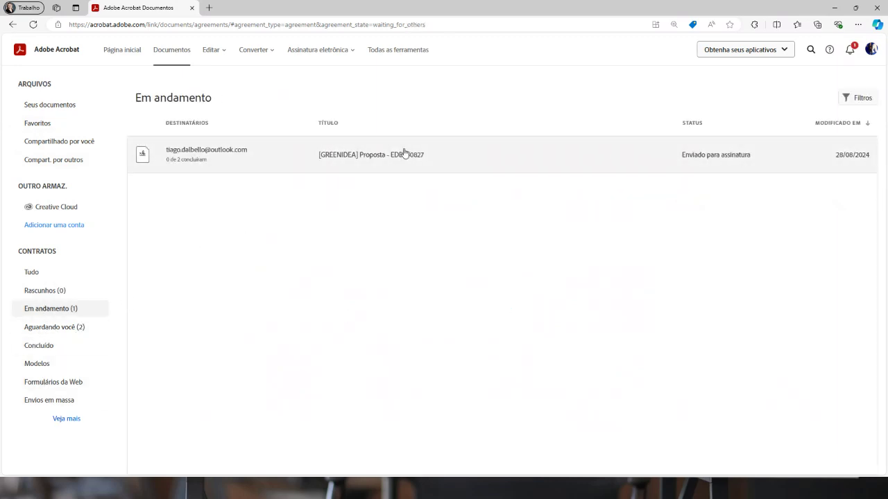
pyautogui.click(392, 155)
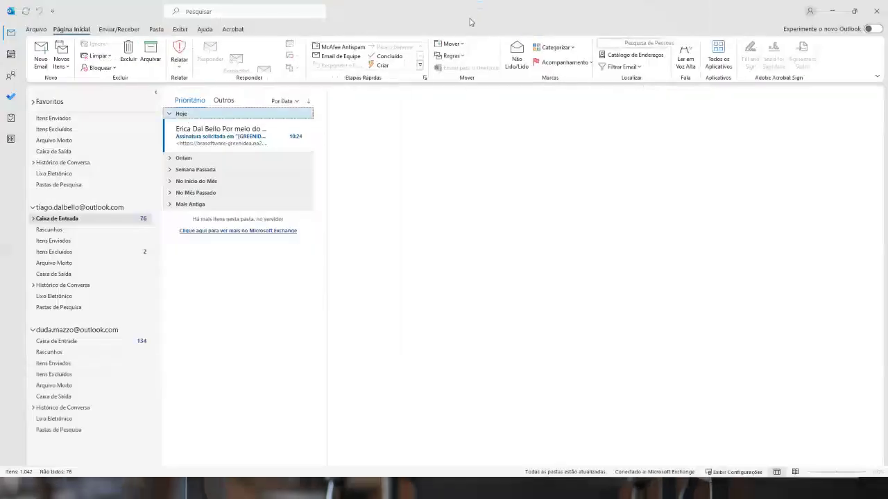
# Open the Adobe Acrobat Sign request e-mail and copy its Revisar e assinar link
pyautogui.click(246, 139)
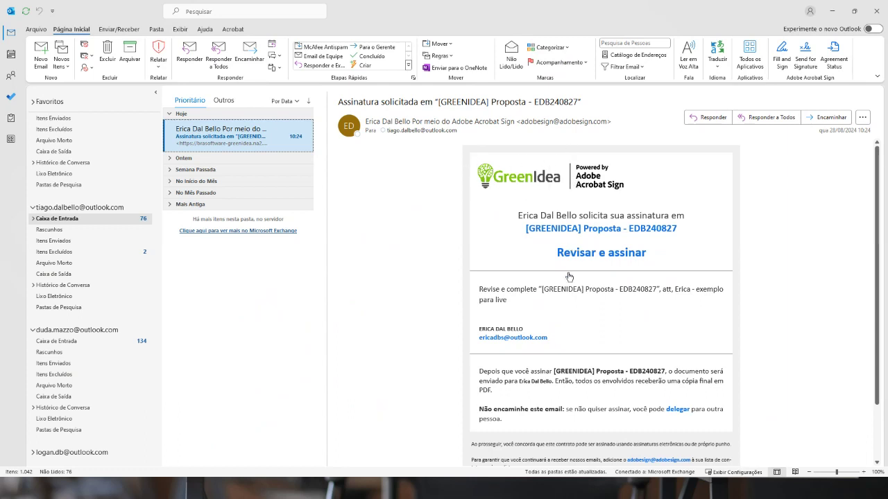
pyautogui.tripleClick(517, 300)
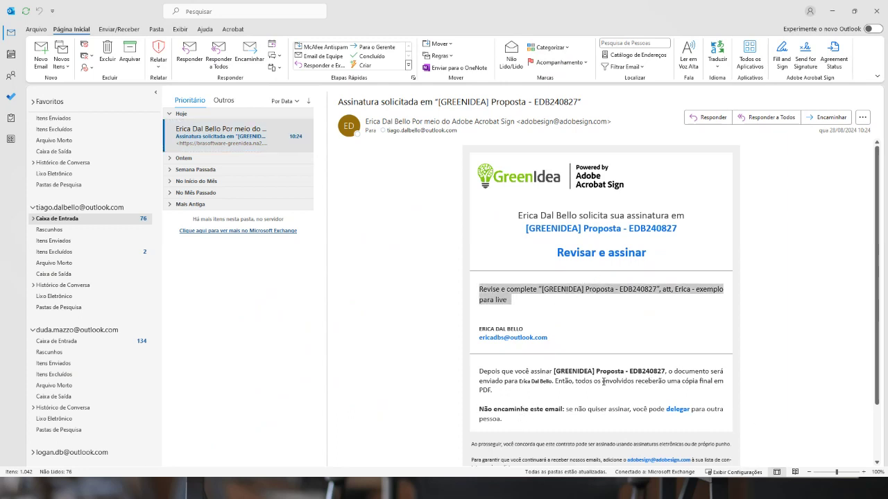
pyautogui.moveTo(518, 381); pyautogui.dragTo(572, 382)
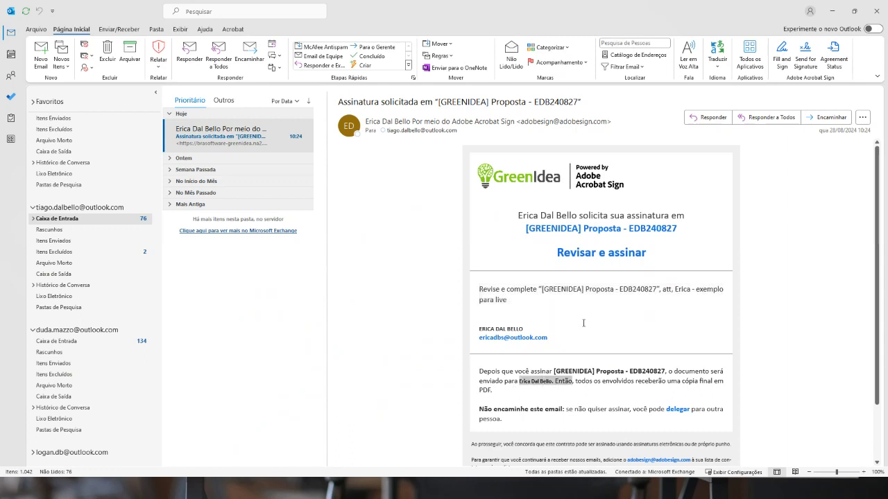
pyautogui.rightClick(602, 252)
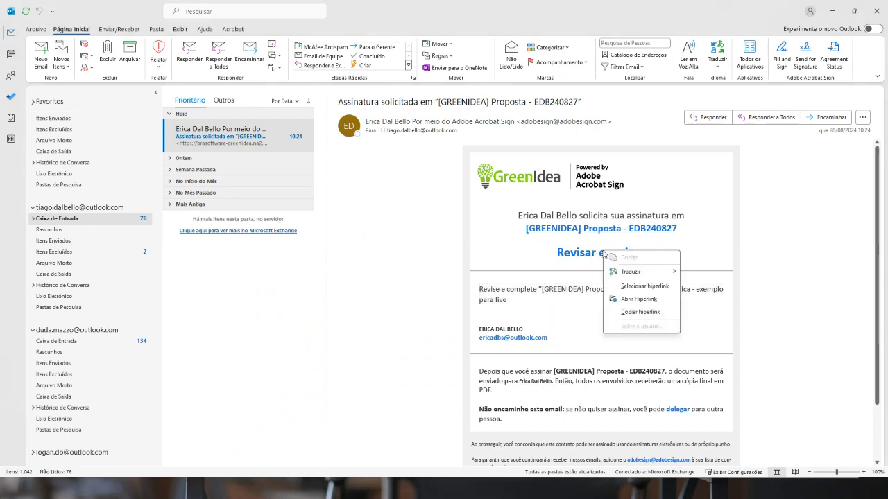
pyautogui.click(574, 346)
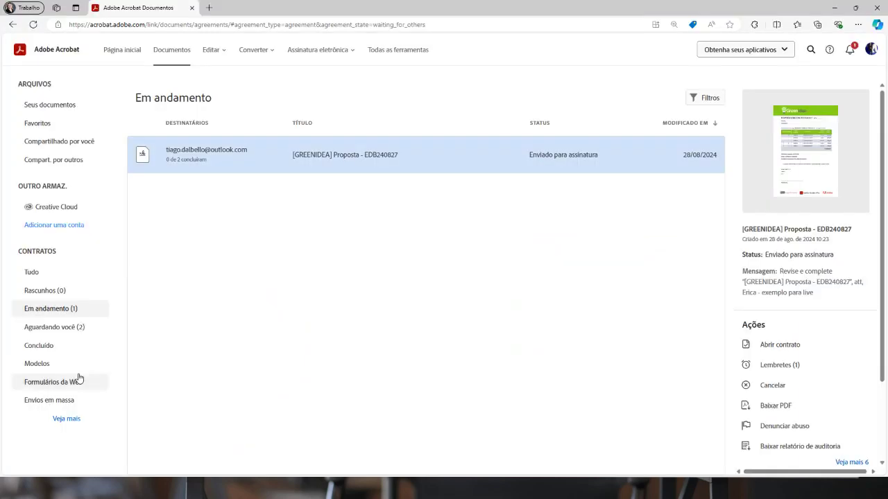
# Load the copied signing link in an InPrivate window and continue past the terms
pyautogui.hotkey('ctrl', 'shift', 'n')
pyautogui.hotkey('ctrl', 'v')
pyautogui.press('Return')
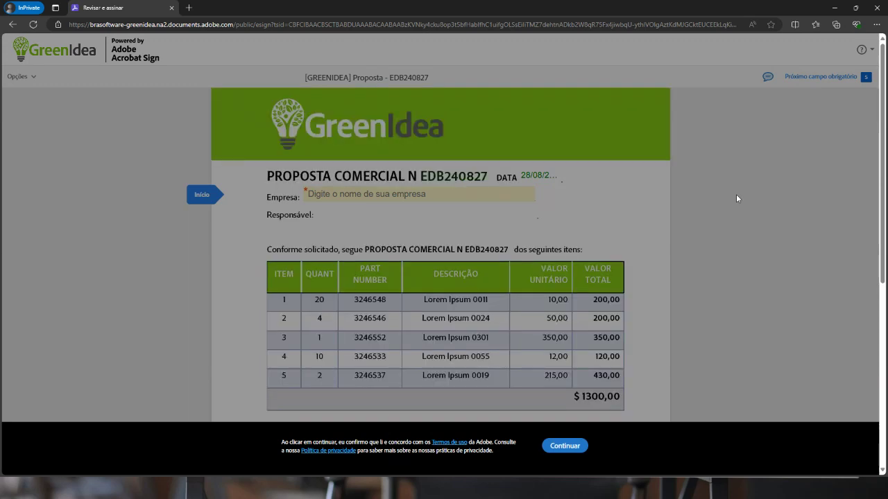
pyautogui.click(566, 447)
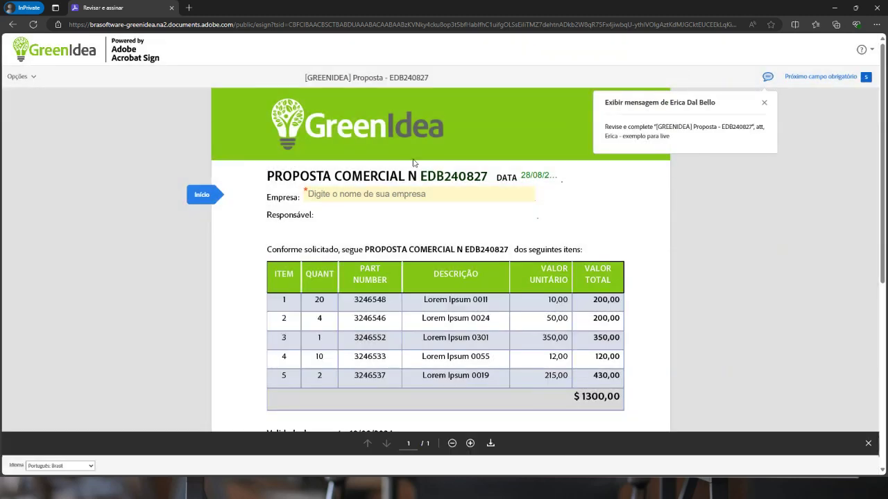
# Enter GreenIdea as the company and tick the invoicing authorization checkbox
pyautogui.click(311, 194)
pyautogui.write('GreenIdea')
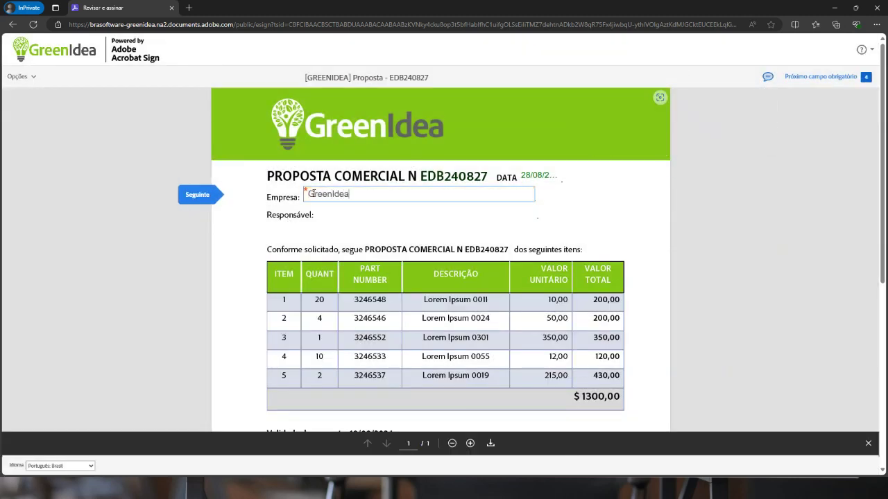
pyautogui.scroll(-5, 333, 197)
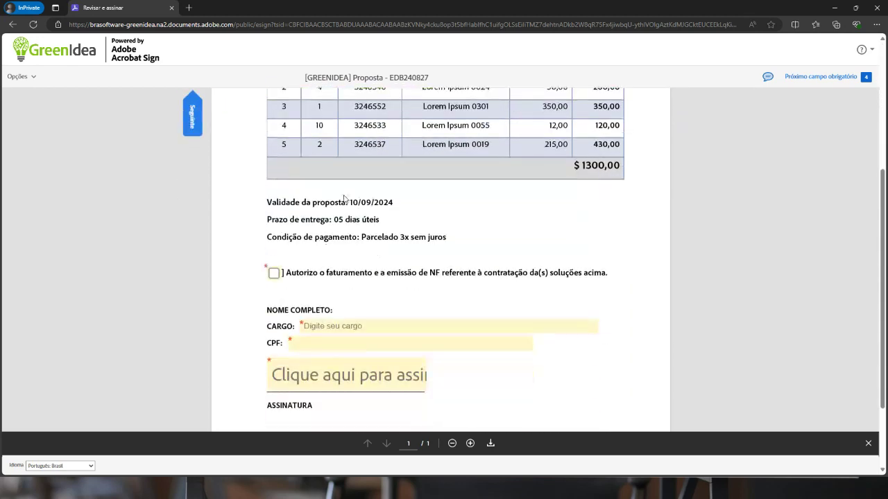
pyautogui.scroll(-2, 354, 143)
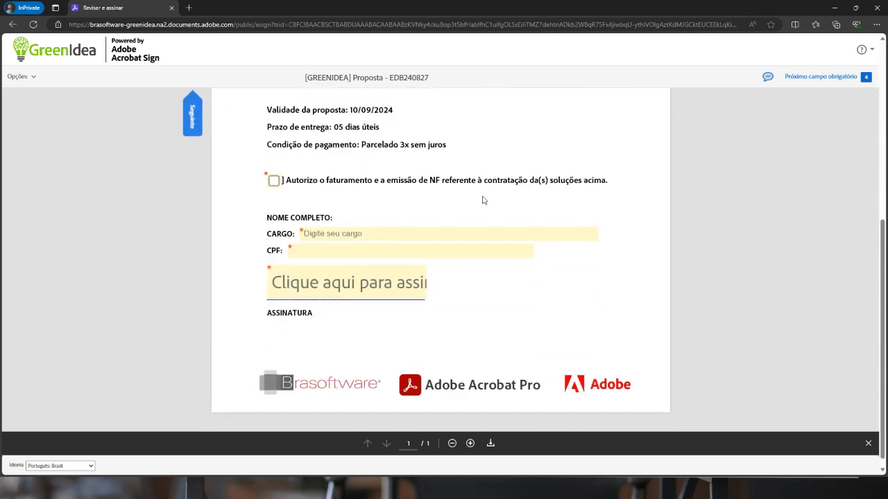
pyautogui.scroll(2, 483, 201)
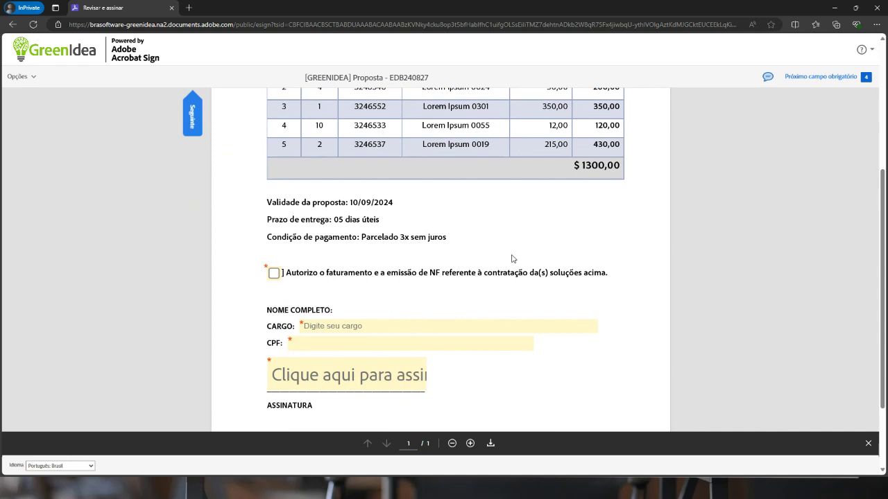
pyautogui.scroll(-1, 354, 312)
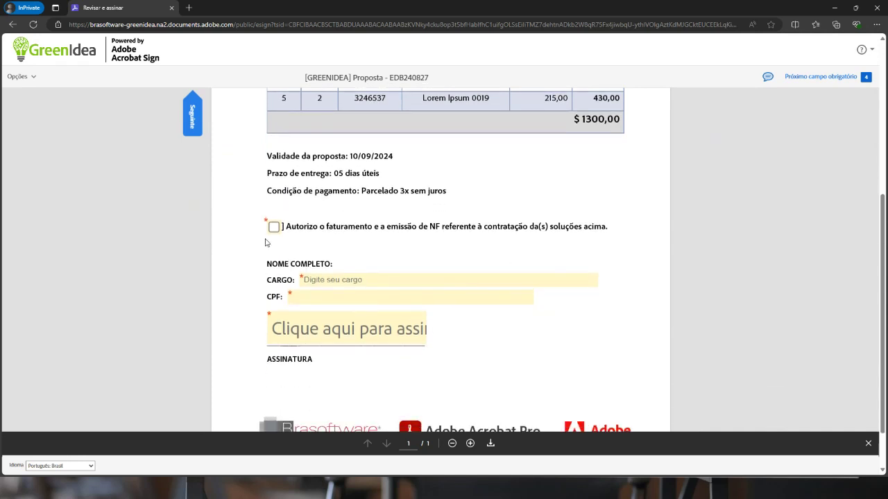
pyautogui.click(274, 228)
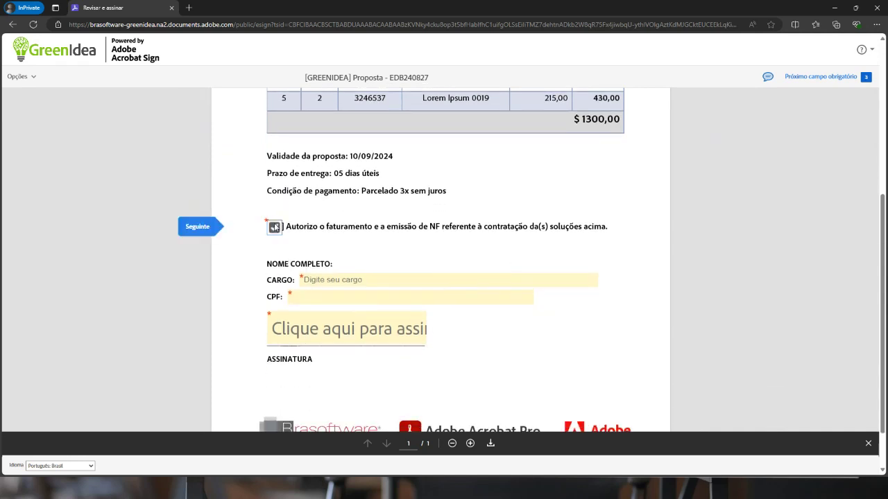
# Fill CARGO with Analista and enter a CPF number, then open the signature field
pyautogui.click(319, 279)
pyautogui.write('An')
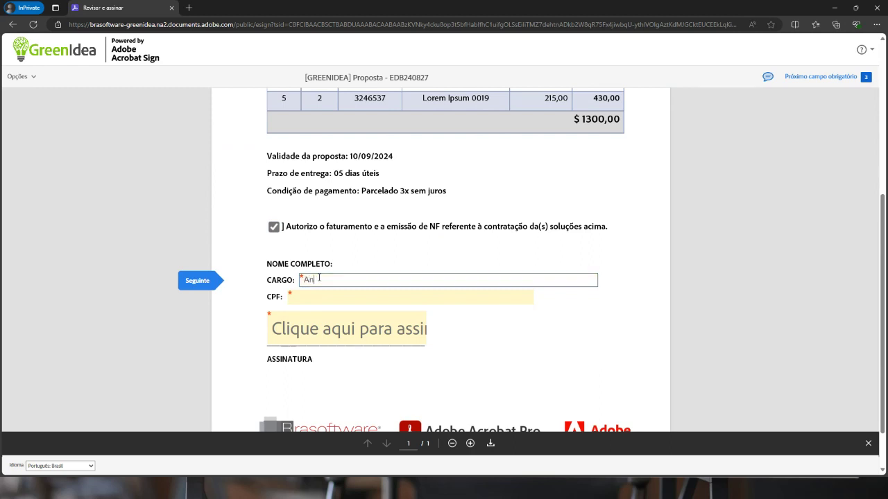
pyautogui.write('alista')
pyautogui.press('Tab')
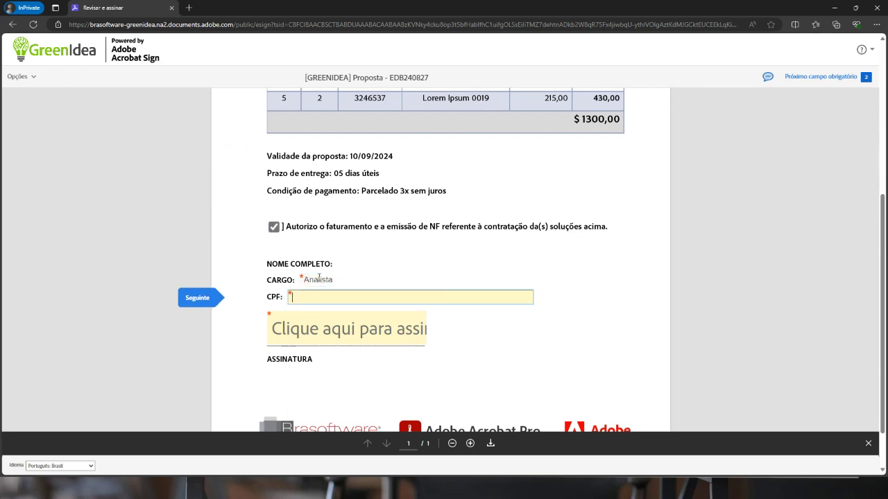
pyautogui.write('123')
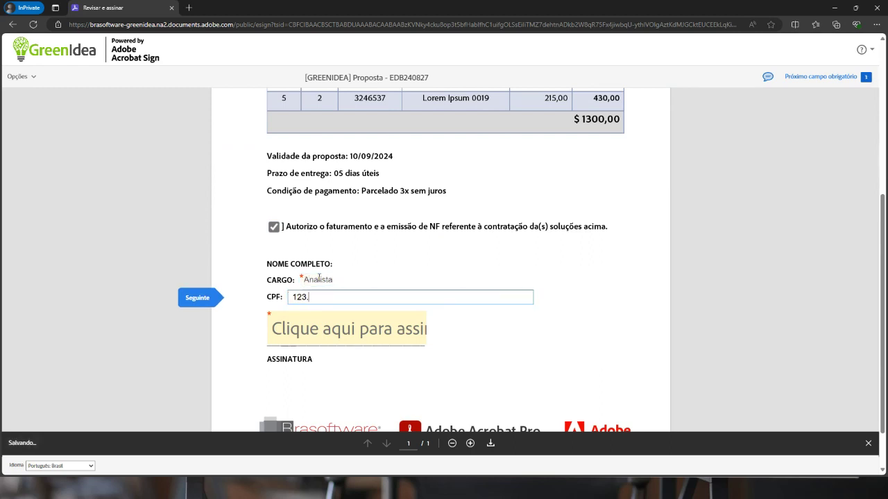
pyautogui.write('.456.')
pyautogui.click(336, 330)
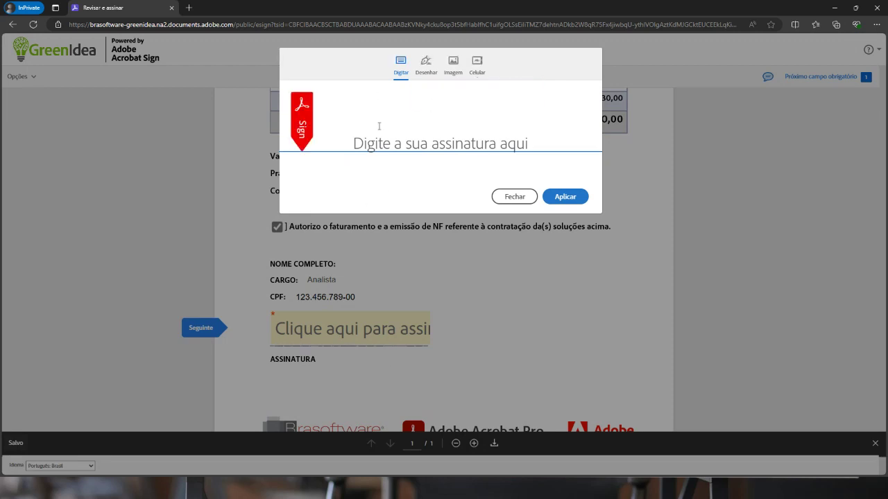
# Type the signer's name as the signature, try Desenhar, Imagem and Celular, then apply the Digitar version
pyautogui.click(398, 140)
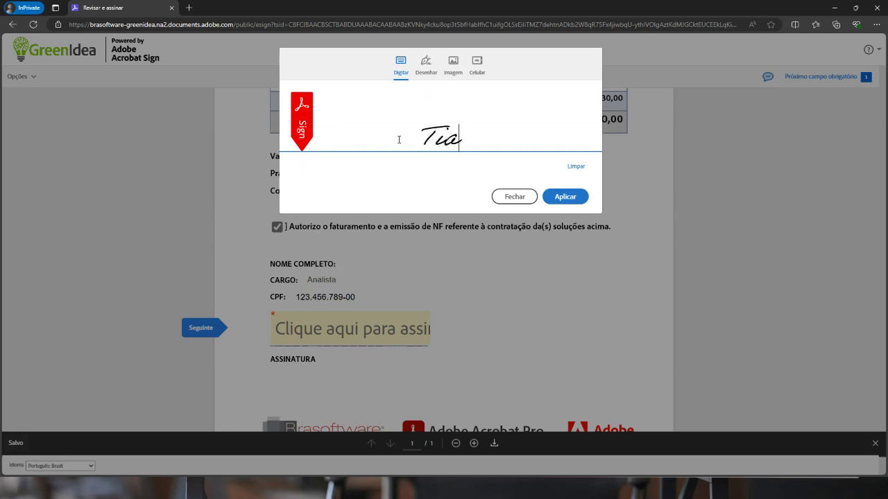
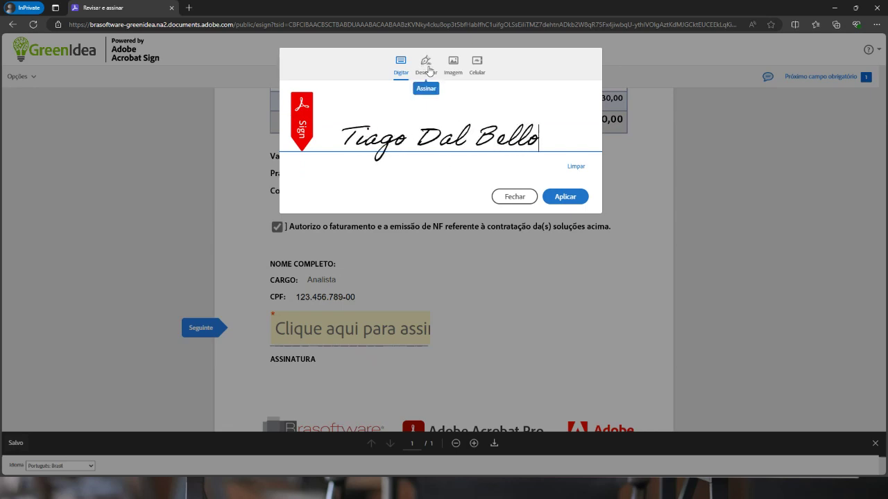
pyautogui.click(427, 63)
pyautogui.moveTo(354, 133)
pyautogui.mouseDown()
pyautogui.moveTo(529, 135)
pyautogui.moveTo(426, 133)
pyautogui.mouseUp()
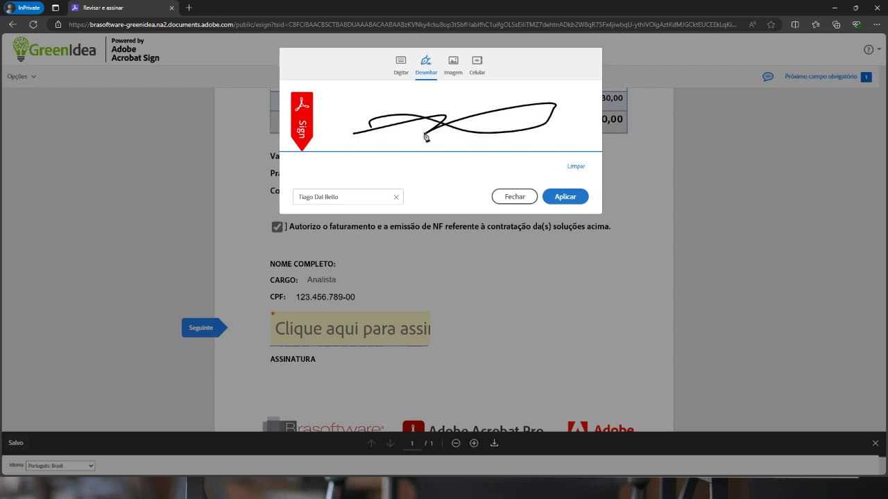
pyautogui.click(453, 64)
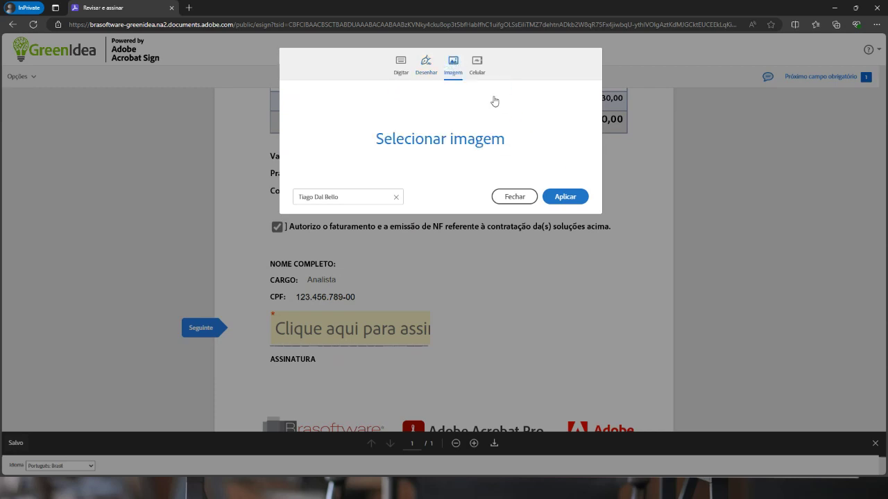
pyautogui.click(477, 64)
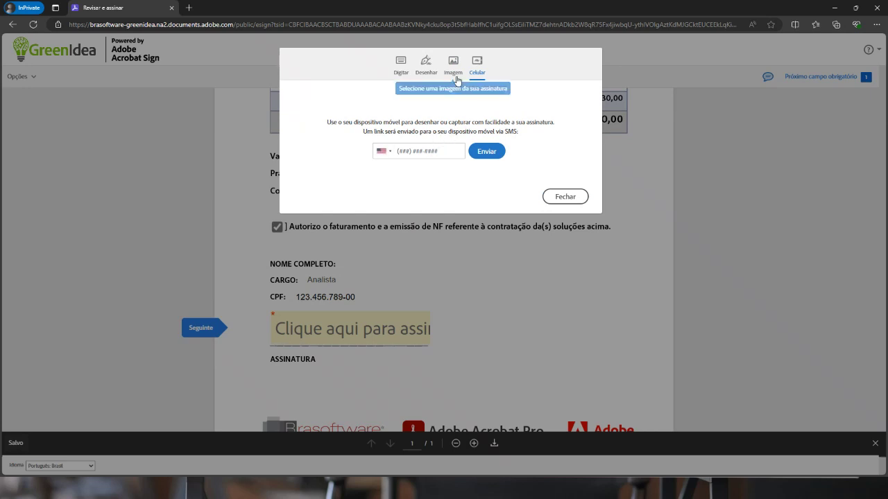
pyautogui.click(426, 64)
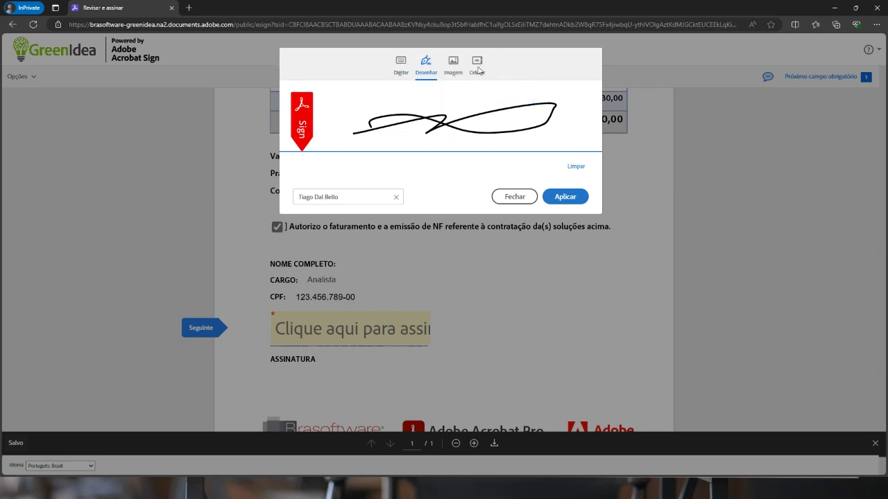
pyautogui.click(400, 66)
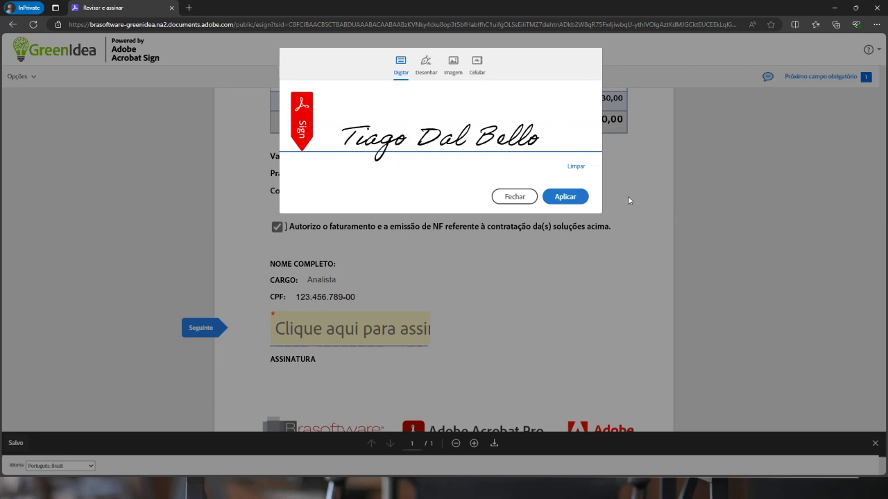
pyautogui.click(560, 199)
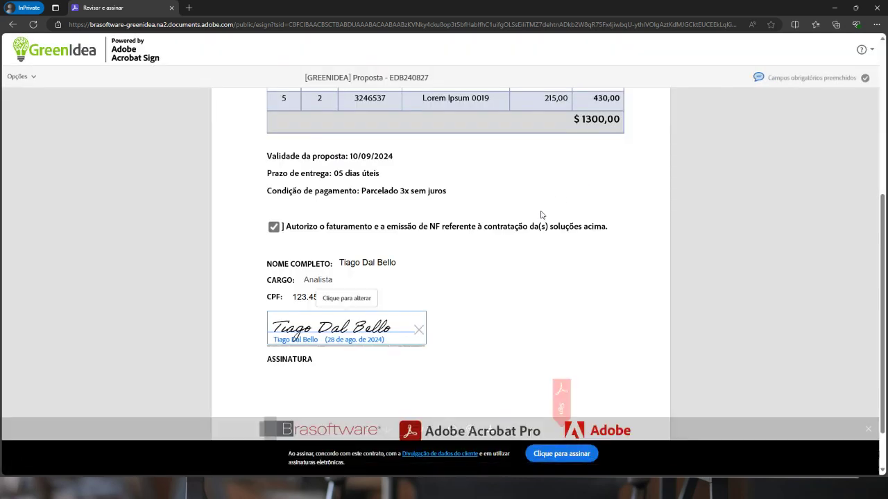
# Review the signed proposal and submit it with 'Clique para assinar'
pyautogui.scroll(-2, 581, 352)
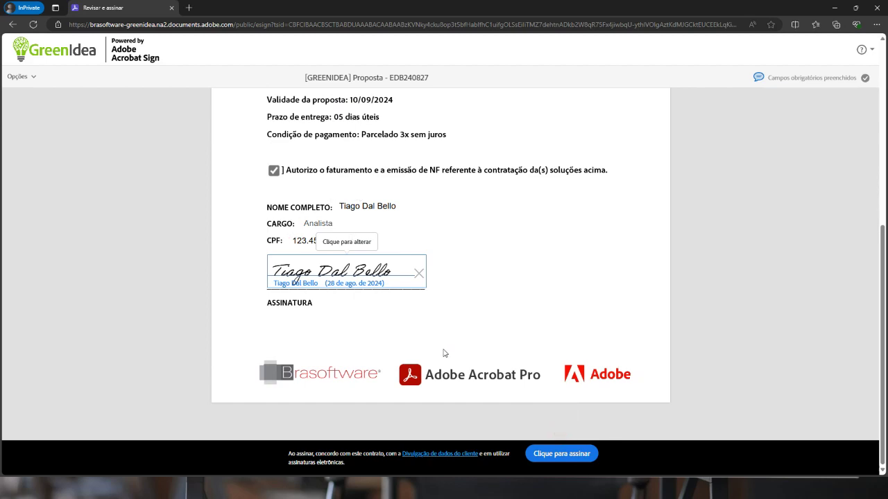
pyautogui.scroll(3, 444, 354)
pyautogui.scroll(-3, 432, 337)
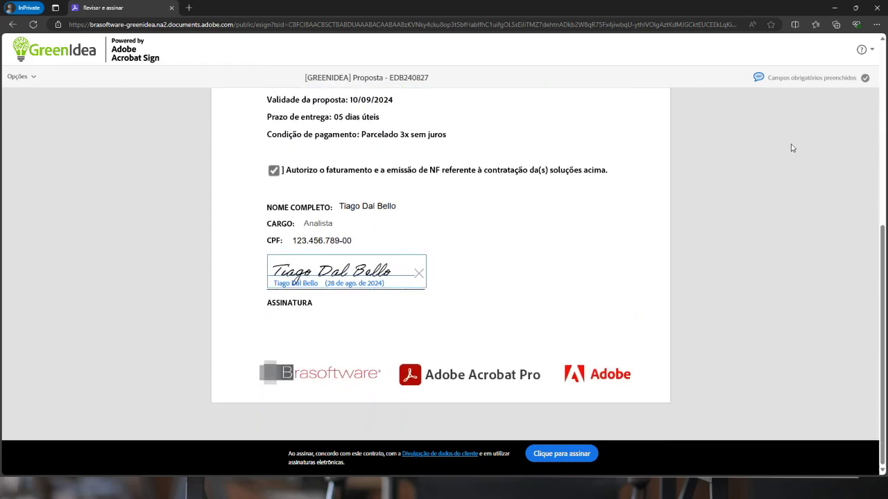
pyautogui.moveTo(764, 82); pyautogui.dragTo(857, 88)
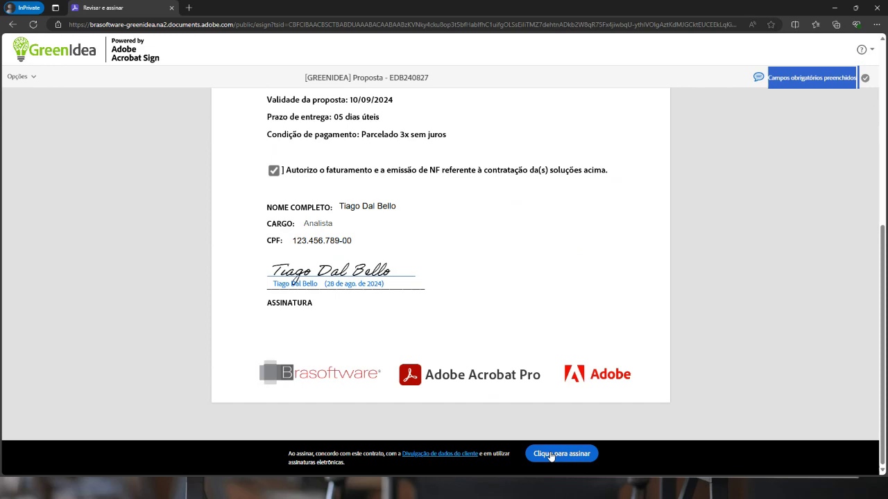
pyautogui.scroll(3, 351, 260)
pyautogui.scroll(-1, 350, 391)
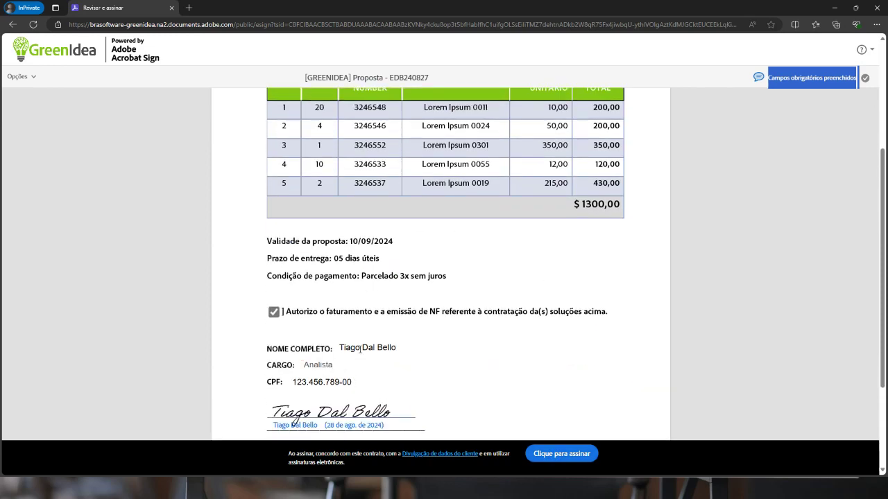
pyautogui.scroll(3, 402, 270)
pyautogui.scroll(-5, 515, 289)
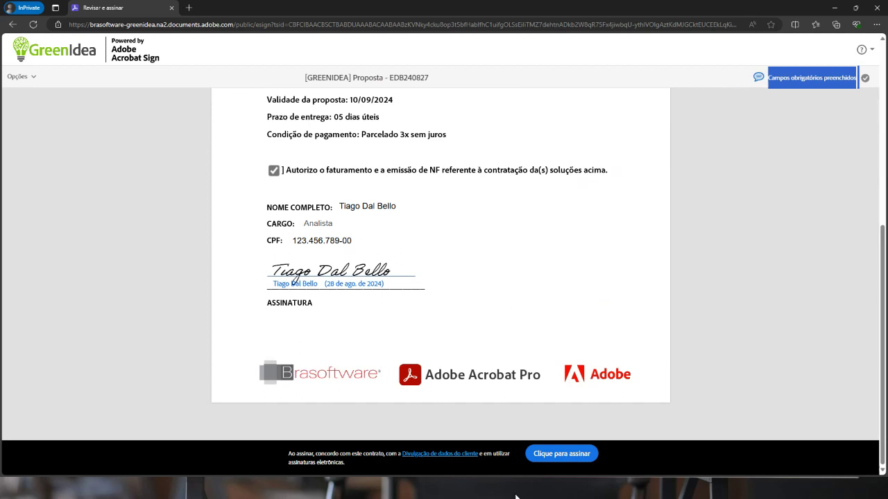
pyautogui.click(557, 456)
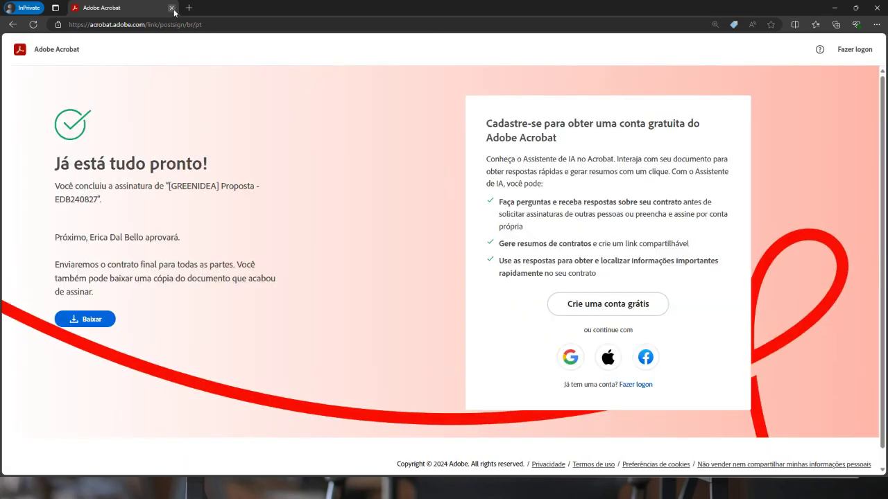
# Close the private signing window, return to Página inicial and check the notifications
pyautogui.click(171, 8)
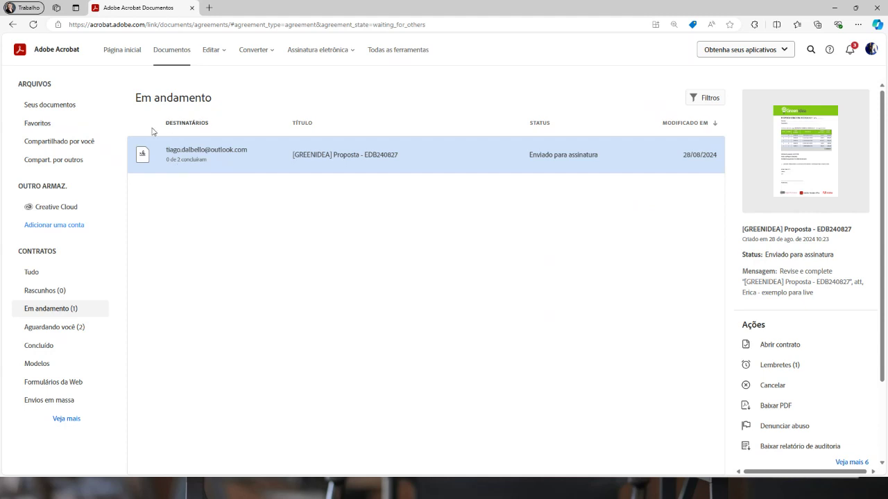
pyautogui.click(121, 50)
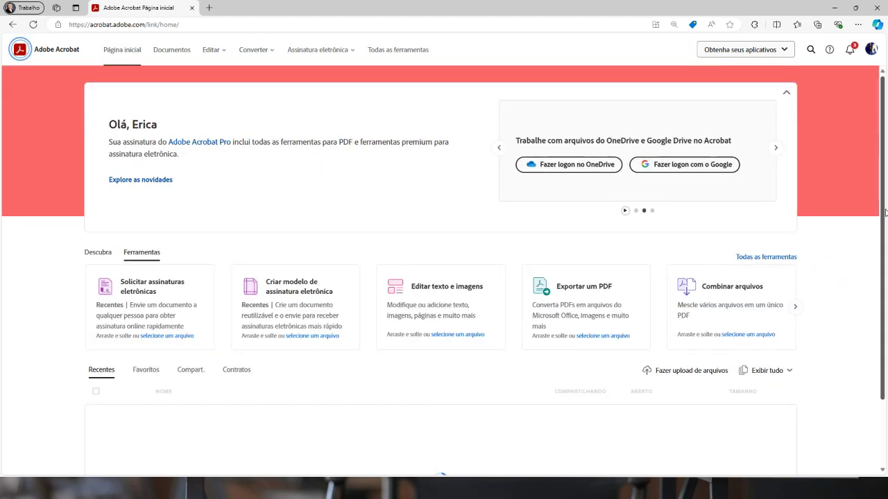
pyautogui.click(851, 50)
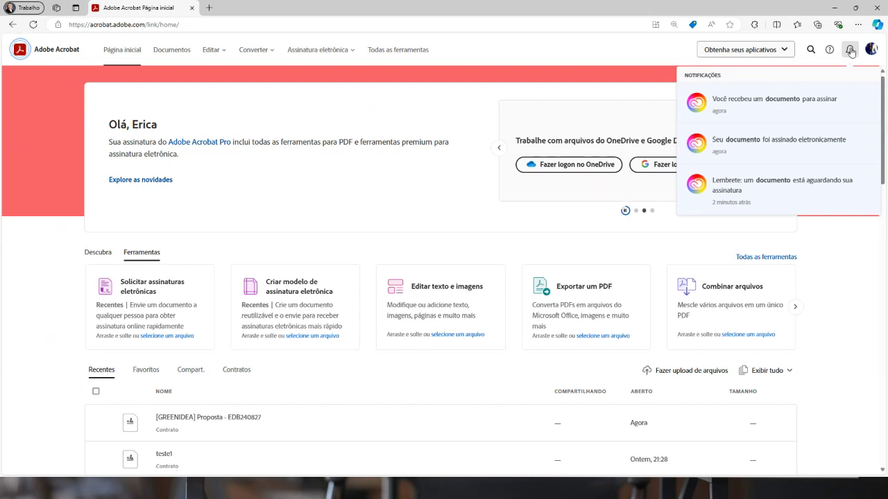
pyautogui.click(299, 98)
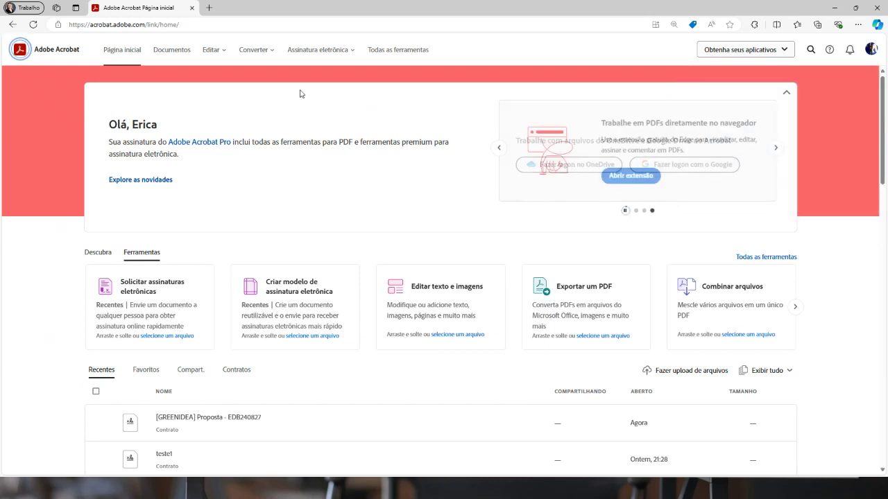
# In Gerenciar contratos > Aguardando você, select proposal EDB240827 and choose Visualizar e aprovar
pyautogui.click(319, 49)
pyautogui.click(520, 351)
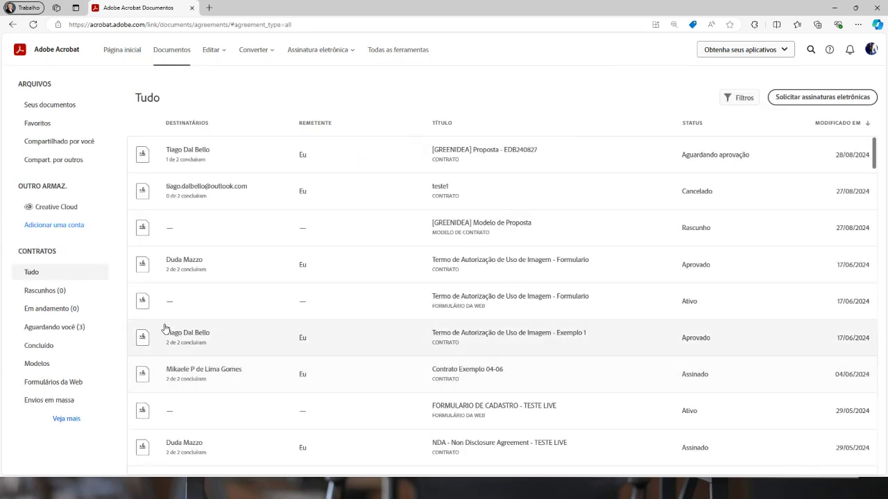
pyautogui.click(57, 329)
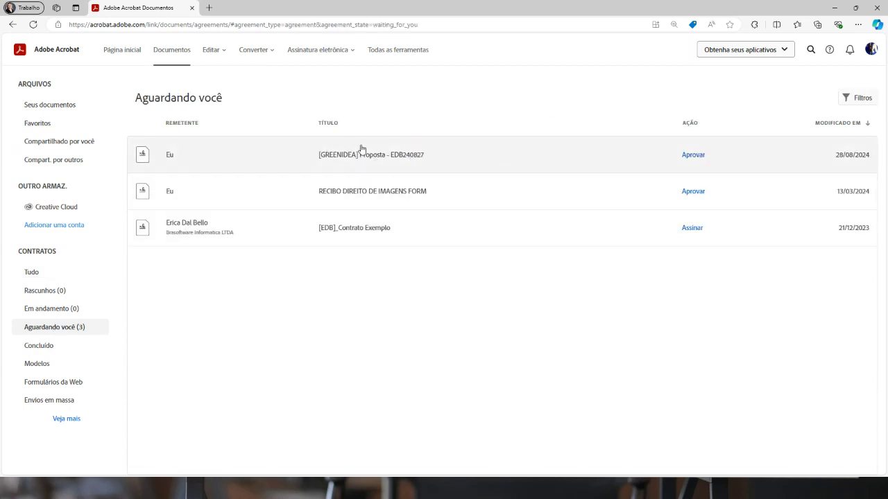
pyautogui.click(436, 161)
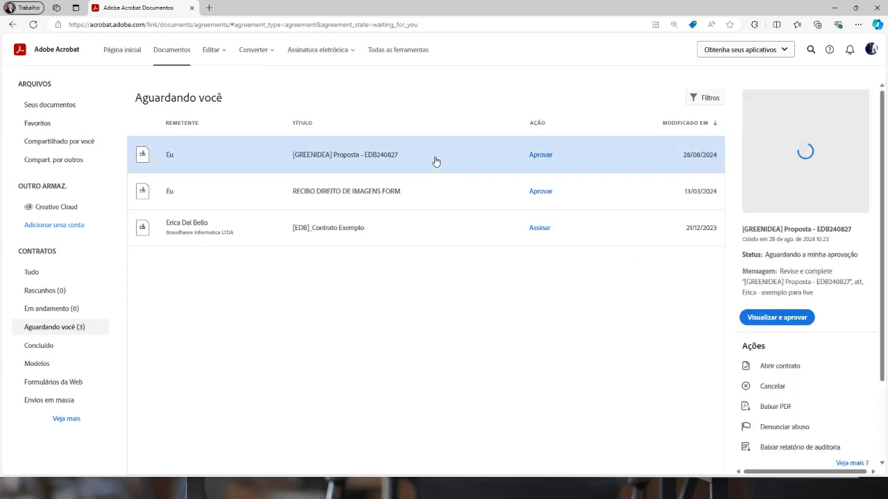
pyautogui.click(776, 318)
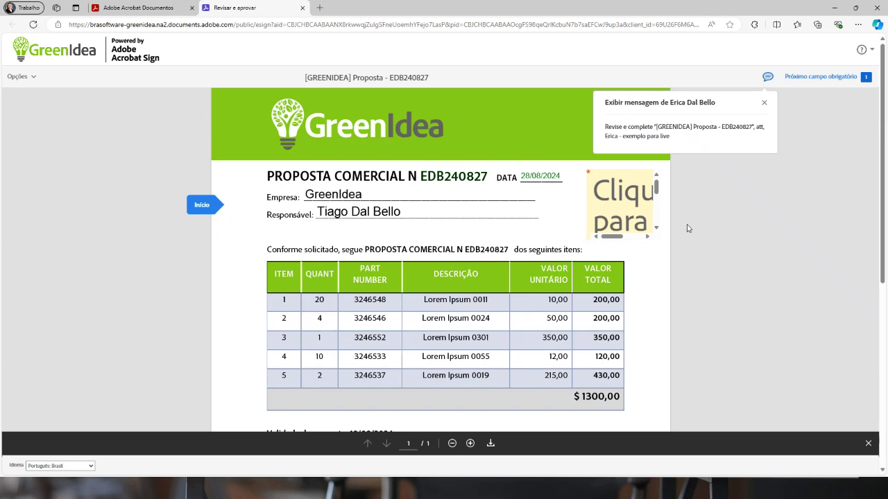
# Dismiss the sender's message and start adding an image stamp to the stamp field
pyautogui.click(763, 104)
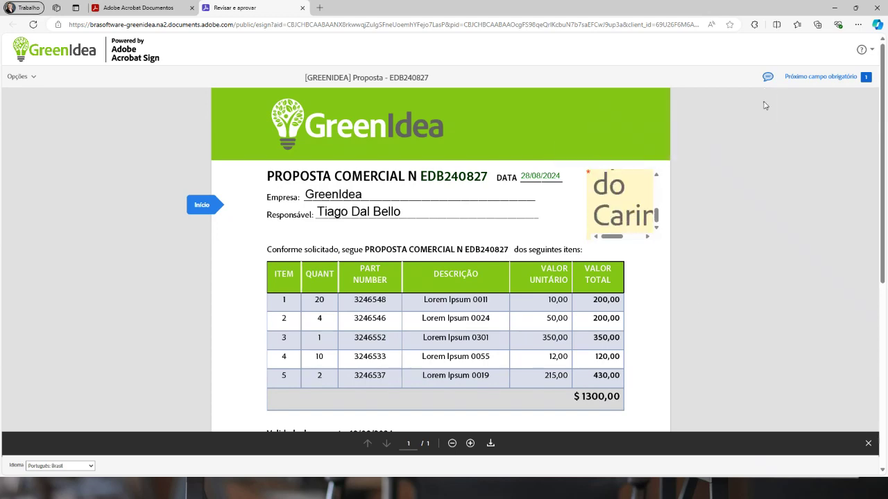
pyautogui.scroll(-6, 638, 259)
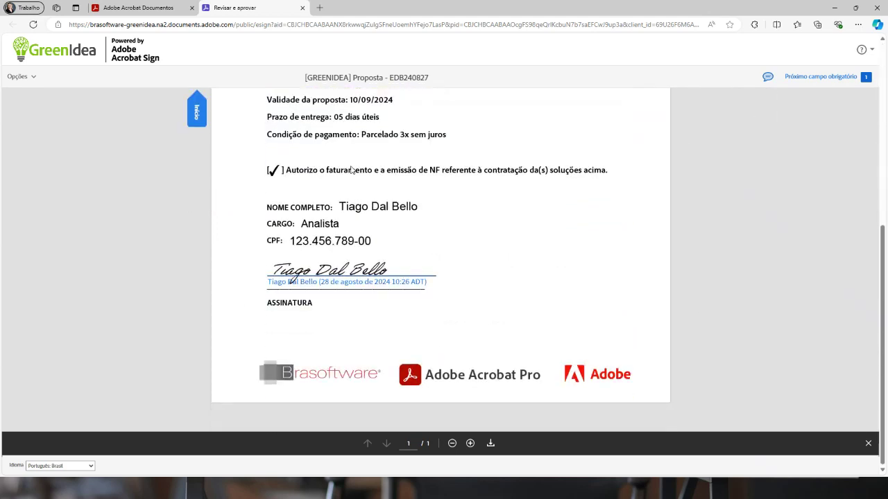
pyautogui.scroll(6, 524, 281)
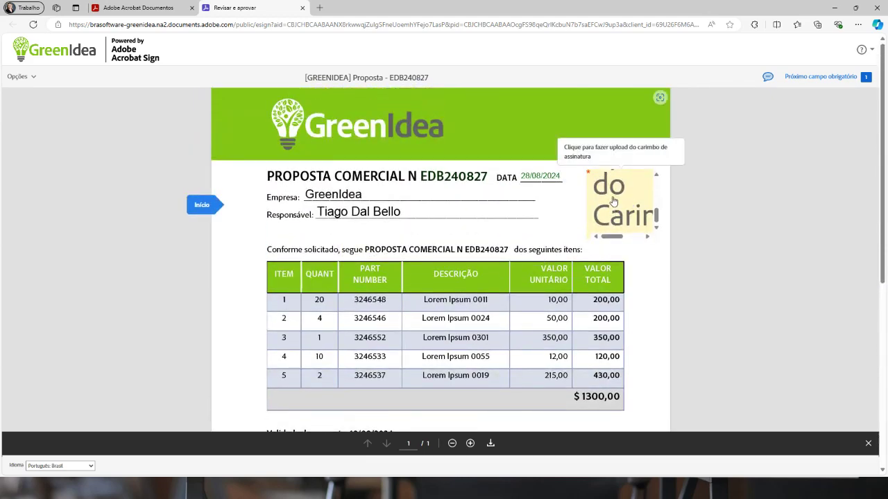
pyautogui.click(614, 201)
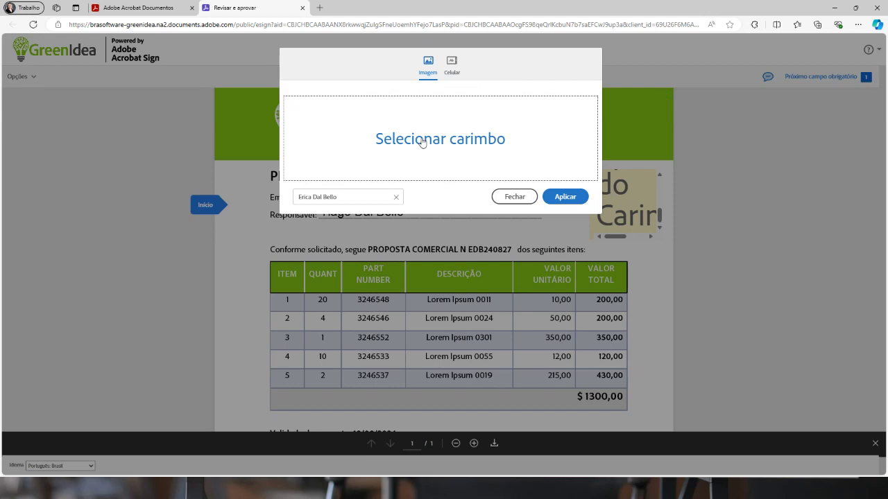
pyautogui.click(422, 142)
pyautogui.scroll(-5, 69, 185)
pyautogui.scroll(4, 72, 191)
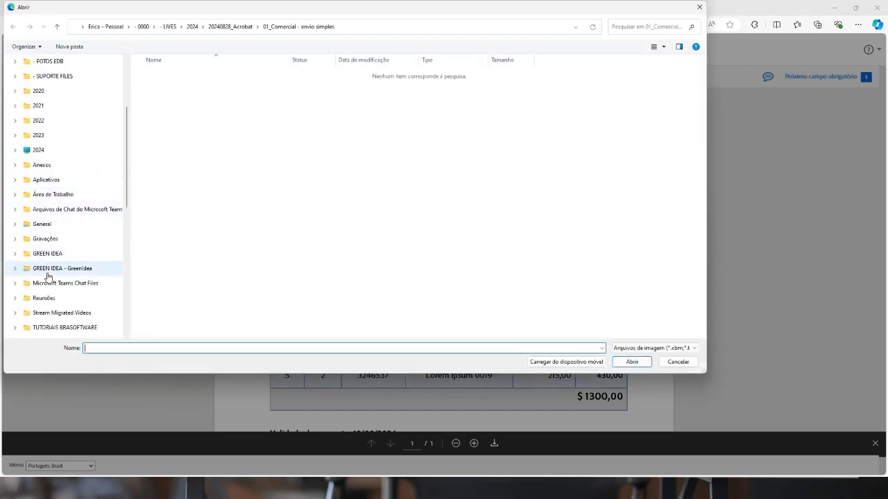
# Load carimbo-aproved.png from Desktop > Adobe Sign Demo > Assets into the stamp field
pyautogui.click(53, 194)
pyautogui.doubleClick(170, 74)
pyautogui.doubleClick(161, 103)
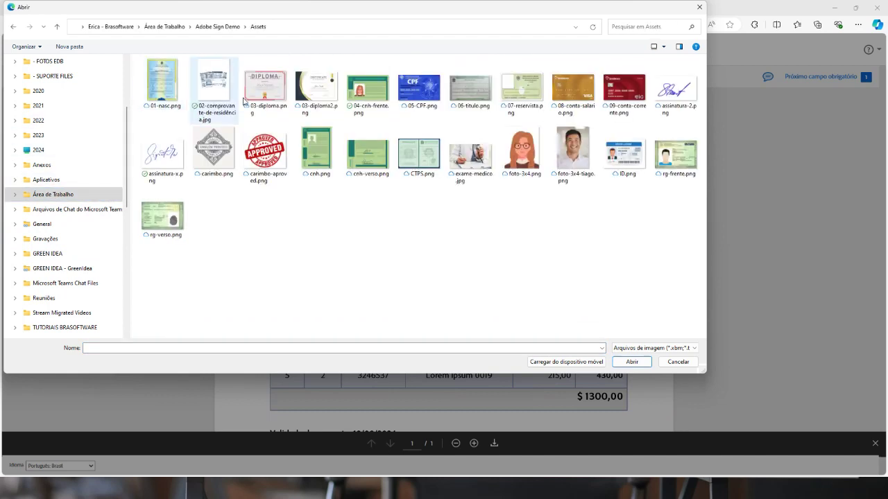
pyautogui.click(265, 152)
pyautogui.click(633, 363)
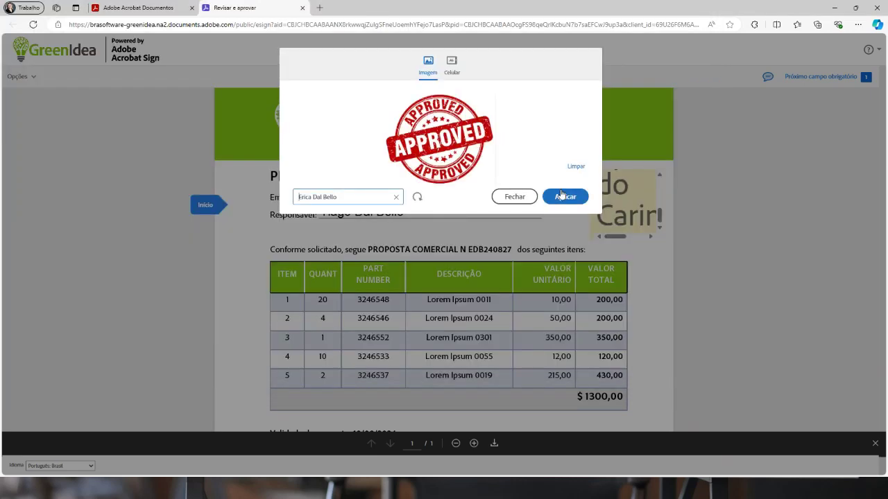
pyautogui.click(566, 198)
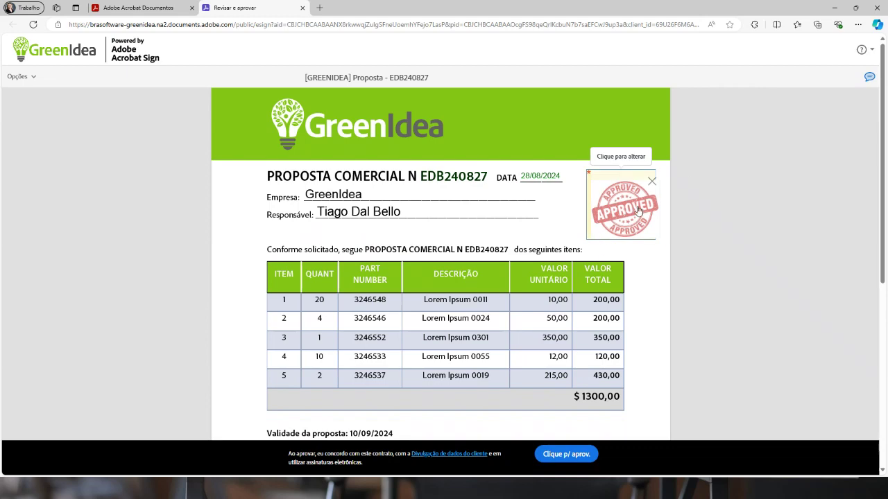
# Approve the proposal, close the approval tab and switch back to Outlook
pyautogui.scroll(-5, 659, 270)
pyautogui.scroll(5, 656, 280)
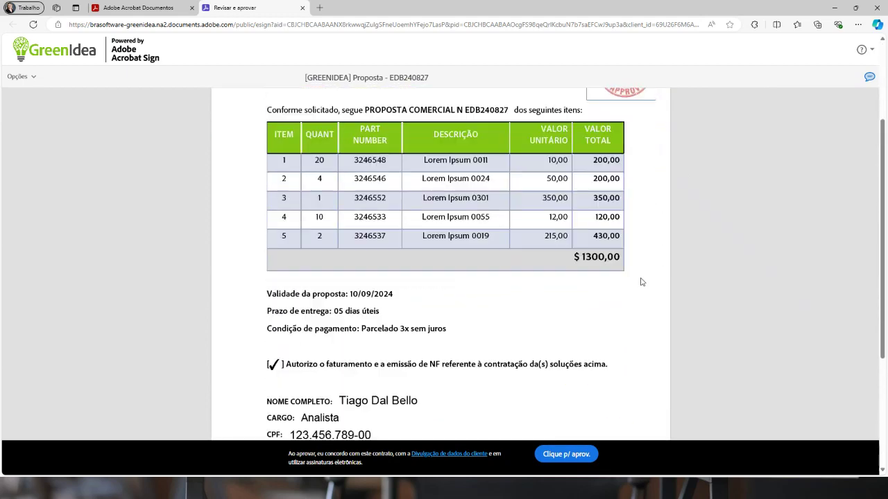
pyautogui.click(559, 458)
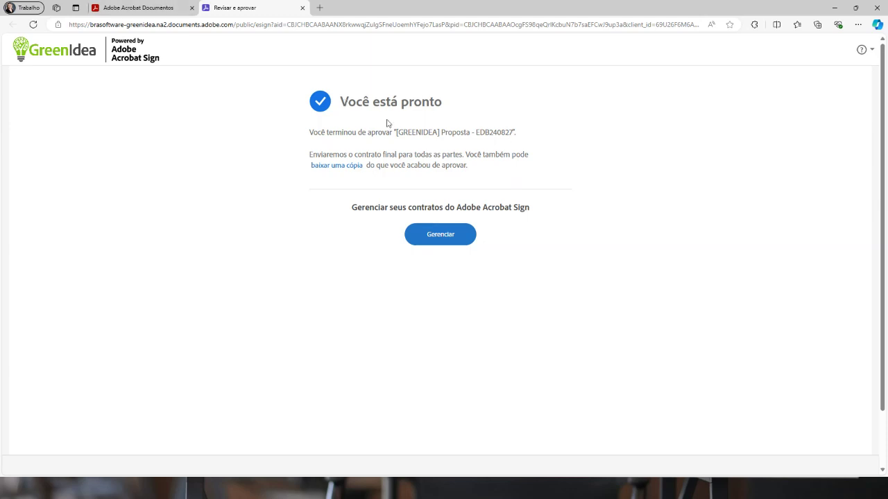
pyautogui.click(301, 7)
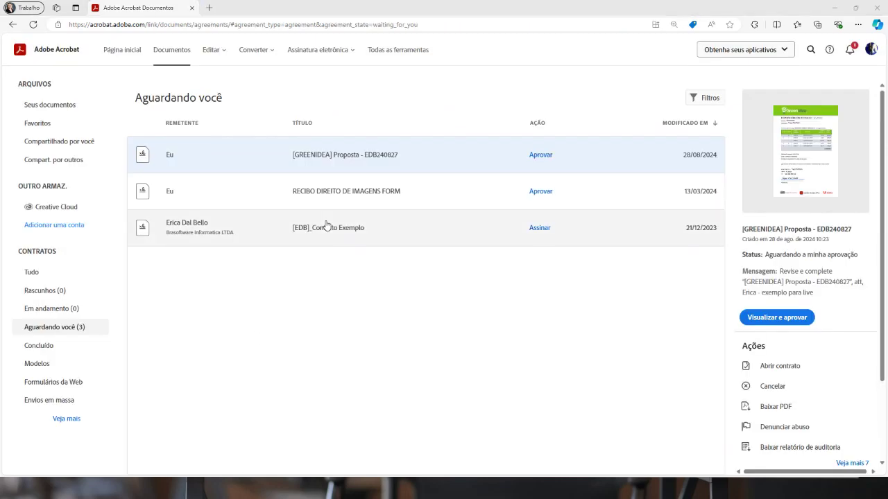
pyautogui.hotkey('alt', 'Tab')
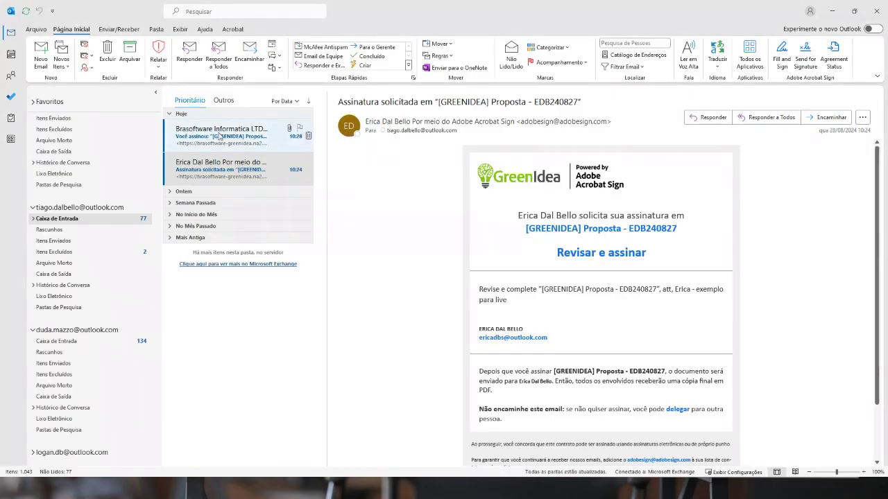
# Open the 'Você assinou' email's signed PDF attachment in Adobe Acrobat
pyautogui.click(219, 137)
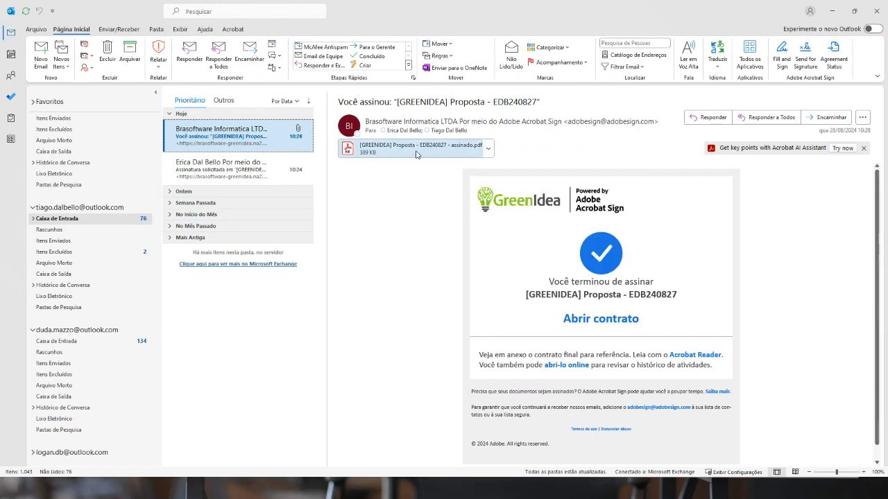
pyautogui.click(488, 150)
pyautogui.click(462, 193)
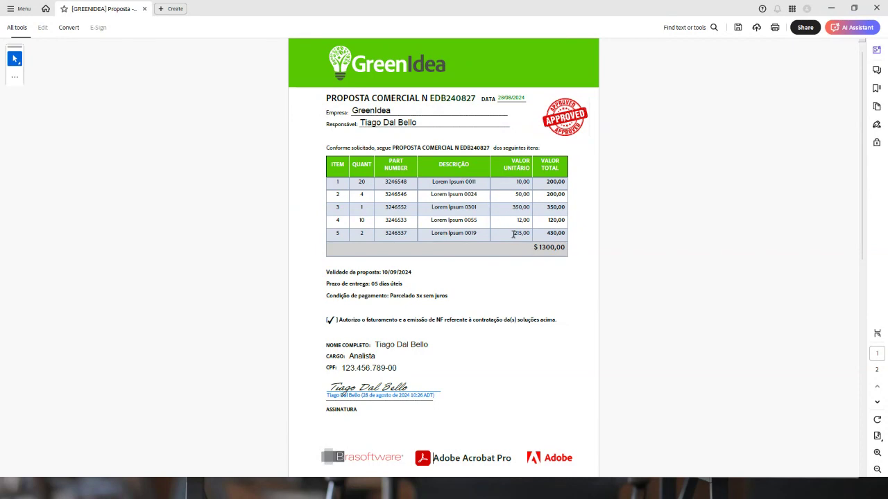
# Review page 1's filled fields and signature, selecting the Responsável text, then scroll to the page 2 audit report
pyautogui.scroll(2, 553, 124)
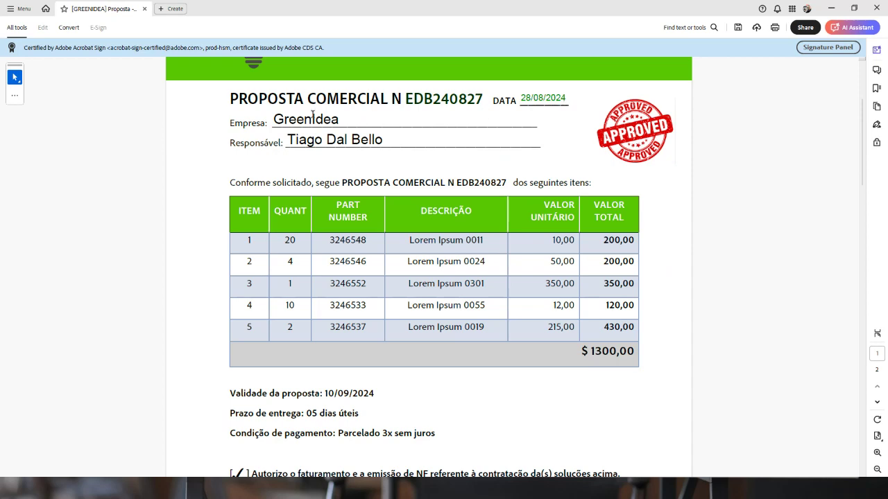
pyautogui.scroll(-1, 321, 185)
pyautogui.scroll(-2, 317, 190)
pyautogui.scroll(3, 320, 245)
pyautogui.scroll(3, 320, 245)
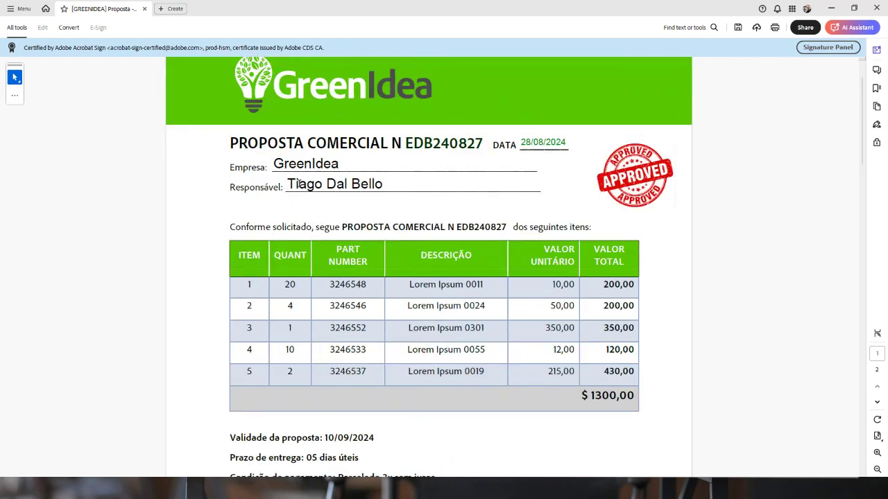
pyautogui.moveTo(305, 183); pyautogui.dragTo(341, 187)
pyautogui.scroll(-5, 389, 185)
pyautogui.scroll(3, 382, 206)
pyautogui.scroll(2, 297, 132)
pyautogui.moveTo(290, 141); pyautogui.dragTo(382, 141)
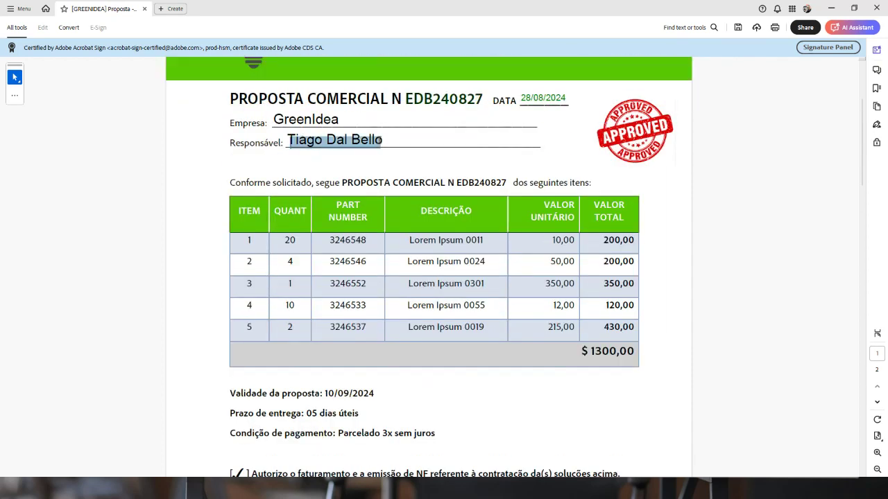
pyautogui.doubleClick(388, 138)
pyautogui.scroll(-3, 306, 144)
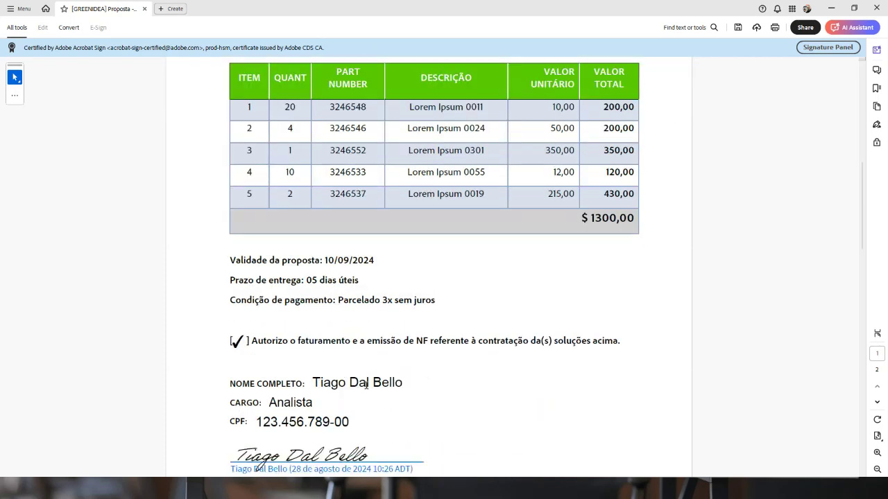
pyautogui.scroll(-10, 348, 385)
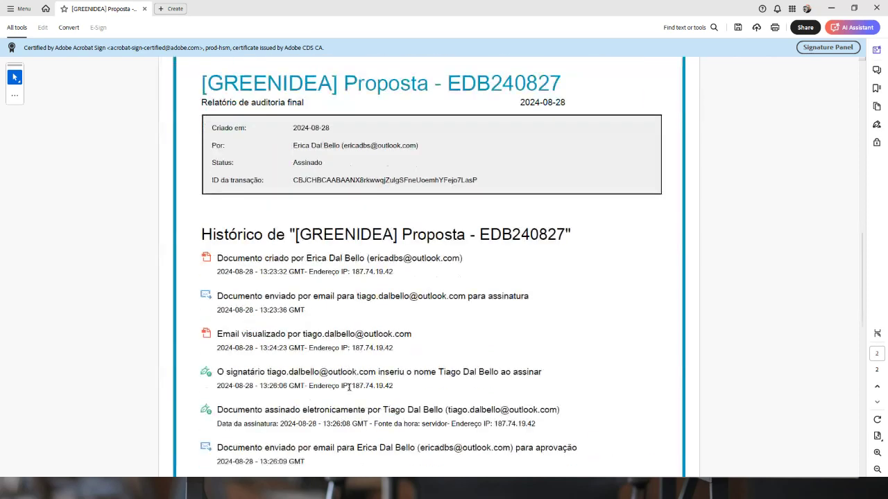
# Highlight the creator entry and transaction ID in the audit report summary
pyautogui.click(877, 334)
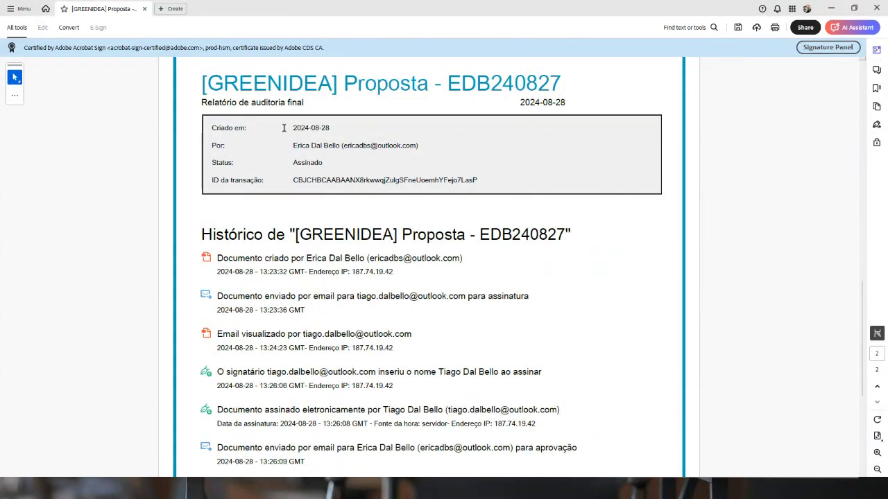
pyautogui.moveTo(290, 145); pyautogui.dragTo(369, 150)
pyautogui.moveTo(299, 164); pyautogui.dragTo(461, 199)
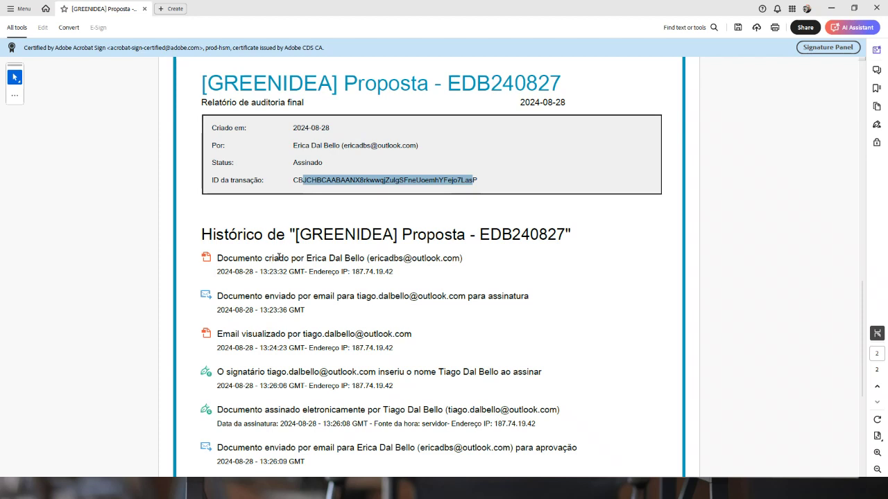
pyautogui.scroll(-1, 218, 312)
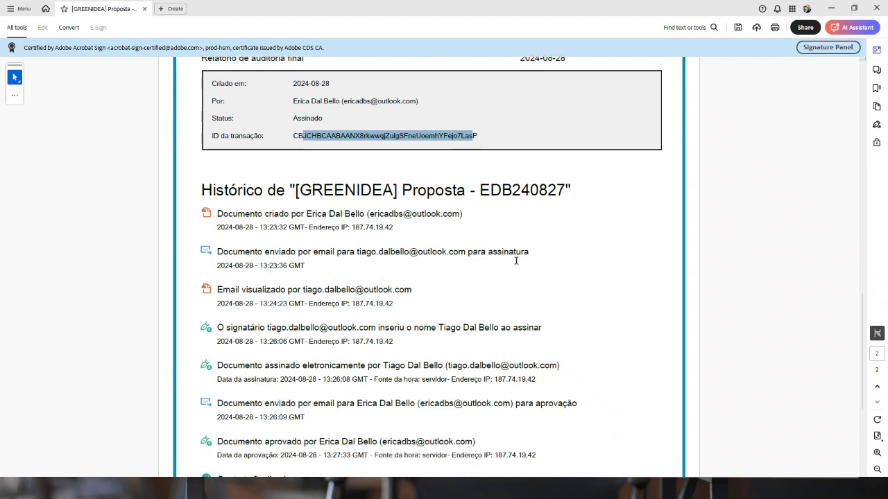
pyautogui.scroll(-2, 299, 326)
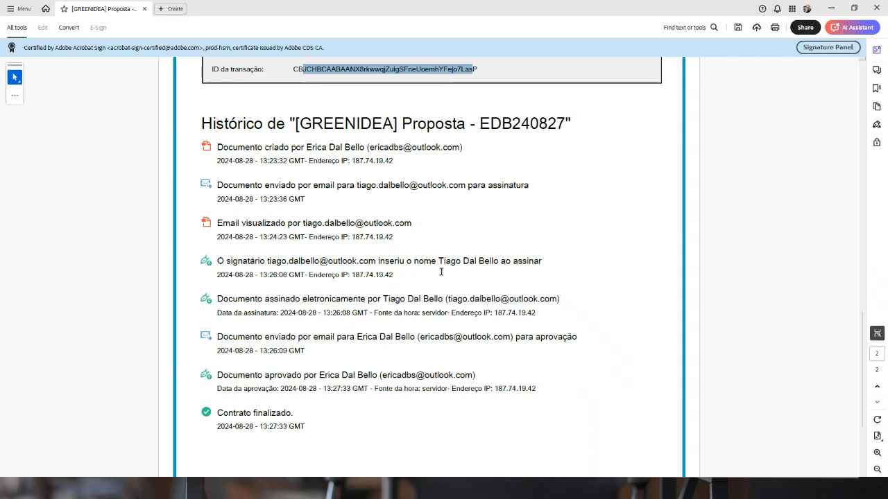
# Scroll the signing history down to 'Contrato finalizado' and minimize Acrobat
pyautogui.scroll(-1, 447, 294)
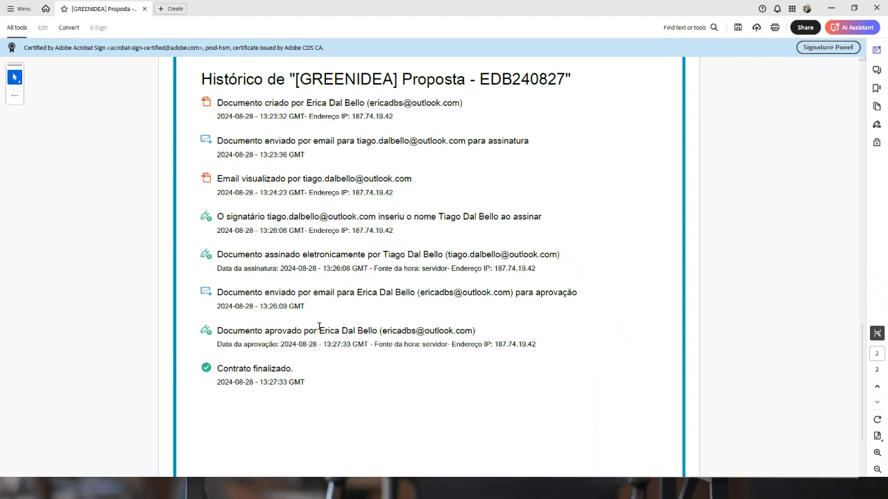
pyautogui.scroll(-2, 287, 410)
pyautogui.scroll(4, 286, 408)
pyautogui.scroll(3, 284, 406)
pyautogui.scroll(-4, 286, 406)
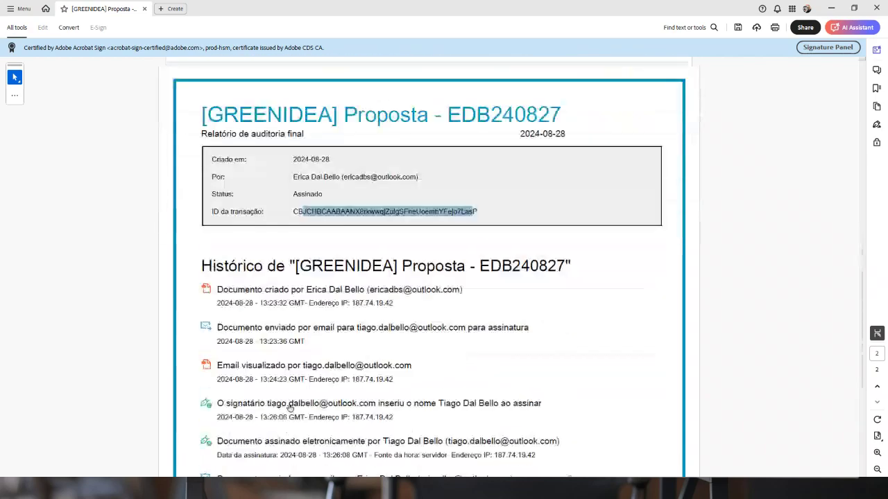
pyautogui.scroll(2, 290, 406)
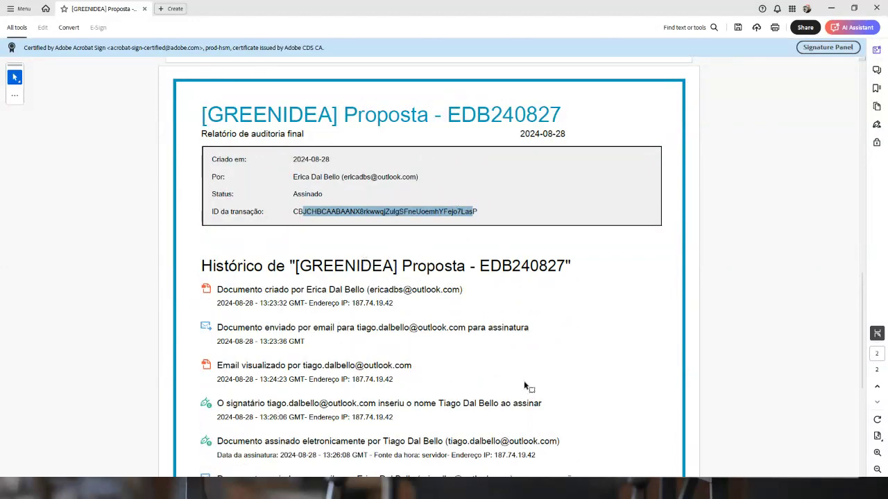
pyautogui.scroll(-4, 525, 390)
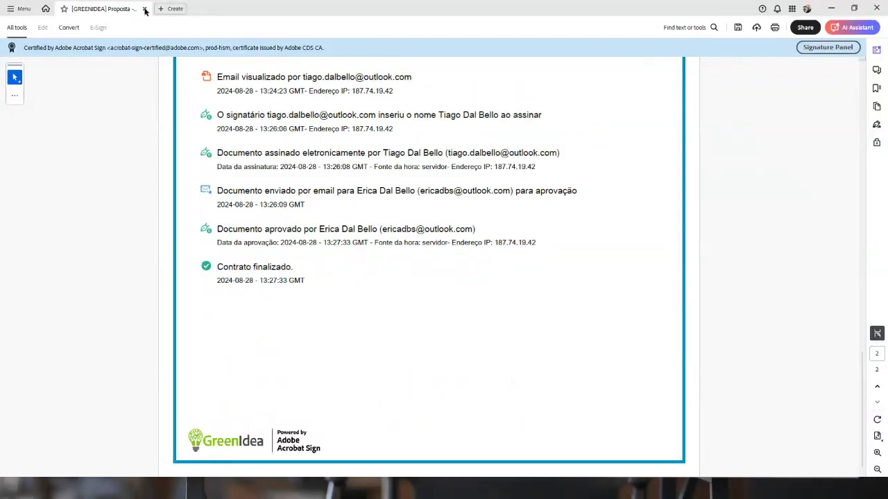
pyautogui.click(833, 8)
# Bring the browser back, go to the Acrobat Página inicial, then minimize the browser
pyautogui.hotkey('alt', 'Tab')
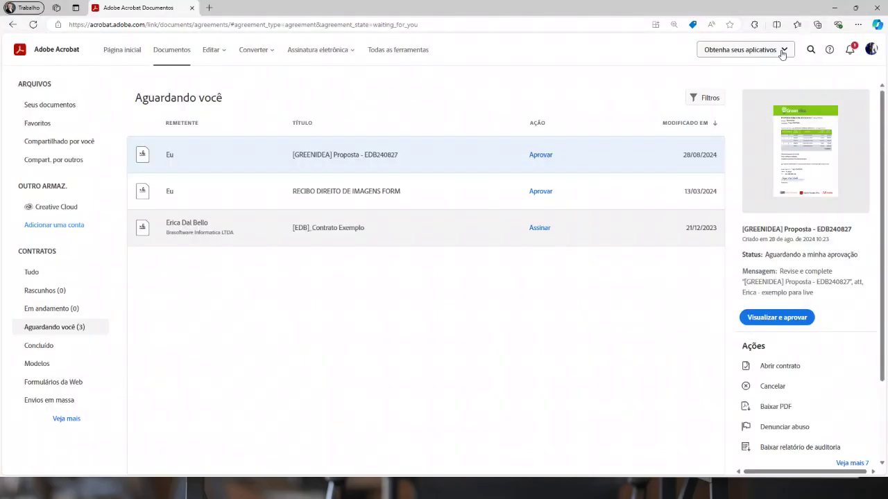
pyautogui.click(334, 51)
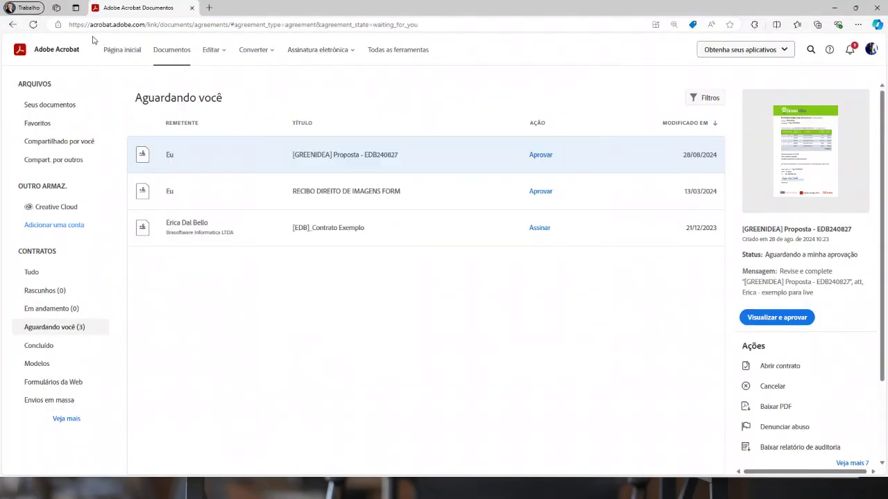
pyautogui.click(113, 51)
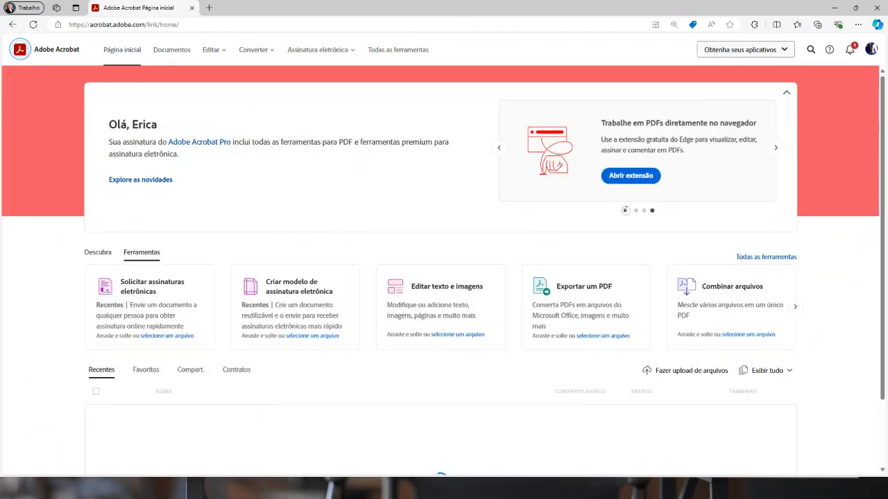
pyautogui.click(834, 8)
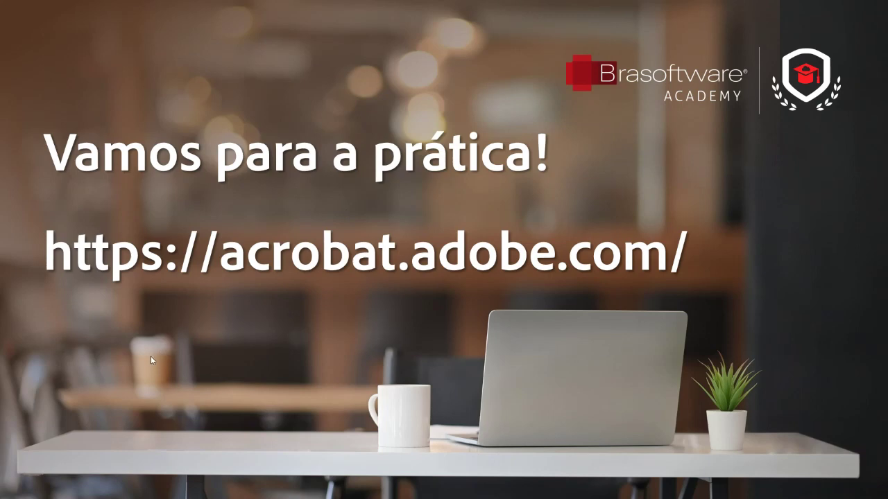
# Advance to the sending-methods slide and switch to the equipment responsibility term in Word
pyautogui.click(150, 355)
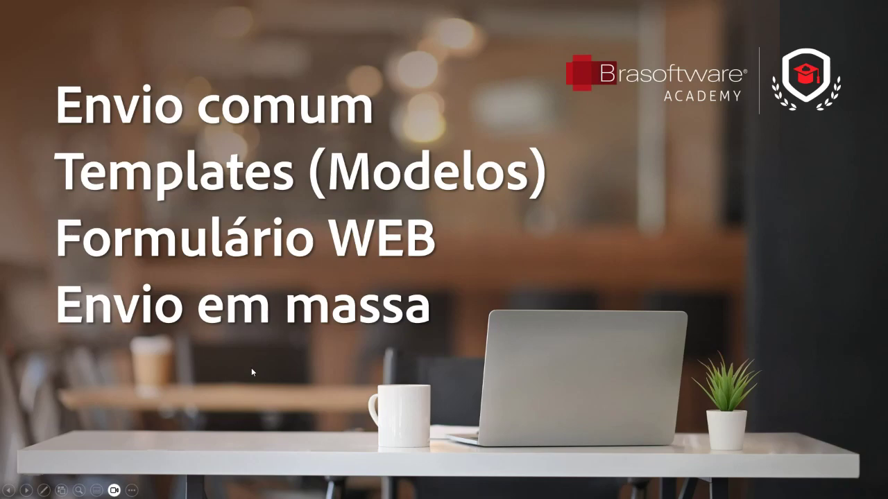
pyautogui.hotkey('alt', 'Tab')
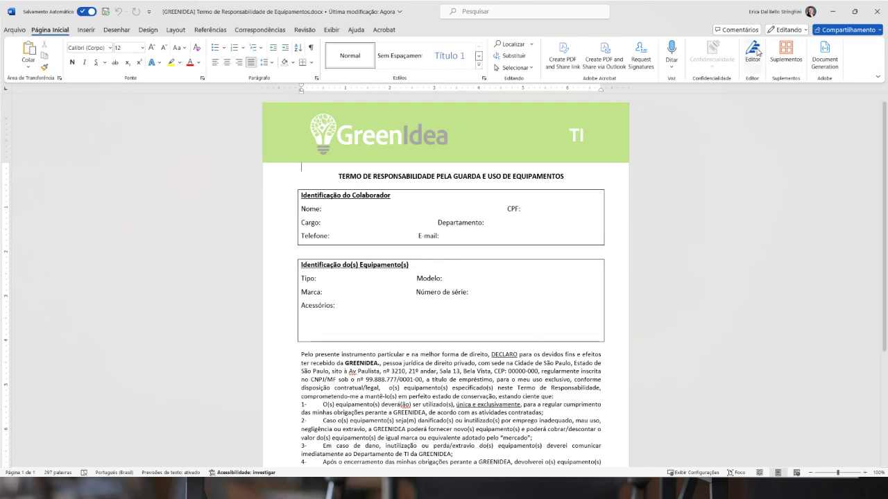
# Scroll through the equipment term, highlight the Colaborador Nome line, then close the Word document
pyautogui.scroll(-3, 473, 319)
pyautogui.scroll(-1, 473, 319)
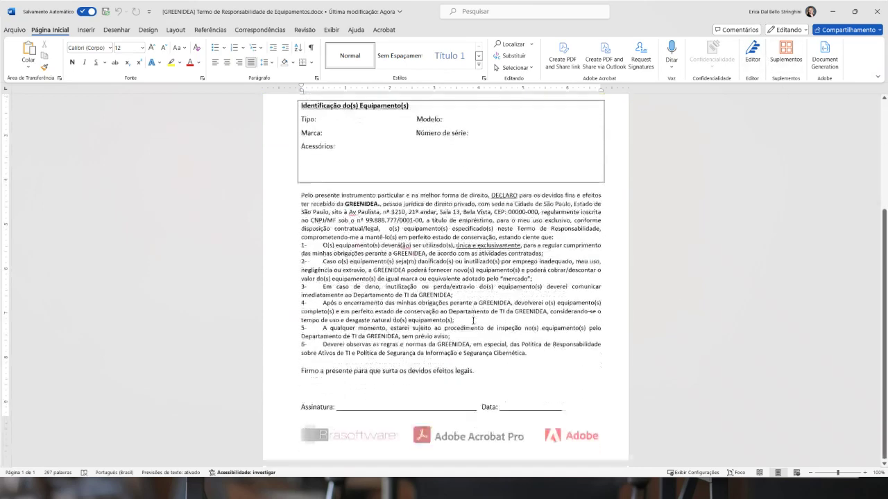
pyautogui.scroll(5, 470, 308)
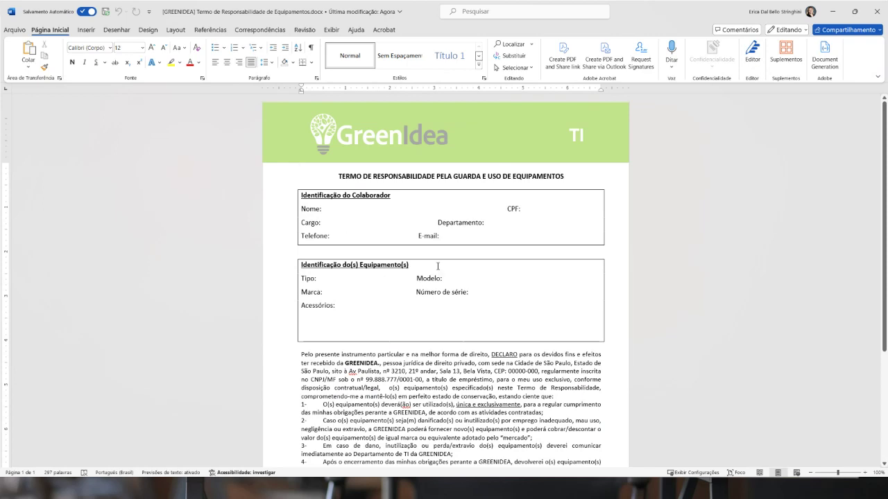
pyautogui.moveTo(322, 208); pyautogui.dragTo(346, 209)
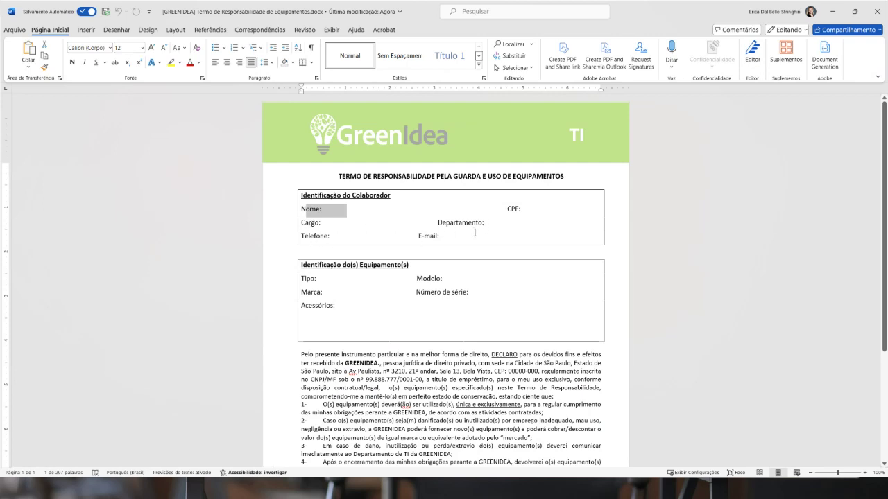
pyautogui.click(307, 279)
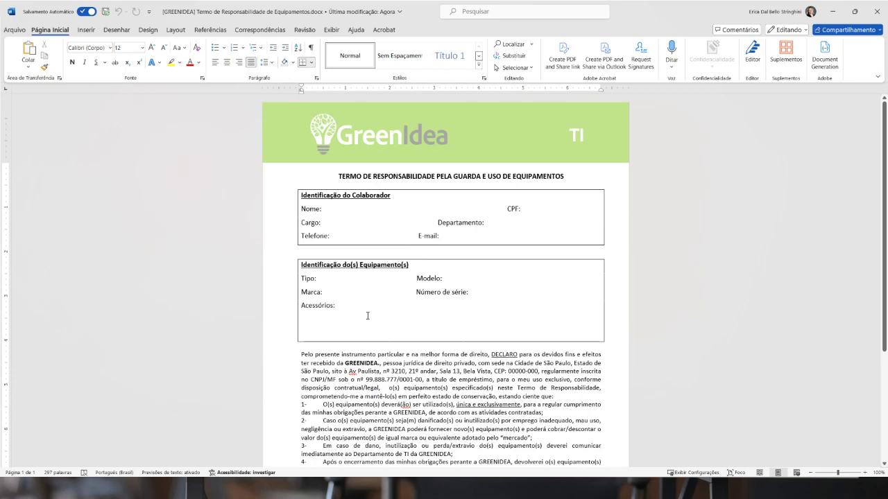
pyautogui.scroll(-5, 438, 301)
pyautogui.scroll(5, 388, 361)
pyautogui.scroll(-5, 344, 444)
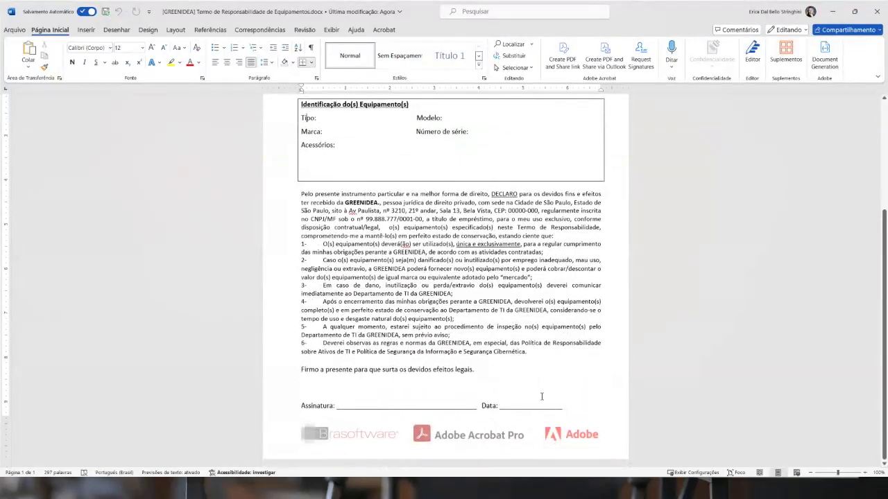
pyautogui.scroll(5, 542, 397)
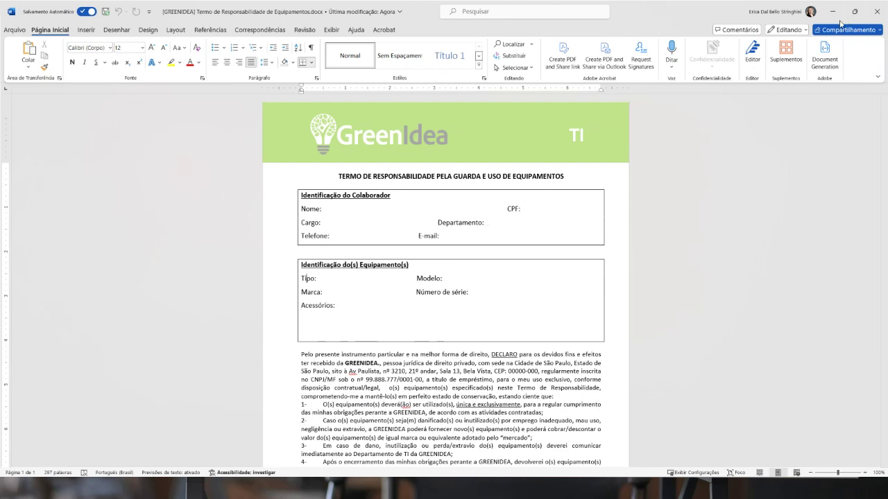
pyautogui.click(877, 12)
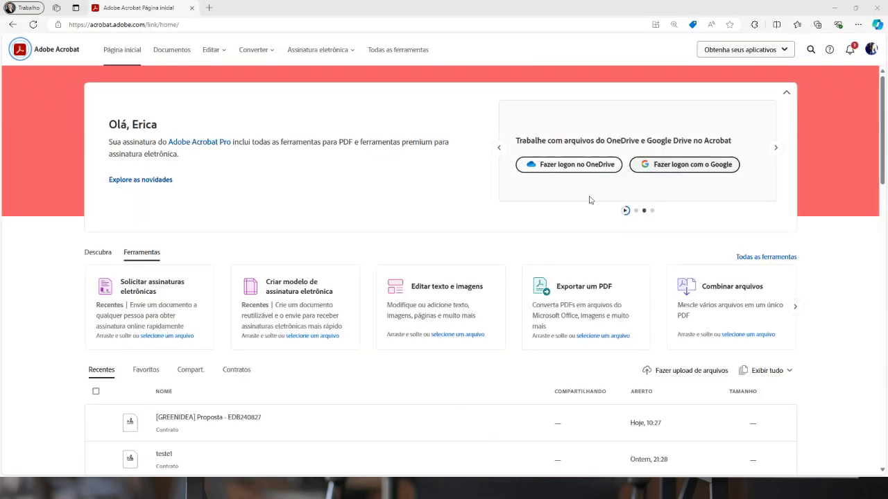
# Create a new e-signature template from the GREENIDEA .docx in Desktop > 20240828_Acrobat > 02_TI - modelo
pyautogui.click(350, 50)
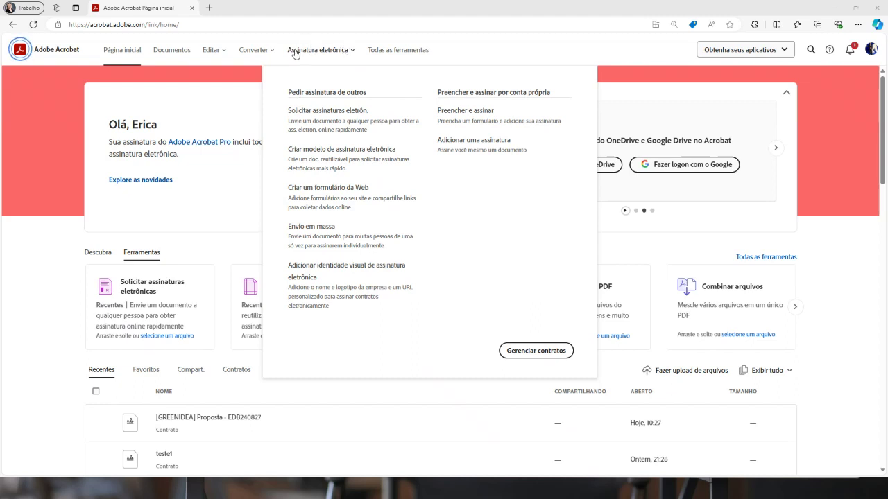
pyautogui.click(314, 159)
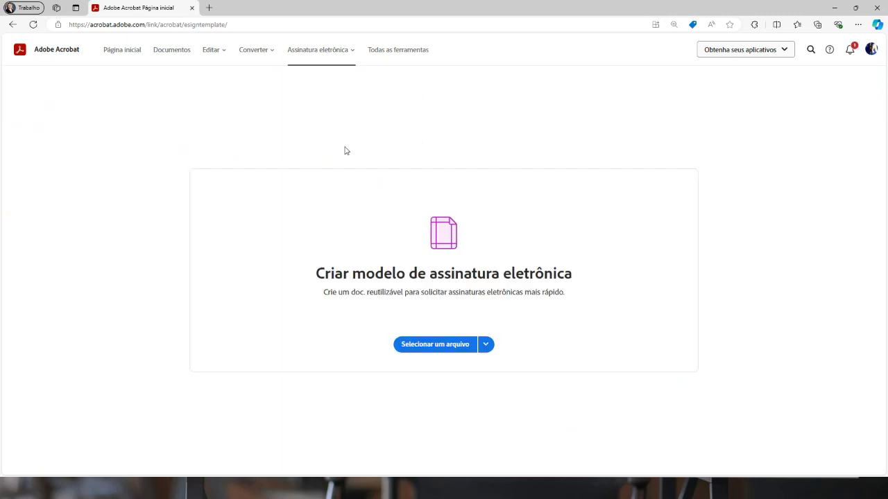
pyautogui.click(485, 344)
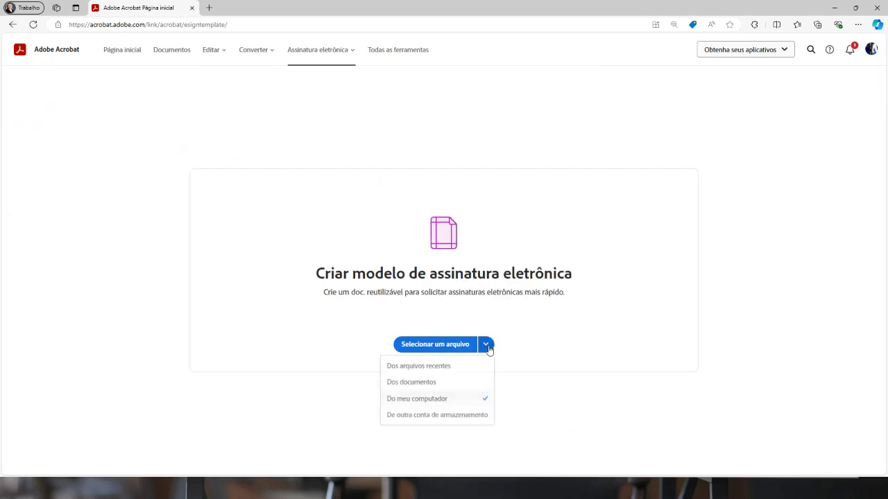
pyautogui.click(439, 344)
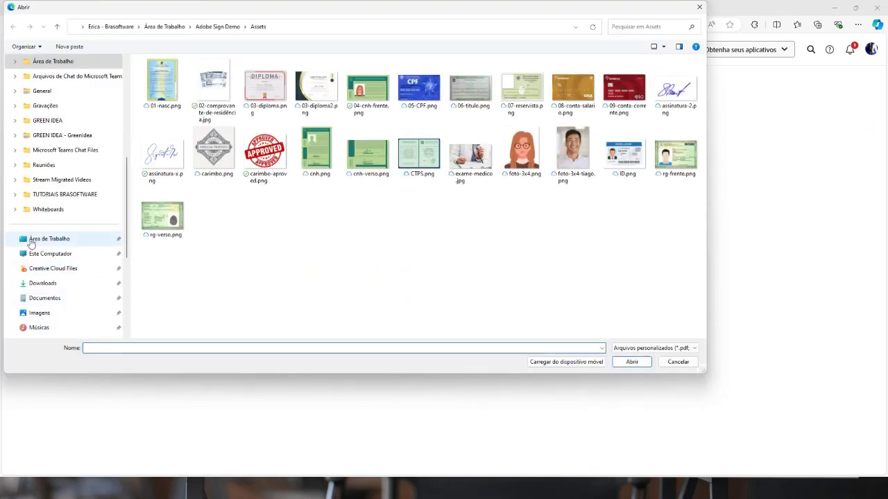
pyautogui.click(50, 242)
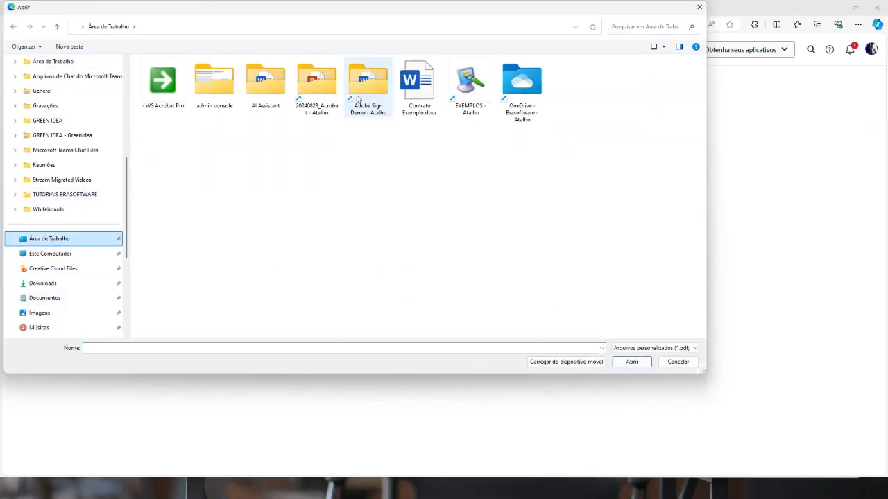
pyautogui.doubleClick(322, 84)
pyautogui.doubleClick(158, 93)
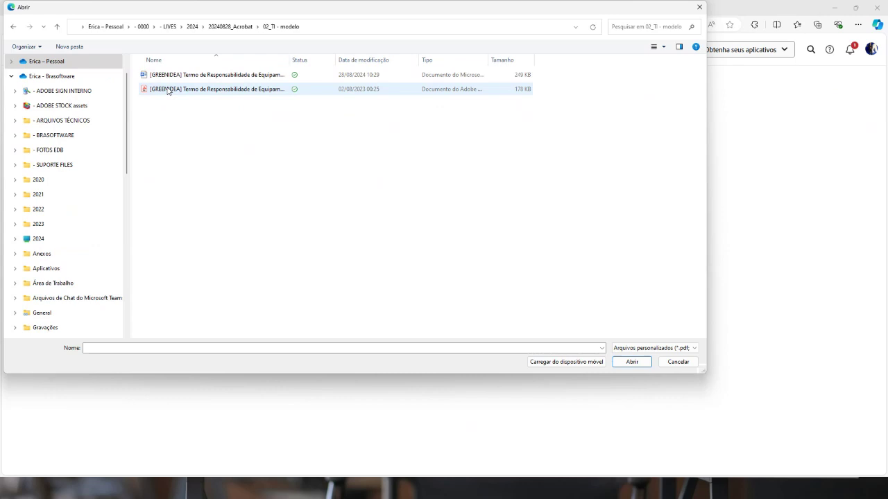
pyautogui.click(631, 362)
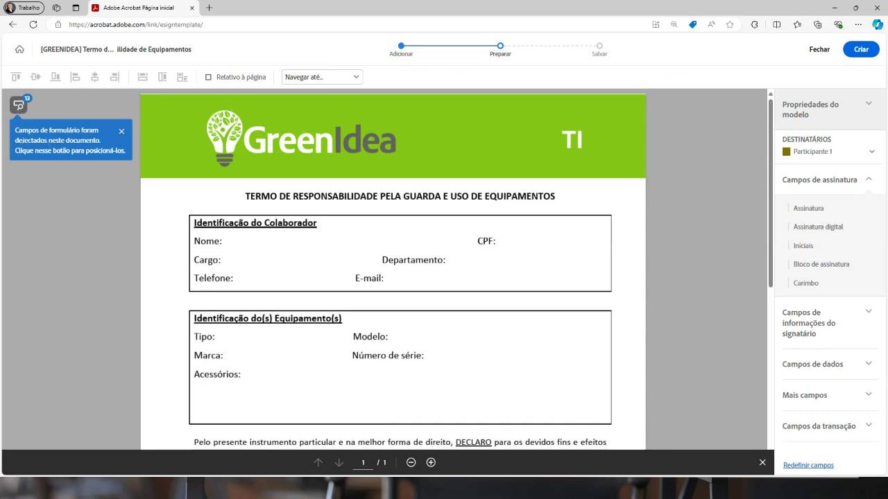
# Place the detected Nome, CPF, Cargo, Tipo and Modelo fields and show the Participante 1 recipient list
pyautogui.click(19, 106)
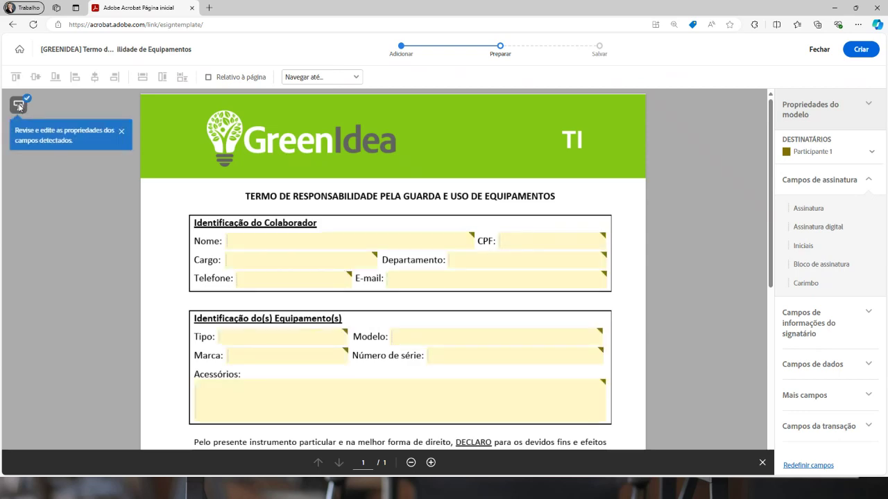
pyautogui.scroll(-3, 564, 317)
pyautogui.scroll(3, 485, 298)
pyautogui.scroll(-5, 435, 311)
pyautogui.scroll(5, 435, 312)
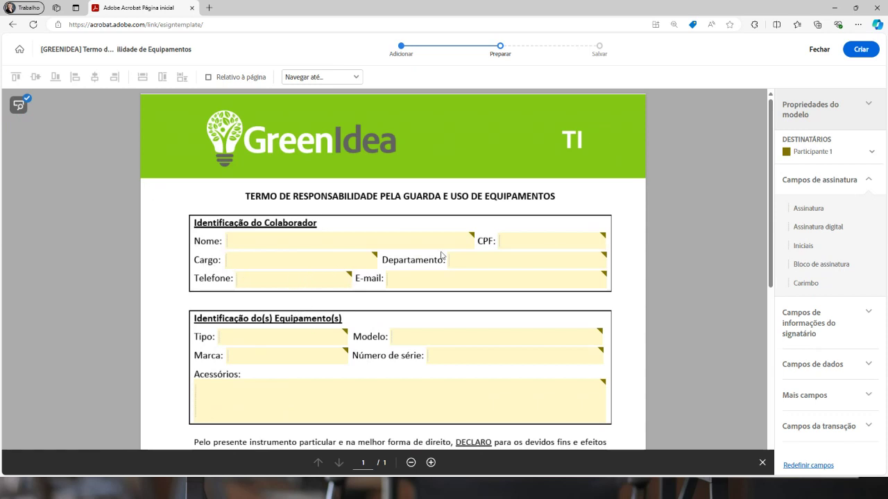
pyautogui.click(828, 154)
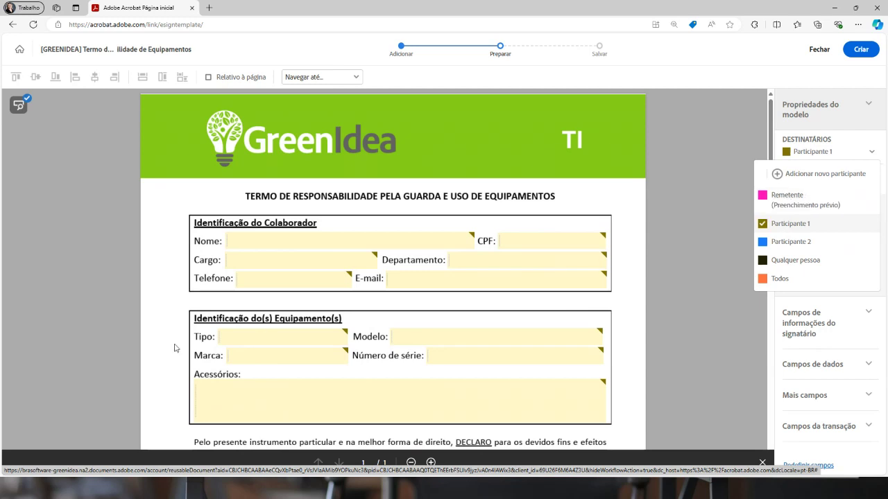
pyautogui.click(246, 336)
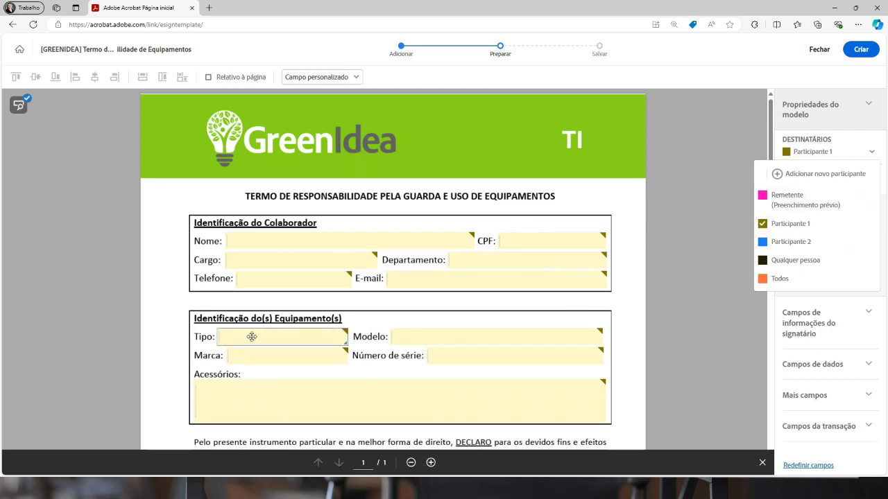
# Rename the Tipo field to 'tipo', make it required and assign it to Remetente (Preenchimento prévio)
pyautogui.rightClick(252, 336)
pyautogui.click(284, 385)
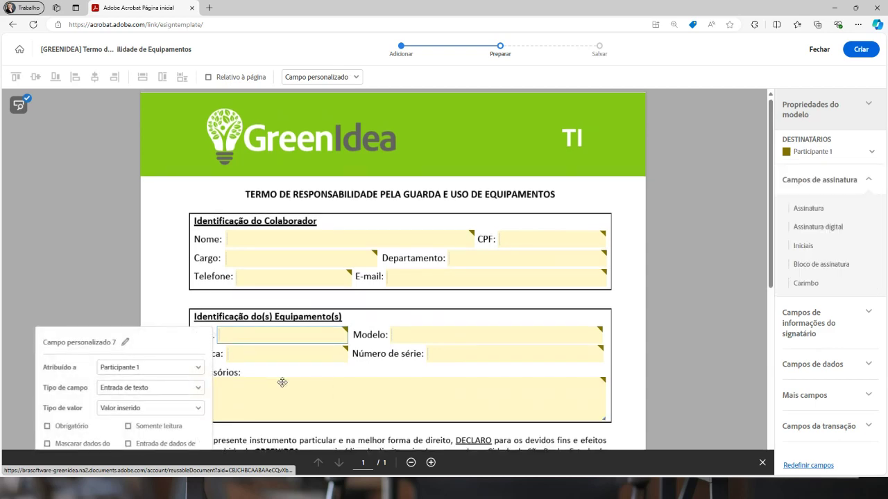
pyautogui.click(125, 150)
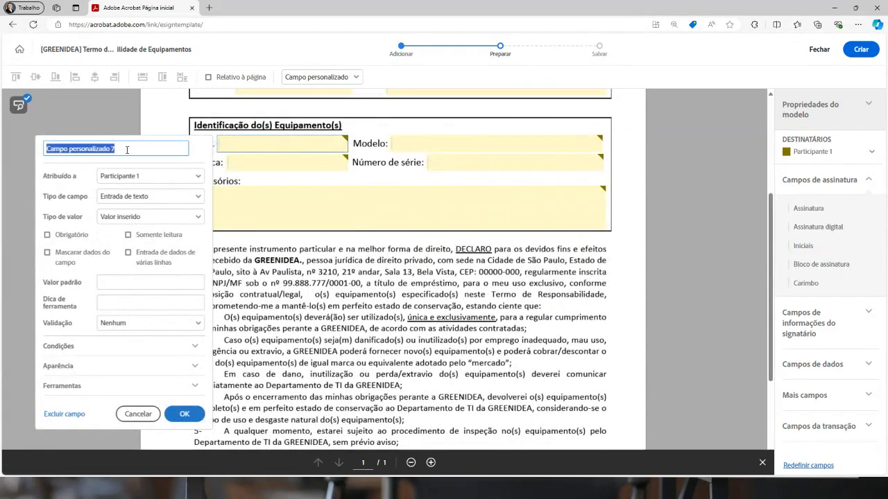
pyautogui.write('tipo')
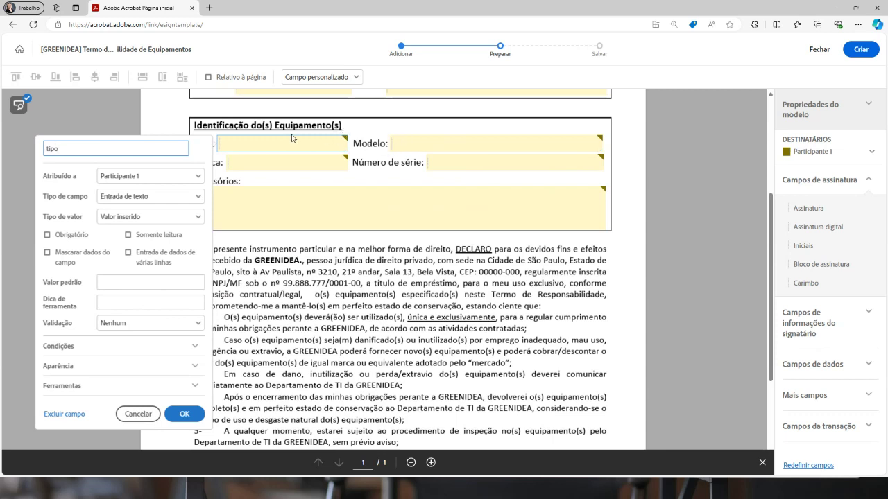
pyautogui.click(54, 236)
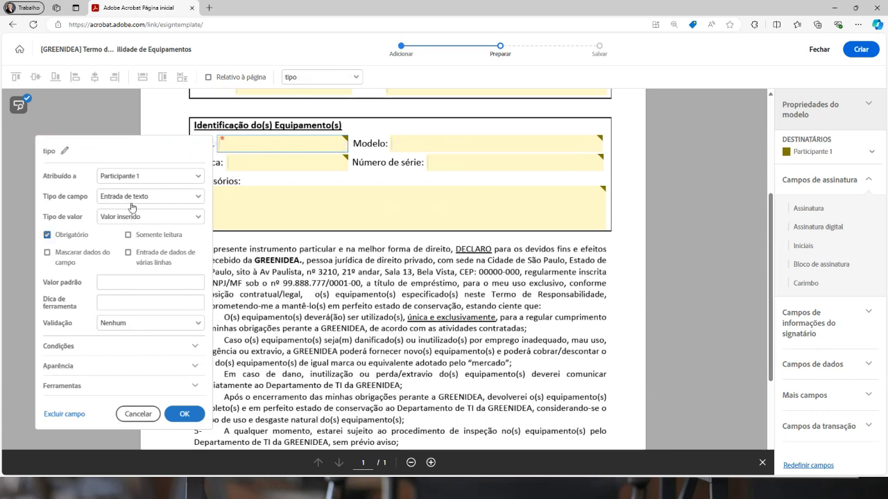
pyautogui.click(138, 178)
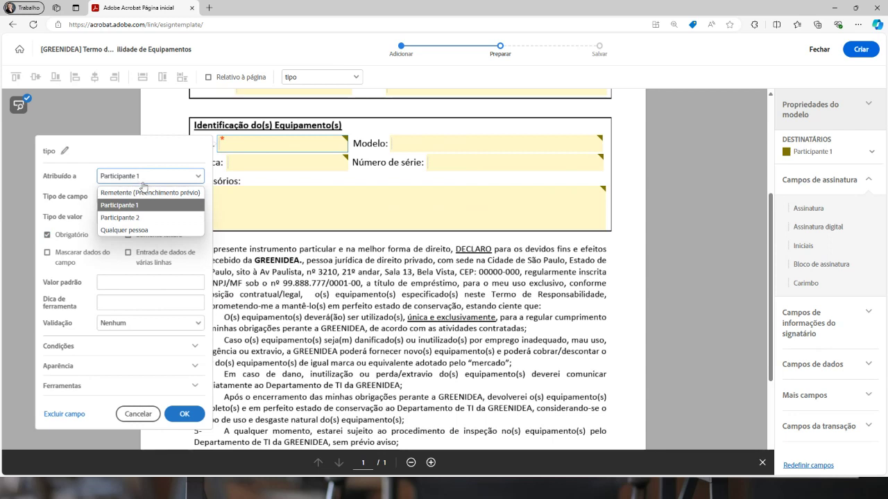
pyautogui.click(146, 193)
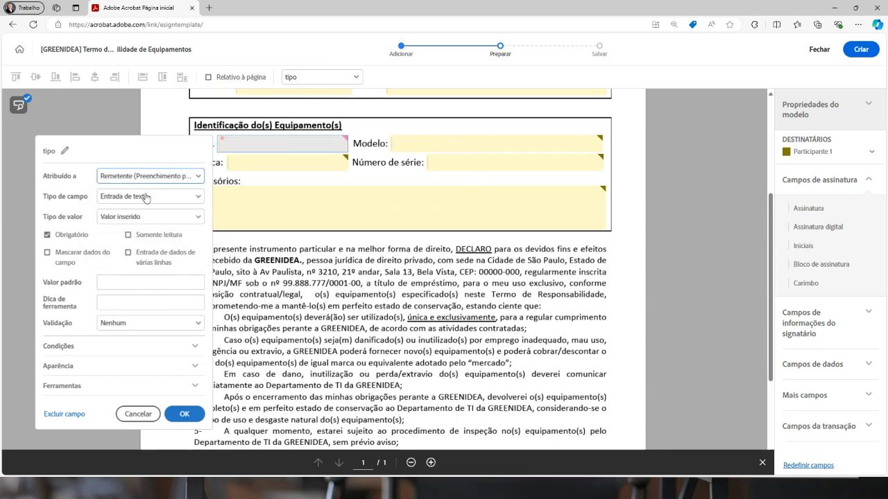
pyautogui.click(179, 414)
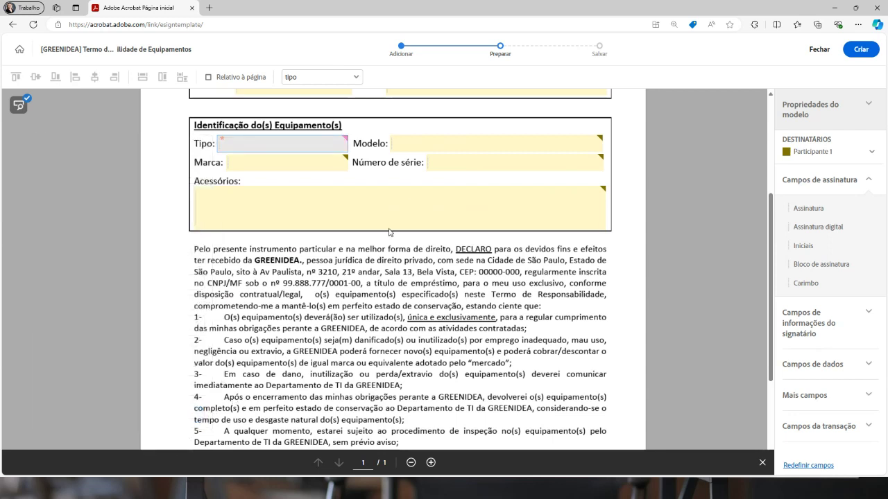
# Assign the Modelo and Marca fields to Remetente (Preenchimento prévio) and make both required
pyautogui.rightClick(414, 142)
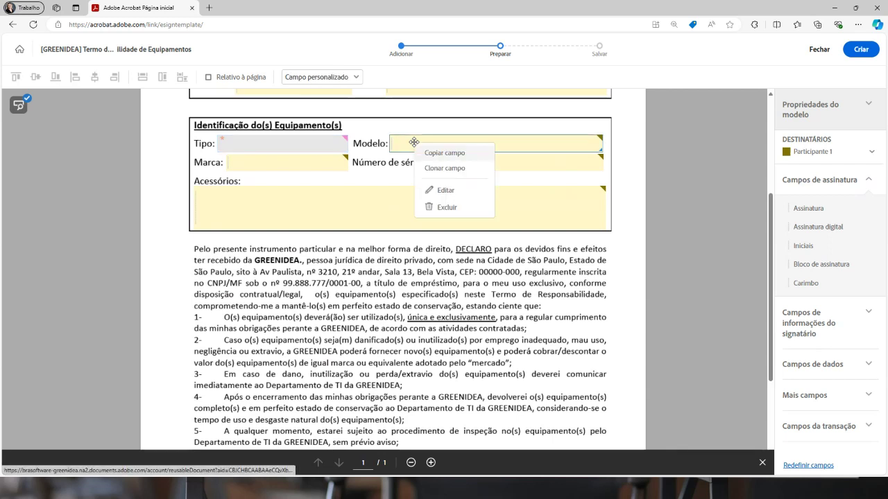
pyautogui.click(444, 190)
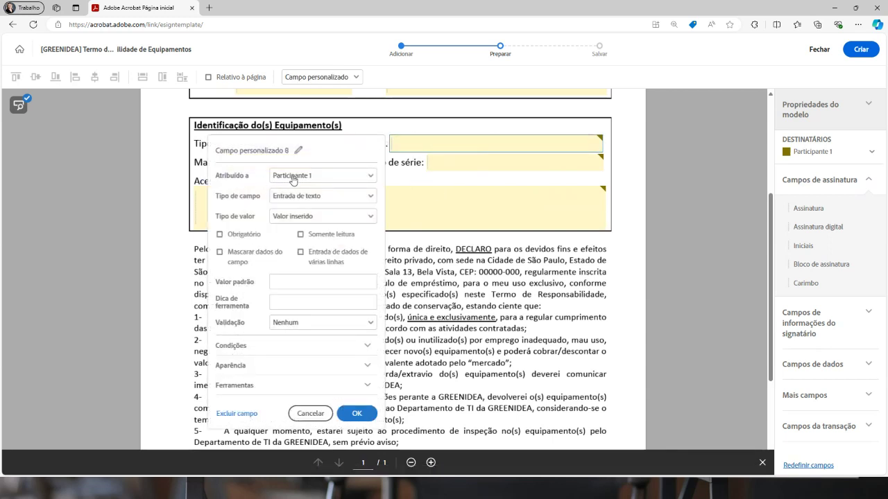
pyautogui.click(292, 180)
pyautogui.click(306, 184)
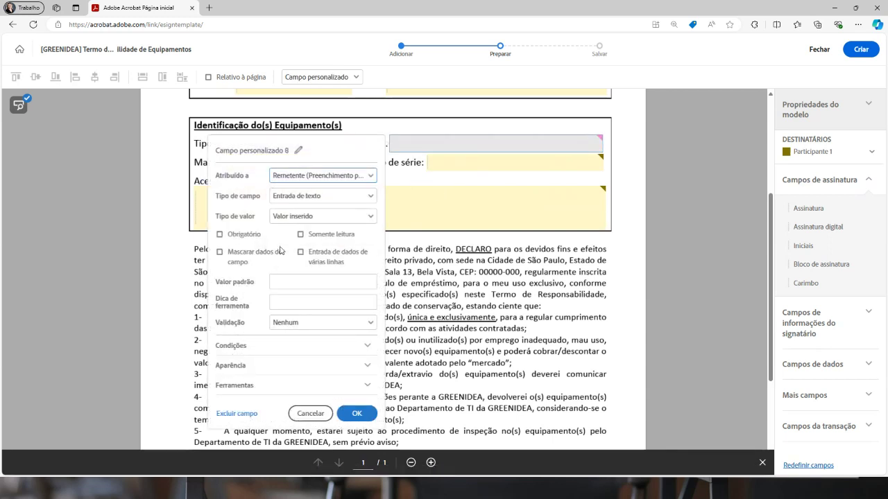
pyautogui.click(238, 236)
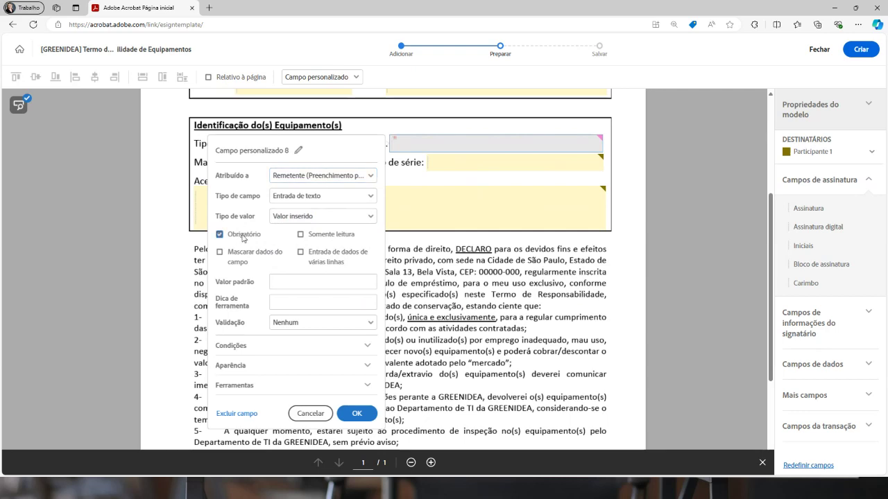
pyautogui.click(355, 413)
pyautogui.rightClick(272, 160)
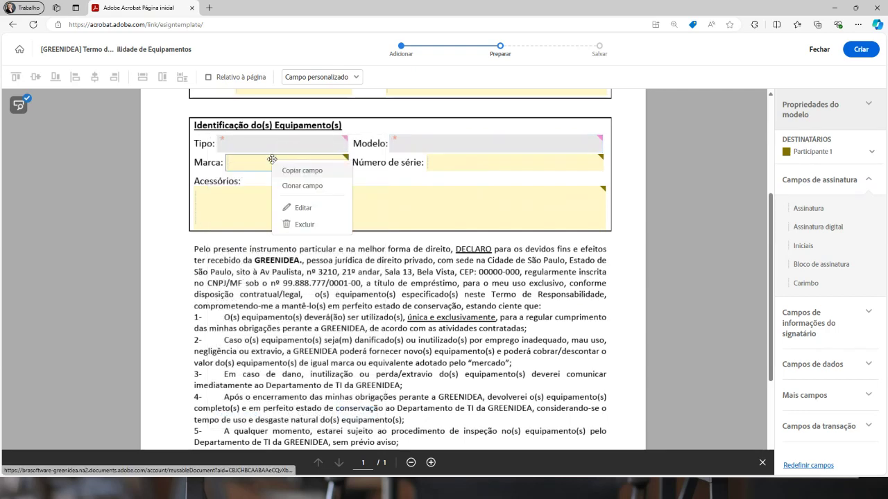
pyautogui.click(299, 208)
pyautogui.click(129, 196)
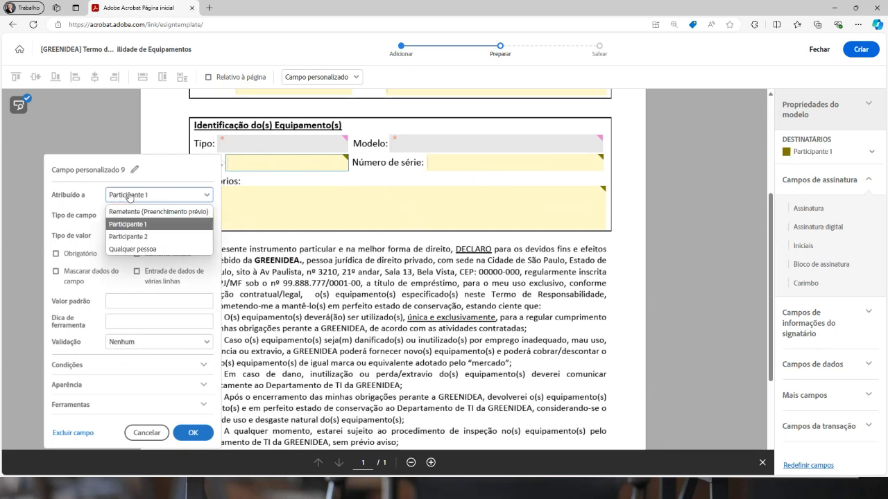
pyautogui.click(139, 211)
pyautogui.click(90, 255)
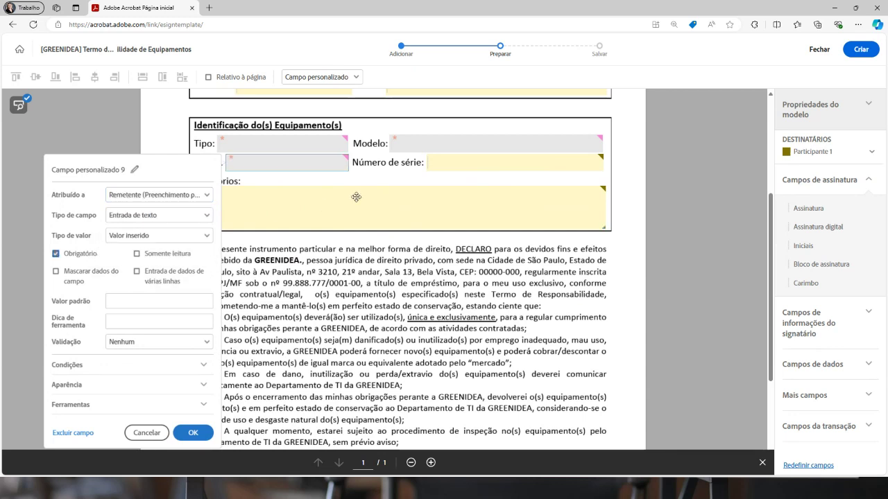
pyautogui.click(474, 161)
# Assign the Número de série field to Remetente (Preenchimento prévio), leaving it optional
pyautogui.rightClick(475, 162)
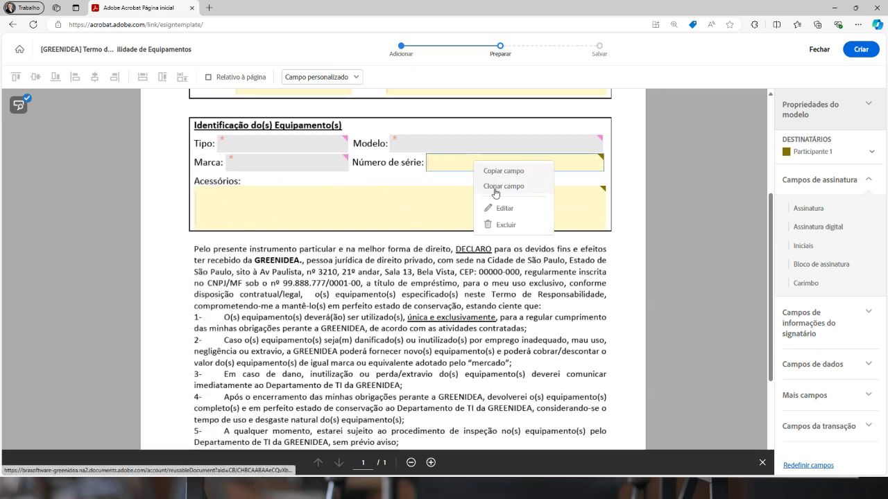
pyautogui.click(502, 208)
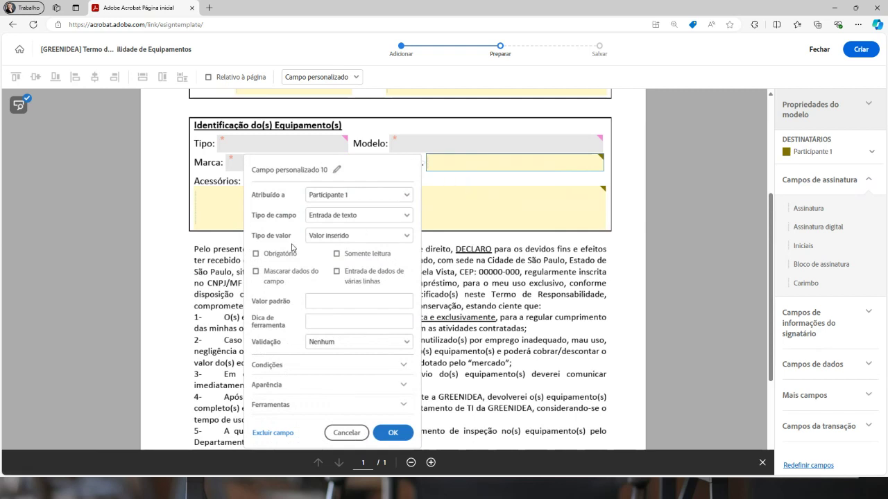
pyautogui.click(341, 195)
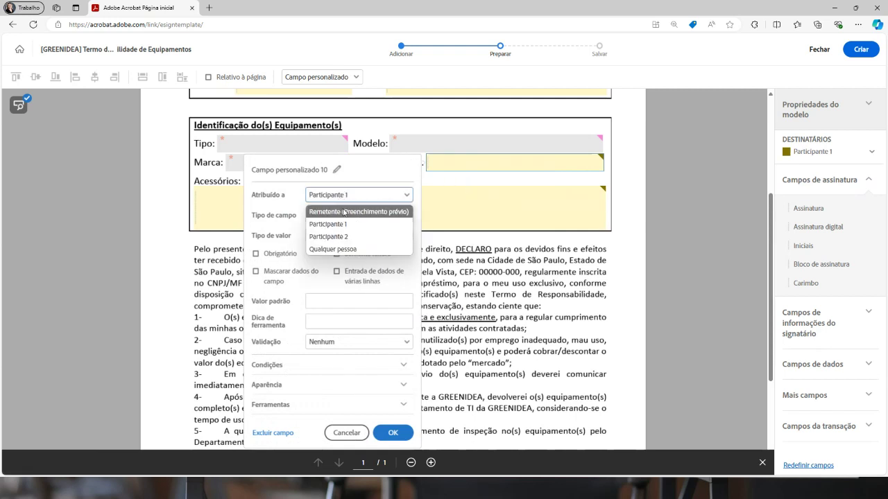
pyautogui.click(345, 209)
pyautogui.click(234, 212)
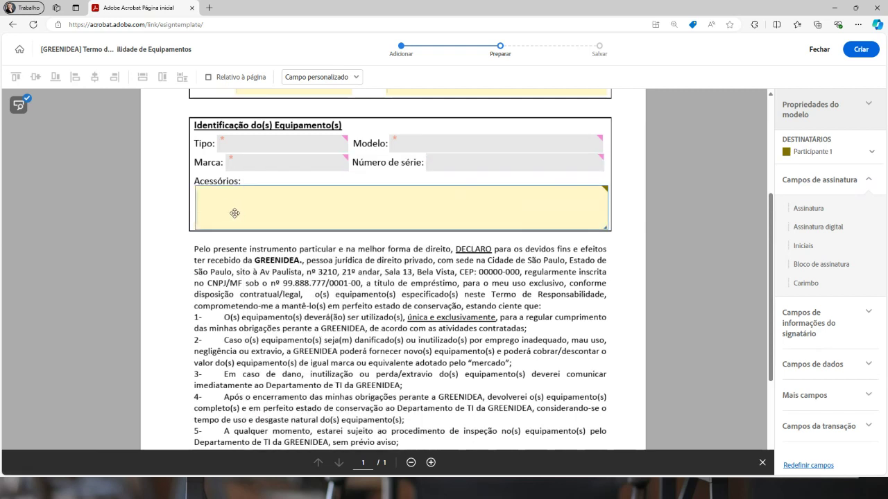
pyautogui.rightClick(273, 204)
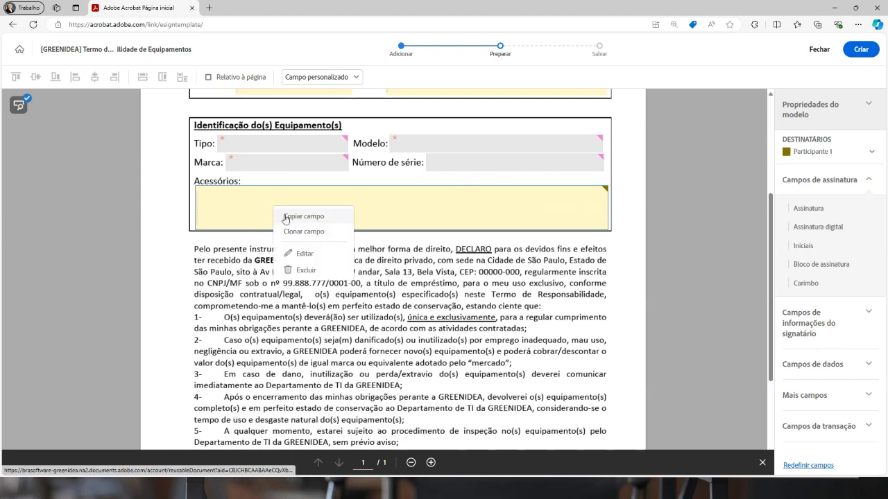
# Assign Acessórios to Remetente (Preenchimento prévio) and enable Entrada de dados de várias linhas
pyautogui.click(298, 253)
pyautogui.click(149, 176)
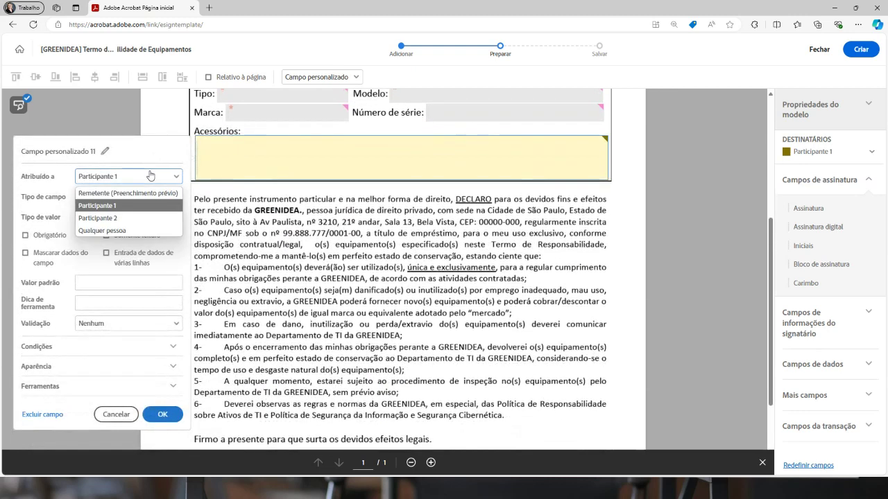
pyautogui.click(142, 191)
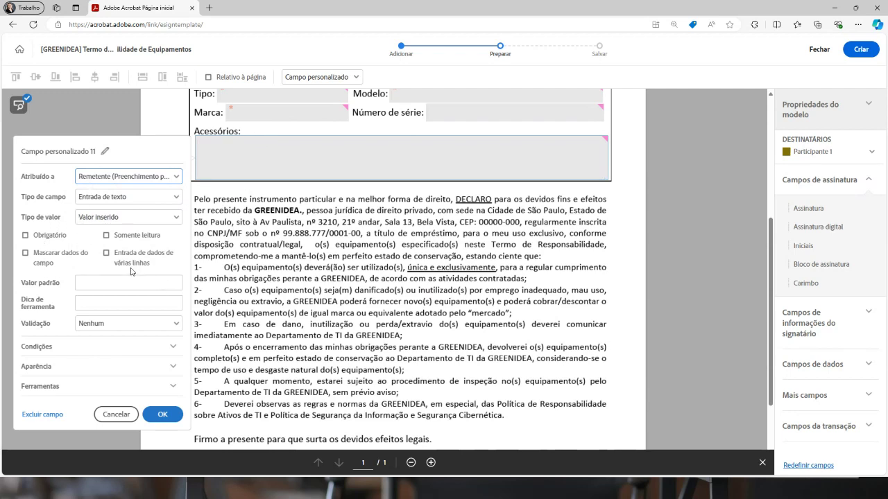
pyautogui.click(107, 253)
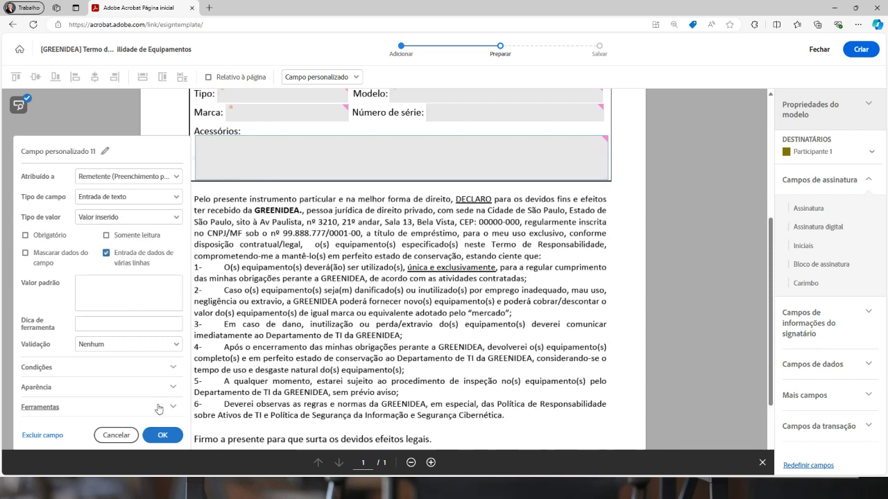
pyautogui.click(163, 435)
pyautogui.scroll(3, 334, 261)
pyautogui.scroll(3, 334, 261)
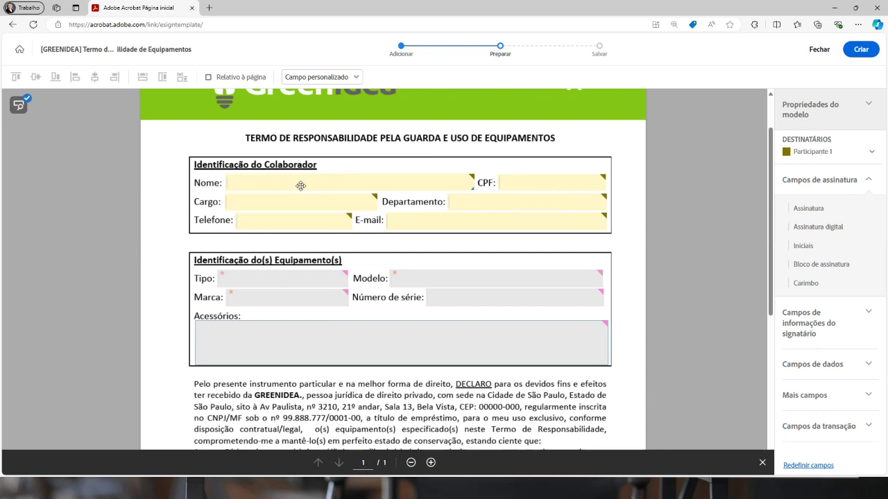
# Change the Nome field's type to Nome, the signer's full name
pyautogui.rightClick(300, 186)
pyautogui.click(338, 248)
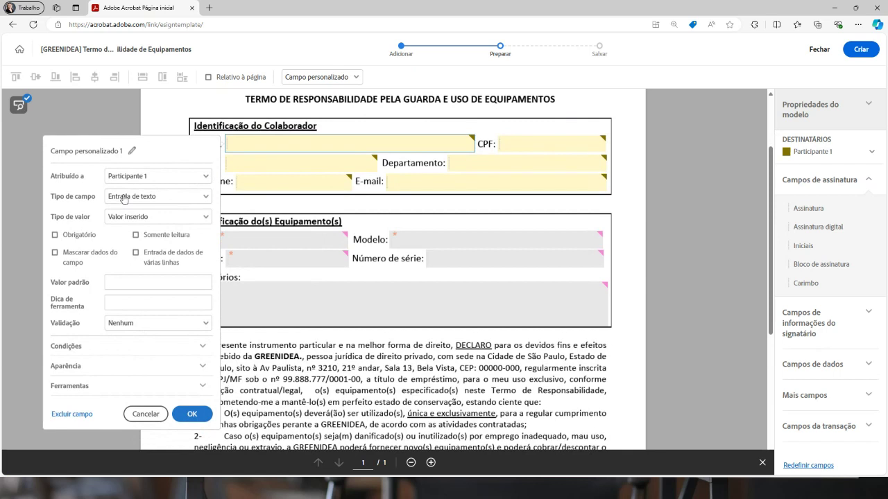
pyautogui.click(123, 199)
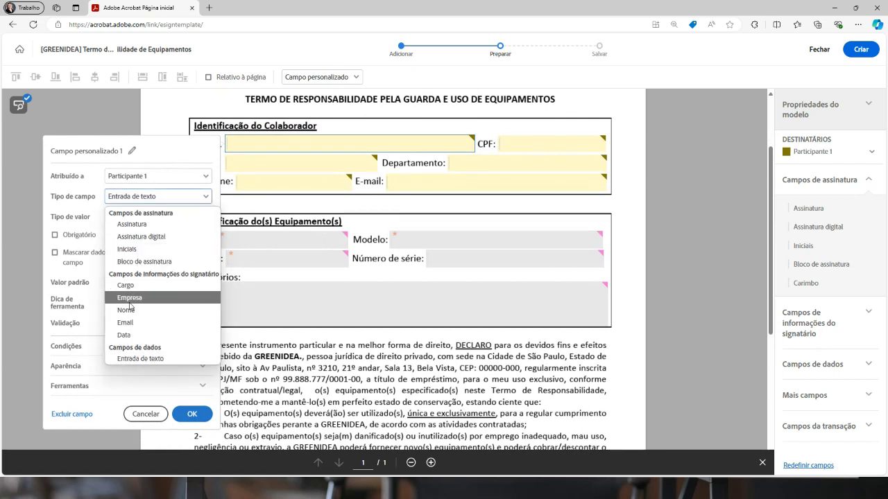
pyautogui.click(125, 310)
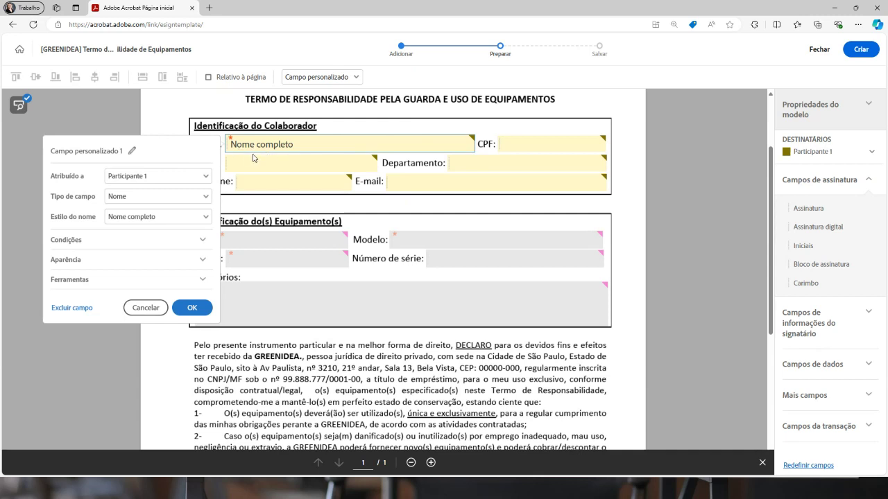
# Make the CPF field required
pyautogui.click(526, 145)
pyautogui.rightClick(526, 145)
pyautogui.click(558, 193)
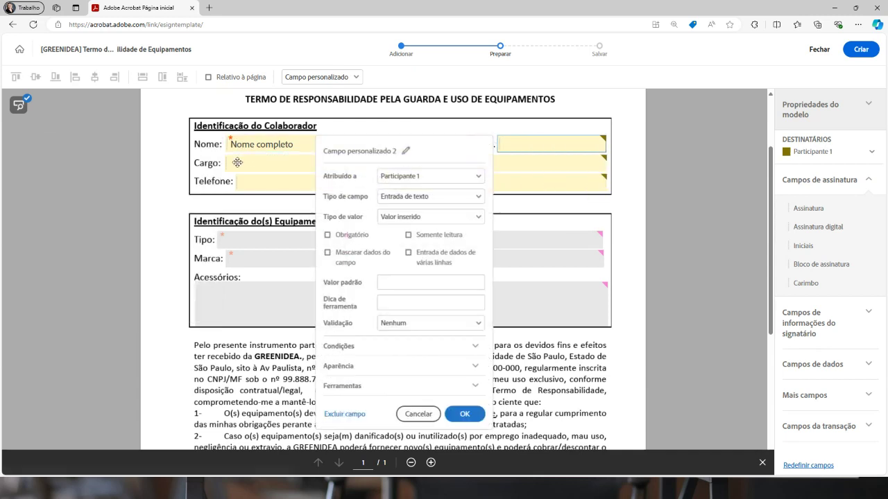
pyautogui.click(347, 235)
pyautogui.click(390, 305)
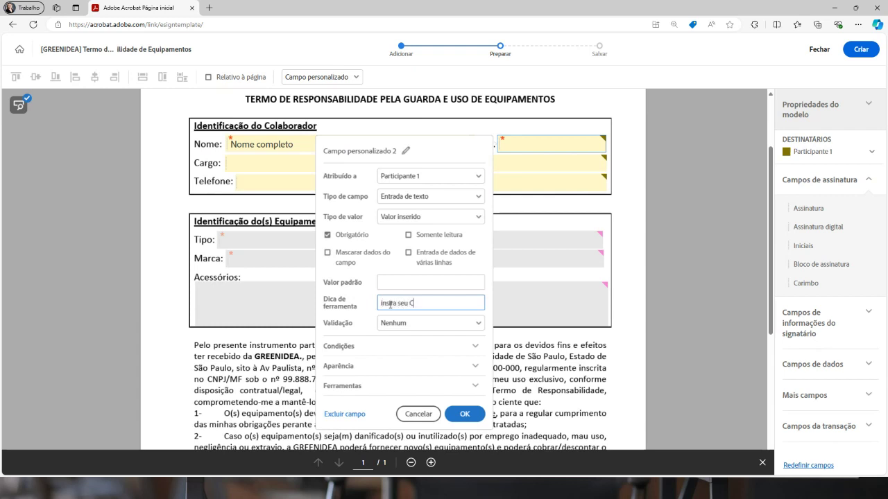
pyautogui.click(464, 415)
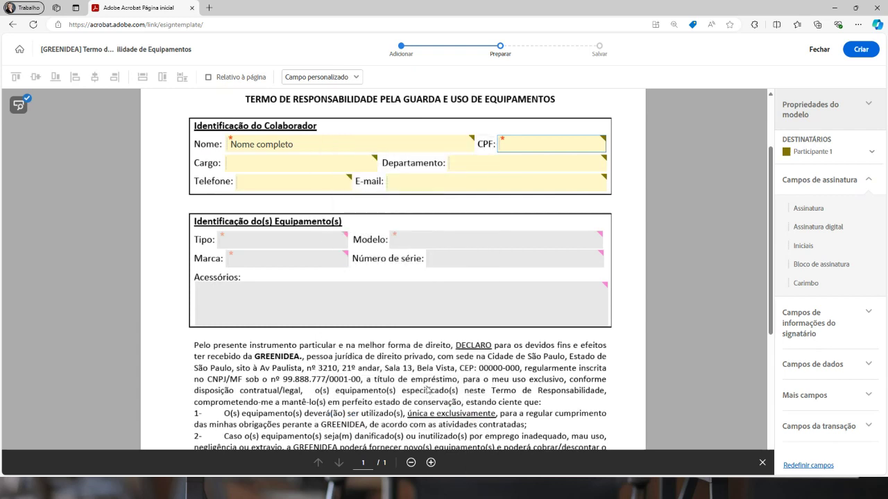
# Make Cargo a required signer-title field and delete the Departamento text field
pyautogui.click(310, 166)
pyautogui.rightClick(310, 165)
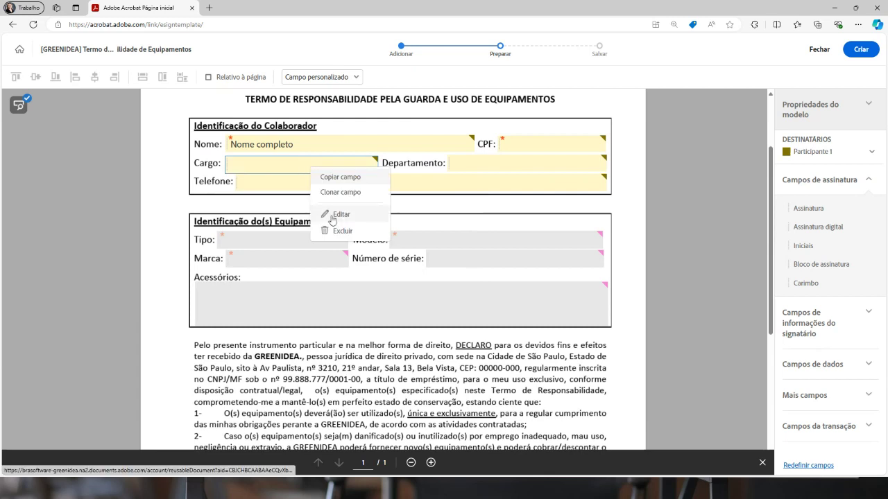
pyautogui.click(323, 213)
pyautogui.click(74, 239)
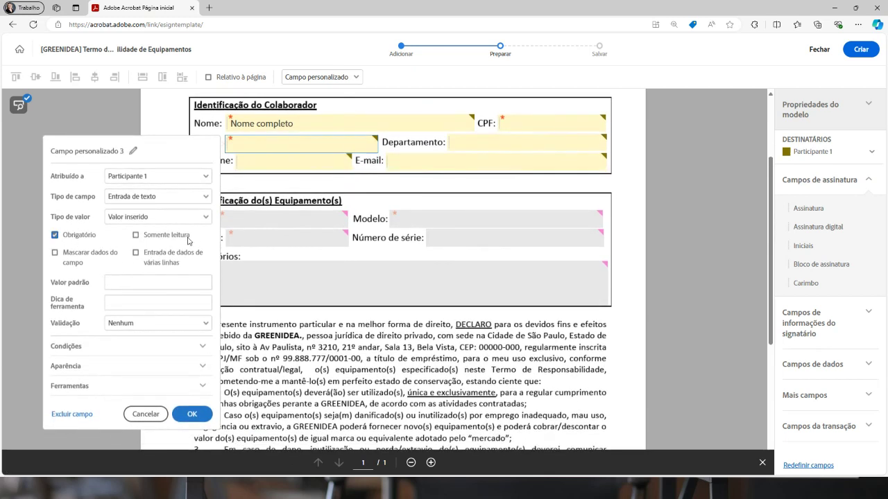
pyautogui.click(153, 199)
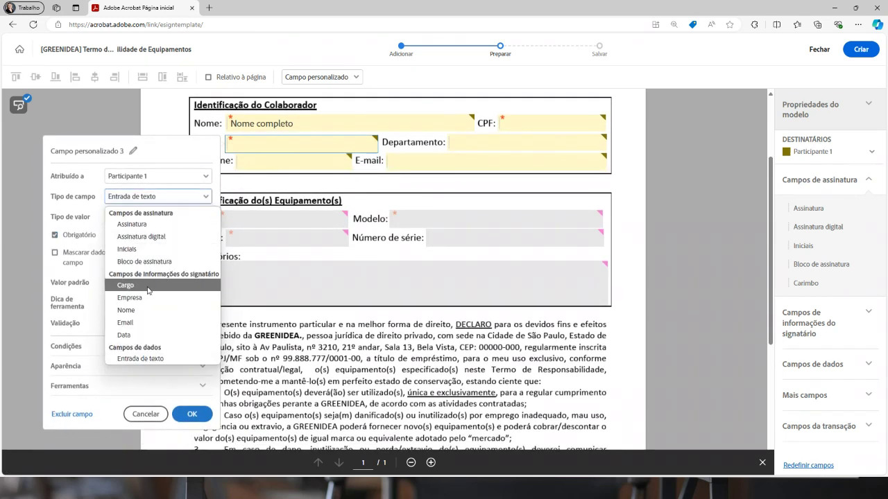
pyautogui.click(138, 286)
pyautogui.click(466, 141)
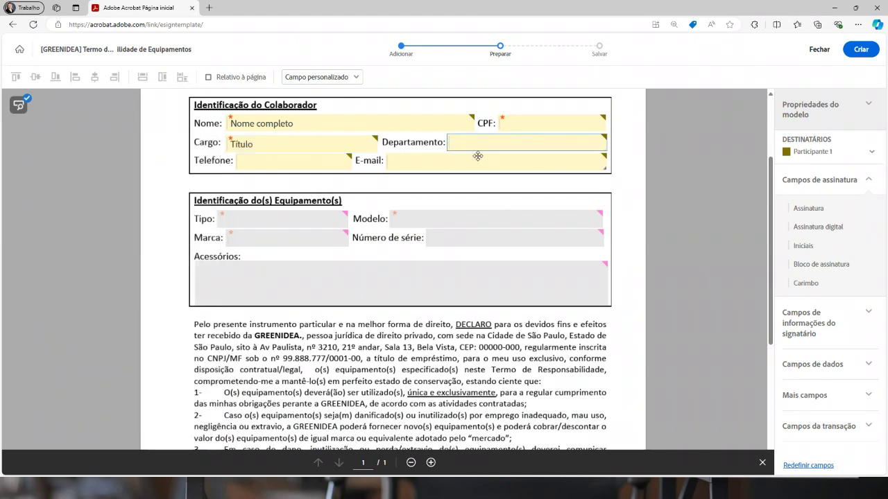
pyautogui.press('Delete')
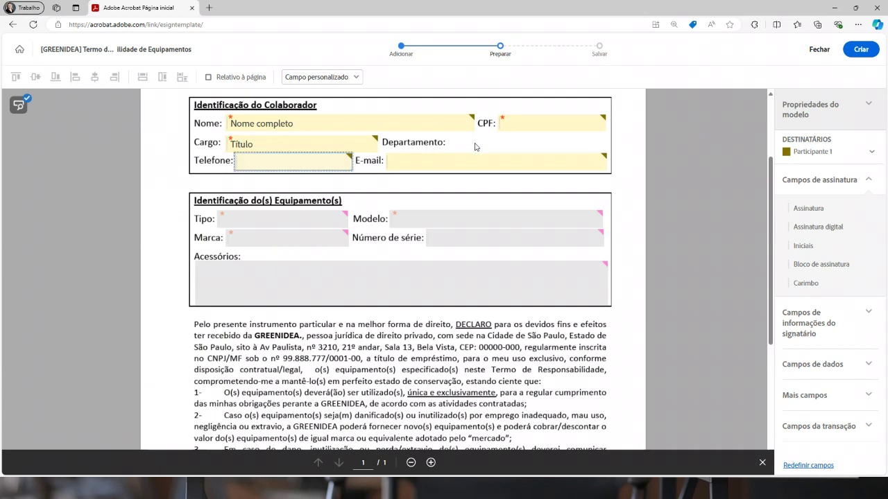
# Add a required dropdown named 'depto' beside Departamento, widened along the line
pyautogui.click(818, 365)
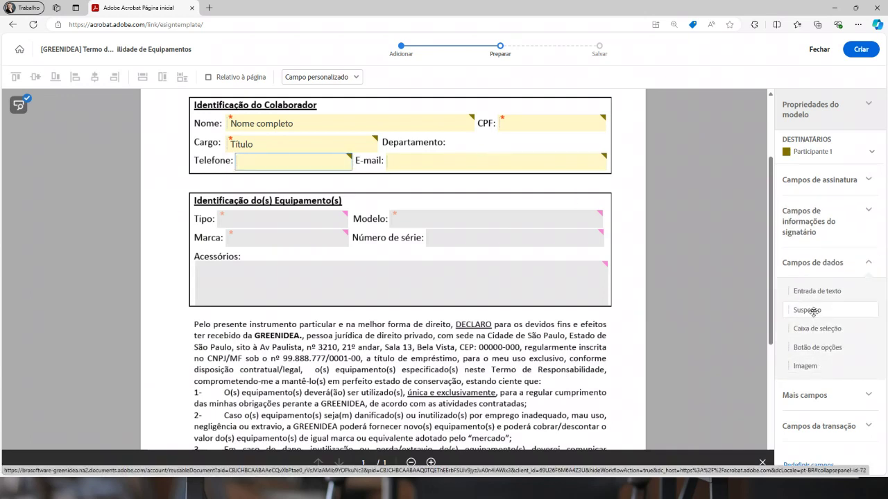
pyautogui.moveTo(842, 314); pyautogui.dragTo(451, 138)
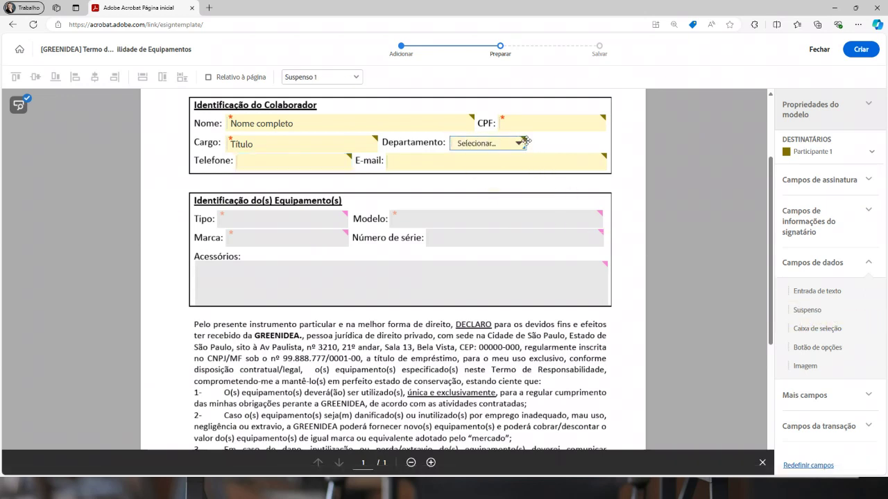
pyautogui.moveTo(525, 142); pyautogui.dragTo(602, 144)
pyautogui.doubleClick(555, 142)
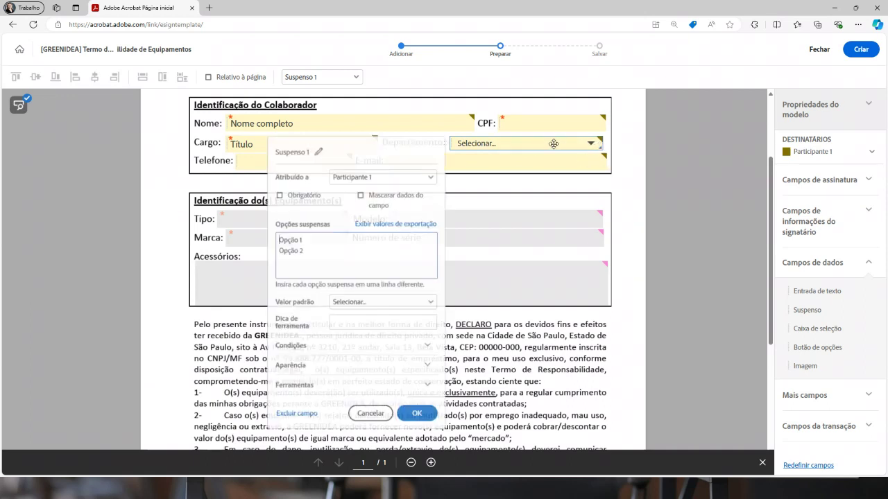
pyautogui.click(297, 196)
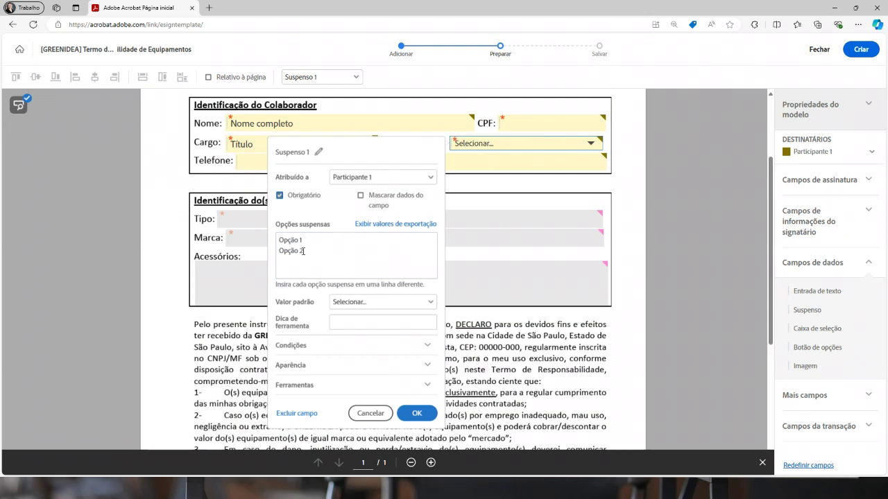
pyautogui.click(318, 153)
pyautogui.write('dep')
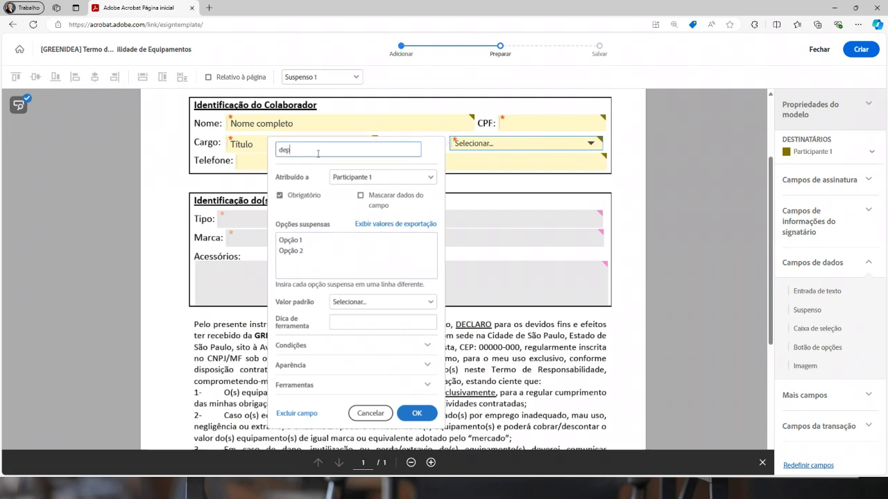
pyautogui.write('to')
pyautogui.click(308, 251)
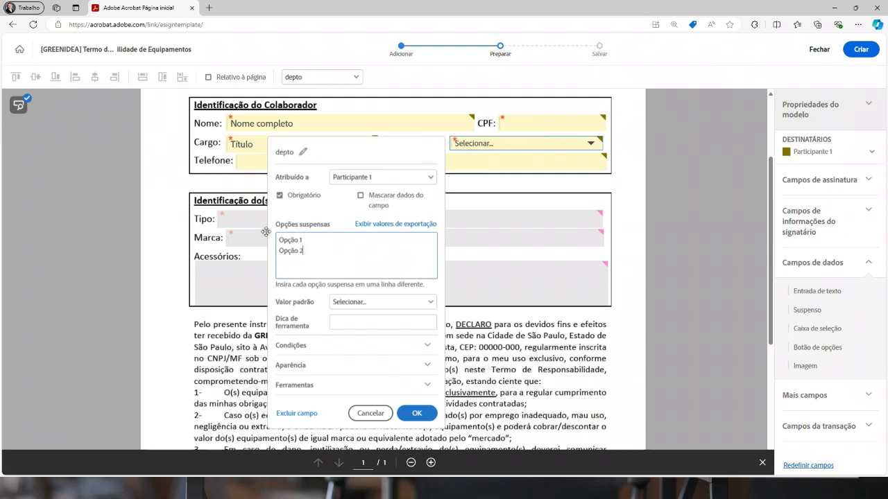
# Give the depto dropdown the options RH, Jurídico and Compras
pyautogui.hotkey('ctrl', 'a')
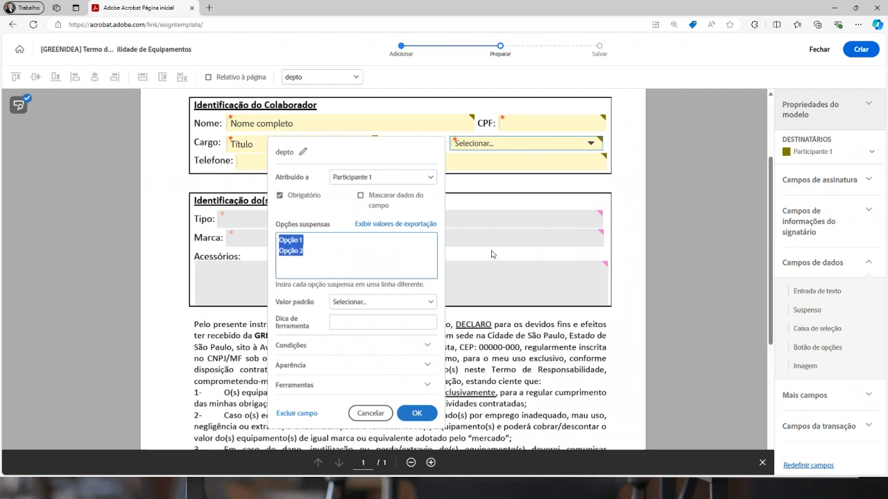
pyautogui.write('RH')
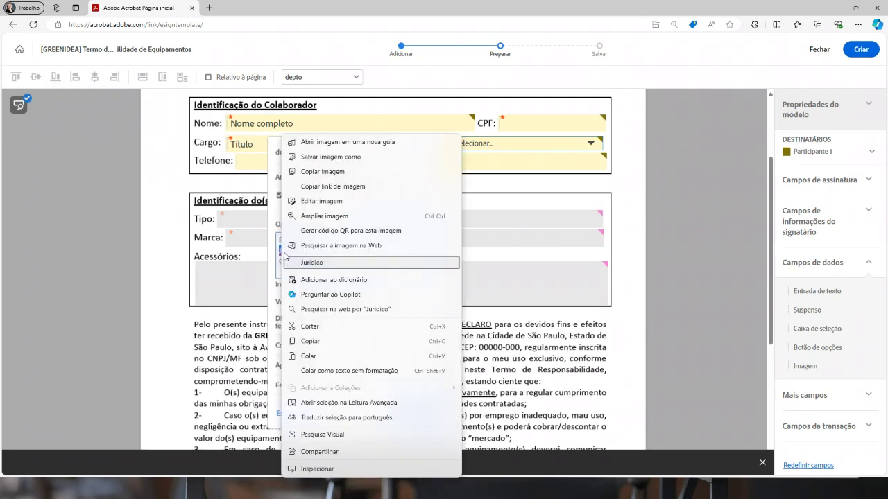
pyautogui.rightClick(289, 250)
pyautogui.click(344, 262)
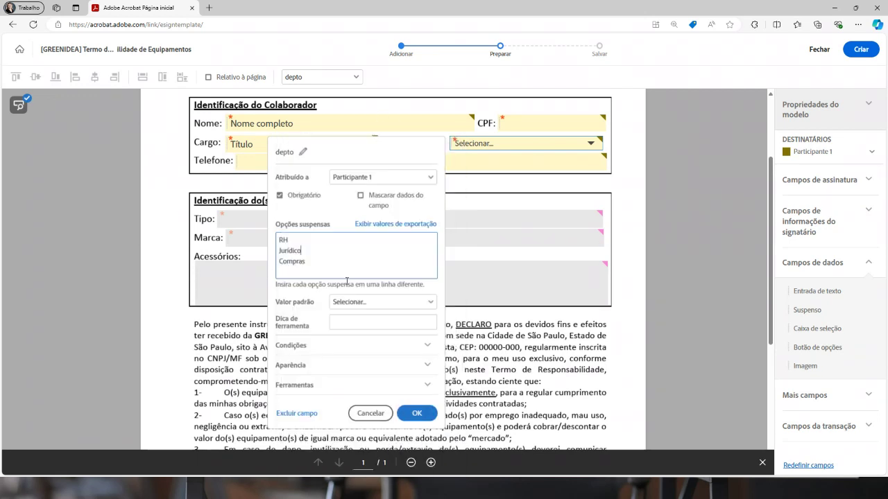
pyautogui.click(418, 414)
pyautogui.click(286, 162)
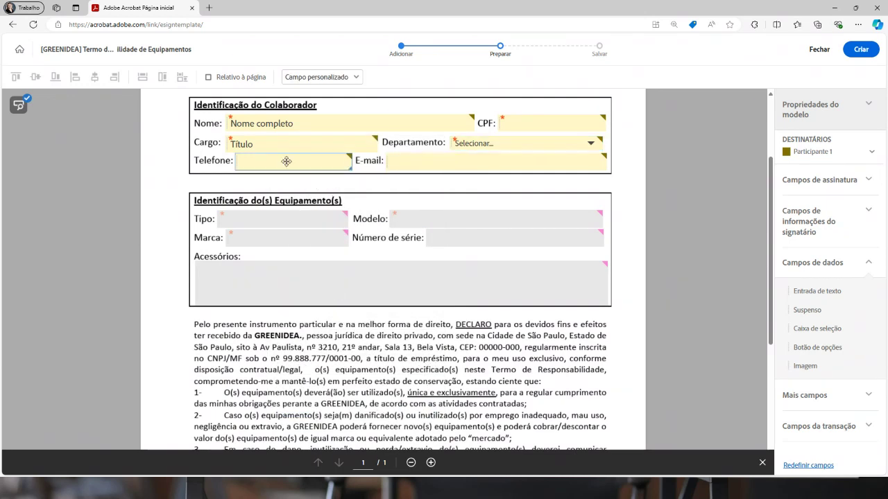
pyautogui.rightClick(286, 162)
pyautogui.click(315, 206)
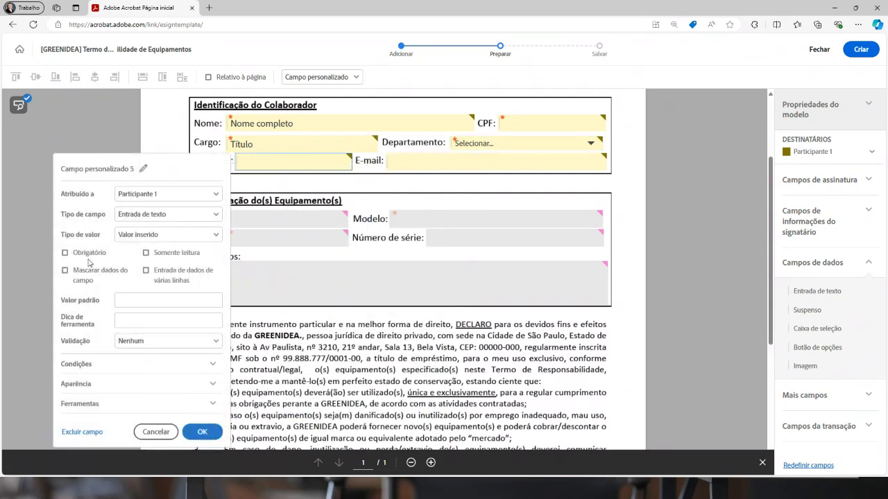
# Keep Telefone required and change the E-mail field's type to Email
pyautogui.click(403, 165)
pyautogui.rightClick(407, 165)
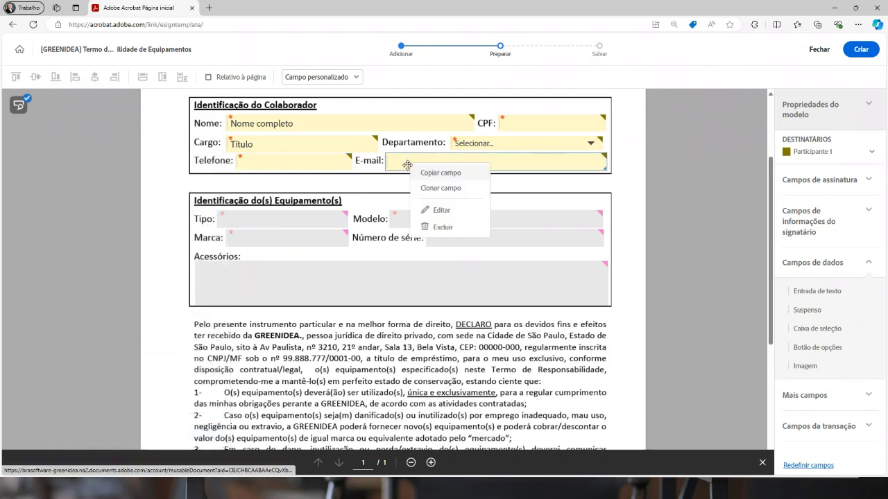
pyautogui.click(436, 209)
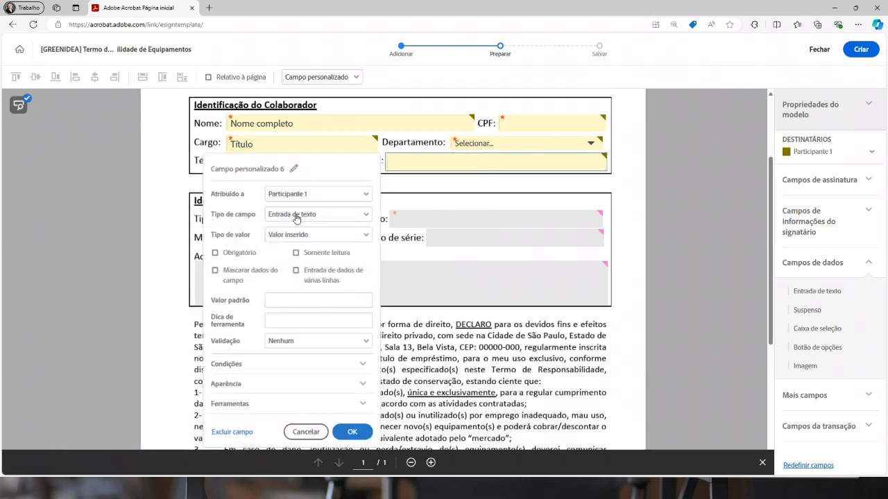
pyautogui.click(296, 215)
pyautogui.click(286, 341)
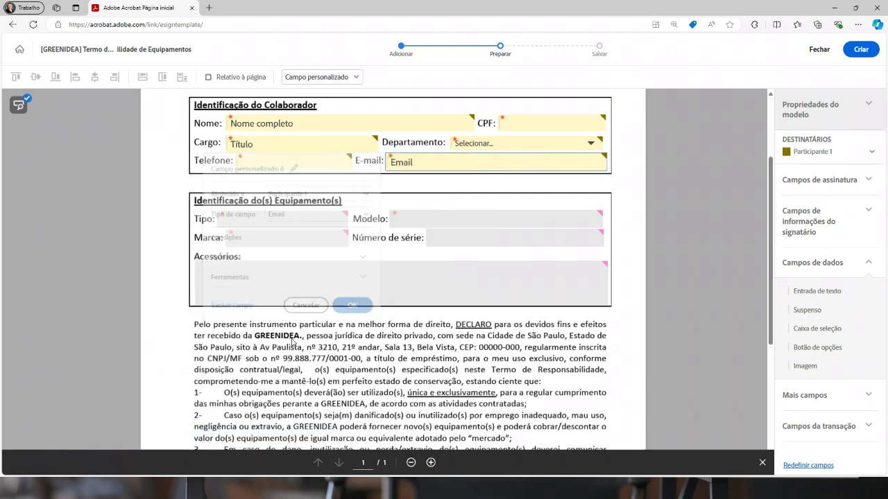
pyautogui.click(416, 195)
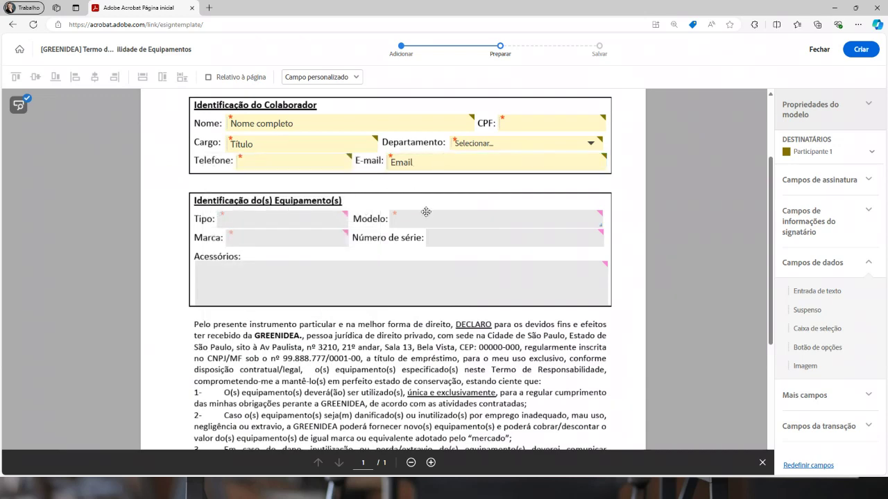
# Enlarge the Assinatura signature field and widen the Data field
pyautogui.scroll(-2, 433, 215)
pyautogui.scroll(-4, 433, 214)
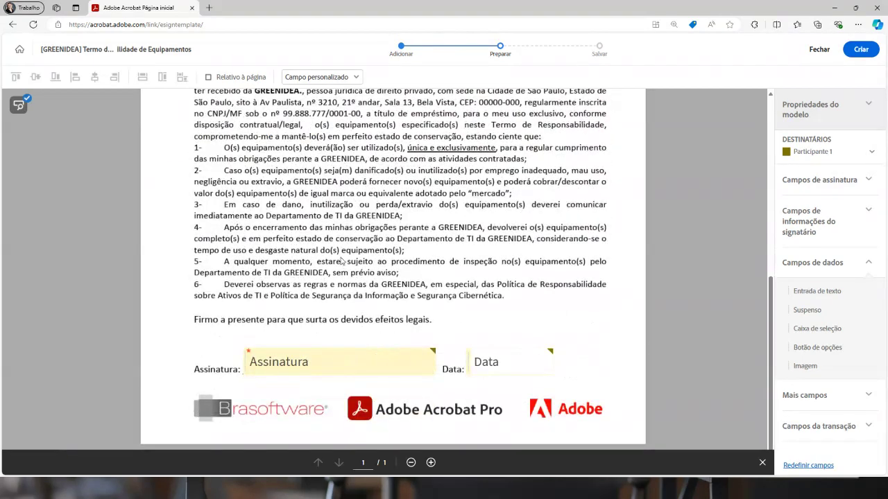
pyautogui.moveTo(360, 374); pyautogui.dragTo(363, 353)
pyautogui.moveTo(554, 362); pyautogui.dragTo(586, 362)
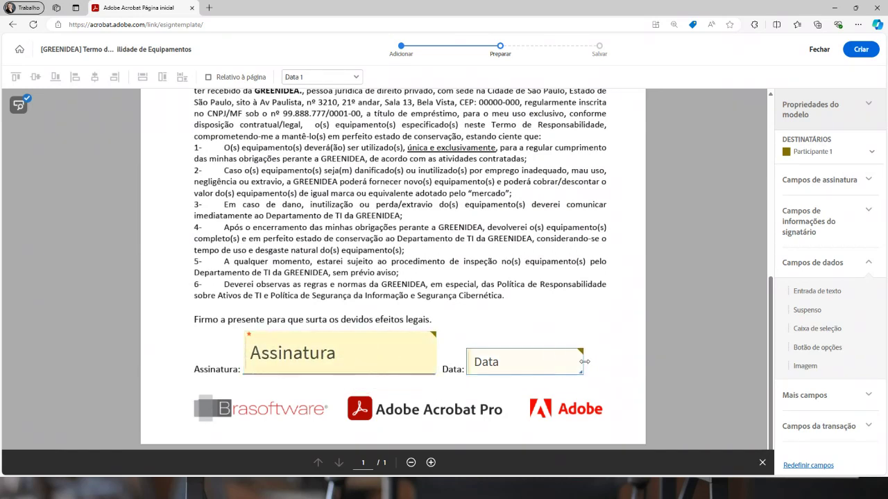
# Set the Data field's date format to dd/mm/yyyy
pyautogui.click(525, 353)
pyautogui.click(543, 391)
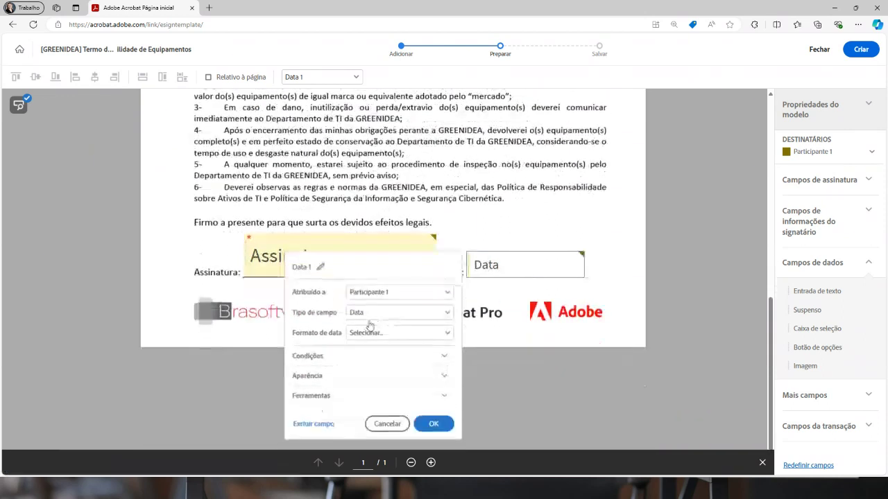
pyautogui.click(372, 334)
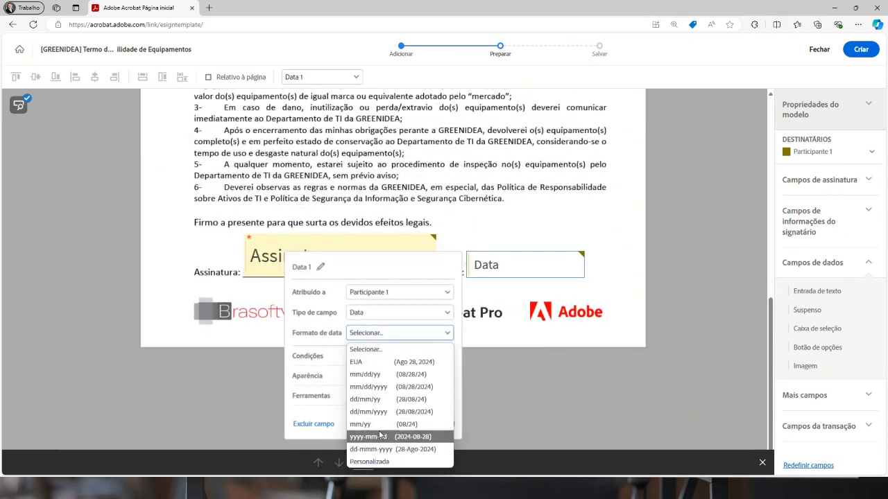
pyautogui.click(369, 412)
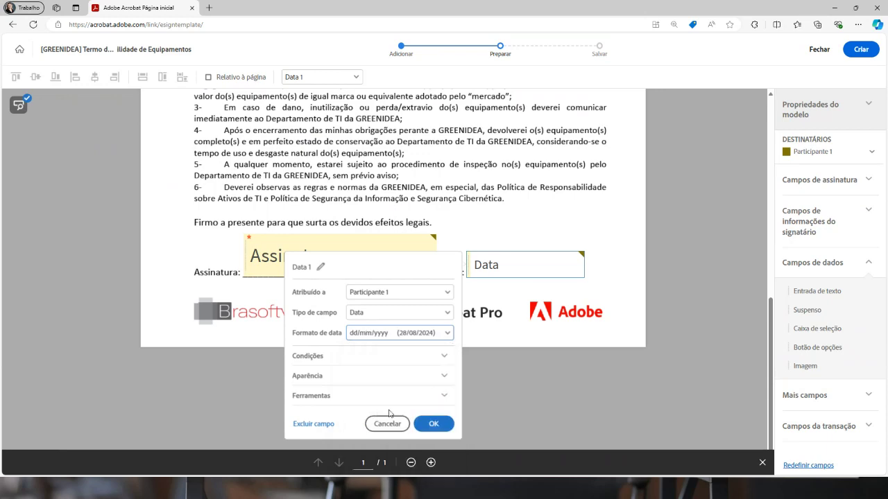
pyautogui.click(446, 422)
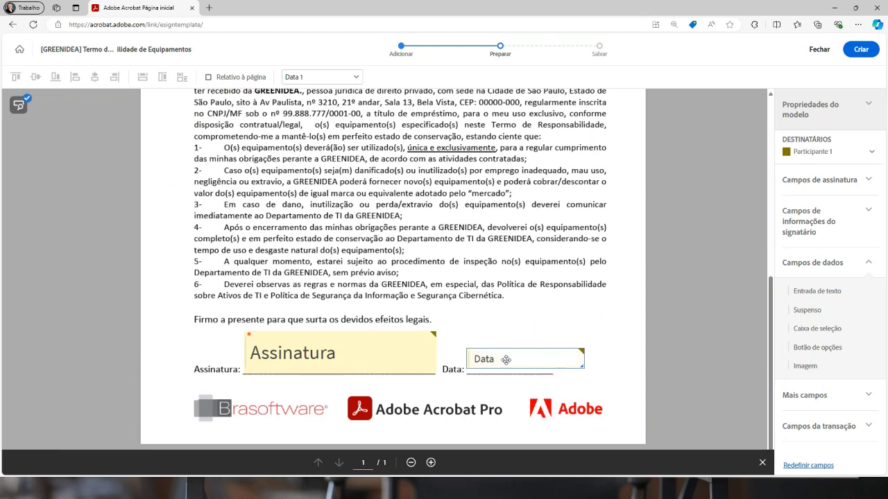
pyautogui.scroll(5, 577, 269)
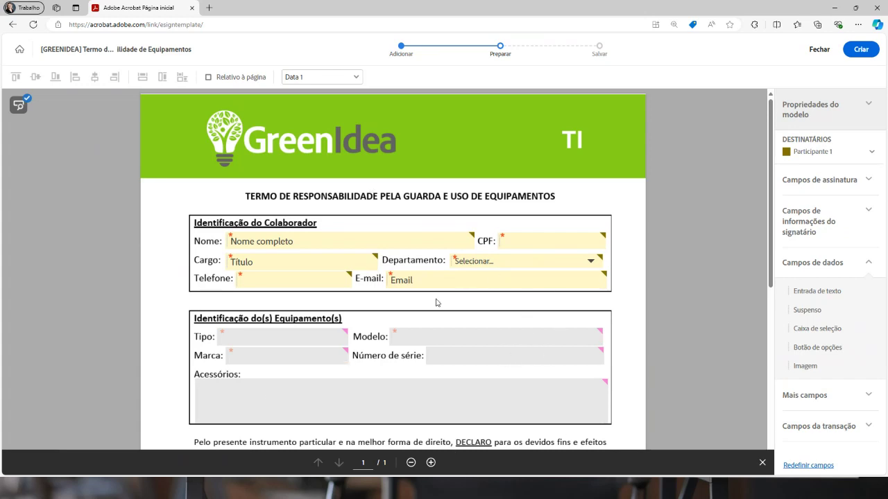
# Create the template despite unreviewed fields, then finish with Concluído
pyautogui.scroll(-5, 626, 387)
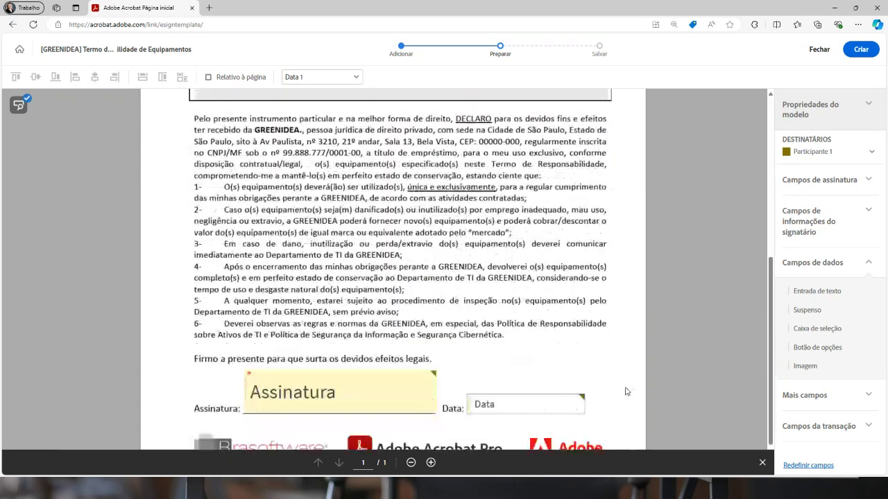
pyautogui.scroll(5, 623, 391)
pyautogui.scroll(1, 623, 390)
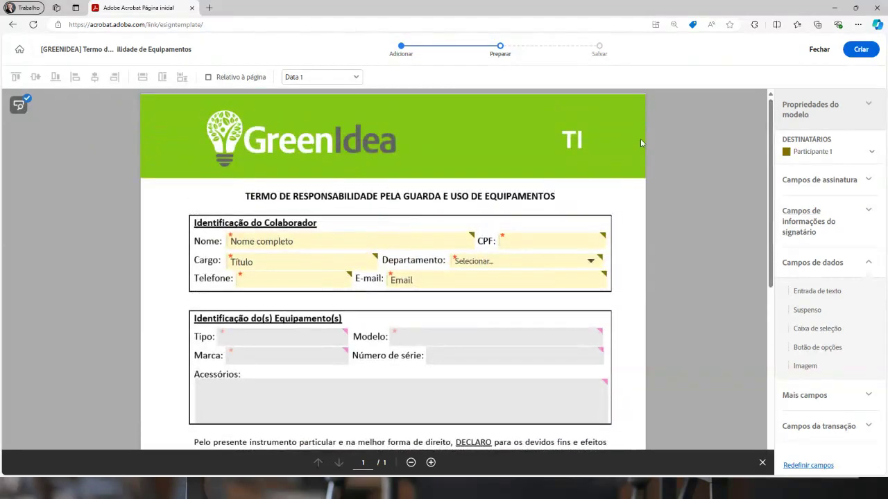
pyautogui.click(861, 49)
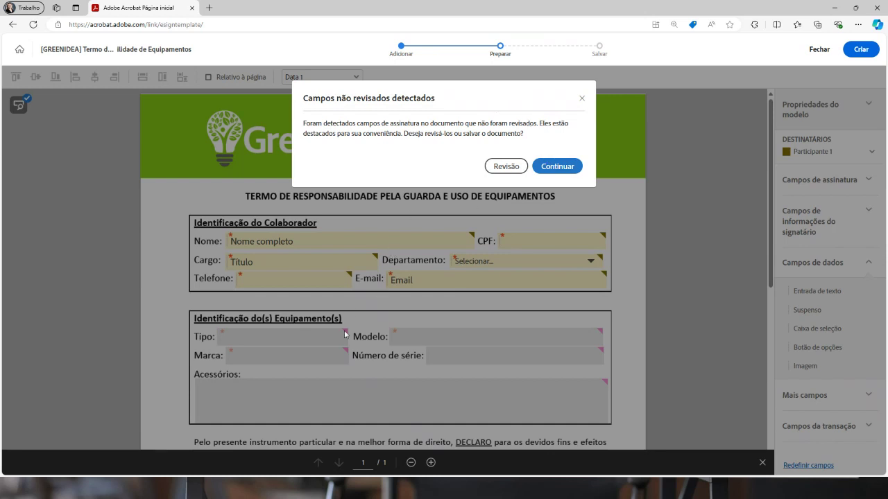
pyautogui.click(561, 165)
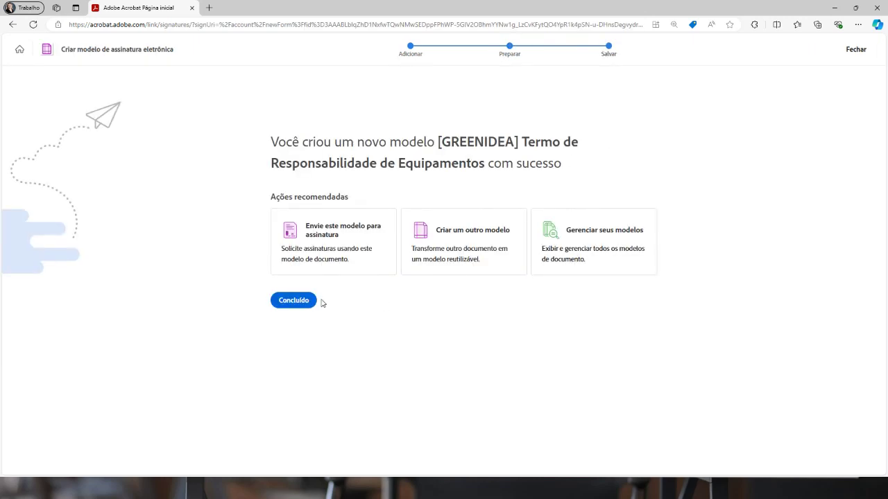
pyautogui.click(291, 301)
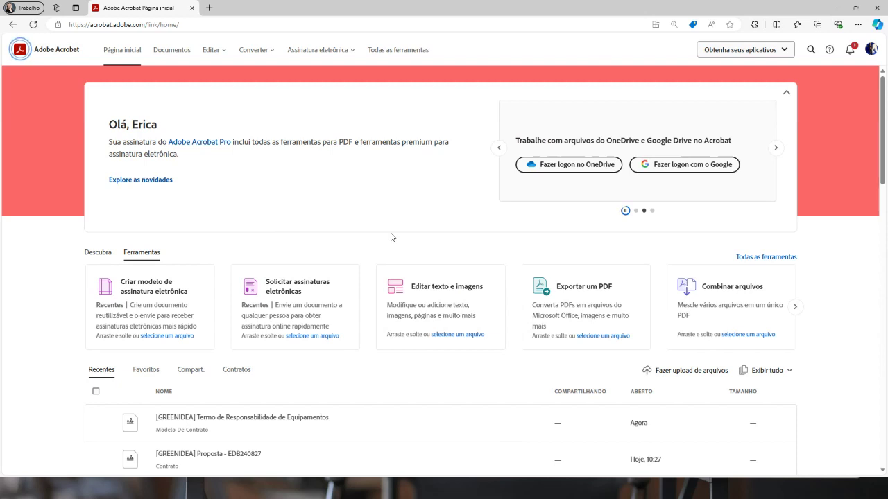
# Request e-signatures using the saved '[GREENIDEA] Termo de Responsabilidade de Equipamentos' template from Com base em modelos
pyautogui.click(345, 50)
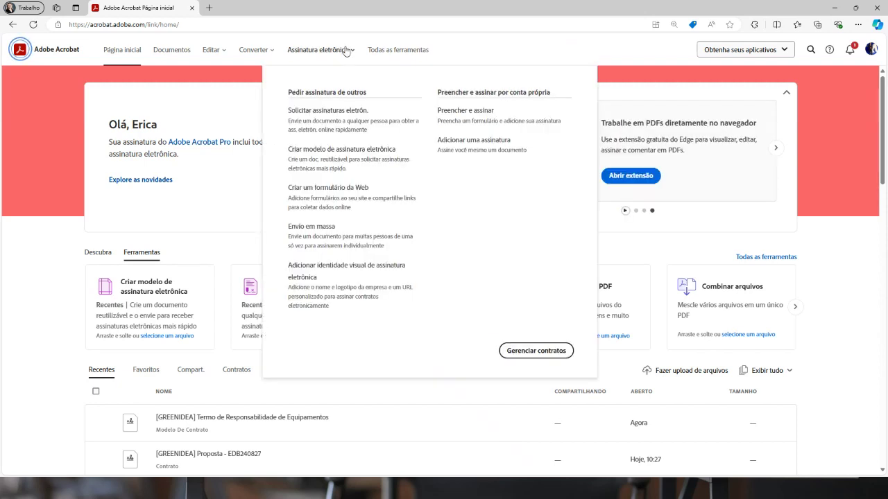
pyautogui.click(325, 122)
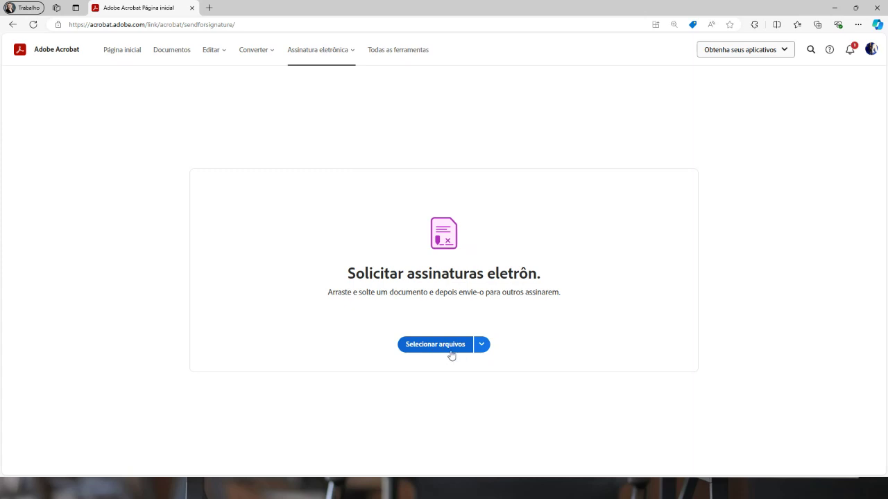
pyautogui.click(482, 345)
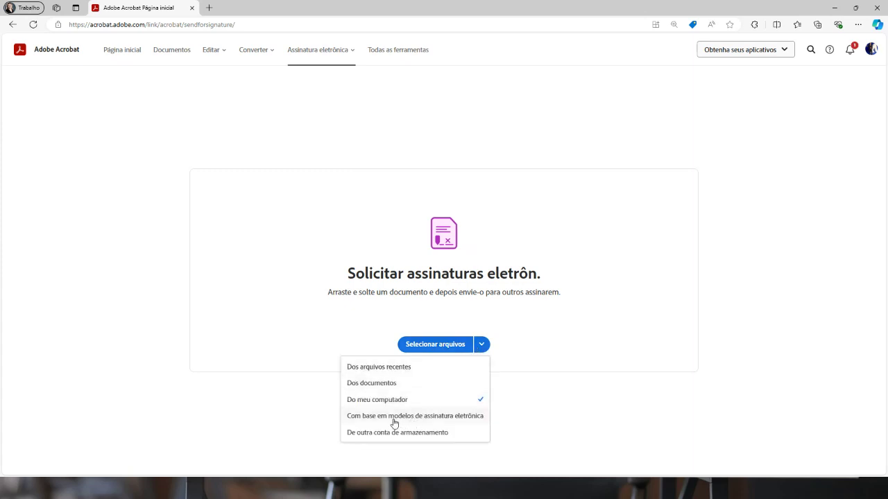
pyautogui.click(446, 420)
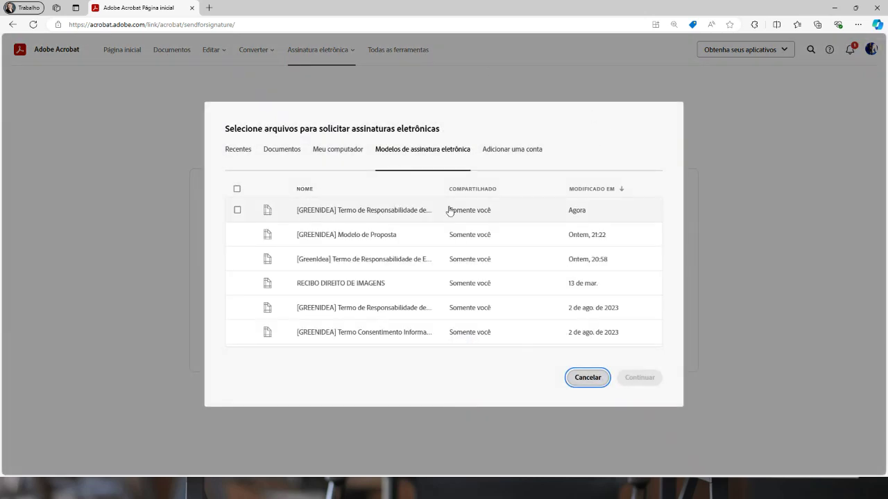
pyautogui.click(238, 210)
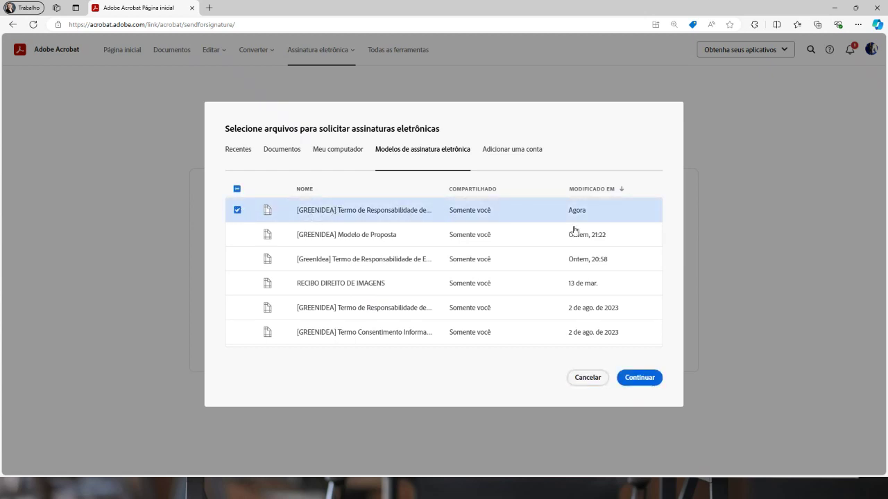
pyautogui.click(634, 378)
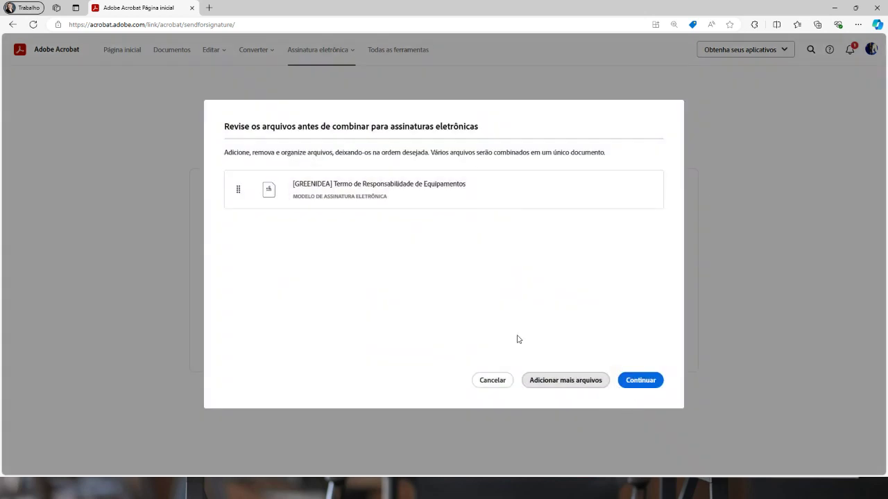
# Add the recipient's e-mail address from the suggestions as the signer
pyautogui.click(640, 382)
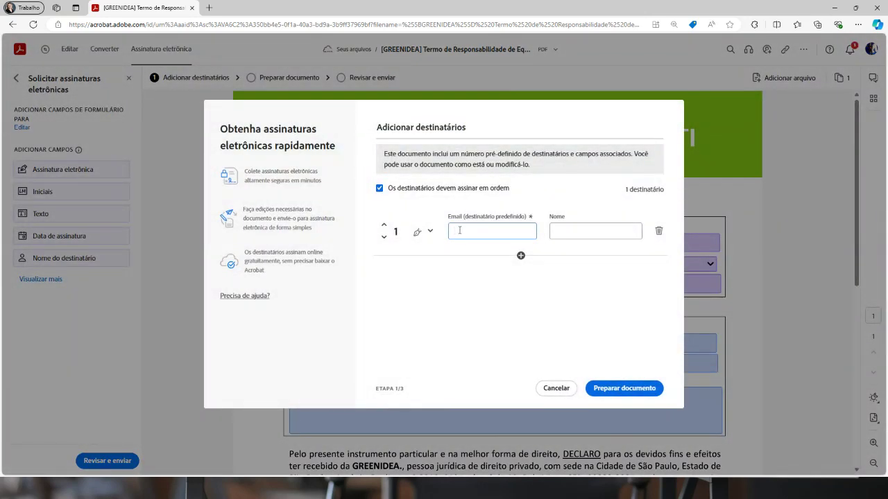
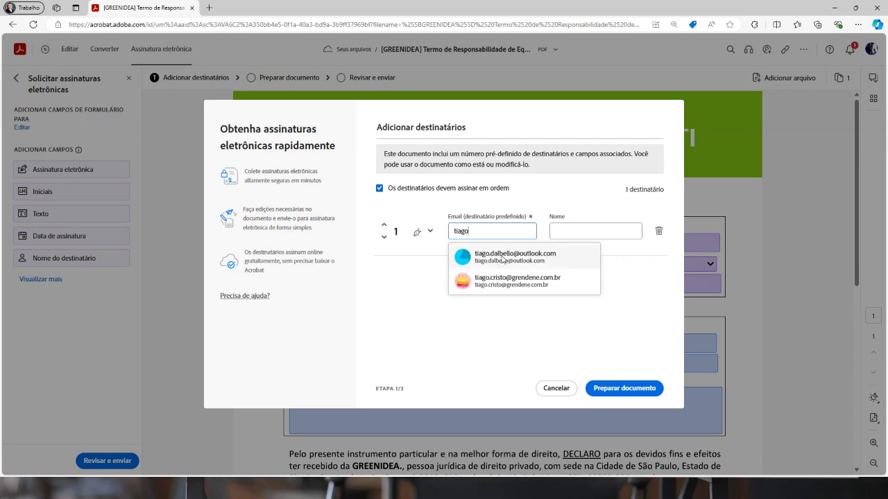
pyautogui.click(501, 257)
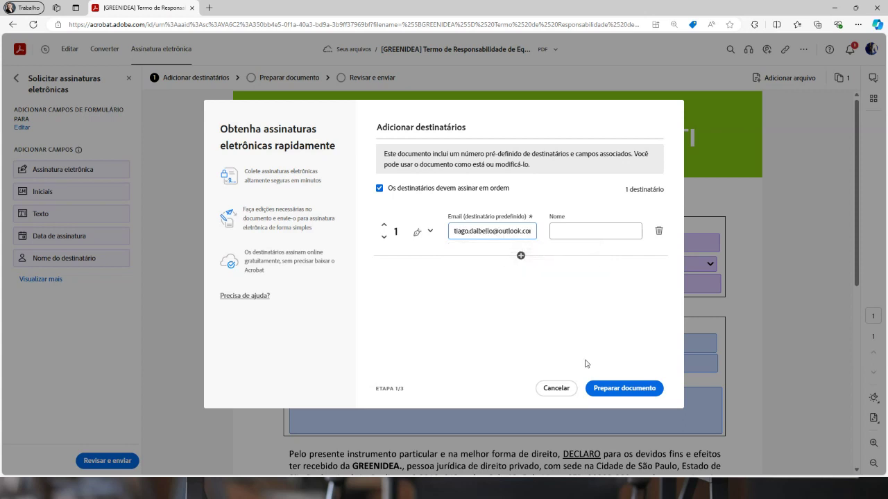
# Prepare the document, check its fields and go to Revisar e enviar
pyautogui.click(616, 390)
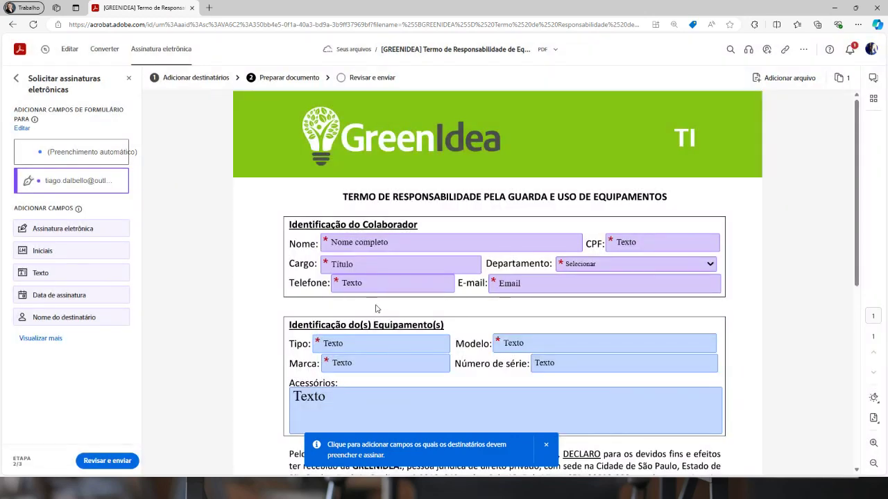
pyautogui.scroll(-2, 498, 305)
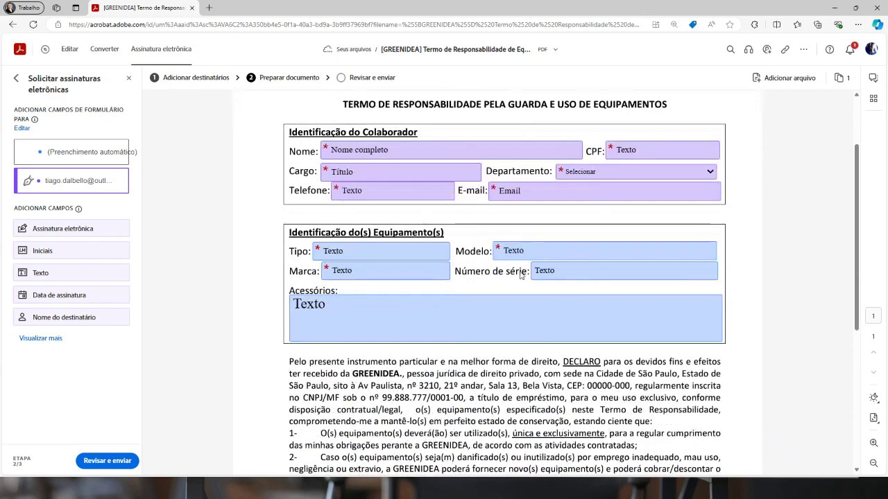
pyautogui.scroll(-6, 620, 188)
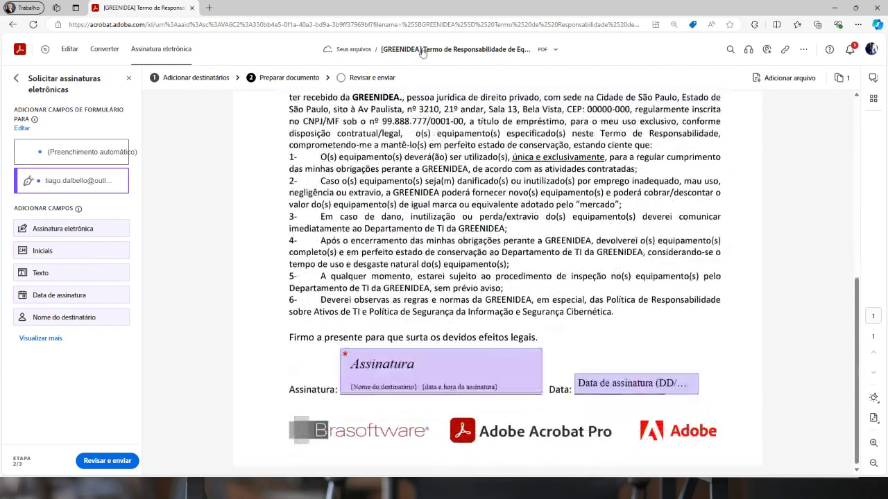
pyautogui.scroll(8, 572, 367)
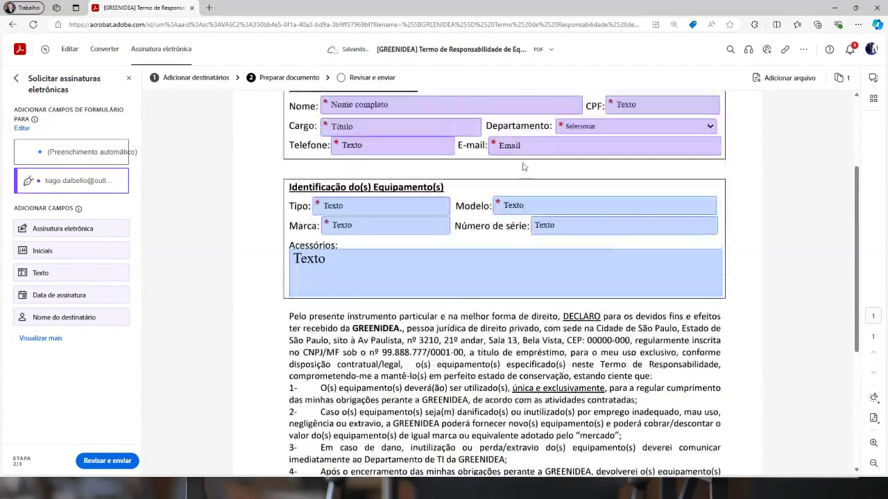
pyautogui.scroll(-5, 530, 284)
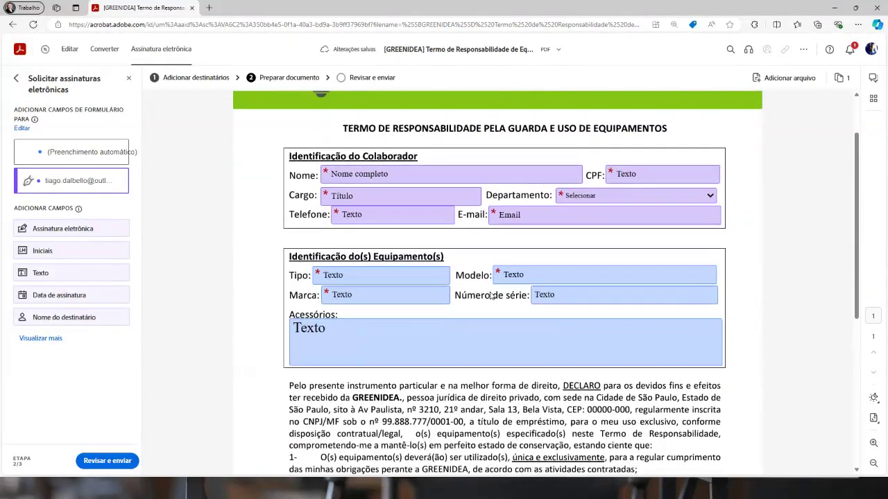
pyautogui.click(97, 463)
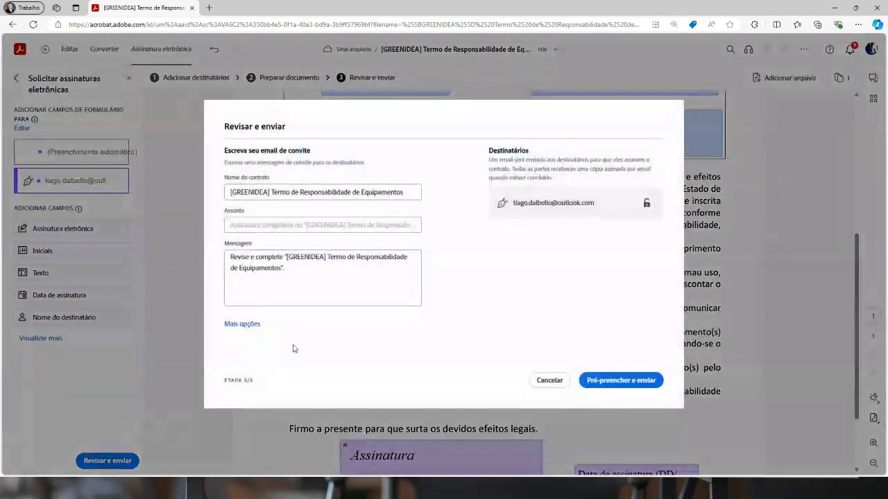
# Rename the contract to 'Equipamento - Notebook'
pyautogui.moveTo(411, 192); pyautogui.dragTo(188, 199)
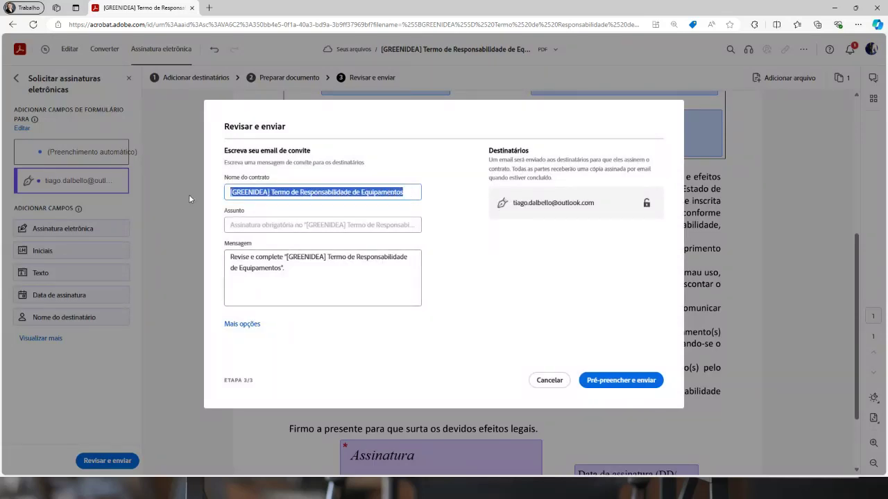
pyautogui.click(361, 197)
pyautogui.moveTo(406, 191); pyautogui.dragTo(192, 195)
pyautogui.write('Equ')
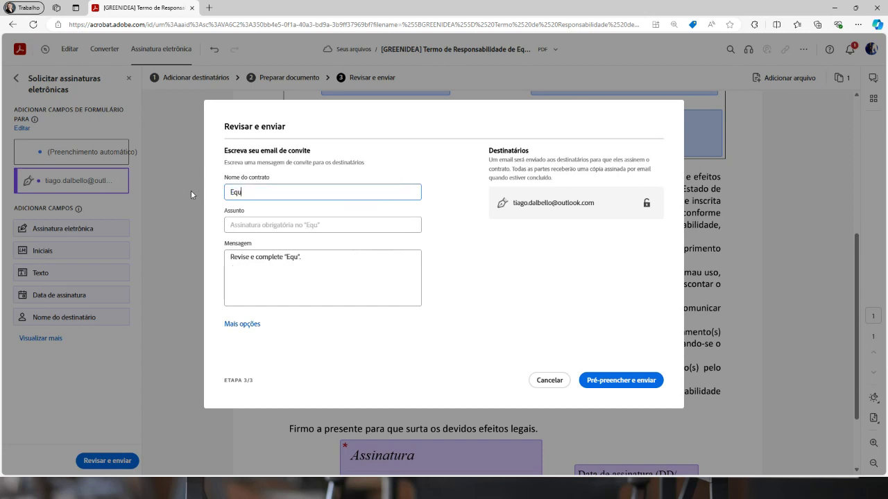
pyautogui.write('ipamento - Notebook')
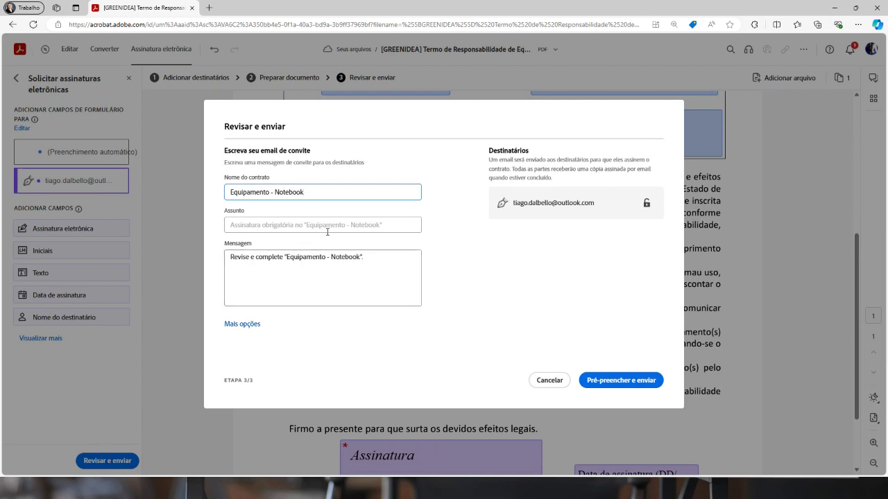
# Add a sign-off to the invitation message, then submit the contract for pre-filling and sending
pyautogui.click(378, 259)
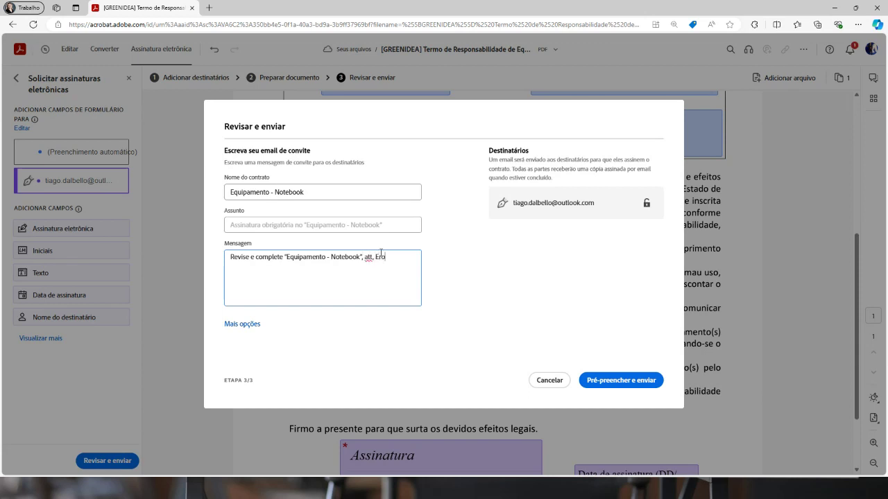
pyautogui.click(244, 324)
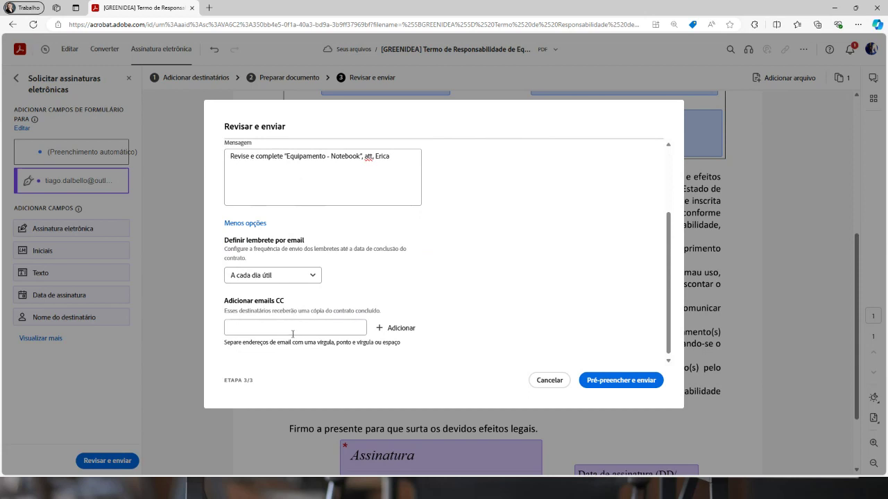
pyautogui.click(603, 385)
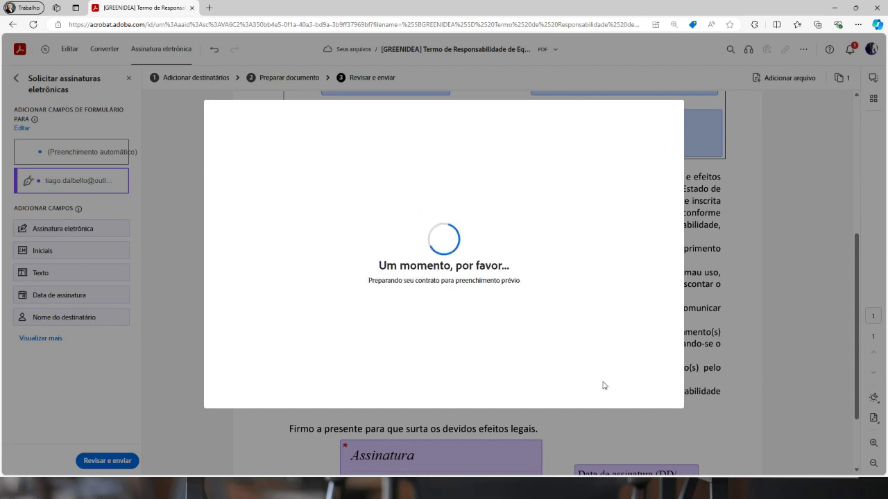
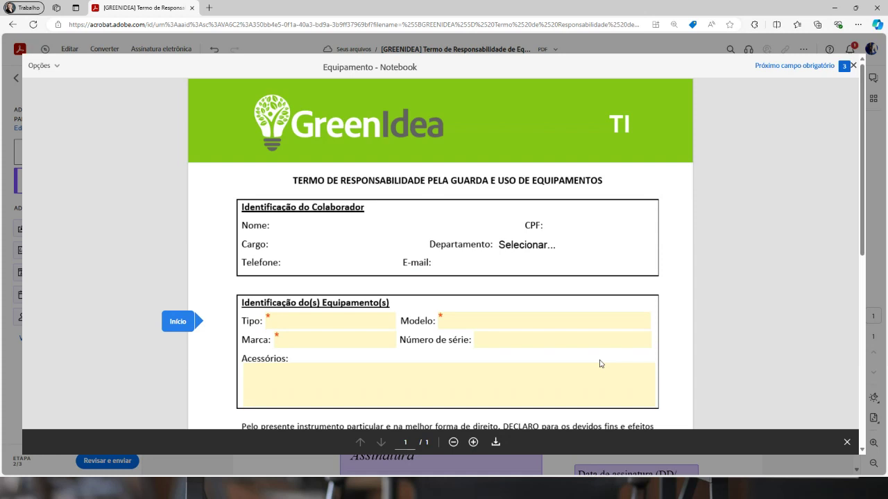
# Pre-fill Tipo Notebook, Modelo XYZ, Marca Acer, the serial number, and accessories 'Mouse e teclado duas pilhas AA Case'
pyautogui.click(289, 322)
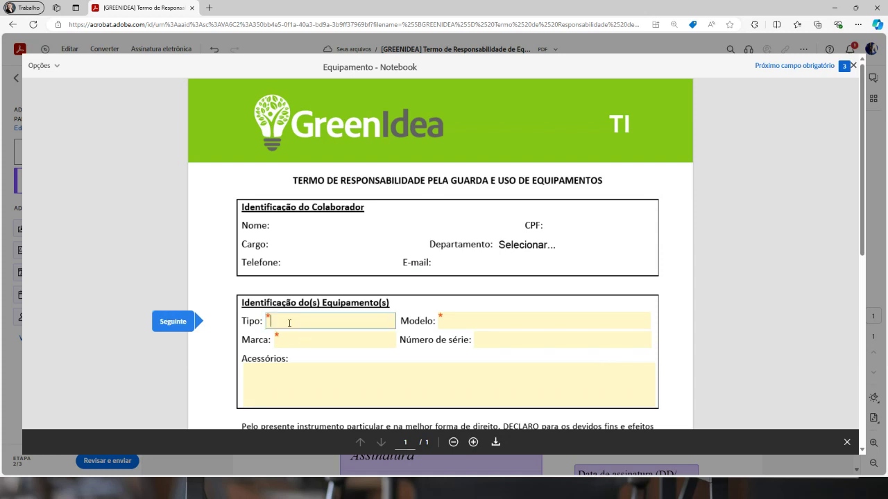
pyautogui.write('Notebook')
pyautogui.press('Tab')
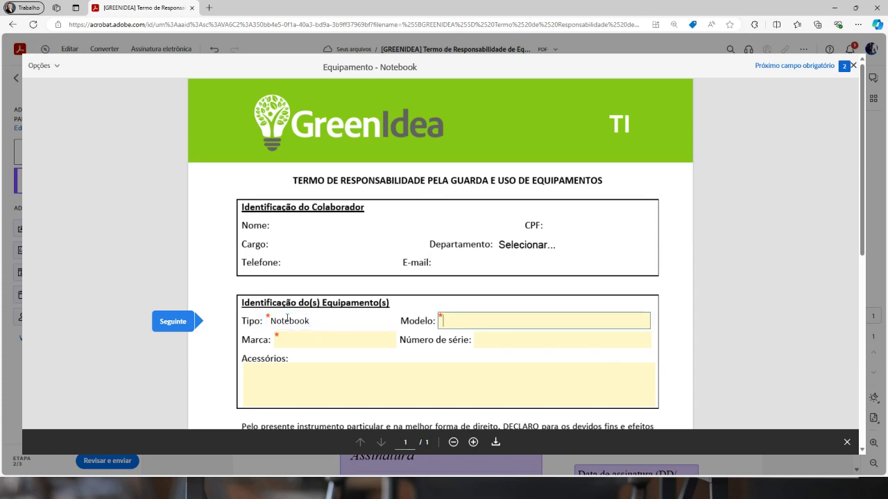
pyautogui.write('XYZ')
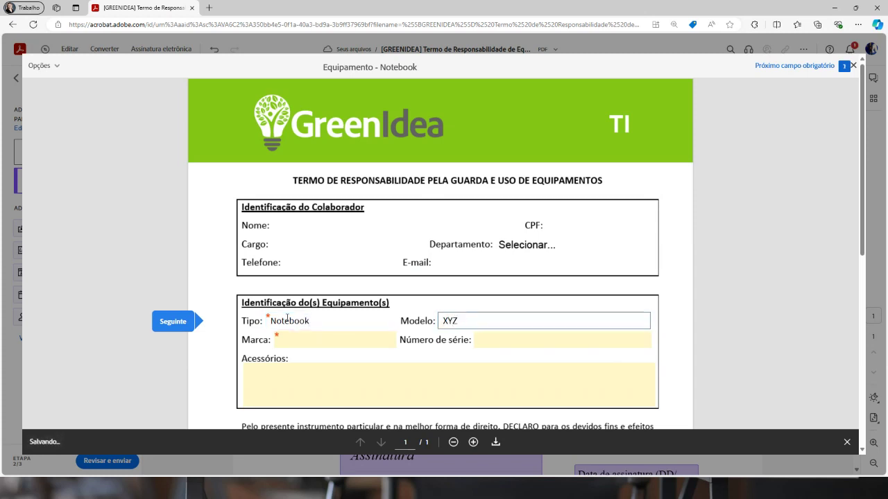
pyautogui.press('Tab')
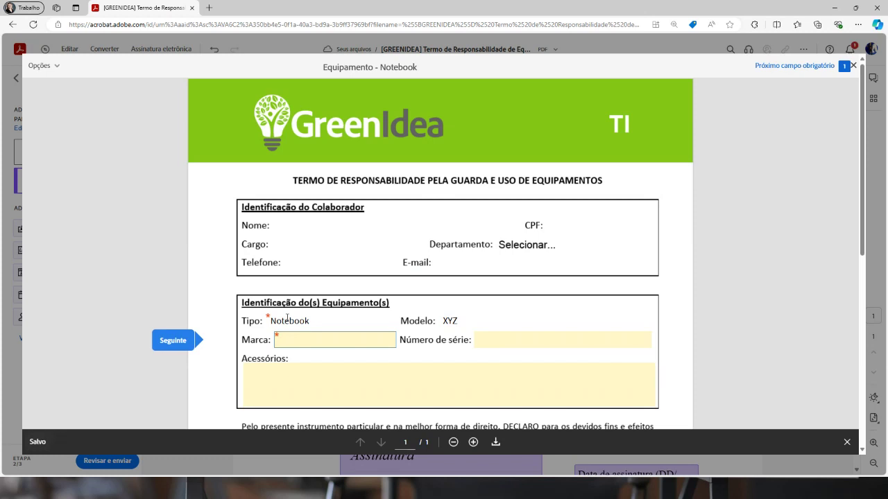
pyautogui.write('Acer')
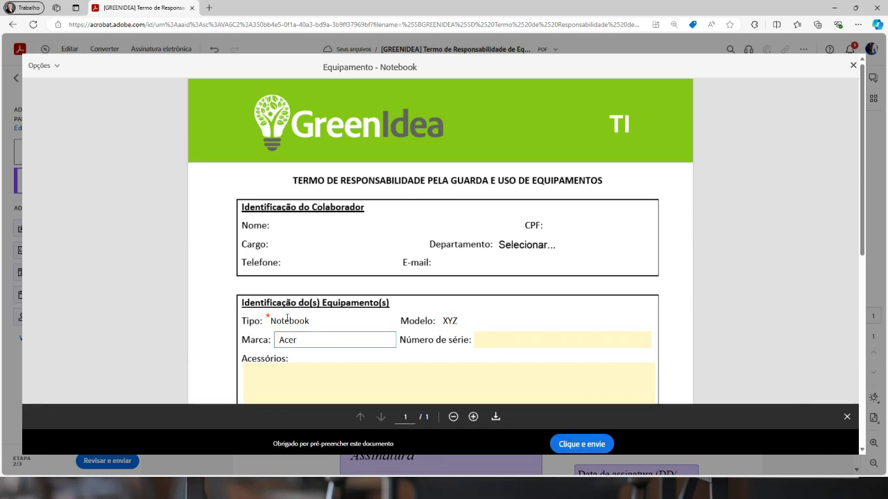
pyautogui.press('Tab')
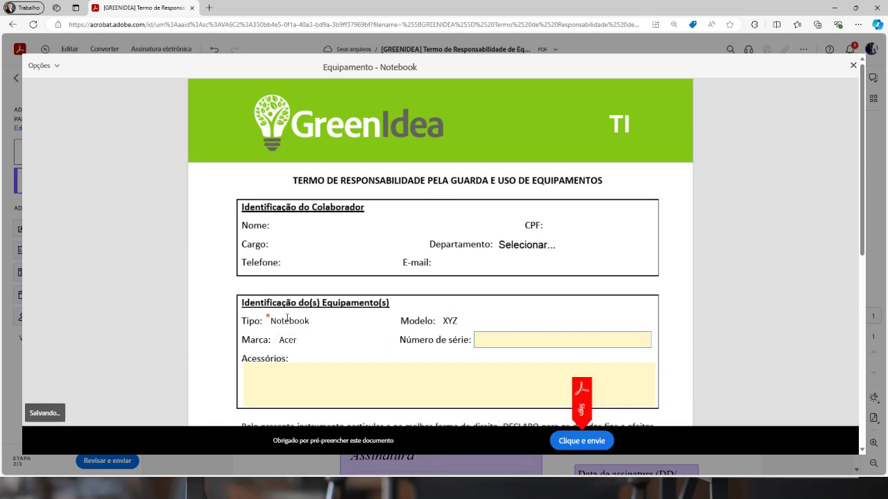
pyautogui.write('dsjhfdjhf46874567436')
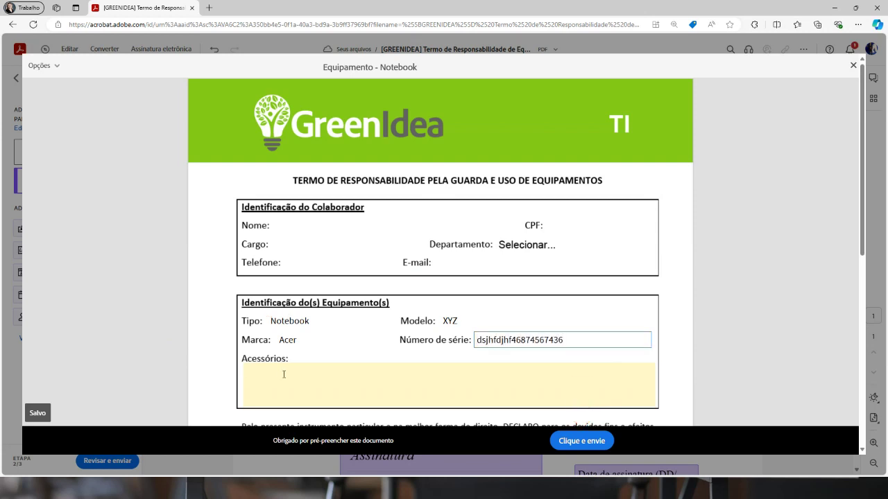
pyautogui.click(284, 374)
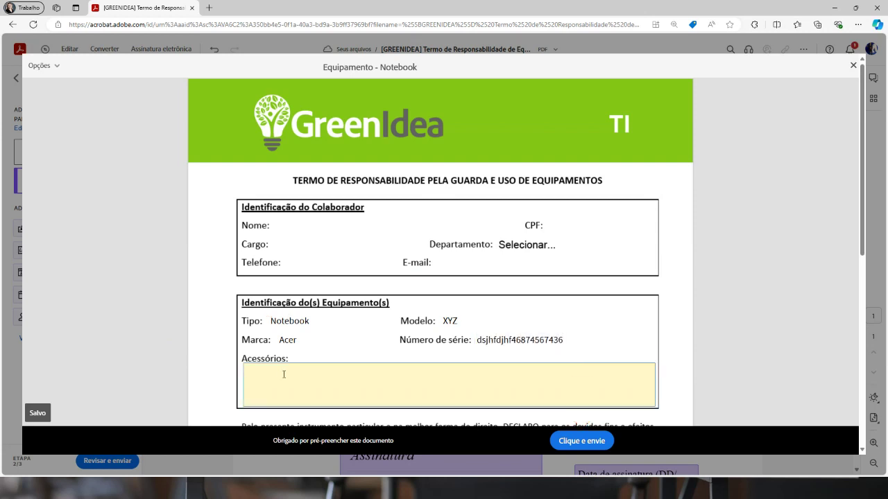
pyautogui.write('Mouse e')
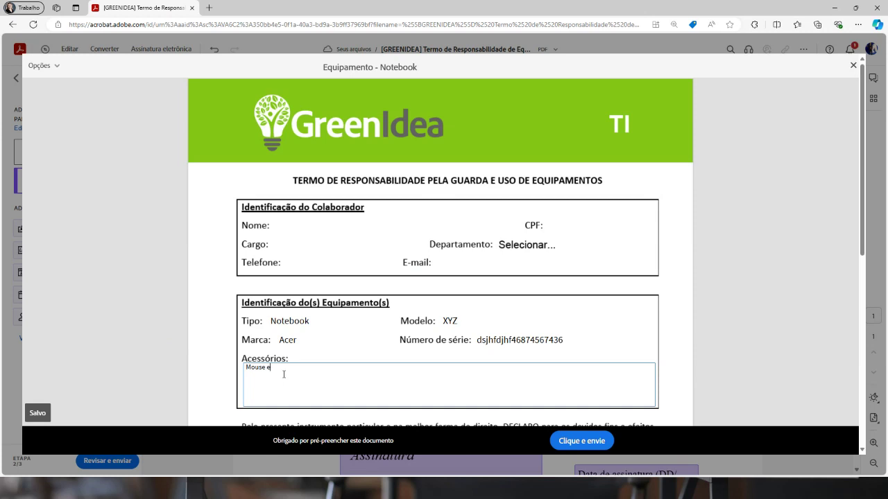
pyautogui.write(' teclado duas pilhas AA Case')
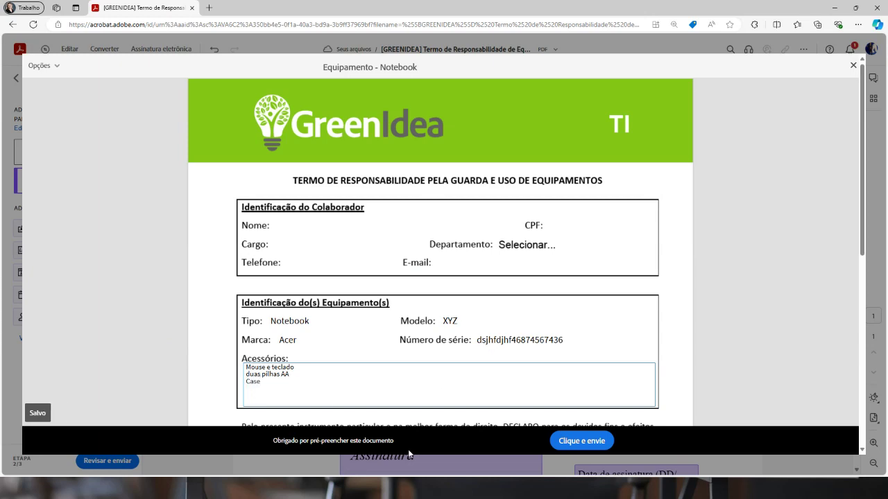
# Send the pre-filled form for signature with Clique e envie, dismiss the success dialog, and return to Outlook
pyautogui.scroll(-1, 255, 301)
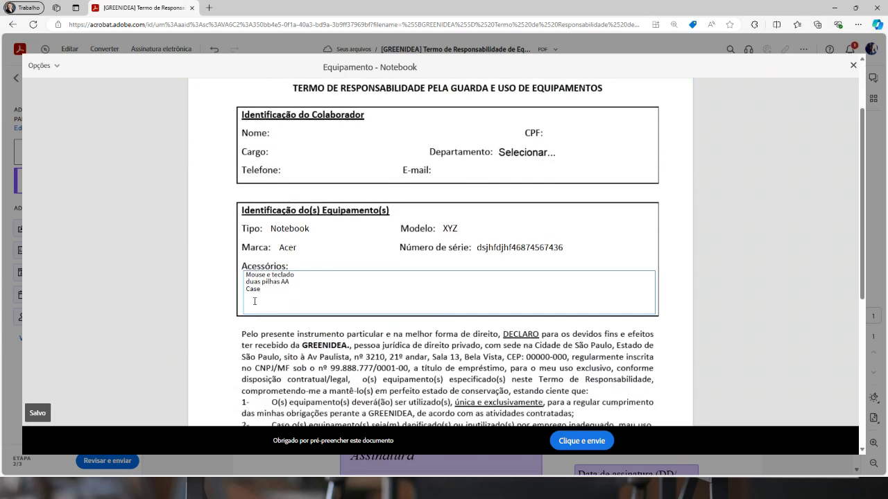
pyautogui.scroll(-4, 412, 283)
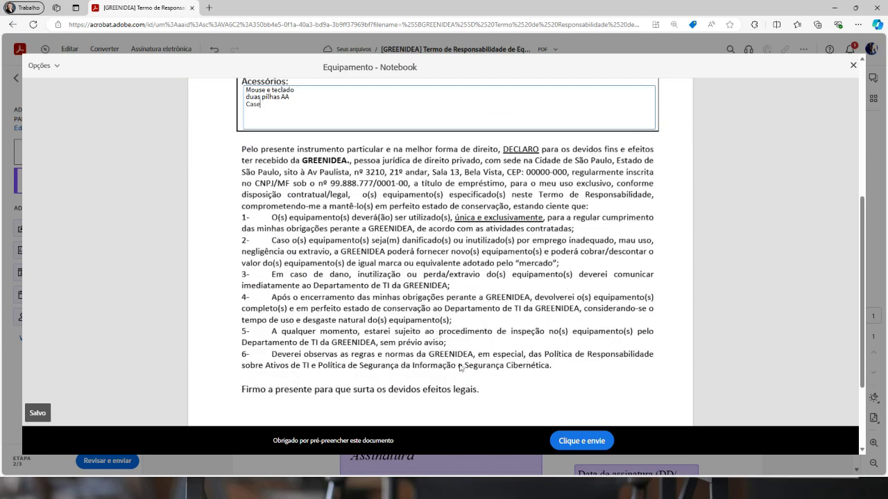
pyautogui.click(575, 442)
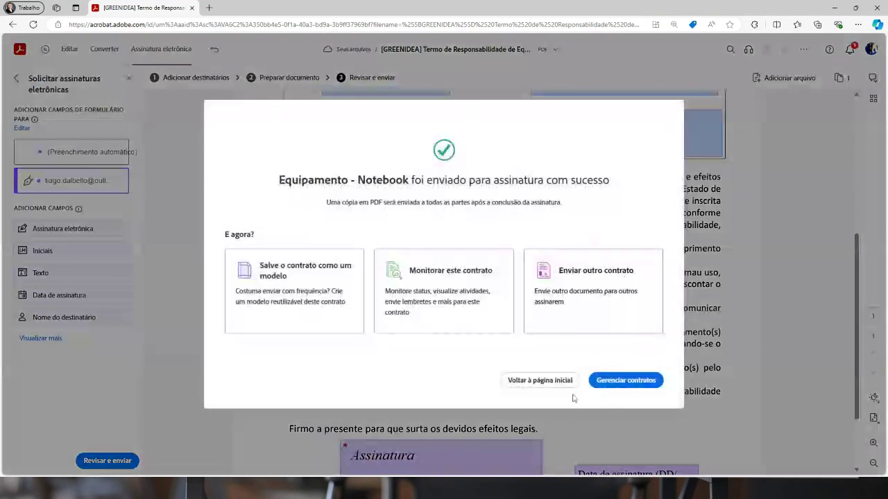
pyautogui.click(628, 381)
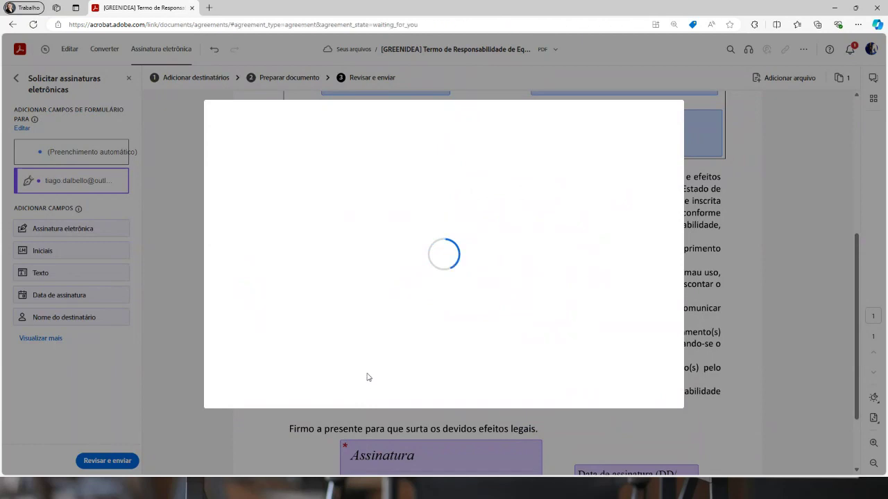
pyautogui.hotkey('alt', 'Tab')
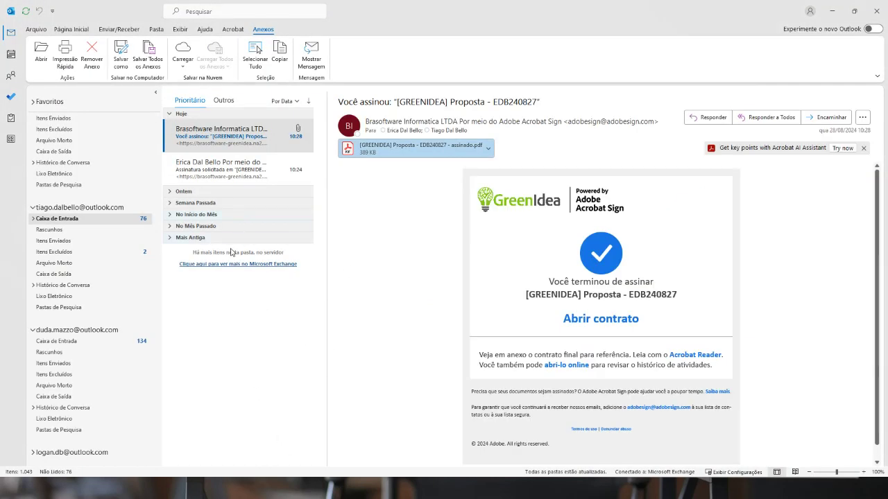
# From the newest Acrobat Sign email, open the Revisar e assinar link in an InPrivate window
pyautogui.click(221, 138)
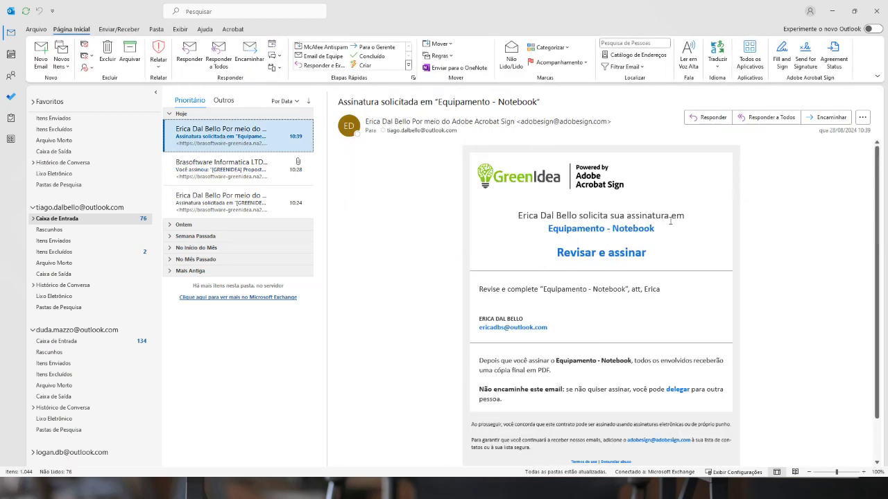
pyautogui.click(583, 254)
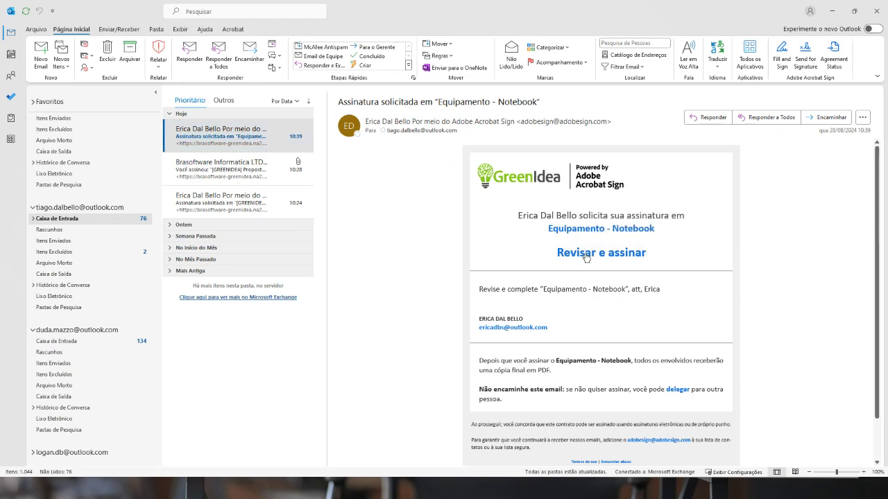
pyautogui.rightClick(580, 254)
pyautogui.click(590, 318)
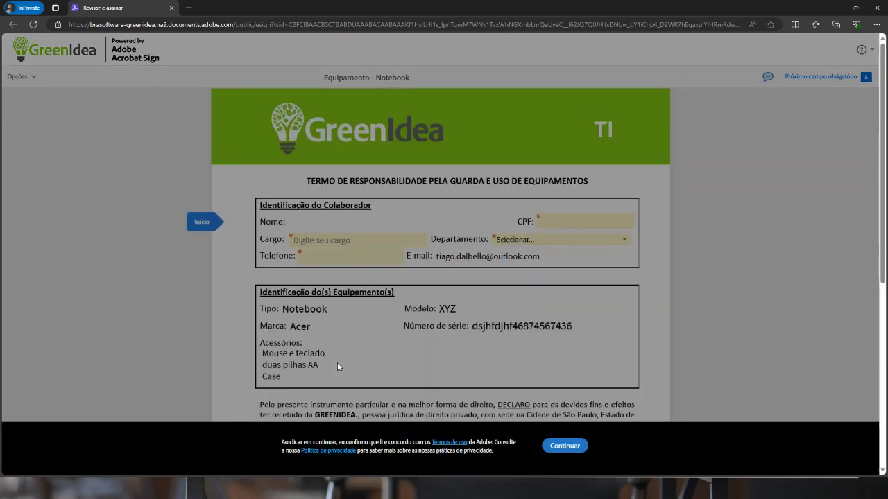
# Accept the terms, then enter the signer's CPF and the job title Analista
pyautogui.click(563, 445)
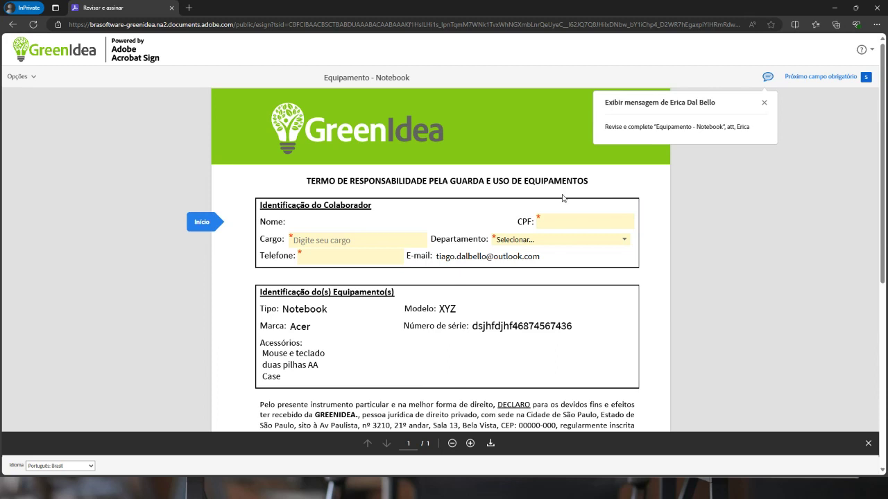
pyautogui.click(558, 219)
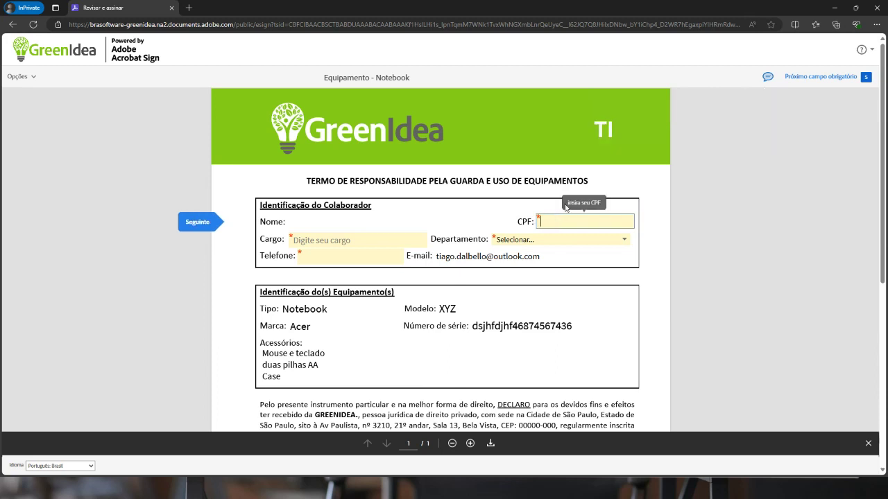
pyautogui.write('123.456.789-00')
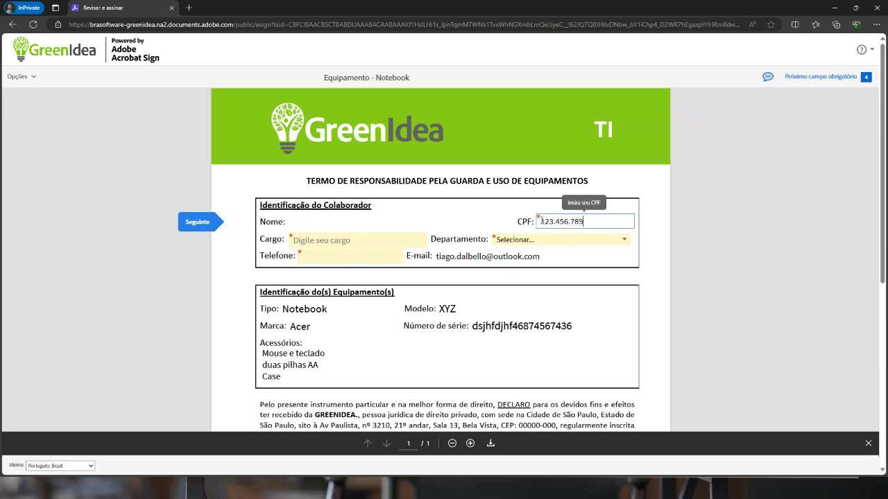
pyautogui.click(327, 242)
pyautogui.write('Analista')
pyautogui.press('Tab')
# Enter the signer's phone number and choose Compras as the department
pyautogui.click(319, 263)
pyautogui.write('1111')
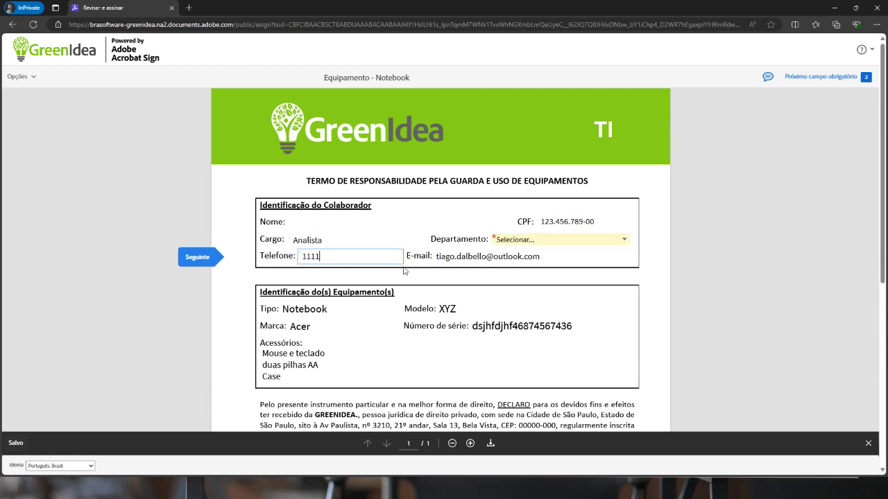
pyautogui.click(572, 241)
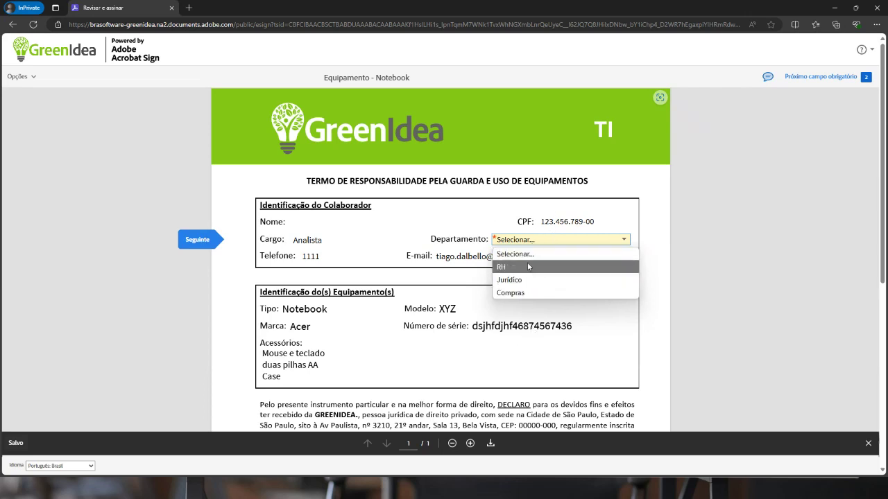
pyautogui.click(532, 293)
pyautogui.scroll(-5, 505, 318)
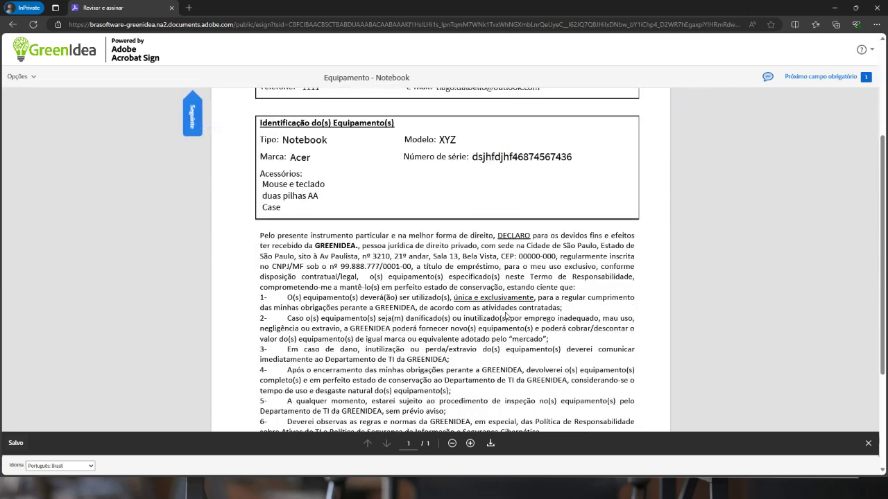
# Apply the signer's typed-name signature, submit with Clique para assinar, and close the private window
pyautogui.click(418, 326)
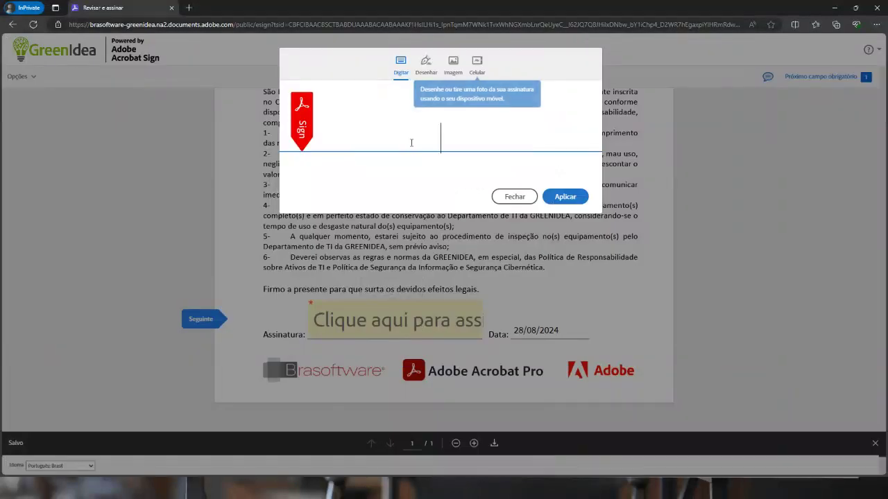
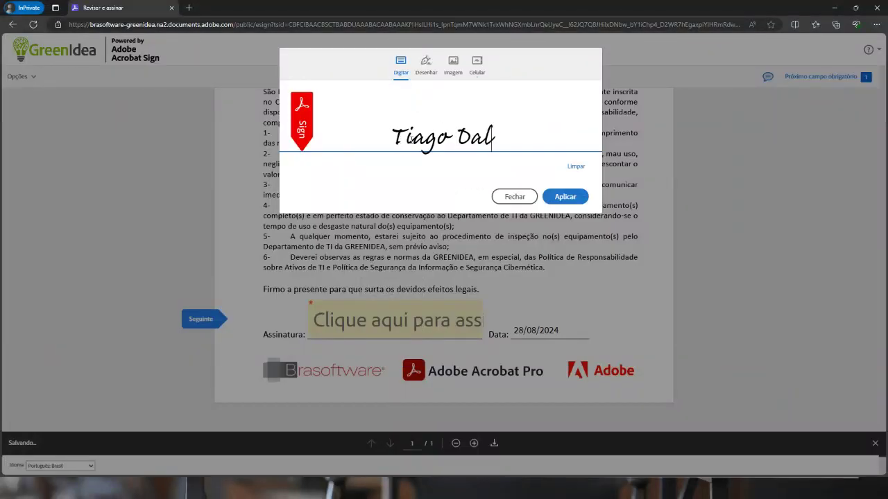
pyautogui.click(565, 196)
pyautogui.scroll(10, 620, 283)
pyautogui.scroll(3, 619, 283)
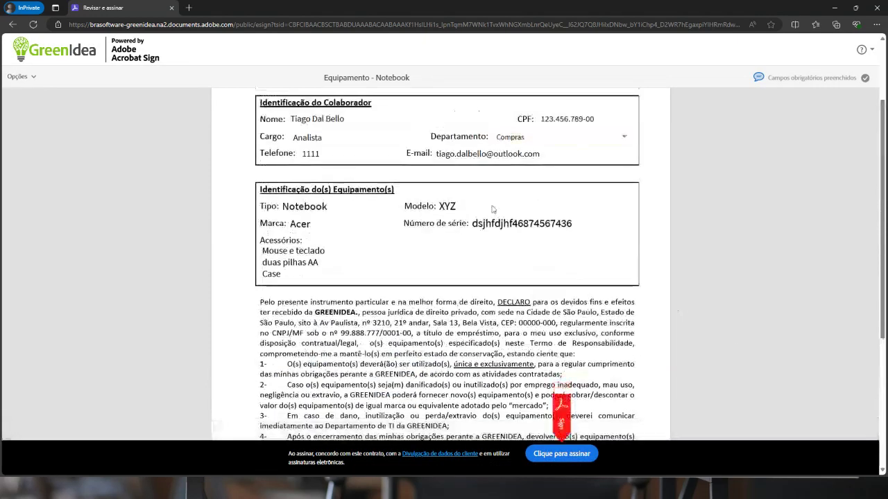
pyautogui.click(558, 455)
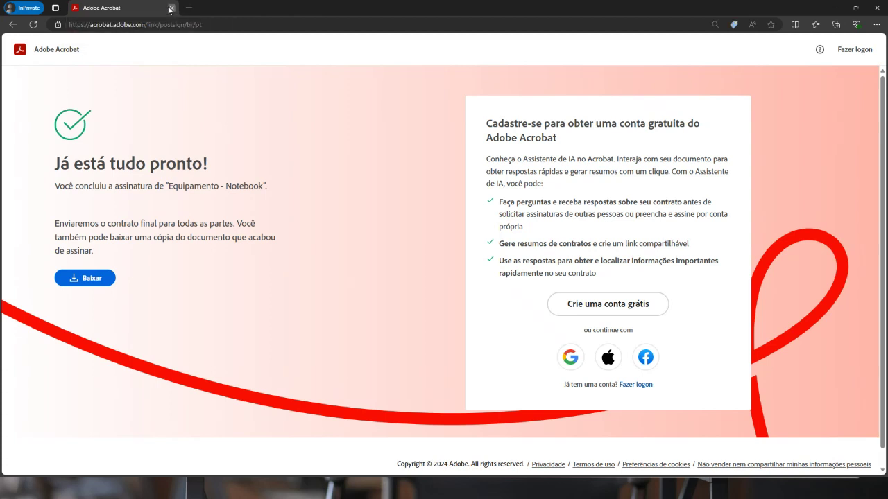
pyautogui.click(172, 7)
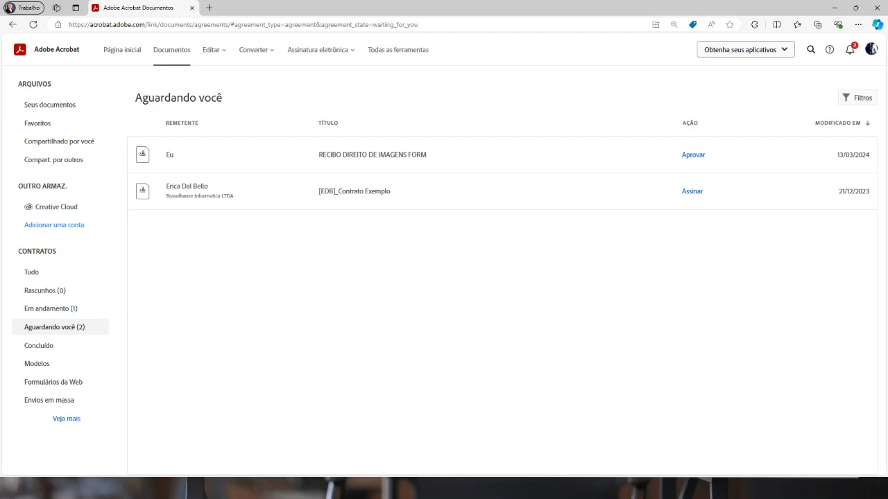
# Look through the Assinatura eletrônica menu options, then close the menu
pyautogui.click(295, 54)
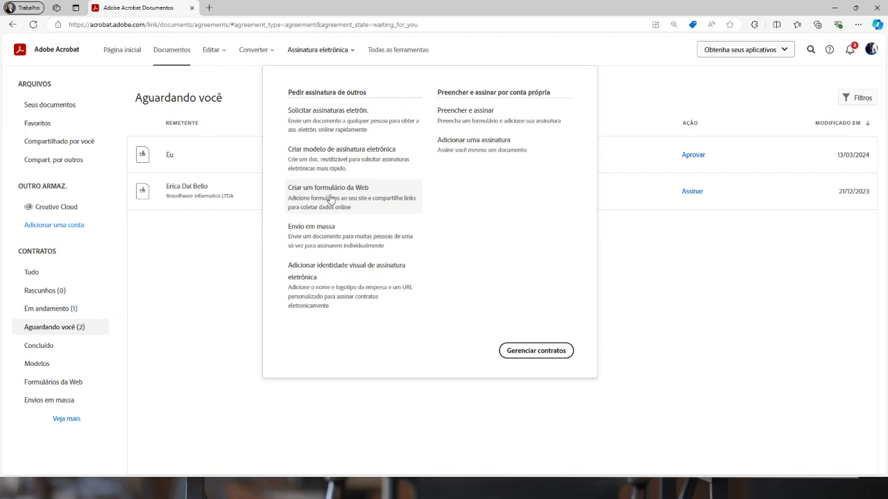
pyautogui.click(301, 206)
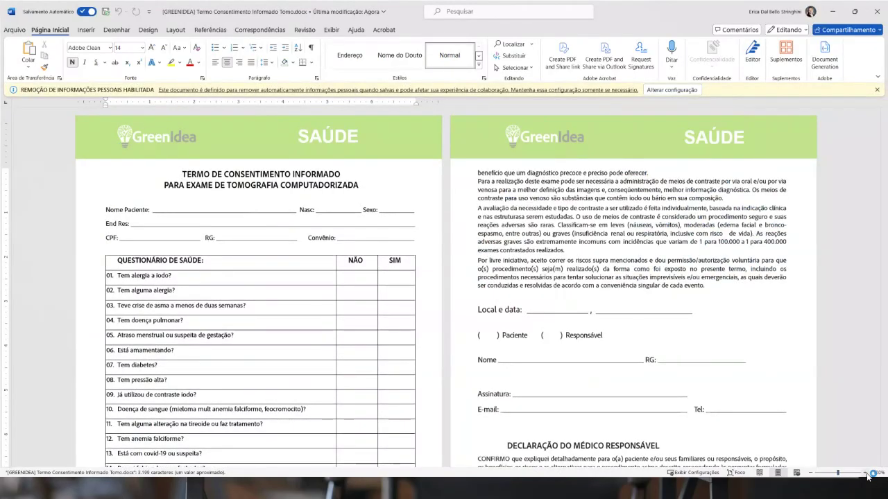
# Zoom the consent form to 120% and scroll through its health questionnaire and back to the top
pyautogui.click(865, 472)
pyautogui.click(866, 475)
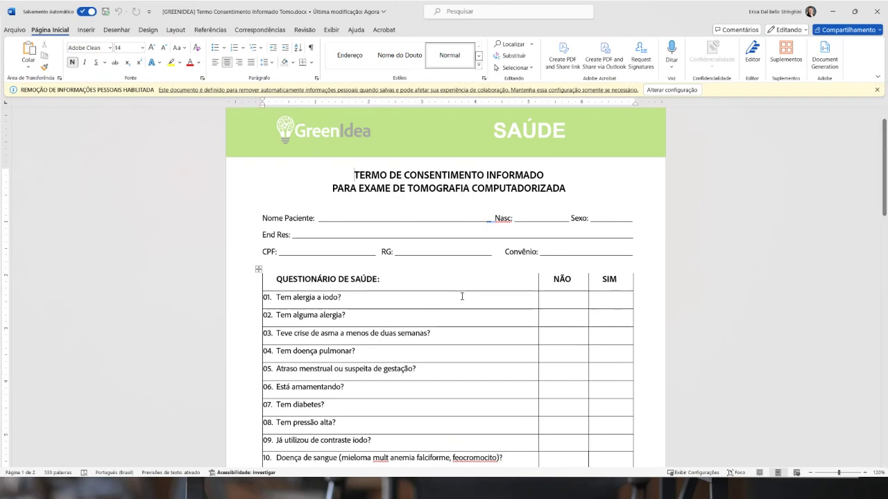
pyautogui.scroll(-5, 594, 282)
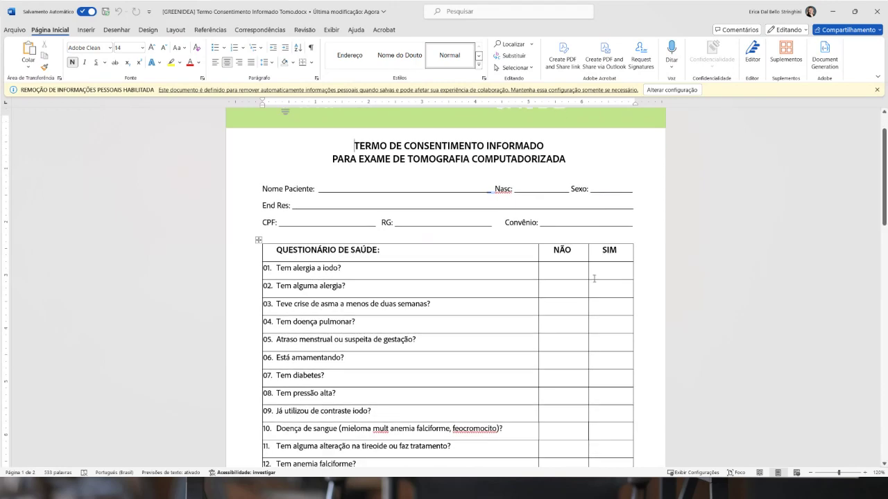
pyautogui.scroll(4, 549, 280)
pyautogui.scroll(2, 549, 280)
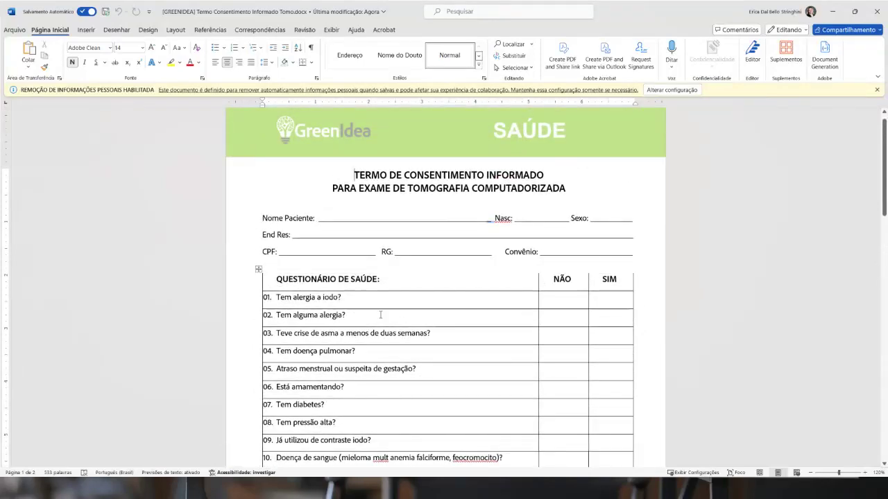
pyautogui.scroll(-4, 646, 286)
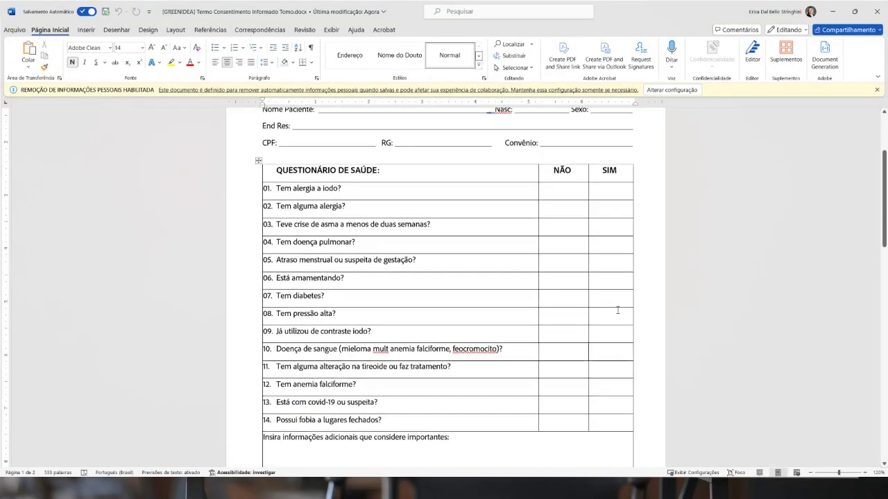
pyautogui.scroll(4, 565, 325)
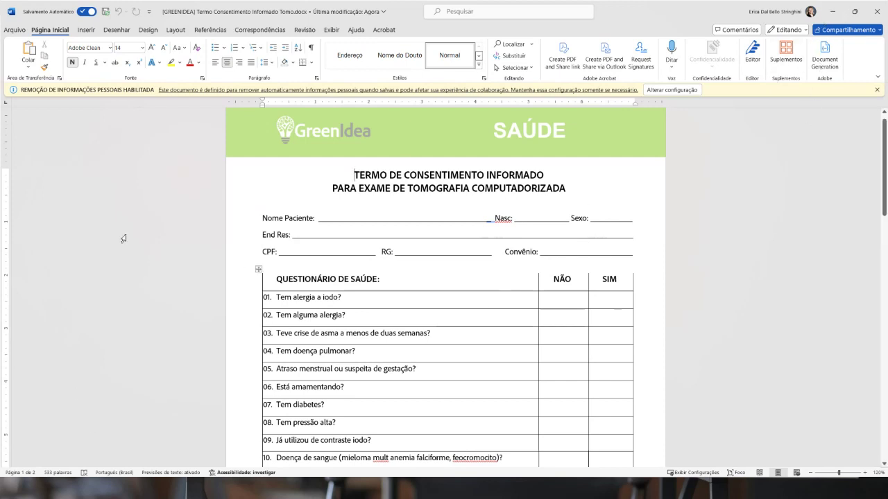
# Start a Criar um formulário da Web form, uploading the consent form .docx from this computer
pyautogui.click(835, 17)
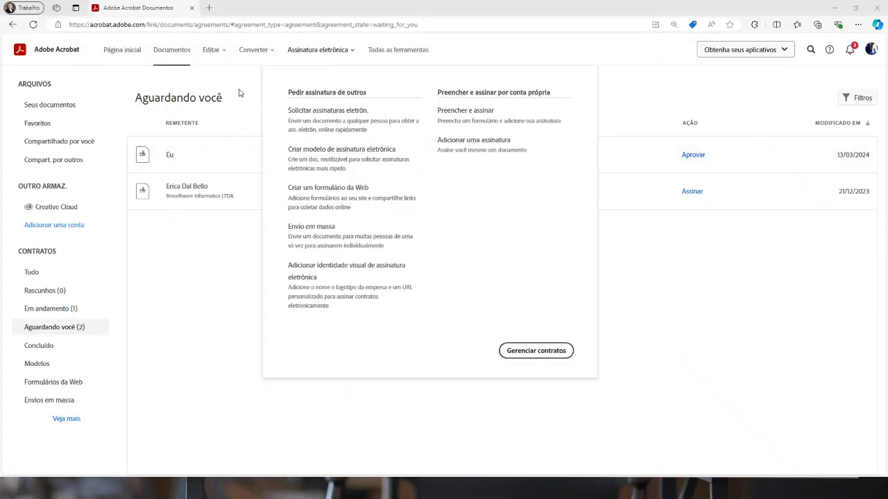
pyautogui.moveTo(309, 59)
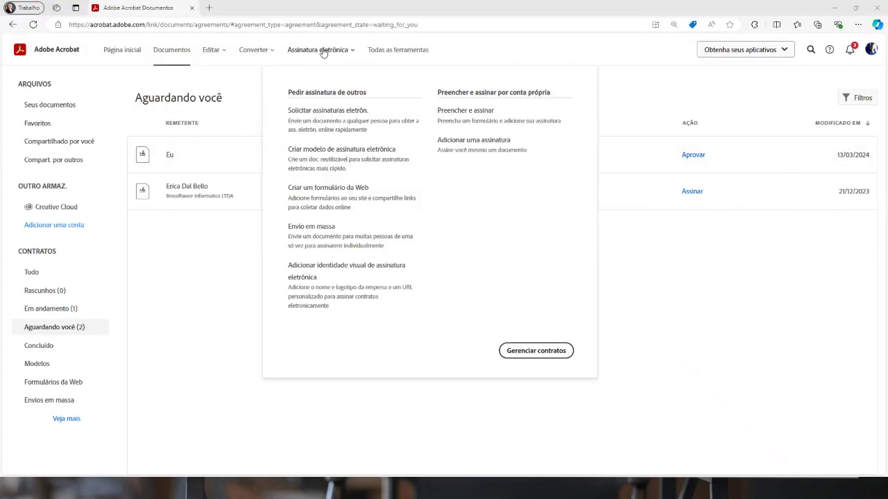
pyautogui.click(312, 197)
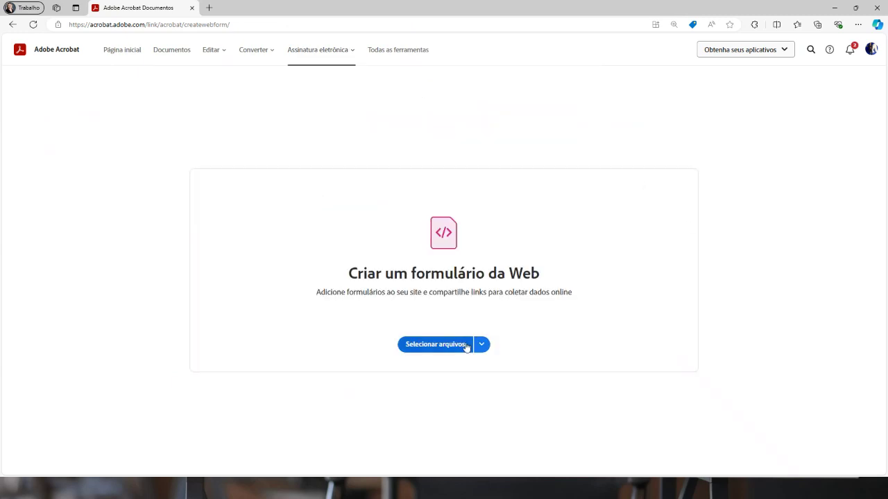
pyautogui.click(437, 345)
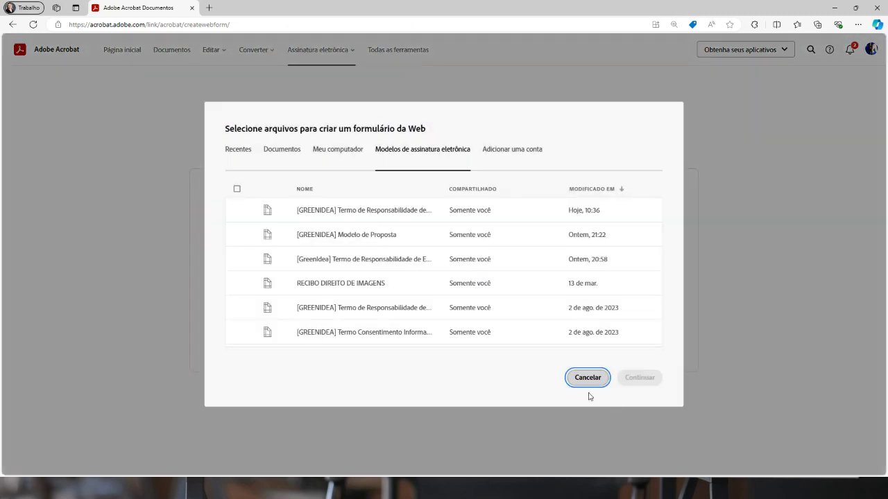
pyautogui.click(337, 151)
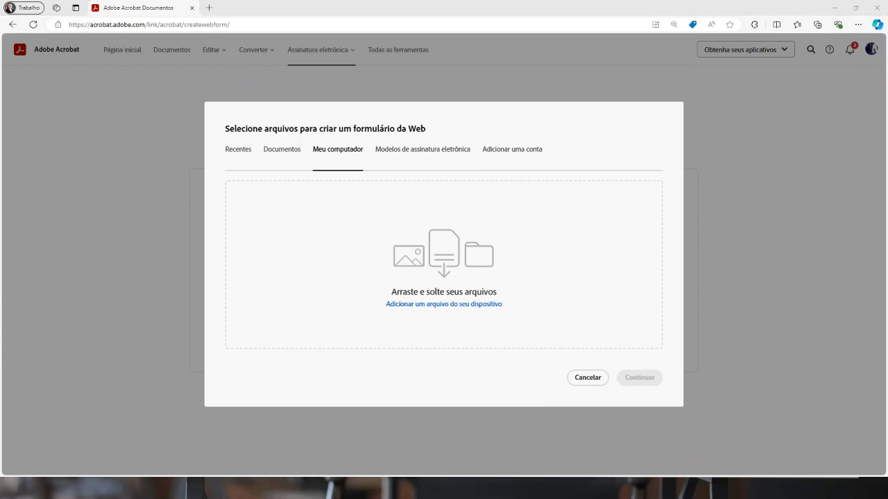
pyautogui.moveTo(383, 188); pyautogui.dragTo(441, 264)
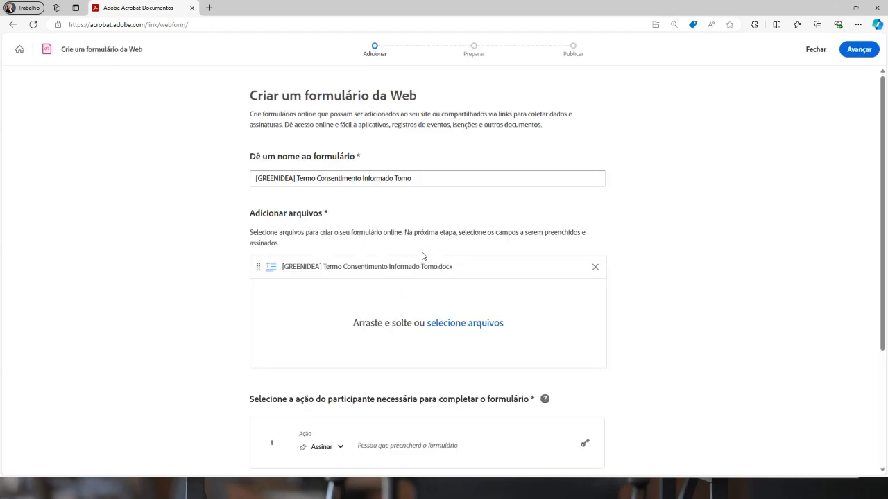
# Rename the form 'Exemplo de formulario LIVE' and set participant 1's action to Preencher formulário
pyautogui.moveTo(427, 181); pyautogui.dragTo(222, 181)
pyautogui.write('Exem')
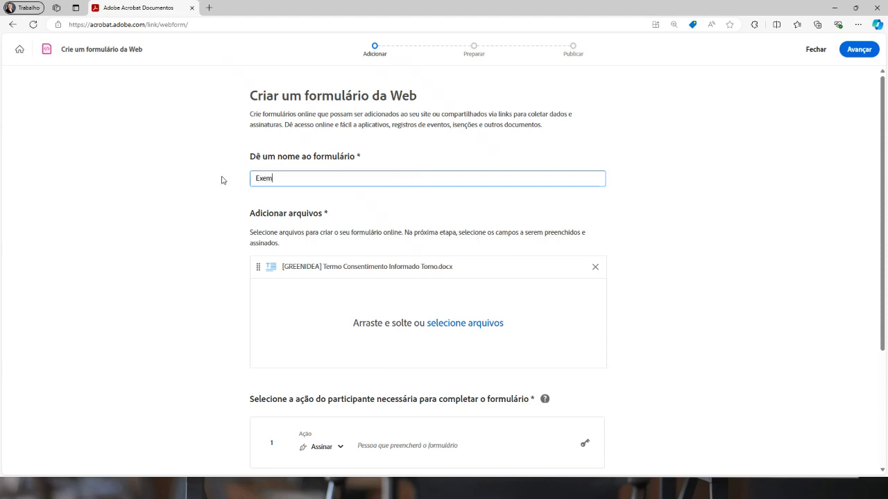
pyautogui.write('plo de formulario LIVE')
pyautogui.scroll(-2, 401, 254)
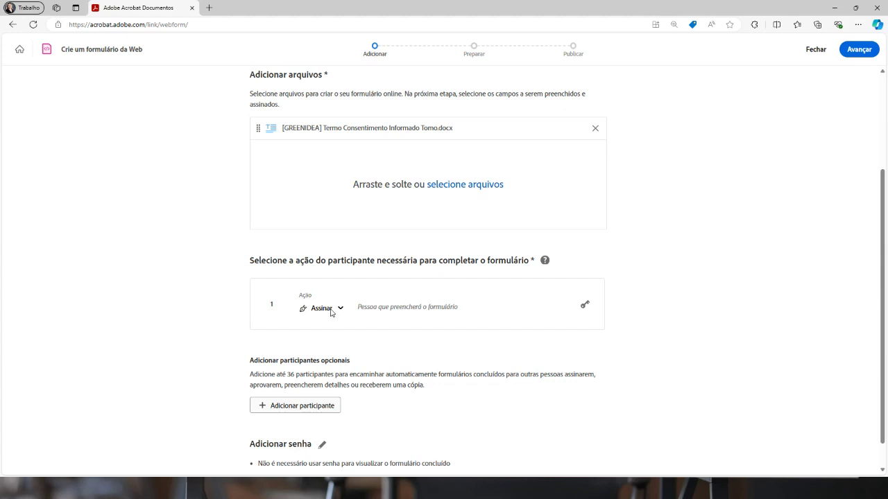
pyautogui.click(325, 310)
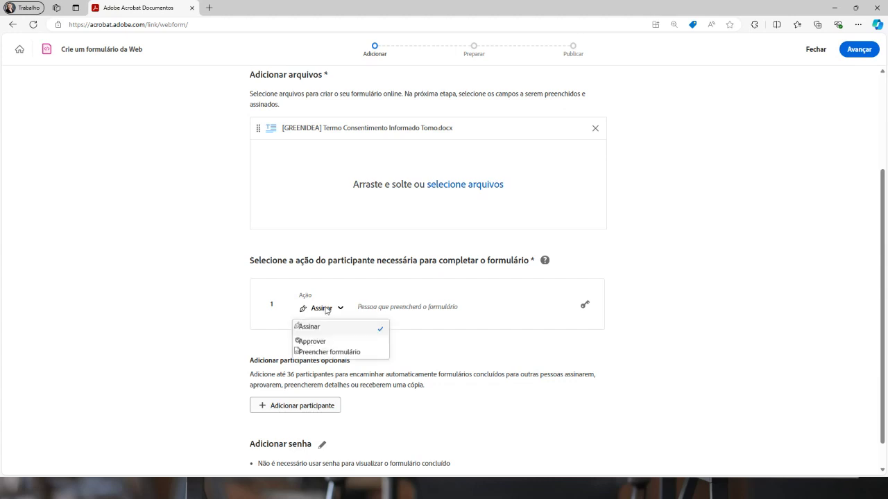
pyautogui.click(334, 353)
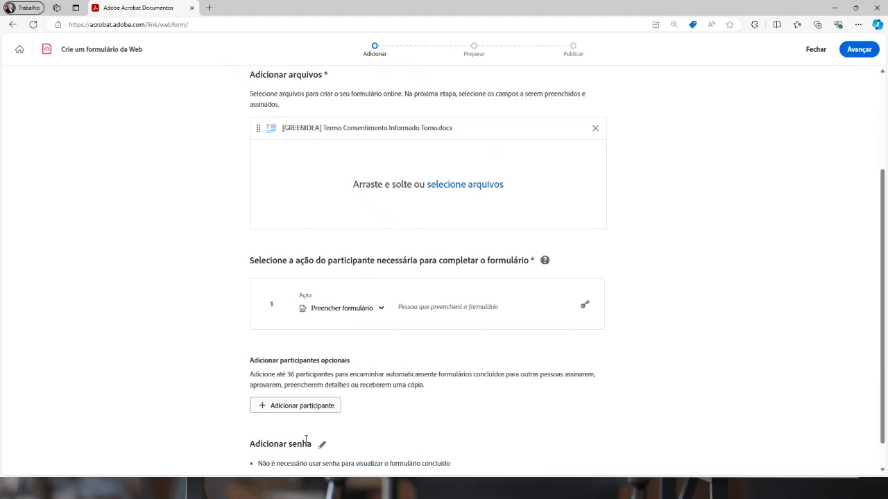
pyautogui.scroll(-1, 295, 415)
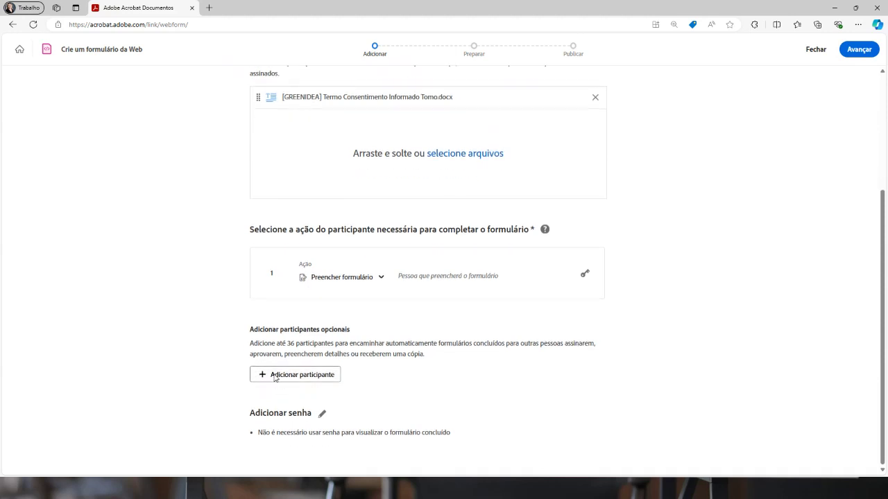
# Add a second participant as Approver and enter their e-mail address
pyautogui.click(275, 376)
pyautogui.click(319, 334)
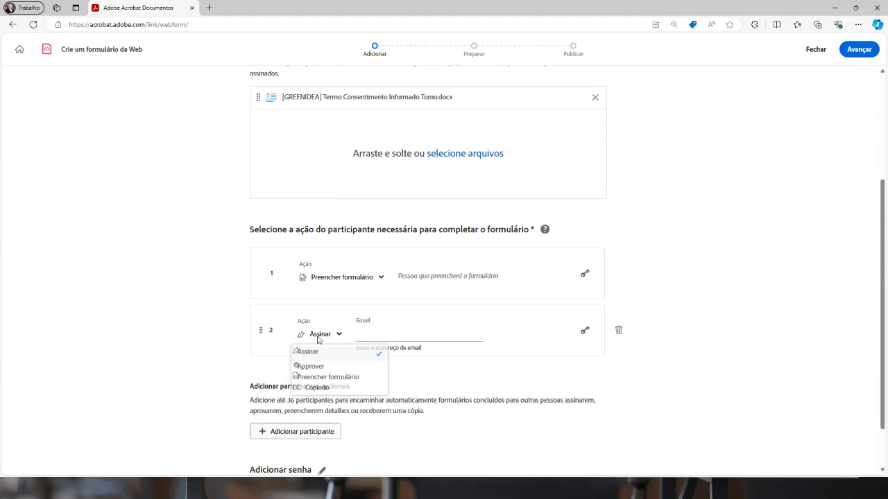
pyautogui.click(310, 367)
pyautogui.click(372, 337)
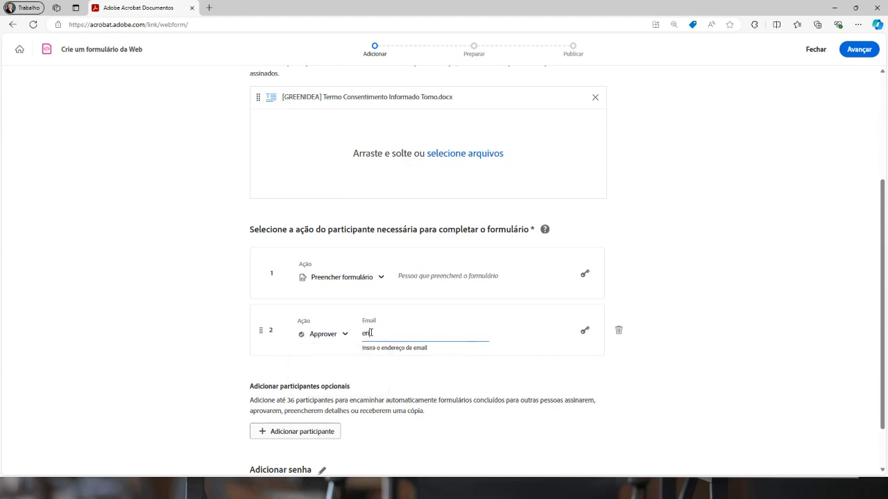
pyautogui.click(664, 339)
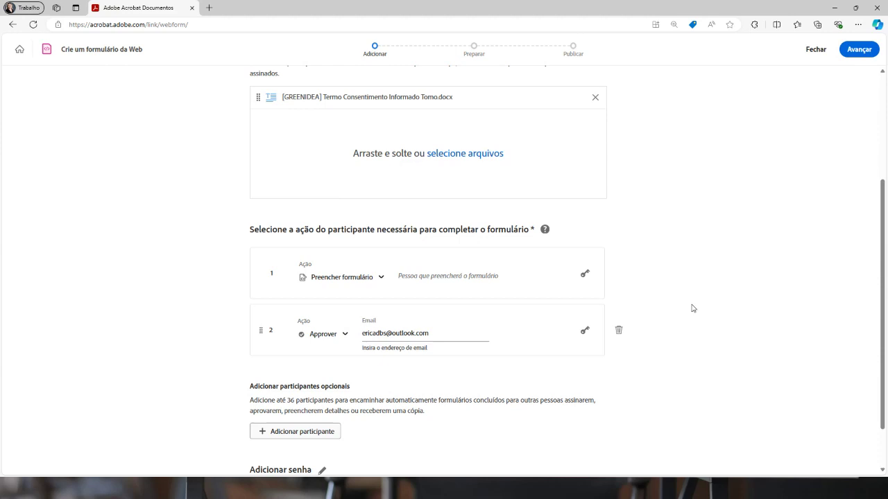
pyautogui.scroll(-1, 716, 250)
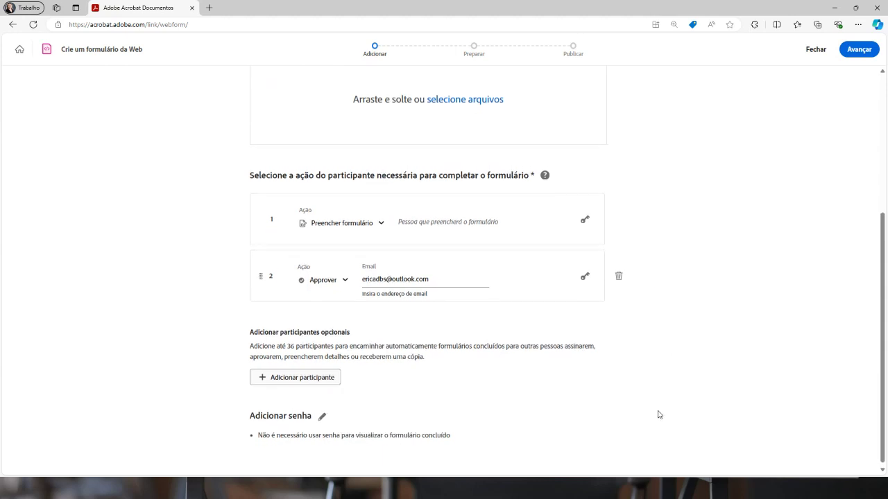
pyautogui.scroll(3, 658, 414)
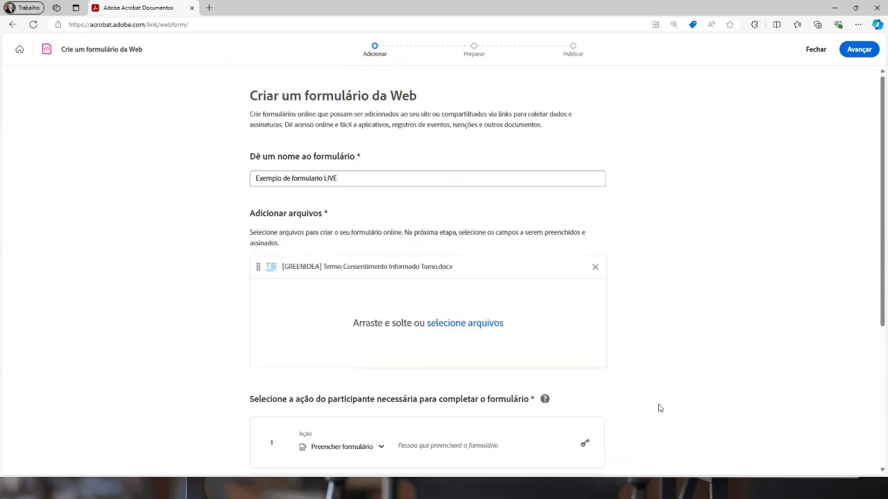
# Advance the web form to the Preparar step and scroll through the consent PDF
pyautogui.click(855, 52)
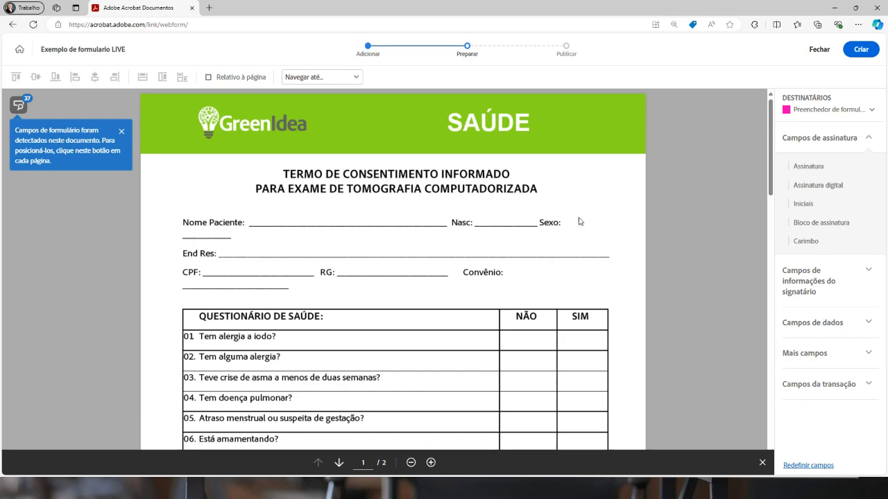
pyautogui.scroll(-1, 180, 243)
pyautogui.scroll(1, 510, 239)
pyautogui.scroll(-6, 323, 266)
pyautogui.scroll(2, 345, 261)
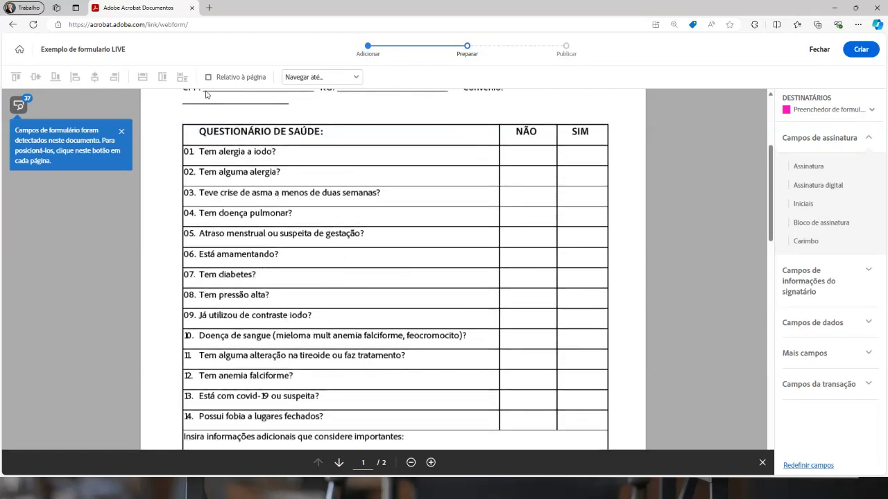
# Dismiss the detected-fields notice and expand Campos de dados in the right panel
pyautogui.click(124, 132)
pyautogui.scroll(3, 277, 153)
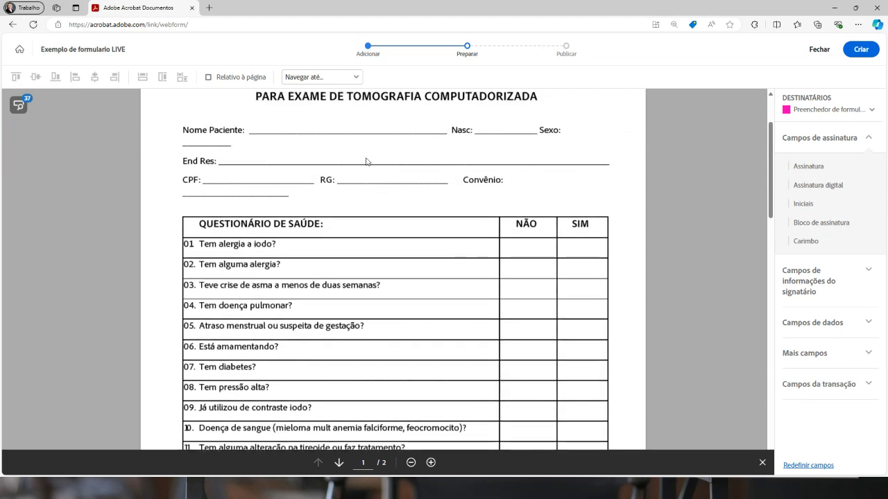
pyautogui.scroll(-2, 448, 188)
pyautogui.scroll(1, 449, 188)
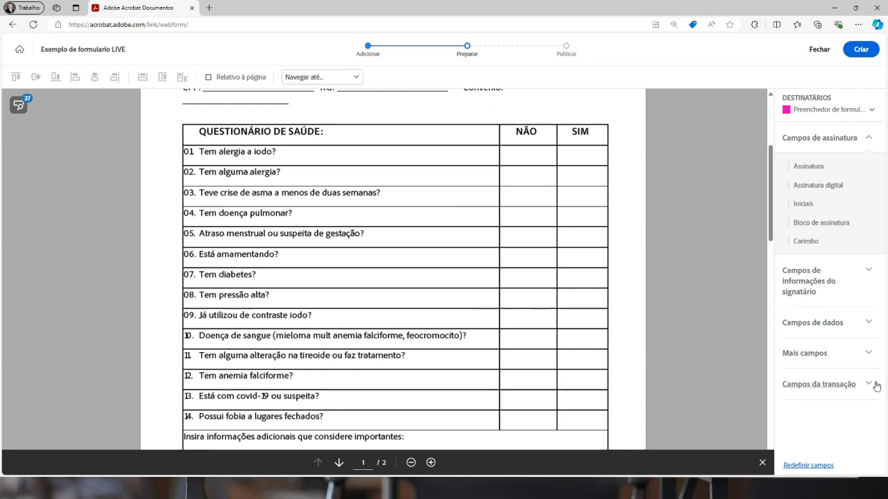
pyautogui.click(813, 322)
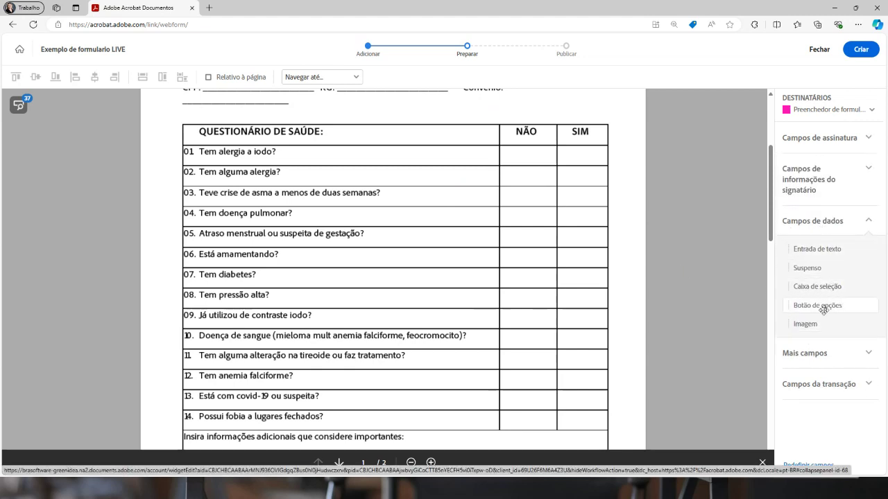
# Place a two-option radio group across row 01's NÃO and SIM cells
pyautogui.moveTo(849, 307); pyautogui.dragTo(528, 153)
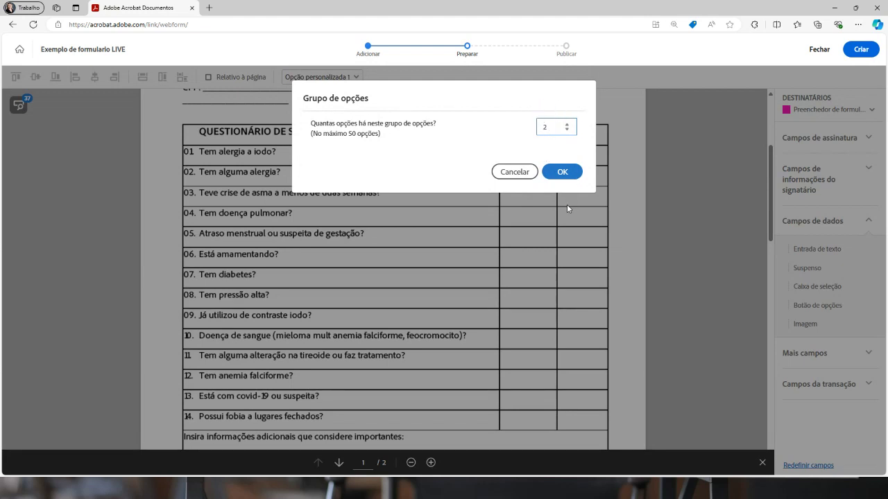
pyautogui.click(562, 172)
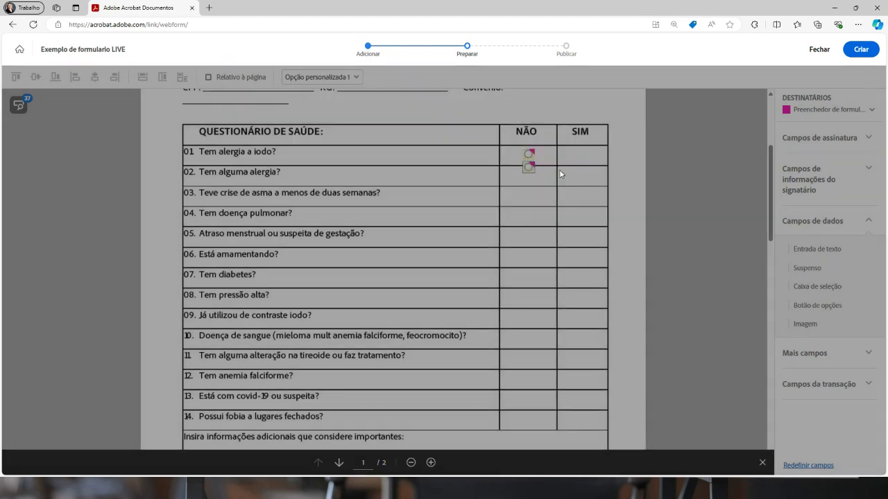
pyautogui.moveTo(526, 164); pyautogui.dragTo(579, 153)
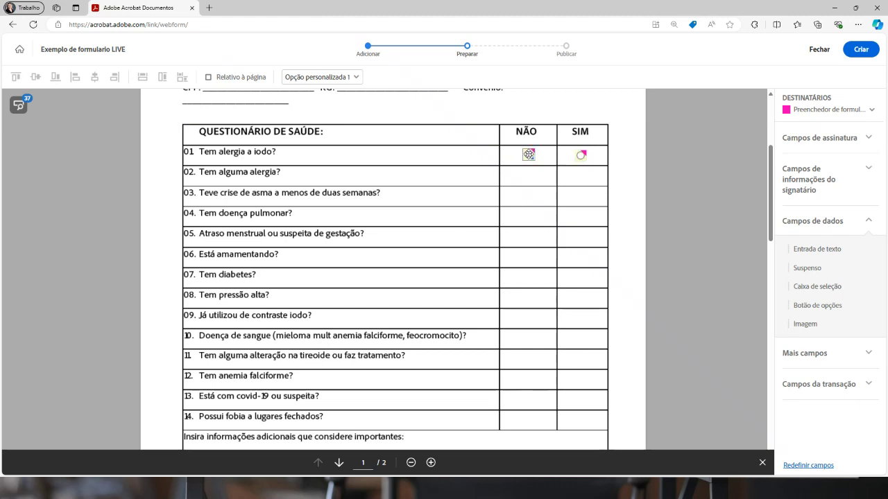
# Name the group 01-alergia-a-iodo, make it required, and set option values NAO and SIM
pyautogui.click(528, 154)
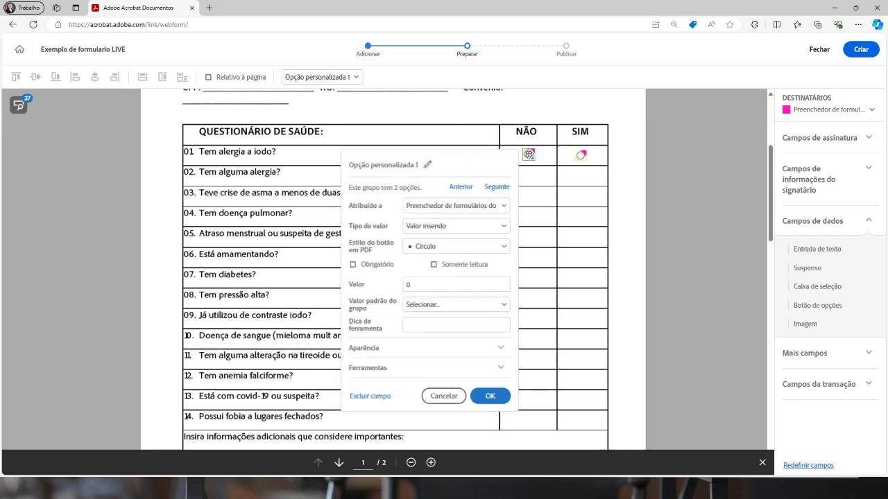
pyautogui.click(427, 165)
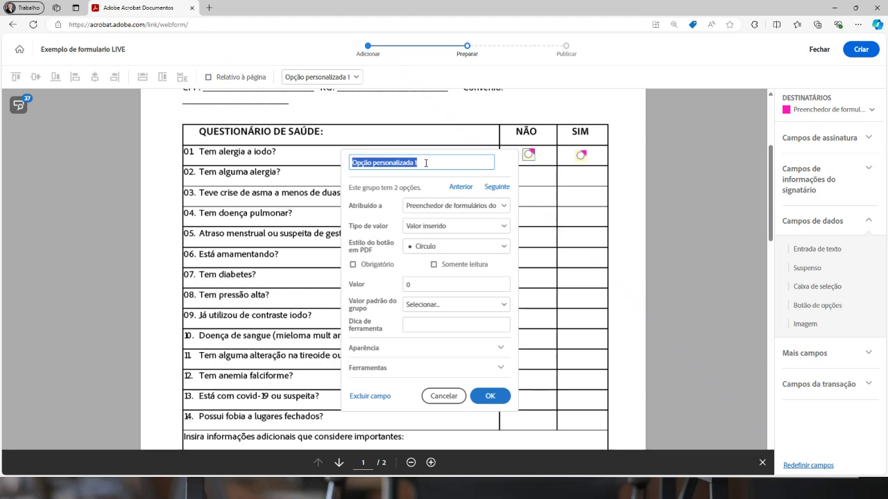
pyautogui.write('01')
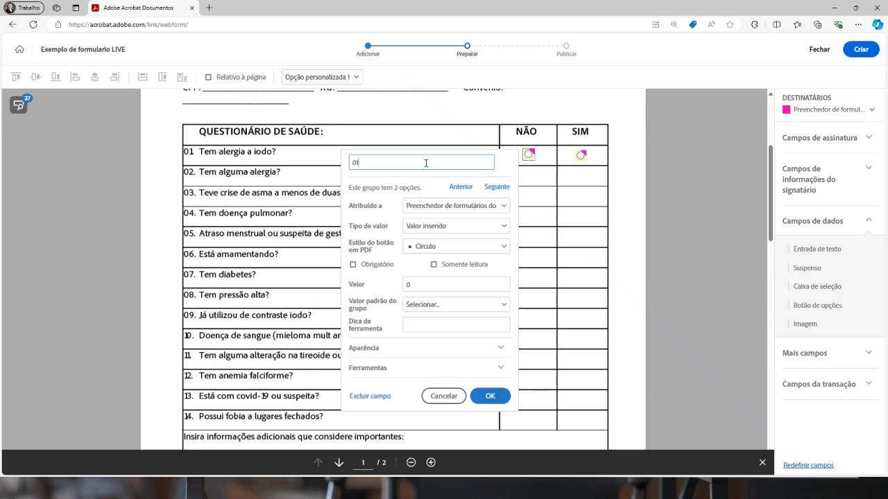
pyautogui.write('-alergia-a')
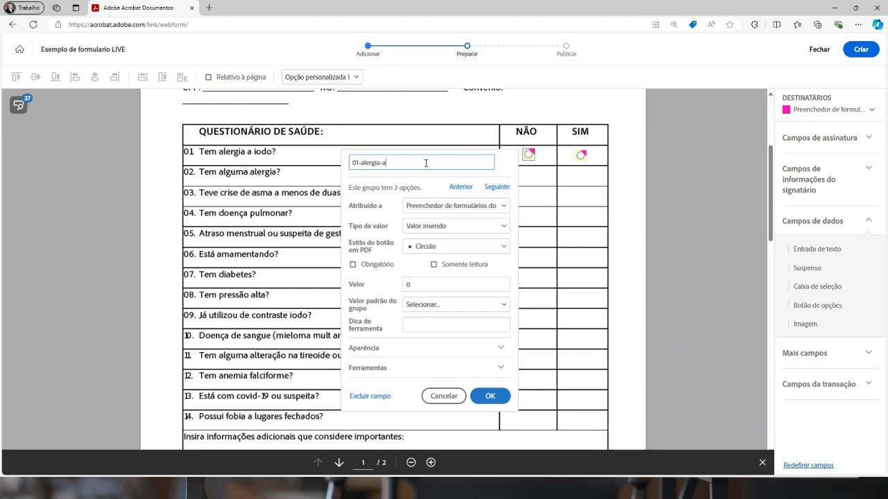
pyautogui.write('-iodo')
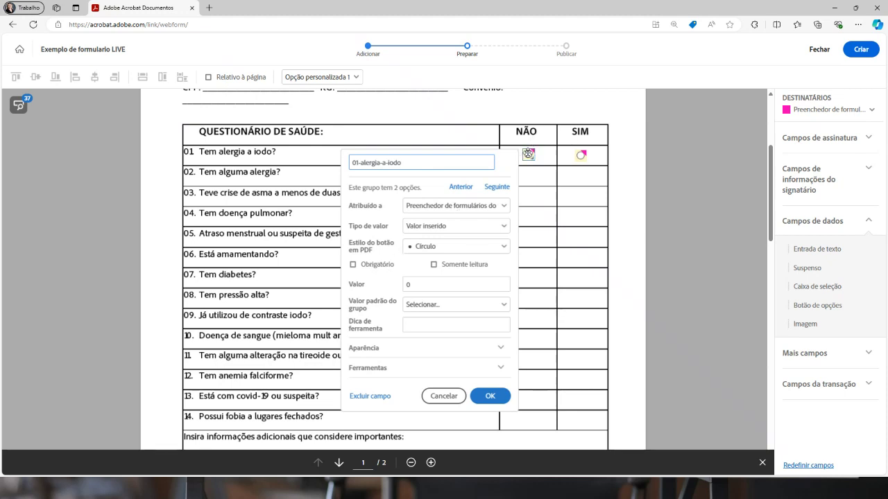
pyautogui.click(354, 265)
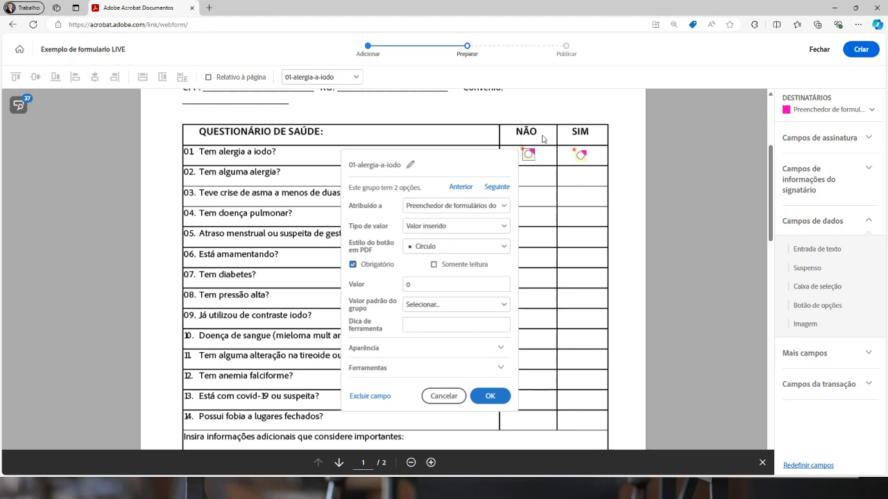
pyautogui.doubleClick(409, 283)
pyautogui.write('NAO')
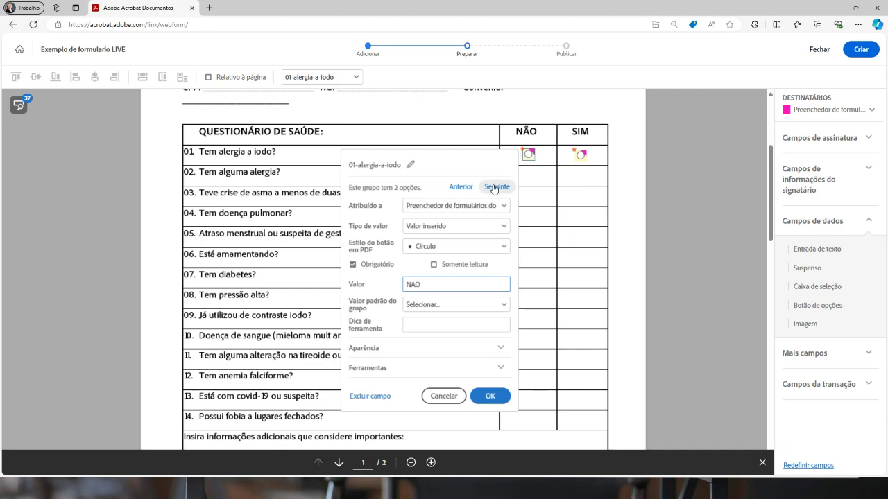
pyautogui.click(497, 187)
pyautogui.doubleClick(474, 281)
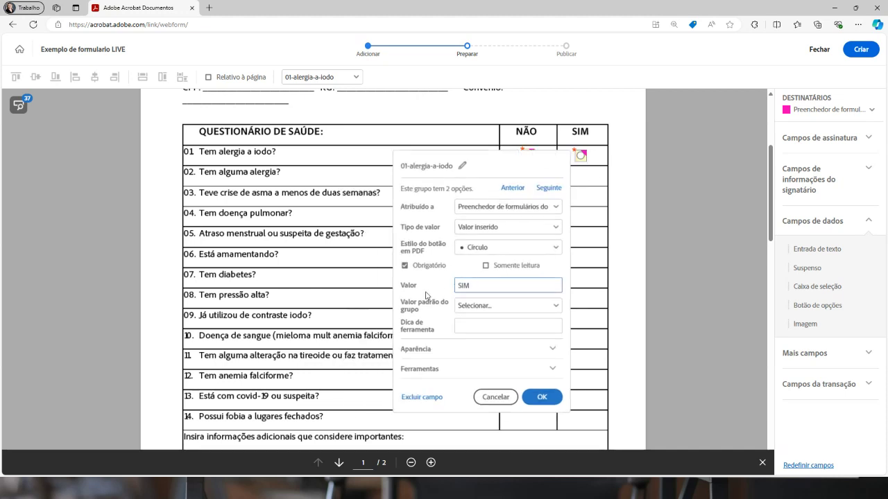
pyautogui.click(541, 397)
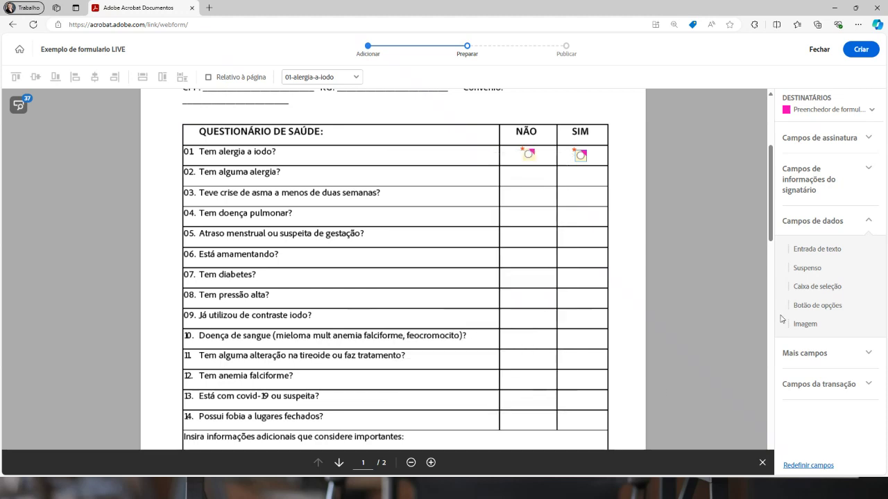
pyautogui.click(821, 287)
# Place a two-option radio group across row 02's NÃO and SIM cells
pyautogui.click(528, 176)
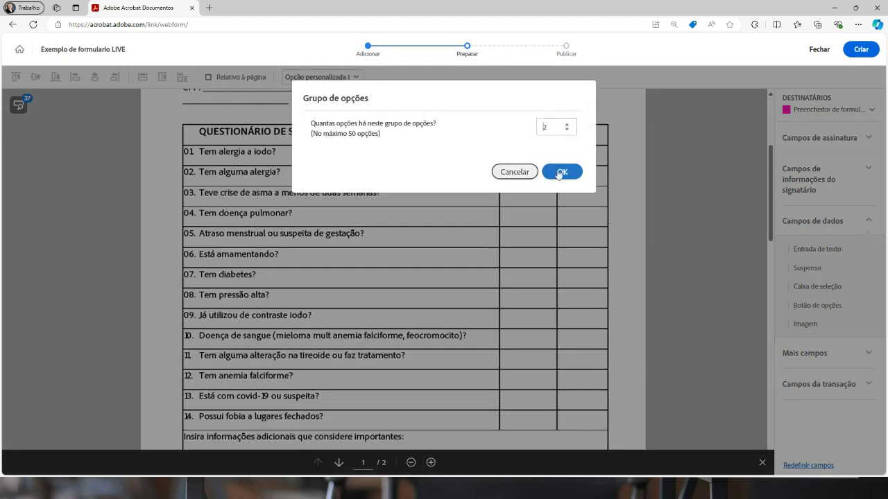
pyautogui.click(564, 172)
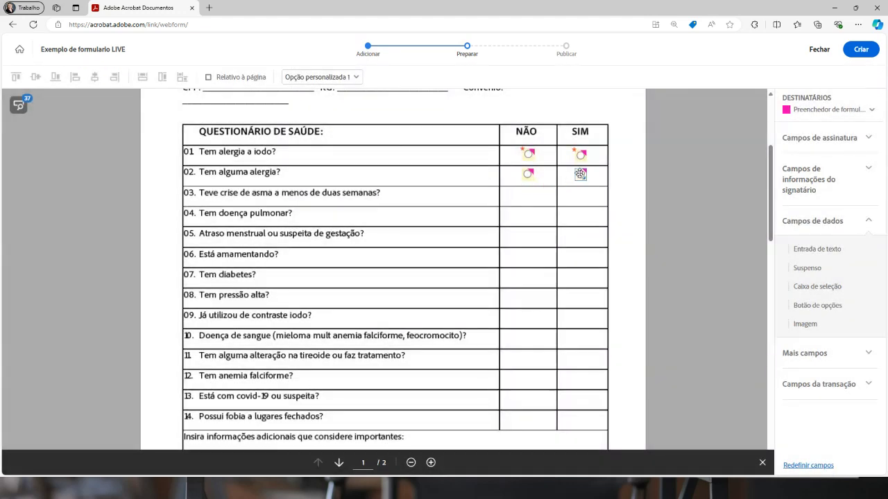
pyautogui.click(580, 176)
# Name the group 02-ALERGIA, make it required, and give its options the values NAO and SIM
pyautogui.click(528, 174)
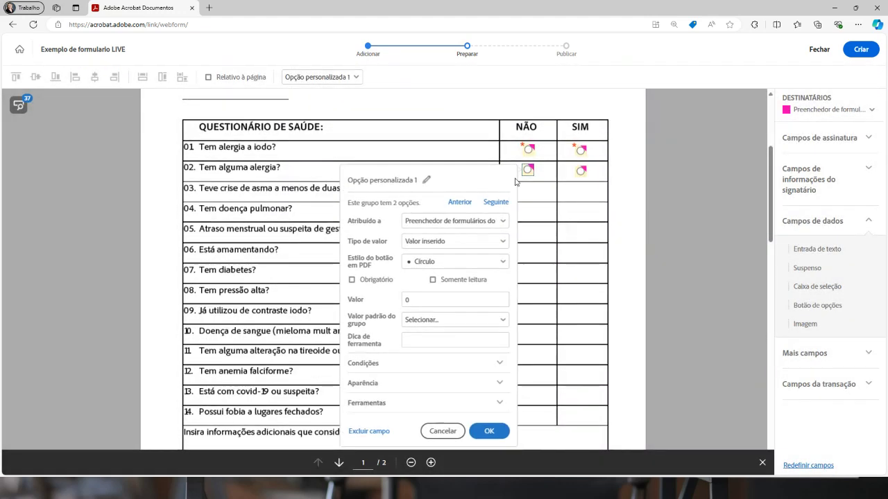
pyautogui.scroll(-1, 436, 270)
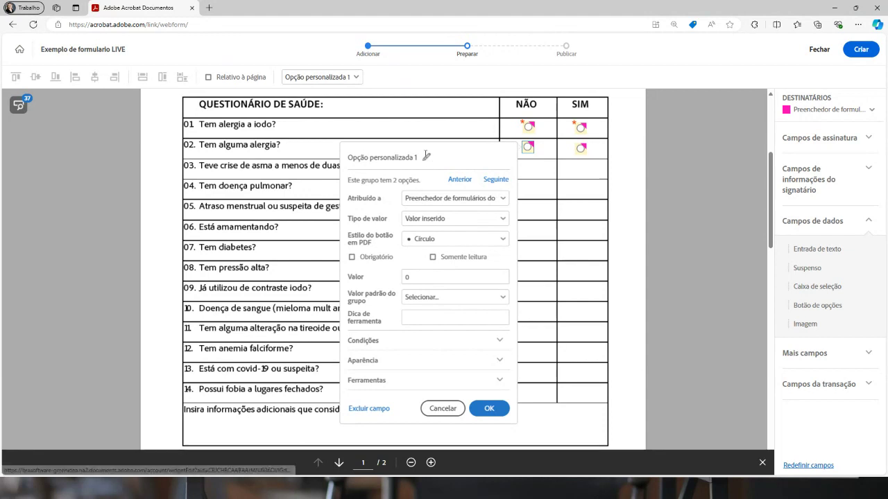
pyautogui.click(426, 157)
pyautogui.write('02-ALERGIA')
pyautogui.press('Return')
pyautogui.click(351, 257)
pyautogui.click(436, 274)
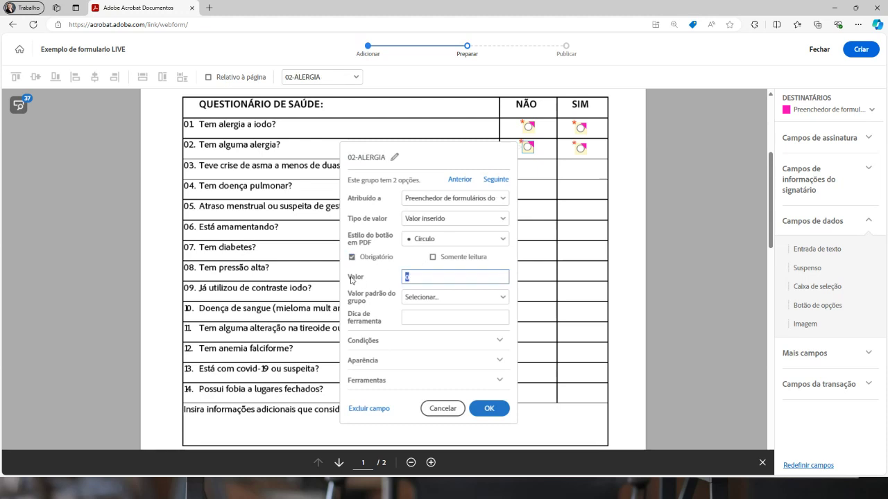
pyautogui.click(495, 179)
pyautogui.click(409, 276)
pyautogui.write('SIMM')
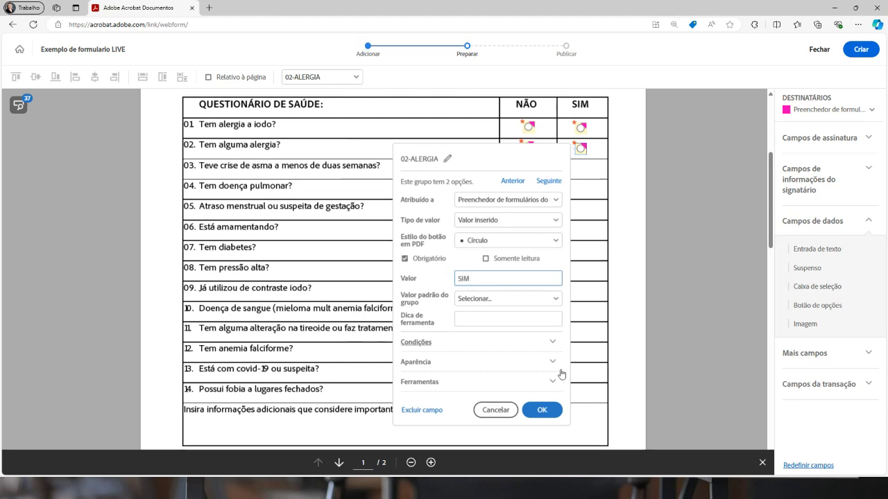
pyautogui.click(541, 410)
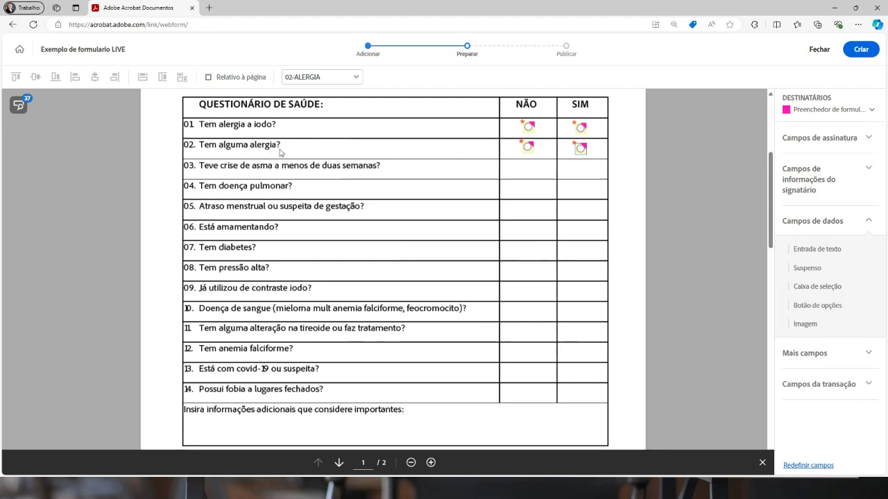
pyautogui.click(529, 147)
# Add a text entry field and a smaller label field in row 02
pyautogui.moveTo(860, 252); pyautogui.dragTo(497, 147)
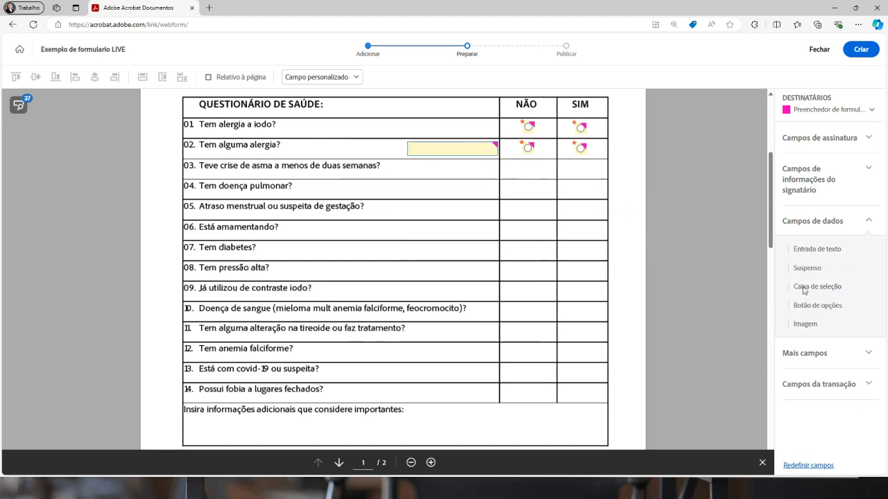
pyautogui.moveTo(797, 249); pyautogui.dragTo(381, 153)
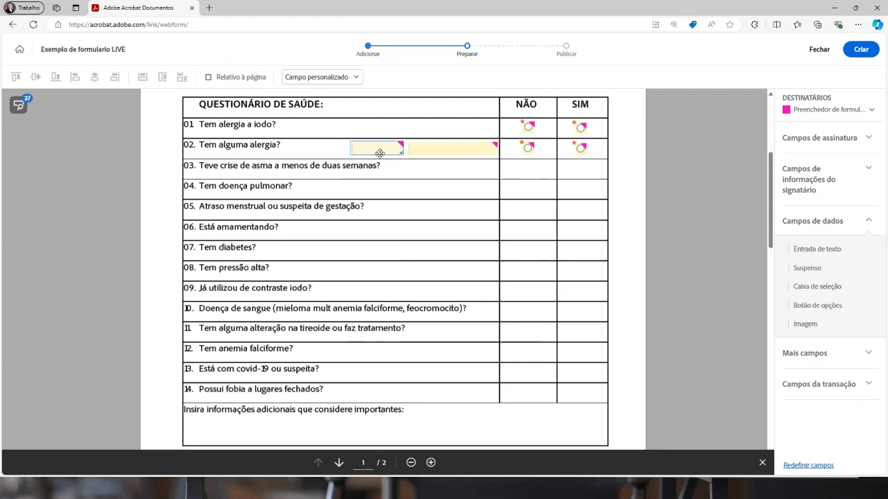
pyautogui.moveTo(380, 153); pyautogui.dragTo(382, 154)
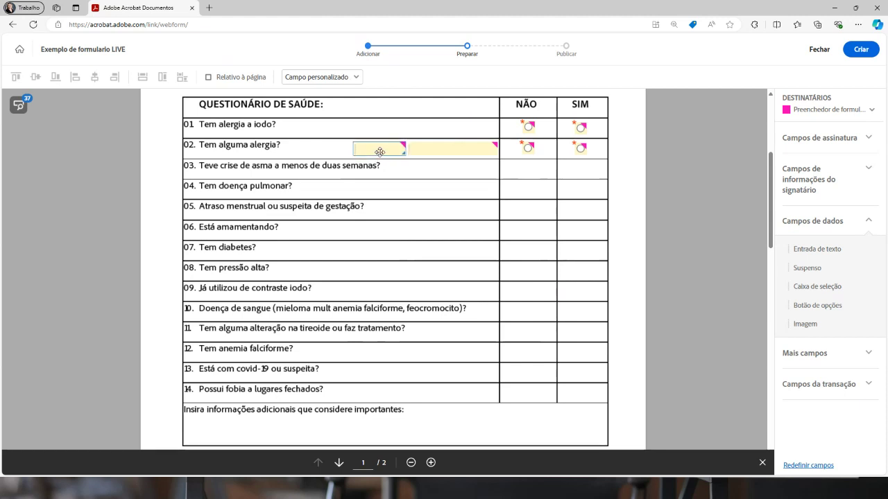
pyautogui.moveTo(378, 153); pyautogui.dragTo(376, 152)
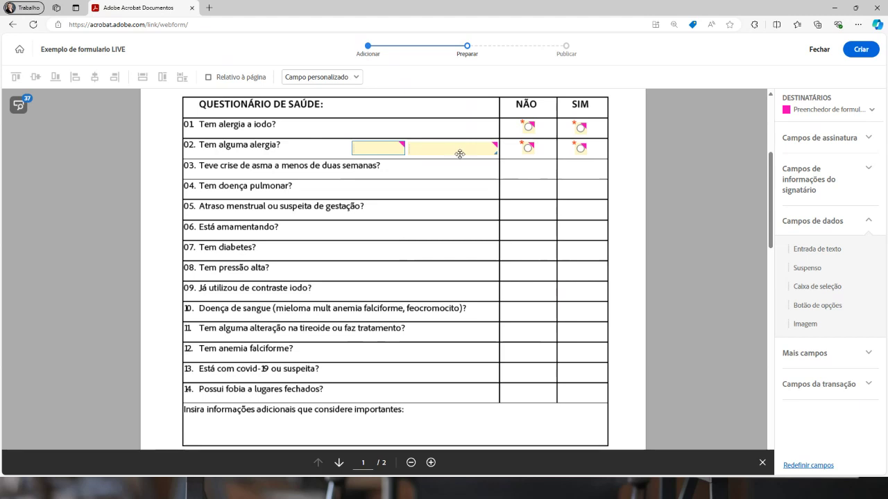
# Make the small field read-only with the default text 'Qual'
pyautogui.rightClick(377, 147)
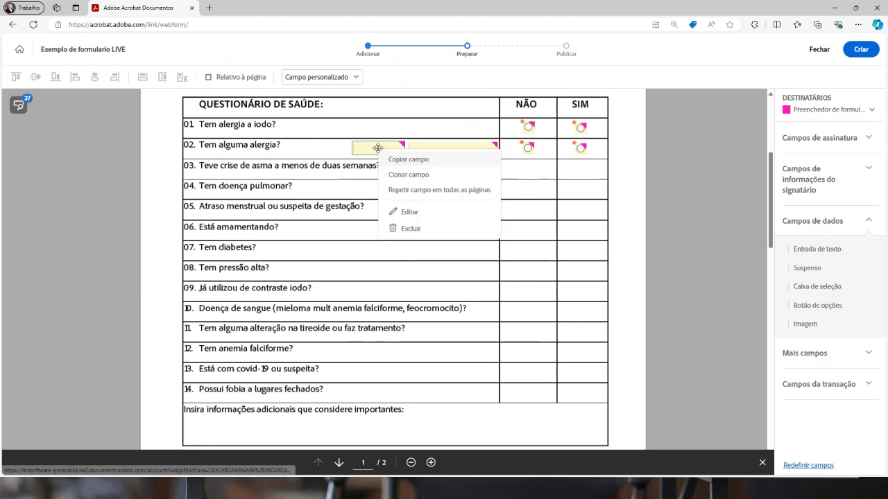
pyautogui.click(408, 212)
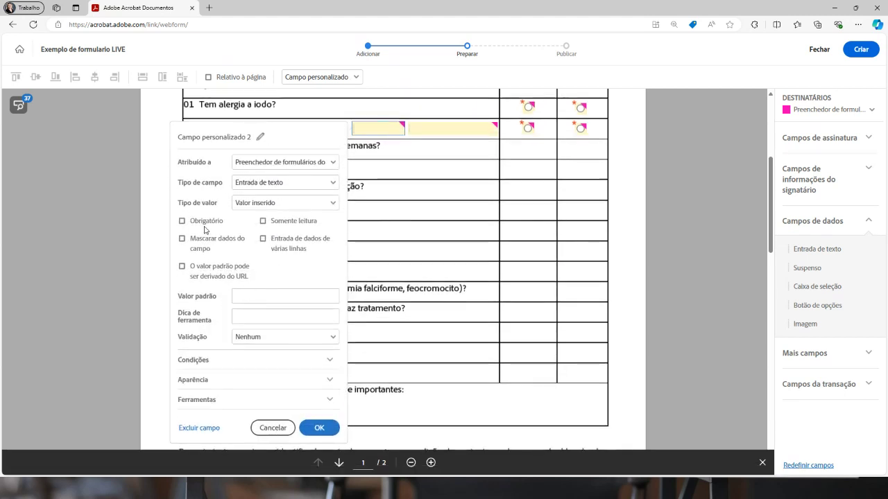
pyautogui.click(283, 224)
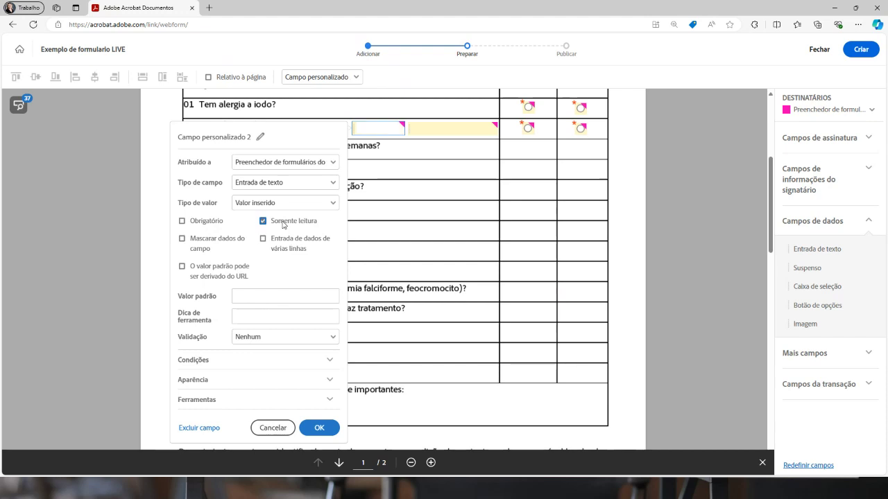
pyautogui.click(245, 293)
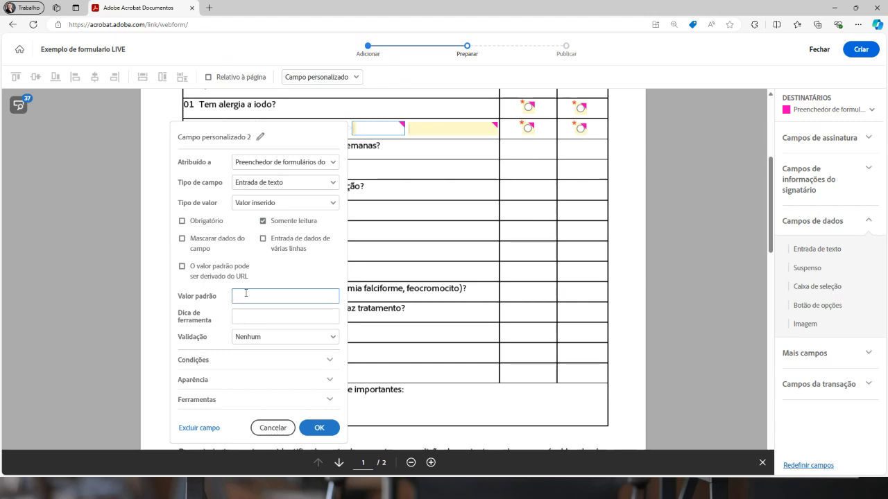
pyautogui.press('BackSpace')
pyautogui.press('BackSpace')
pyautogui.write('Qua')
pyautogui.press('BackSpace')
pyautogui.write('l')
# Show the Qual: label only when 02-ALERGIA is answered SIM
pyautogui.click(329, 361)
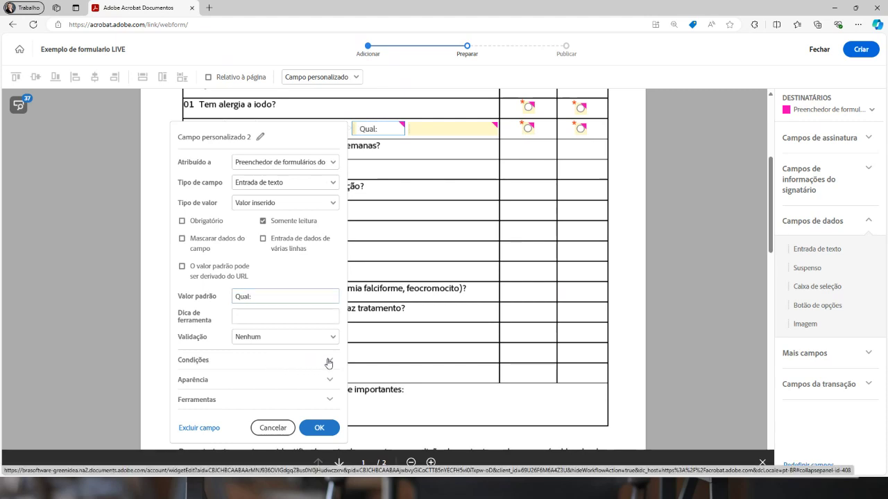
pyautogui.scroll(-2, 264, 359)
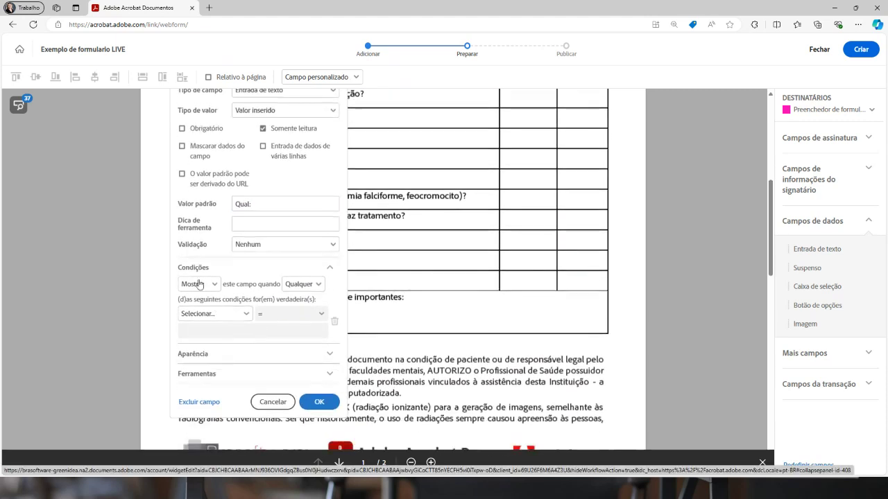
pyautogui.click(218, 318)
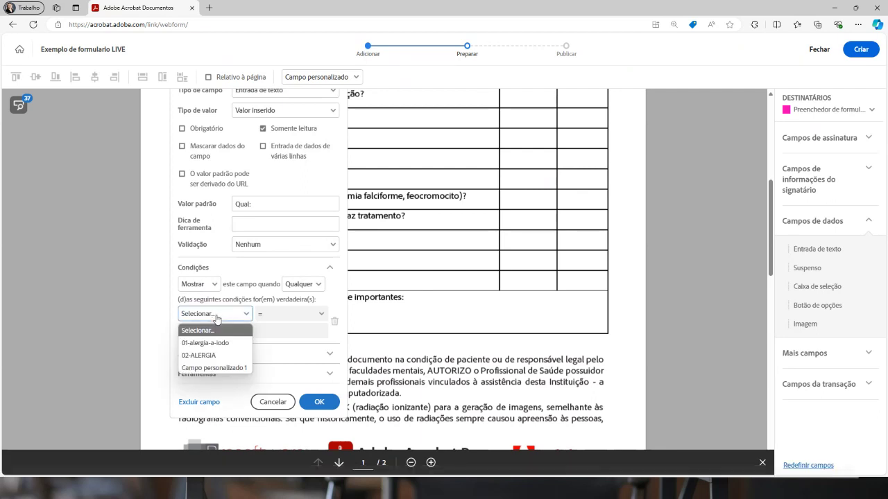
pyautogui.click(204, 357)
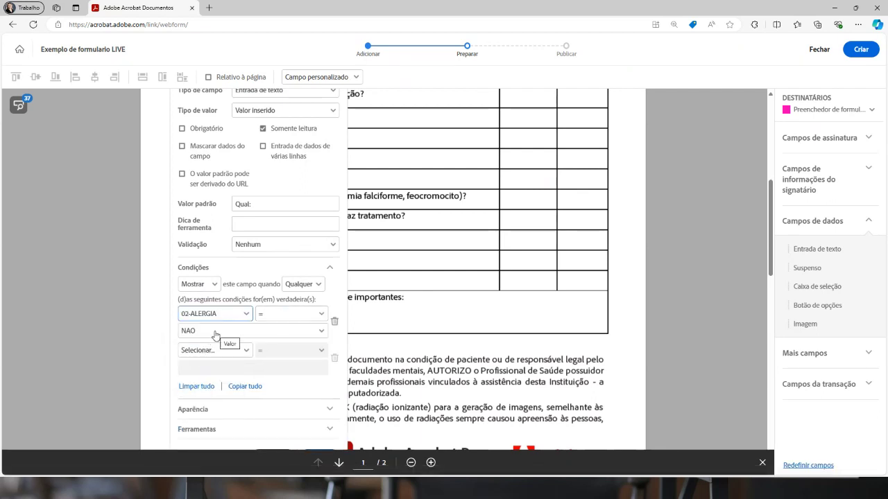
pyautogui.click(215, 332)
pyautogui.click(214, 358)
pyautogui.scroll(-1, 281, 378)
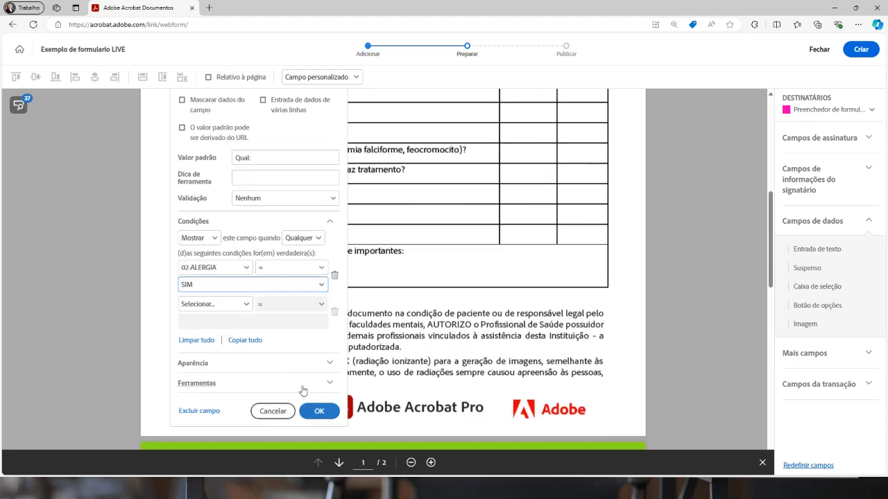
pyautogui.click(319, 411)
# Rename the answer field to 'resposta alergia 02' and make it required
pyautogui.click(440, 283)
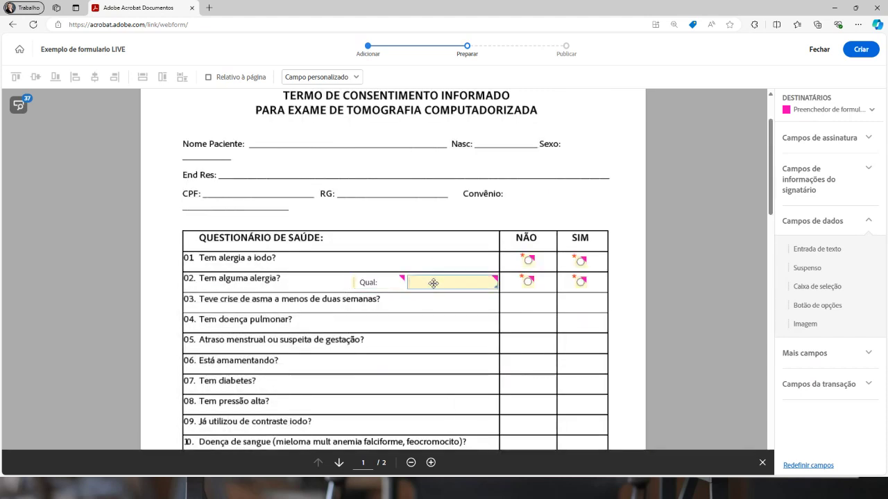
pyautogui.rightClick(433, 283)
pyautogui.click(458, 345)
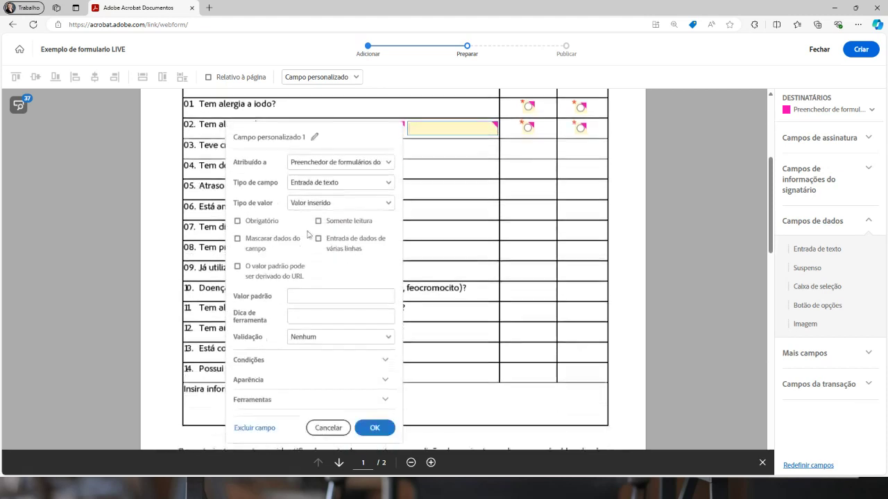
pyautogui.click(314, 137)
pyautogui.write('respo')
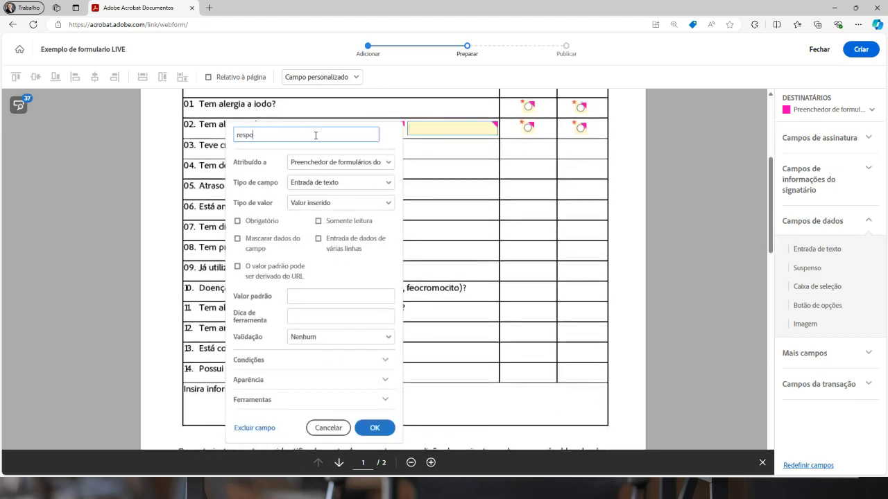
pyautogui.write('sta alergia 02')
pyautogui.press('Return')
pyautogui.click(261, 223)
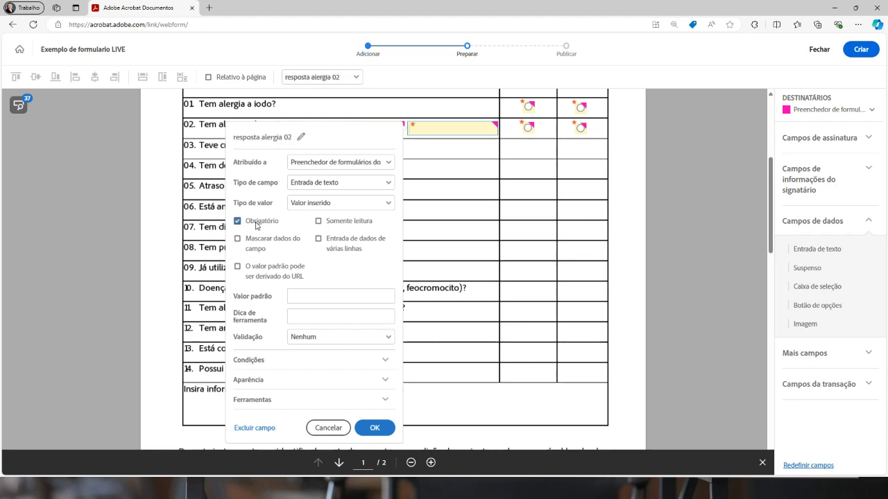
# Show the answer field only when 02-ALERGIA equals SIM
pyautogui.click(272, 360)
pyautogui.scroll(-2, 277, 347)
pyautogui.click(276, 322)
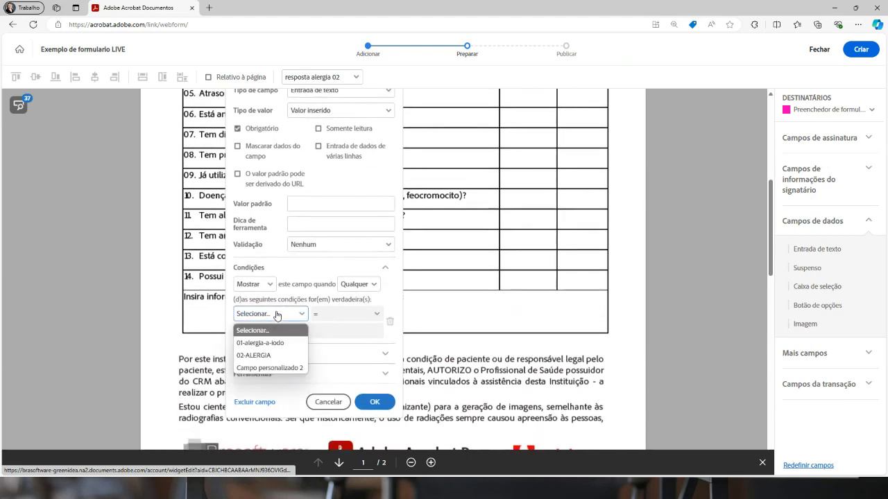
pyautogui.click(269, 356)
pyautogui.click(264, 339)
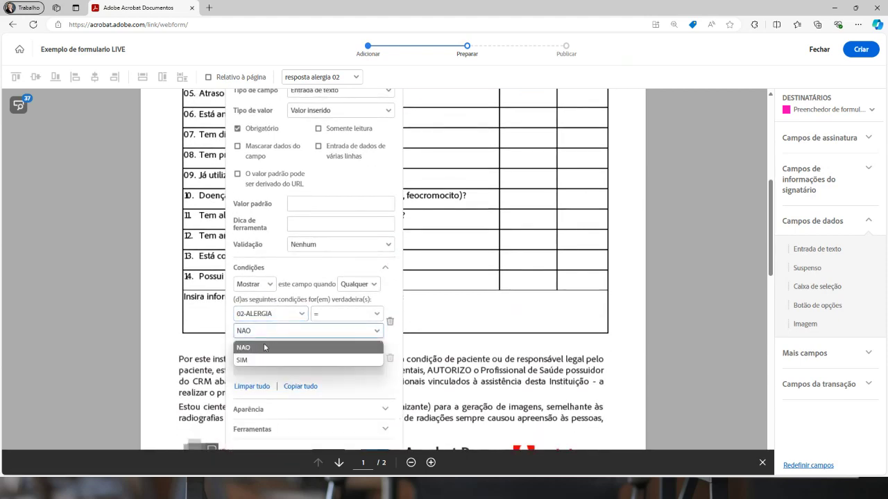
pyautogui.click(266, 357)
pyautogui.scroll(-2, 343, 354)
pyautogui.click(381, 372)
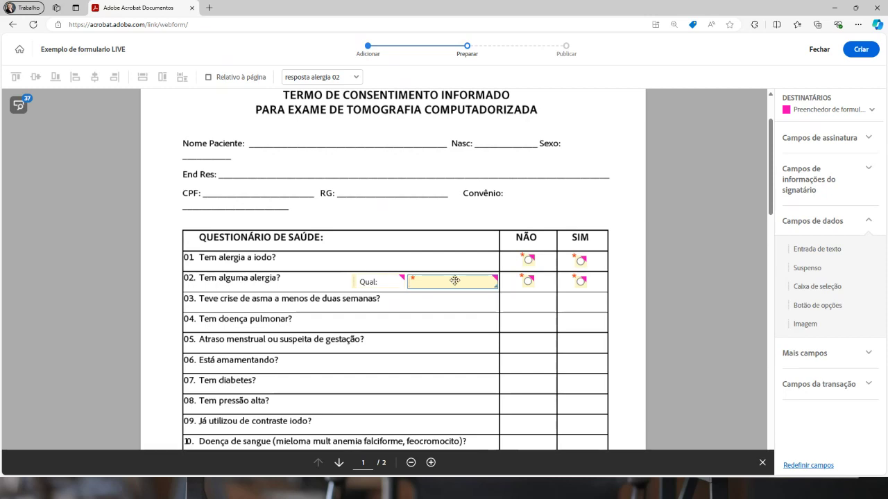
# Open a new blank browser tab
pyautogui.scroll(-5, 582, 280)
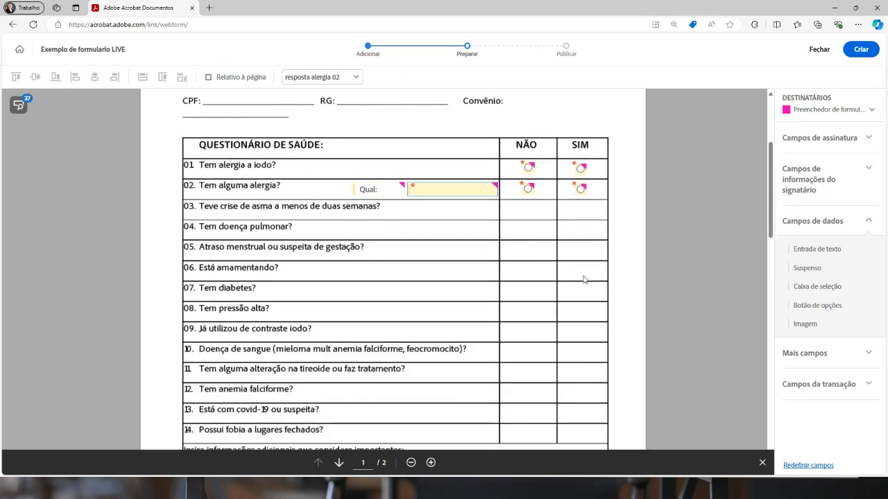
pyautogui.scroll(4, 486, 243)
pyautogui.scroll(-2, 495, 249)
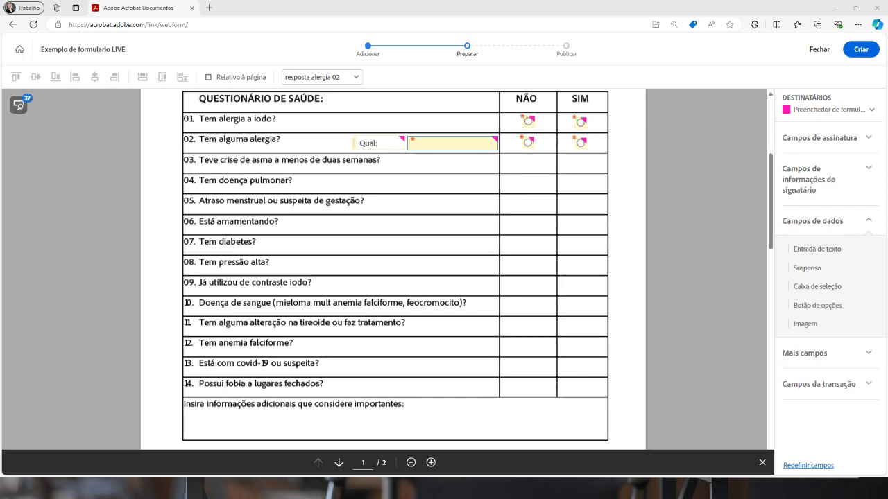
pyautogui.click(209, 8)
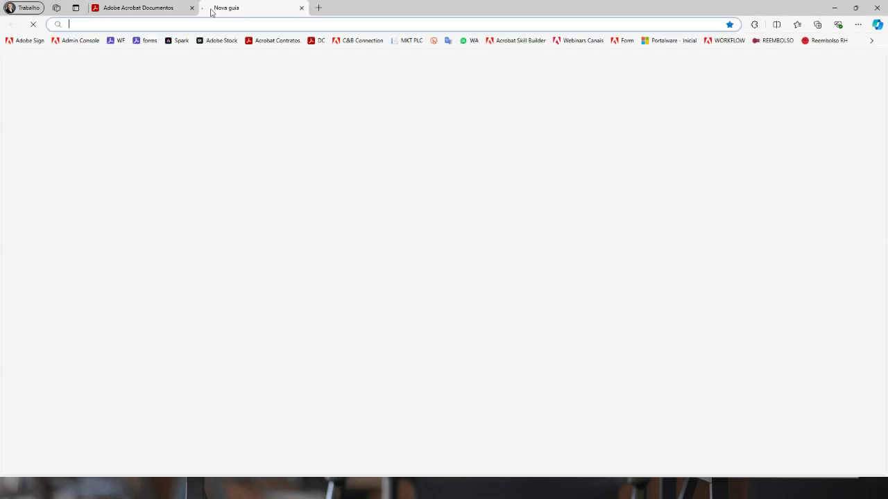
# Load the published consent form from its pasted short link
pyautogui.write('adobe.ly/3qeoR9v')
pyautogui.press('Return')
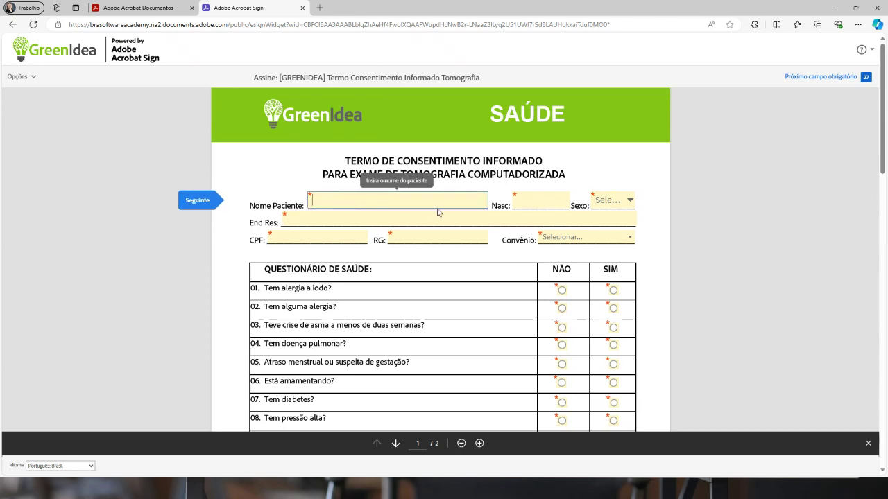
pyautogui.click(586, 239)
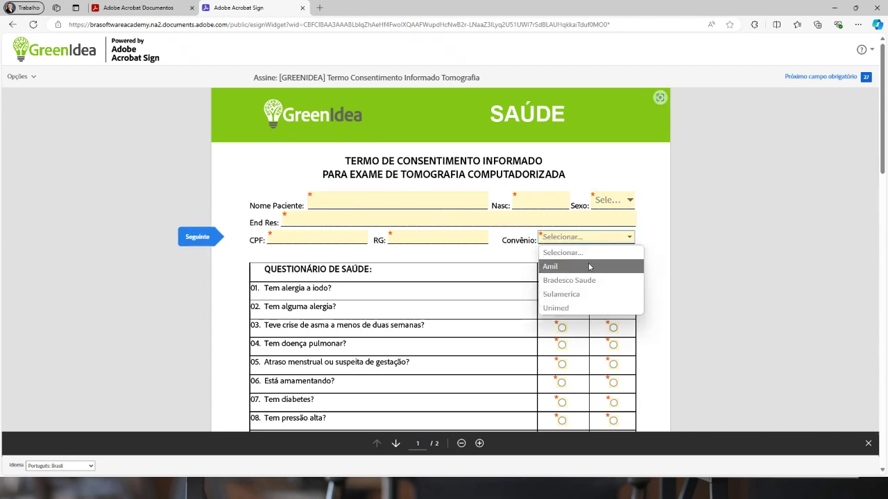
pyautogui.click(457, 259)
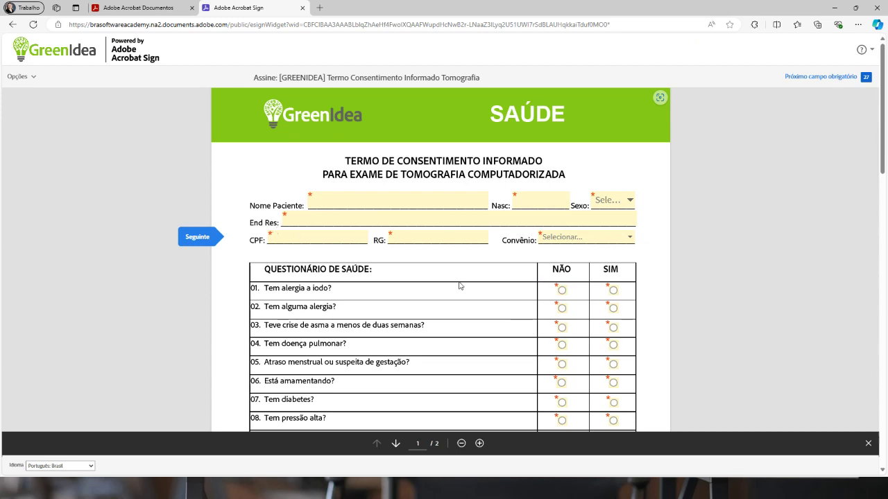
pyautogui.scroll(-1, 459, 286)
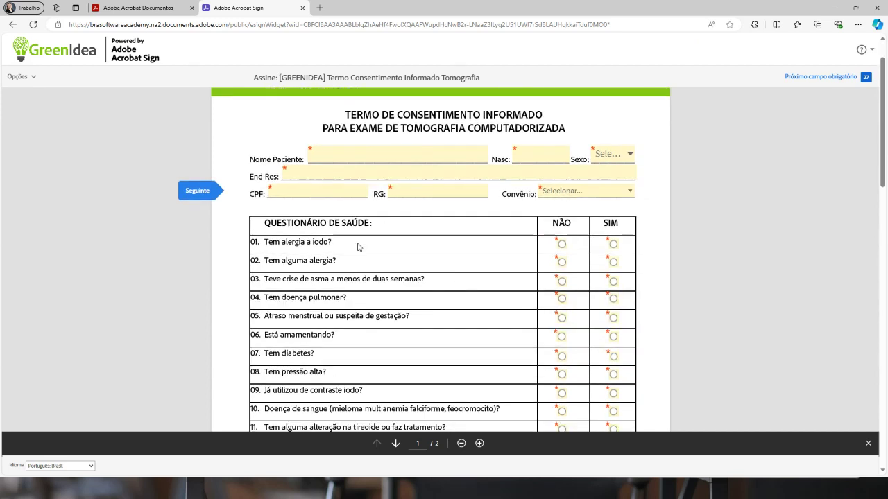
# Answer question 01 with NÃO and question 02 with SIM, then try the revealed allergy field
pyautogui.click(564, 246)
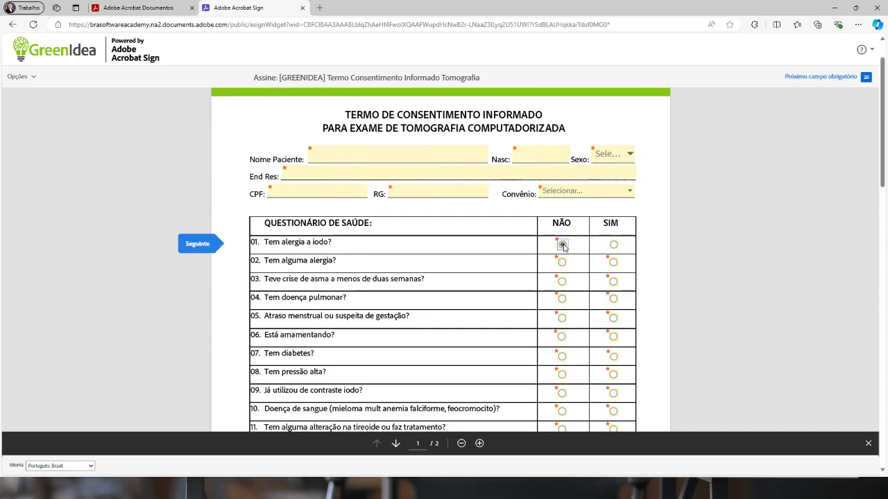
pyautogui.click(613, 262)
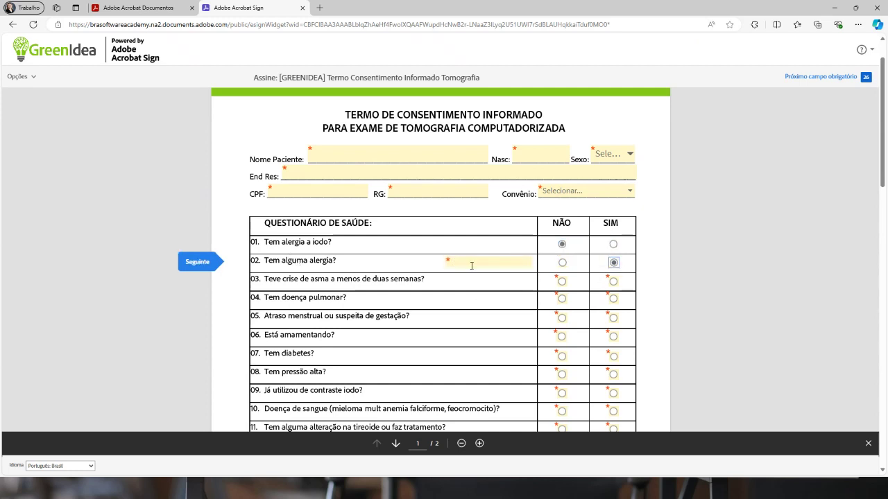
pyautogui.click(461, 262)
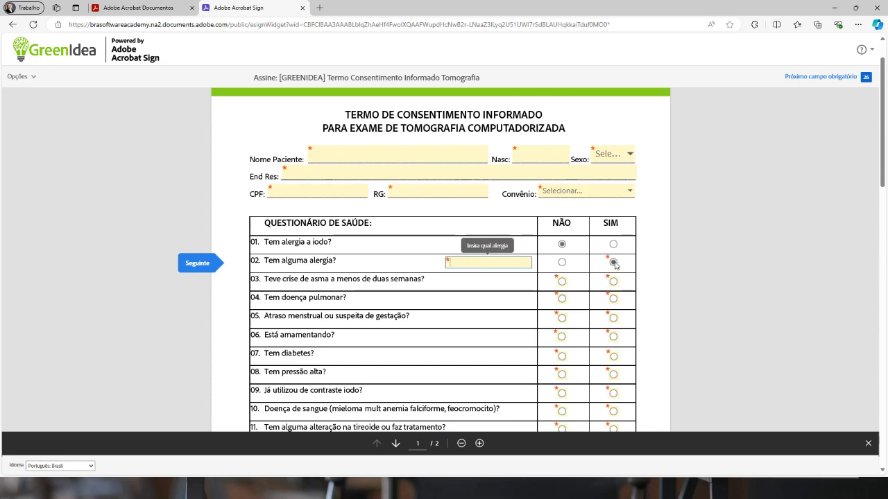
pyautogui.click(658, 257)
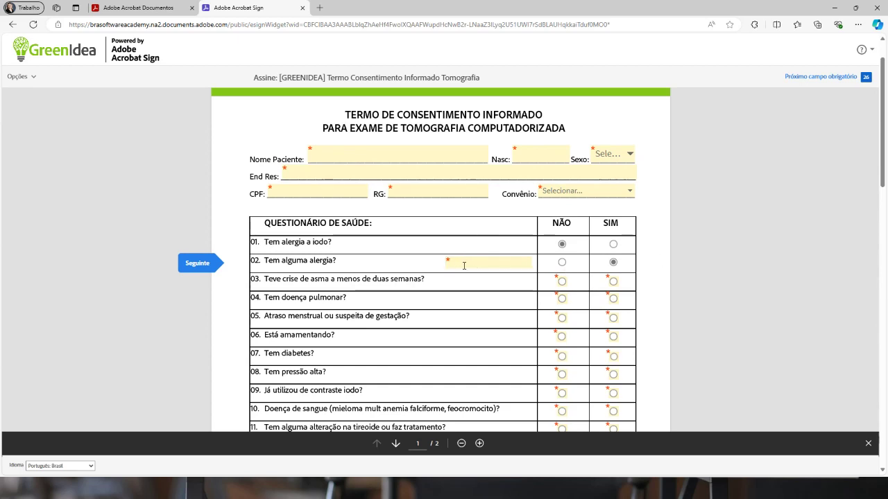
# Switch the filler from Paciente to Responsável so the kinship question 'Qual o grau de parentesco?' appears
pyautogui.scroll(-3, 456, 268)
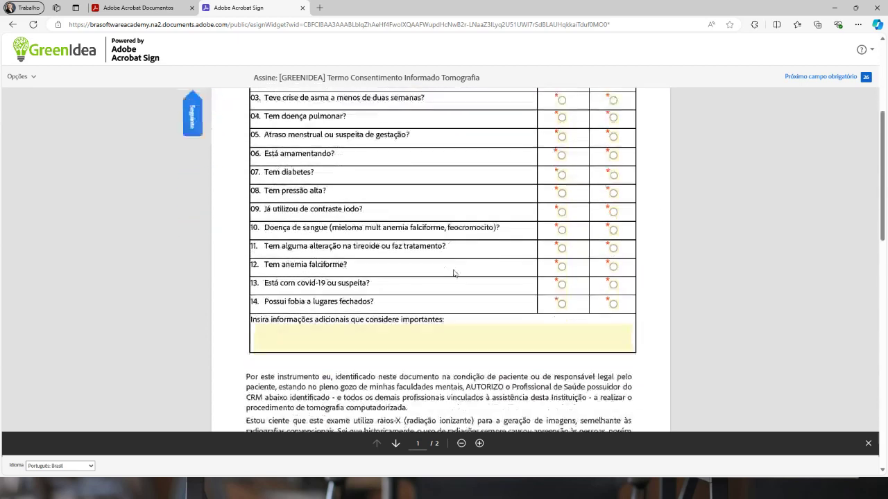
pyautogui.scroll(-8, 454, 273)
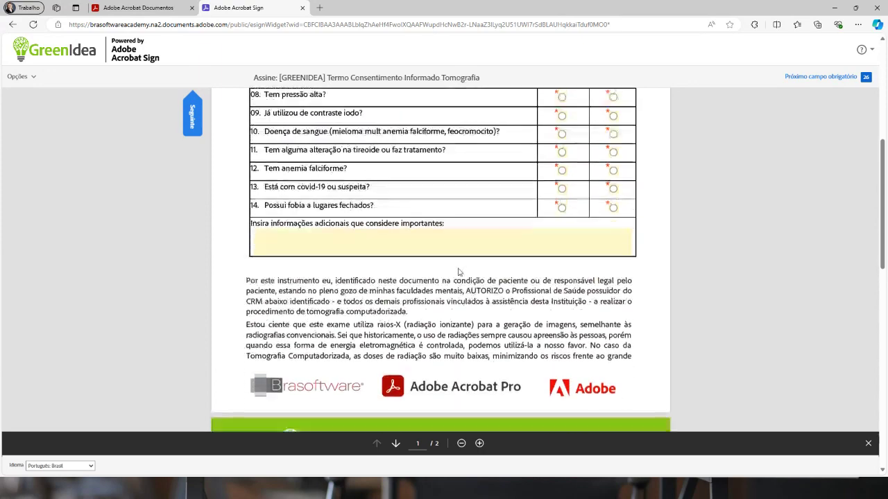
pyautogui.scroll(-2, 462, 274)
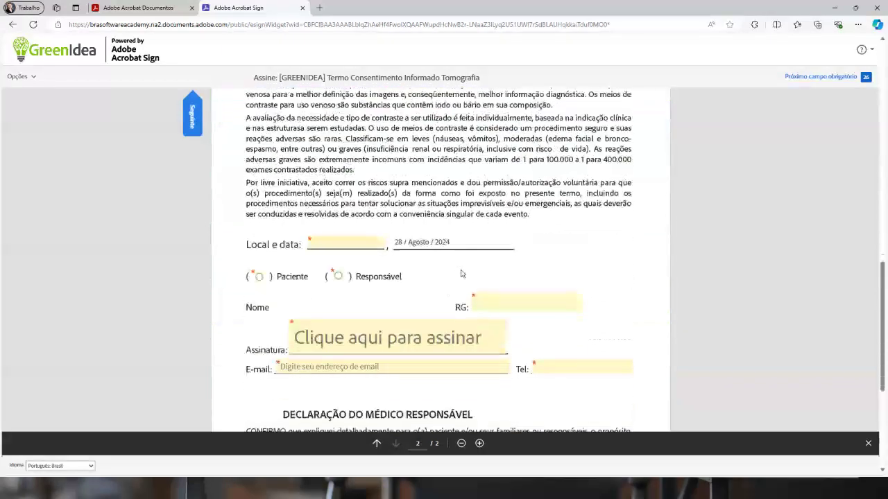
pyautogui.scroll(2, 329, 242)
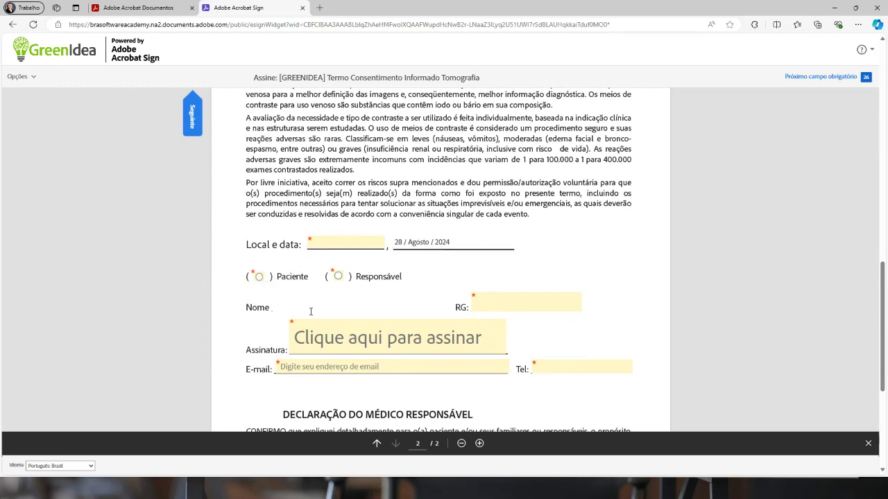
pyautogui.click(258, 278)
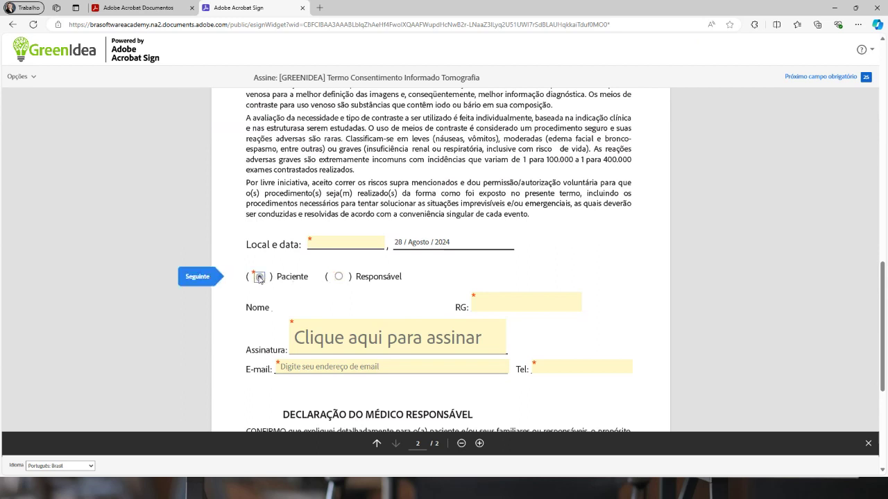
pyautogui.click(338, 277)
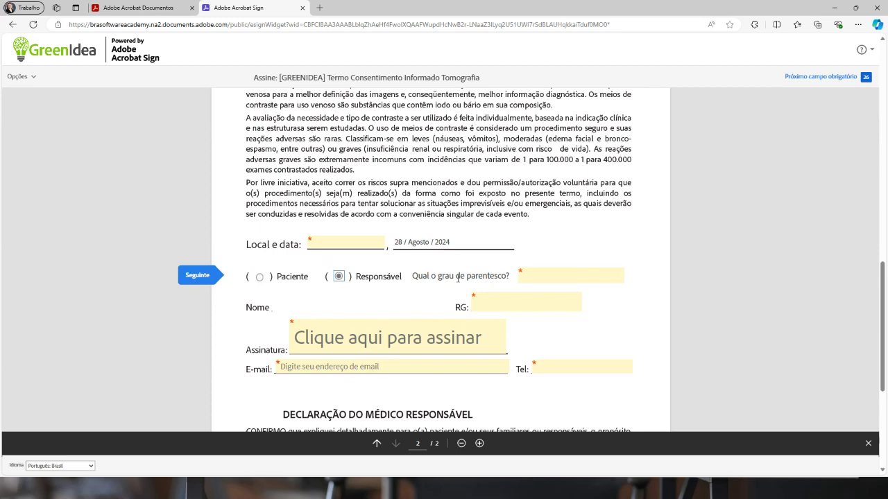
pyautogui.moveTo(427, 276); pyautogui.dragTo(495, 286)
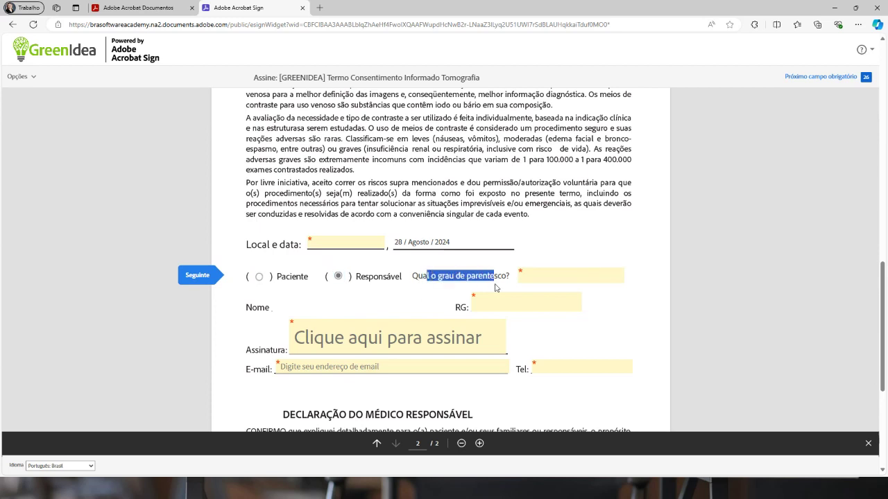
pyautogui.click(502, 279)
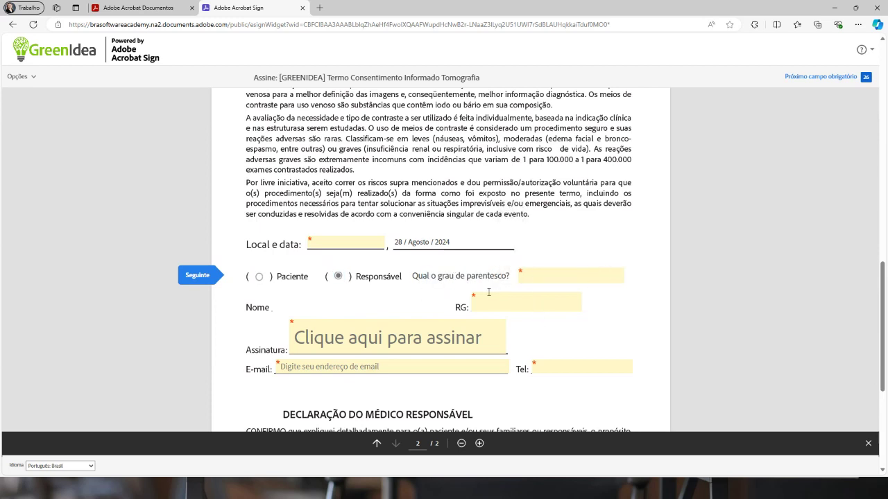
pyautogui.scroll(-3, 593, 299)
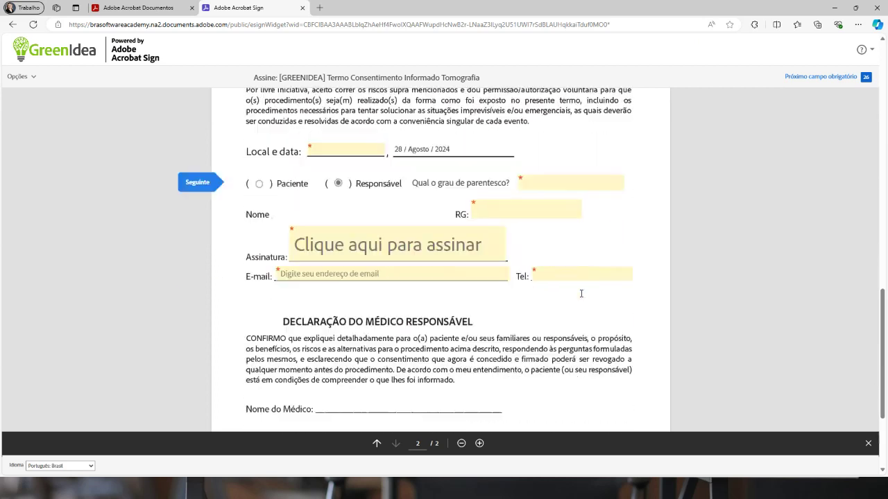
pyautogui.scroll(3, 579, 296)
pyautogui.scroll(-2, 574, 301)
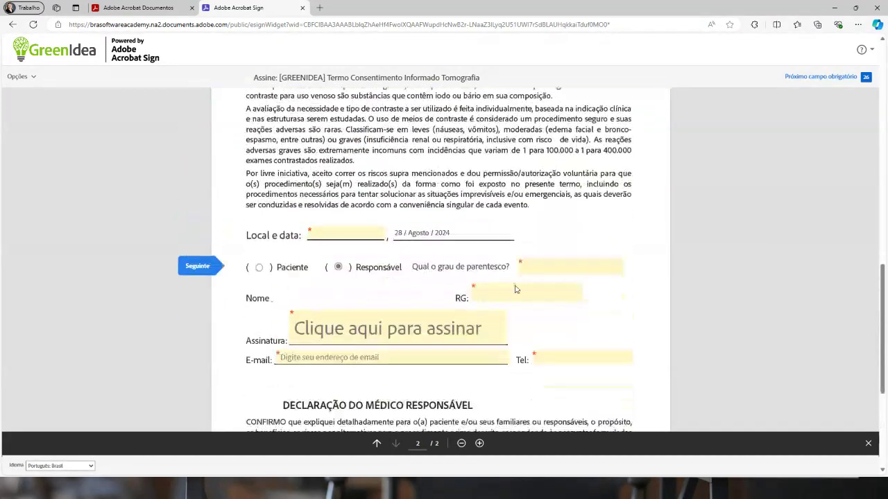
pyautogui.scroll(-2, 527, 277)
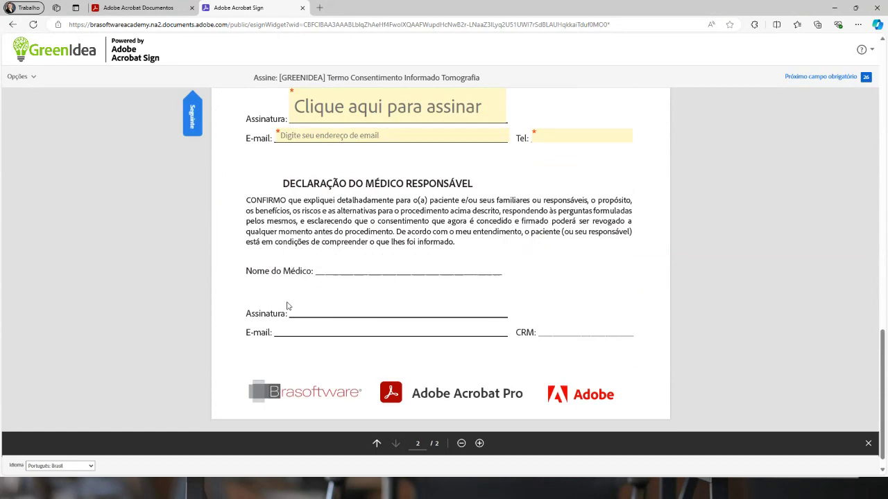
pyautogui.scroll(15, 398, 279)
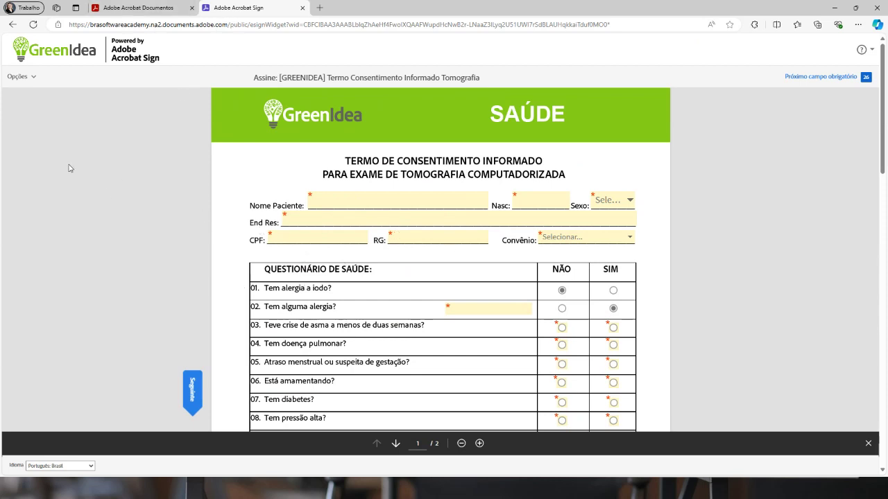
pyautogui.click(181, 8)
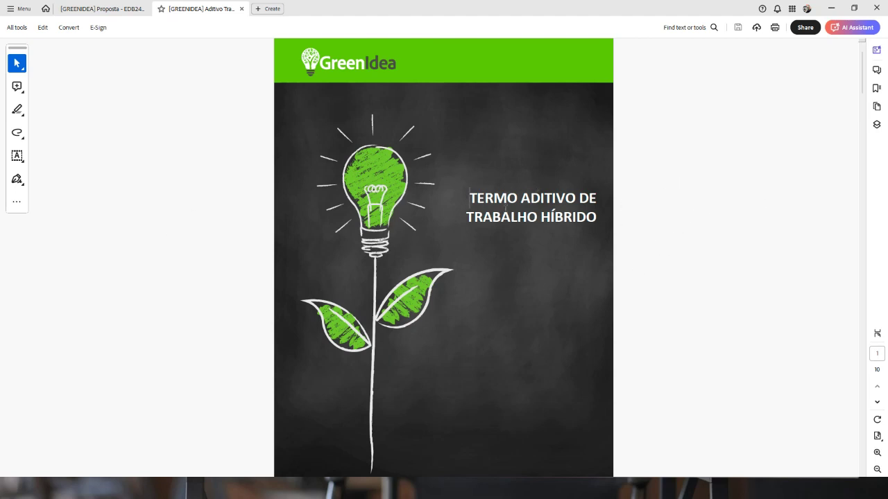
pyautogui.scroll(-3, 622, 234)
pyautogui.scroll(1, 622, 234)
pyautogui.scroll(-2, 620, 234)
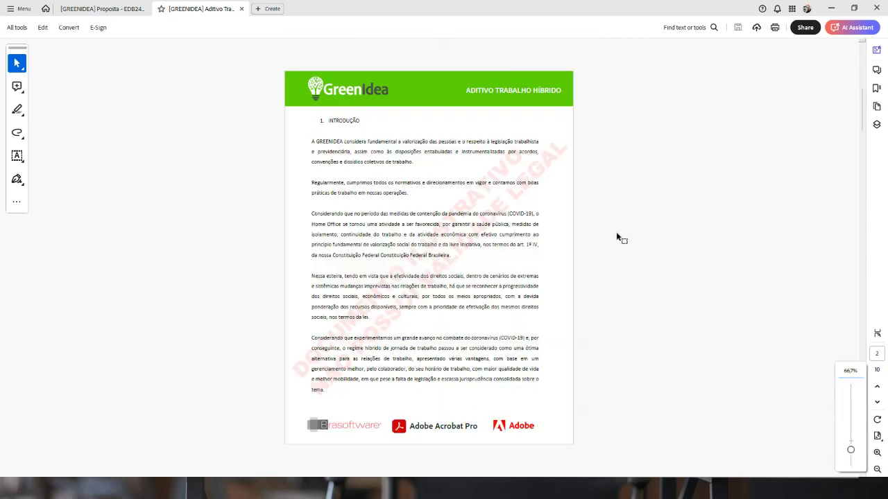
pyautogui.scroll(-8, 738, 343)
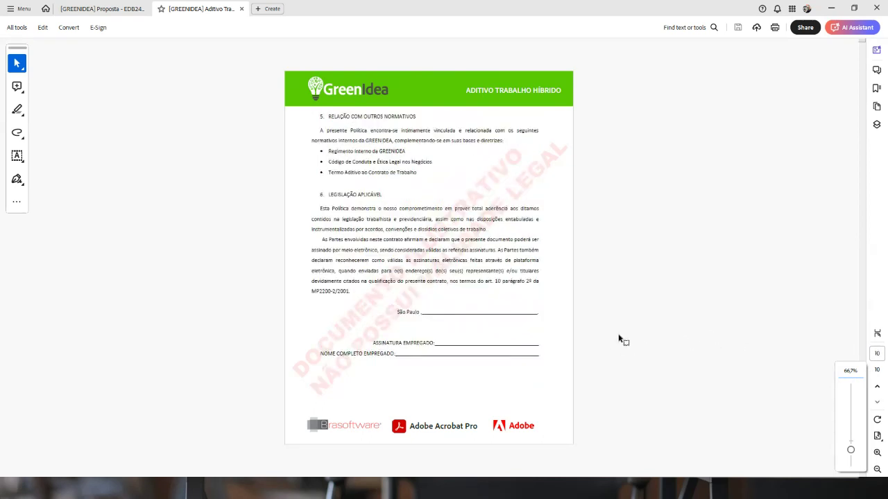
pyautogui.scroll(2, 532, 344)
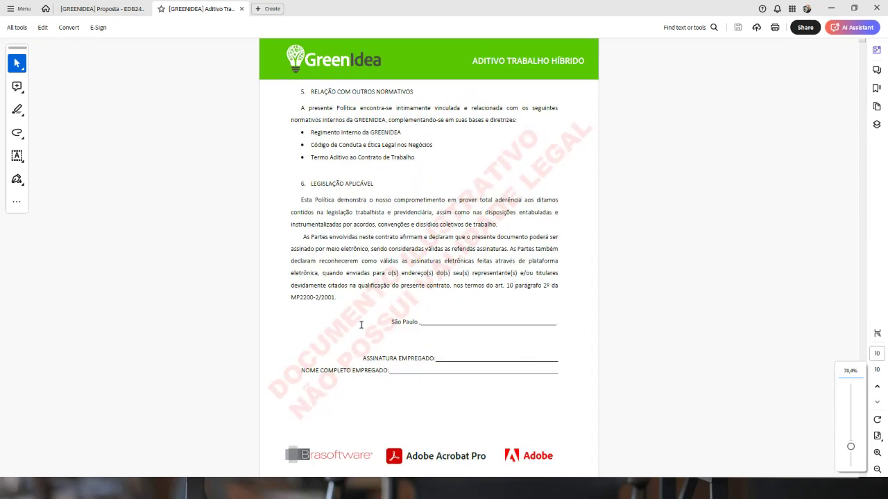
pyautogui.moveTo(425, 322); pyautogui.dragTo(556, 323)
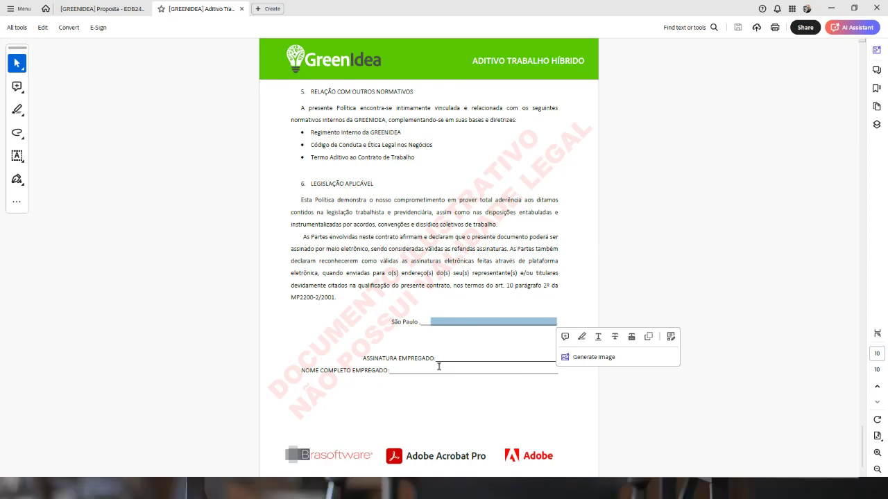
pyautogui.moveTo(445, 362); pyautogui.dragTo(552, 361)
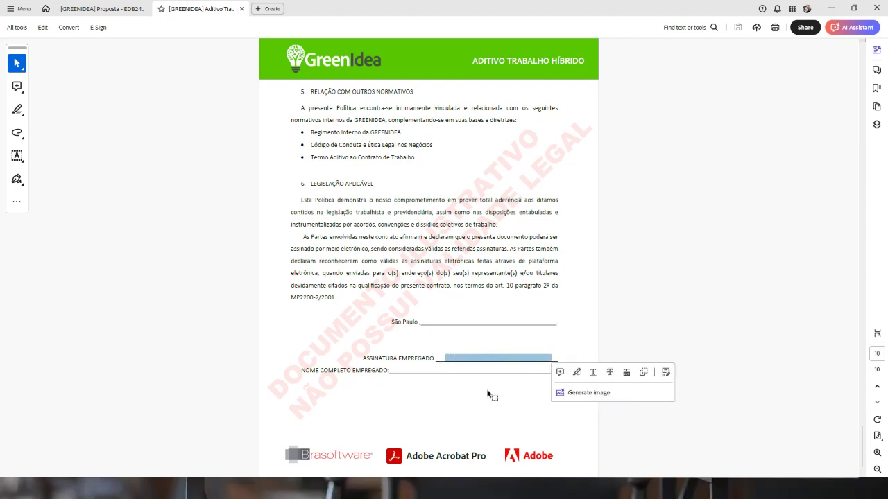
pyautogui.moveTo(402, 372); pyautogui.dragTo(526, 372)
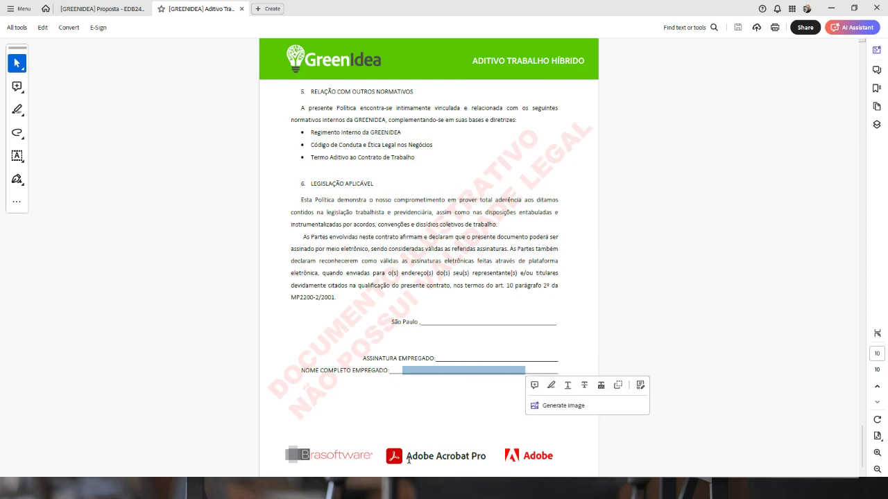
pyautogui.moveTo(426, 324); pyautogui.dragTo(534, 324)
pyautogui.moveTo(454, 360); pyautogui.dragTo(551, 370)
pyautogui.click(441, 373)
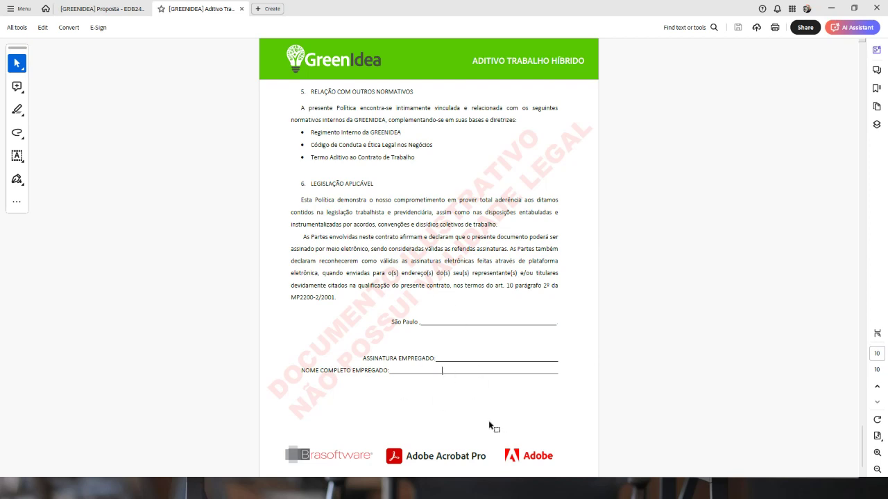
# Close all desktop Acrobat tabs and open Assinatura eletrônica > Envio em massa
pyautogui.click(878, 9)
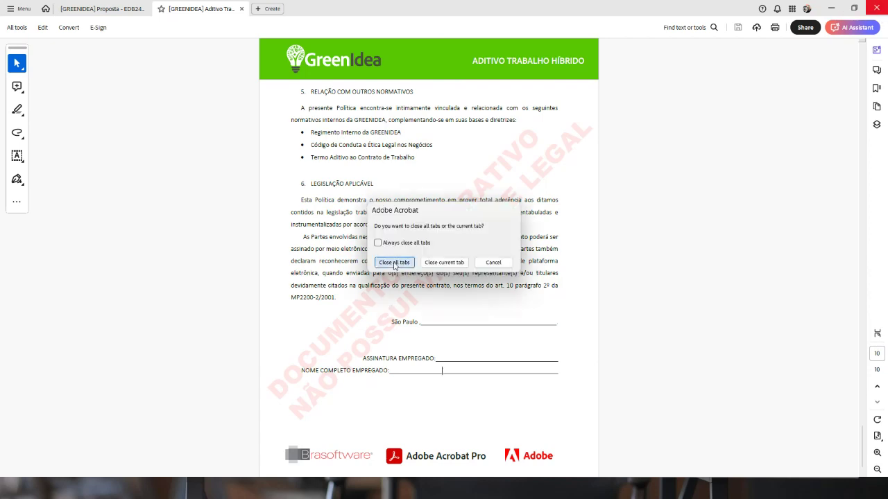
pyautogui.click(394, 263)
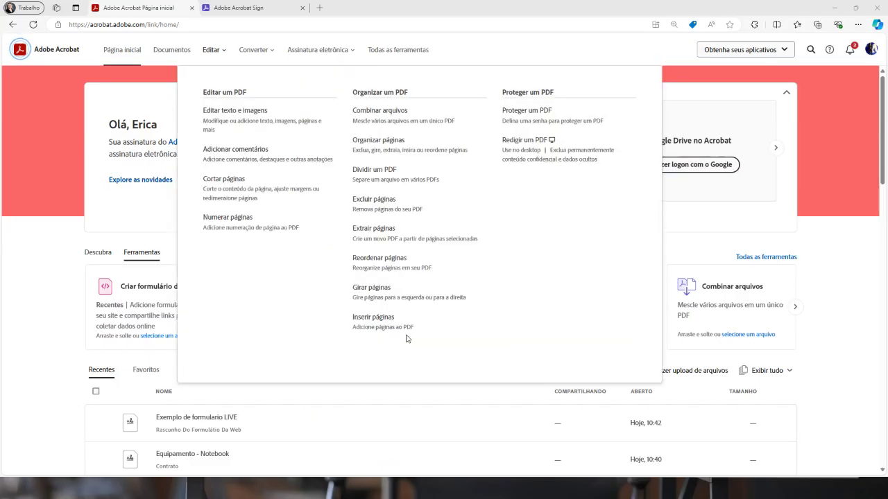
pyautogui.moveTo(340, 51)
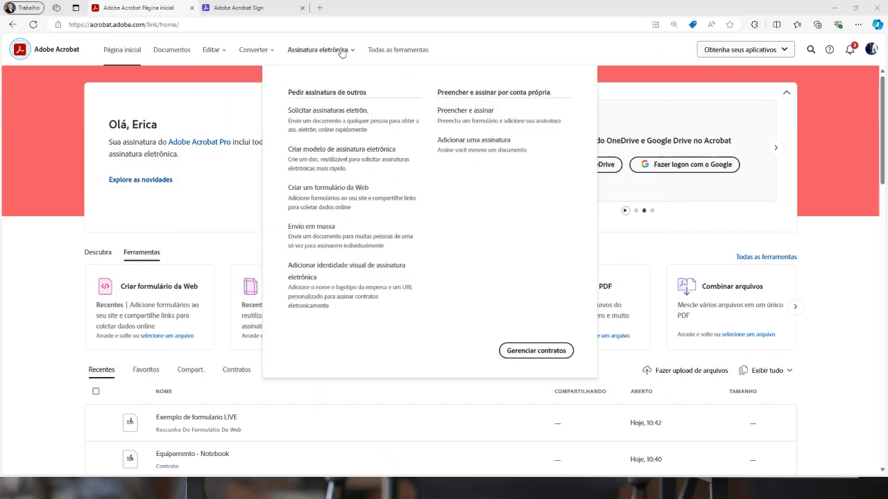
pyautogui.click(331, 236)
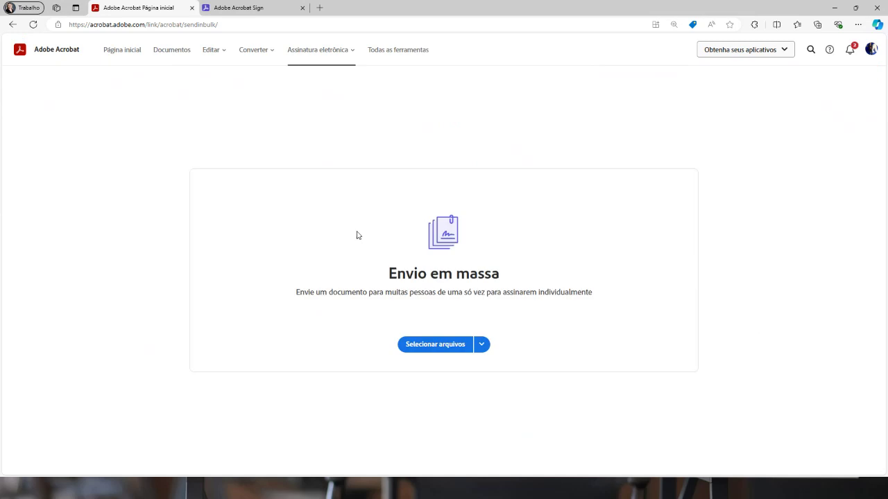
# Upload '[GREENIDEA] Aditivo Trabalho Hibrido.pdf' from the 04_RH - envio em massa folder
pyautogui.click(446, 347)
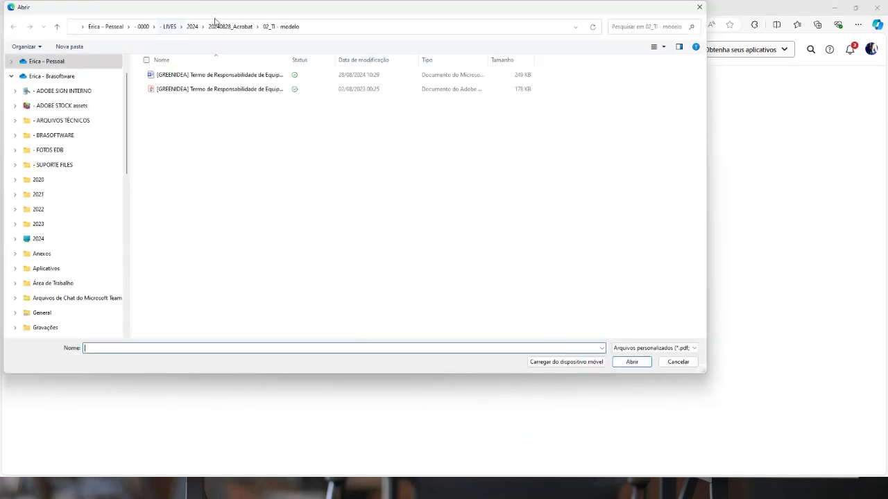
pyautogui.click(231, 27)
pyautogui.click(174, 119)
pyautogui.doubleClick(173, 119)
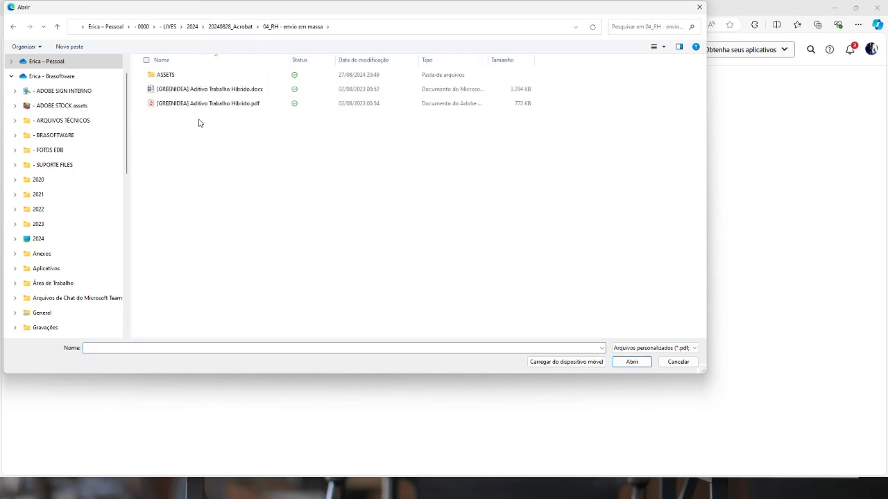
pyautogui.click(199, 106)
pyautogui.click(630, 362)
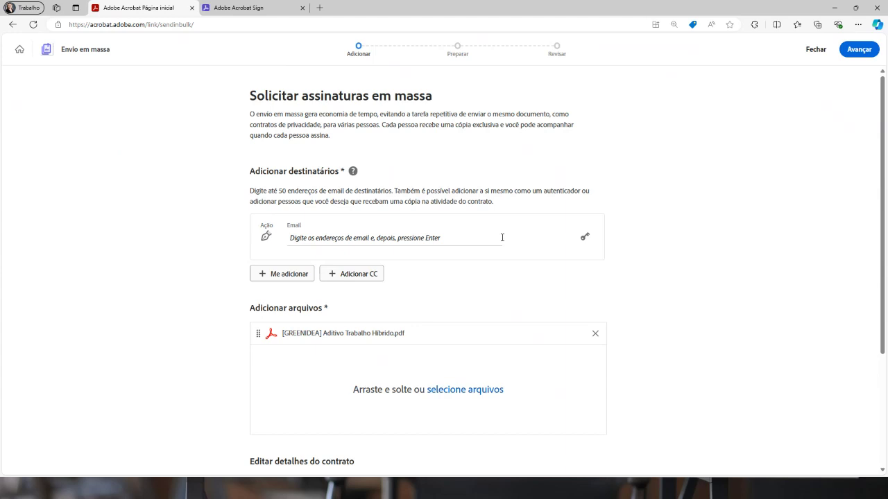
# Add four recipients, typing each signer's name and picking the suggested e-mail address
pyautogui.click(294, 238)
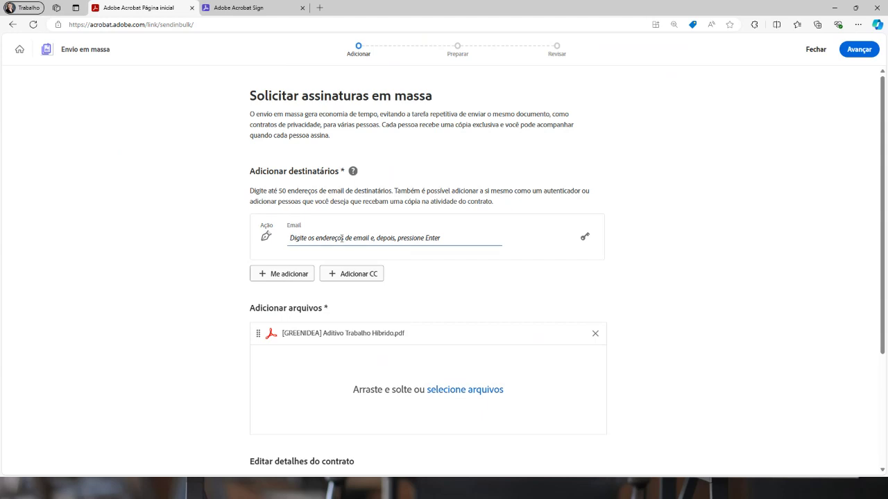
pyautogui.write('tia')
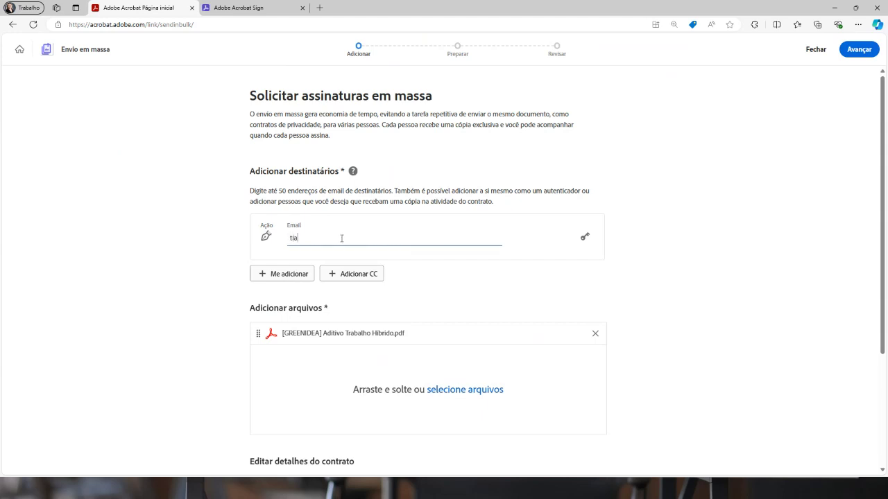
pyautogui.write('go')
pyautogui.click(334, 264)
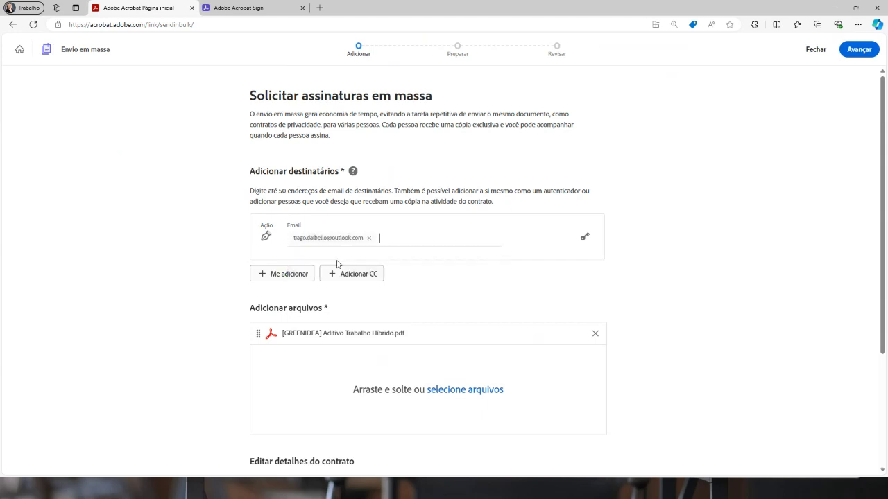
pyautogui.write('duda')
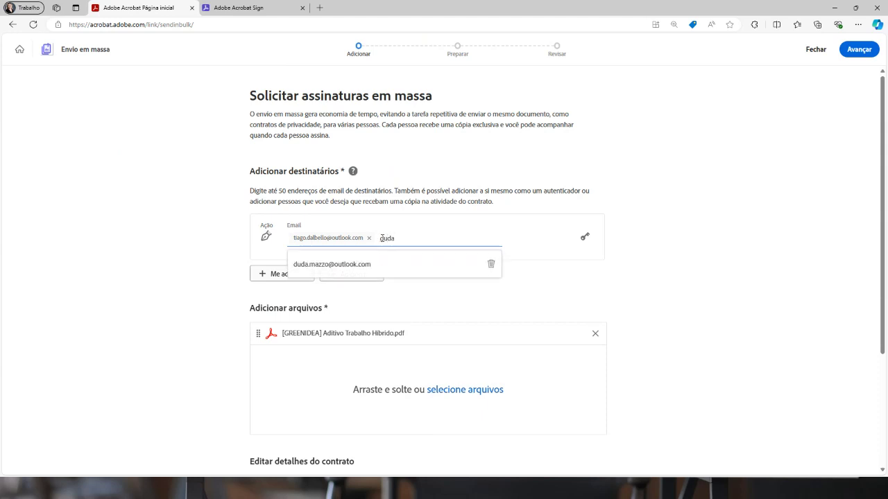
pyautogui.click(352, 264)
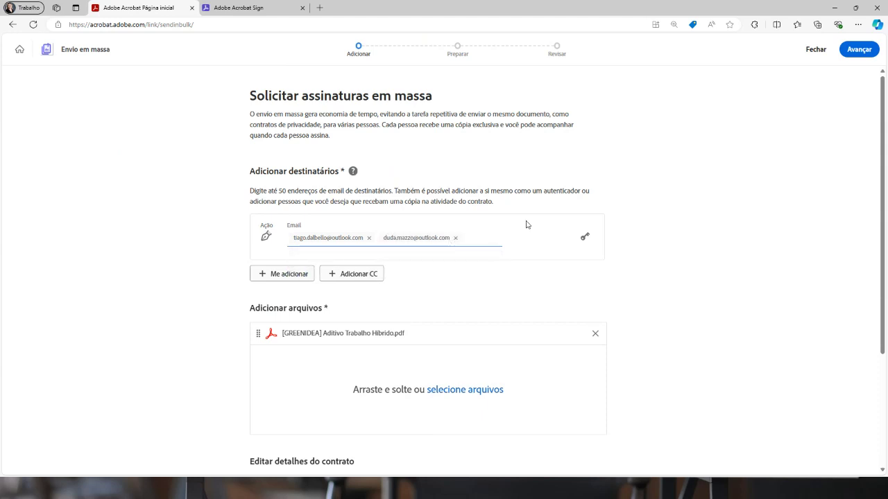
pyautogui.write('at')
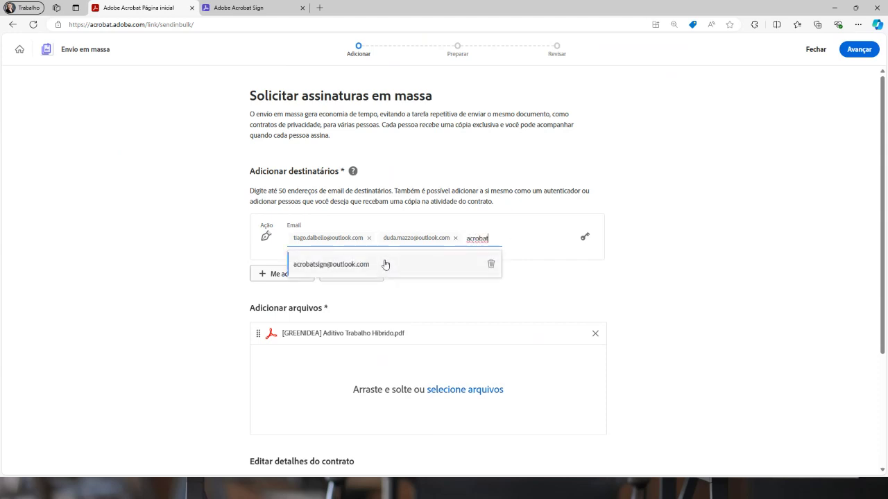
pyautogui.click(387, 264)
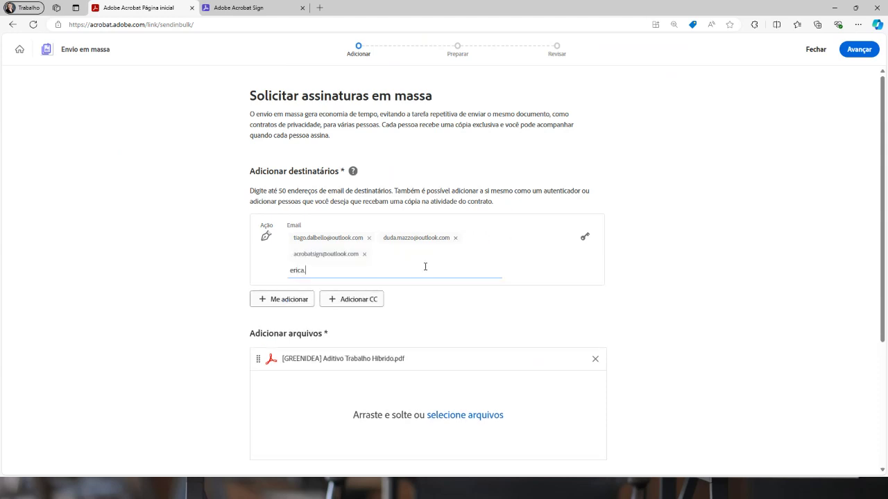
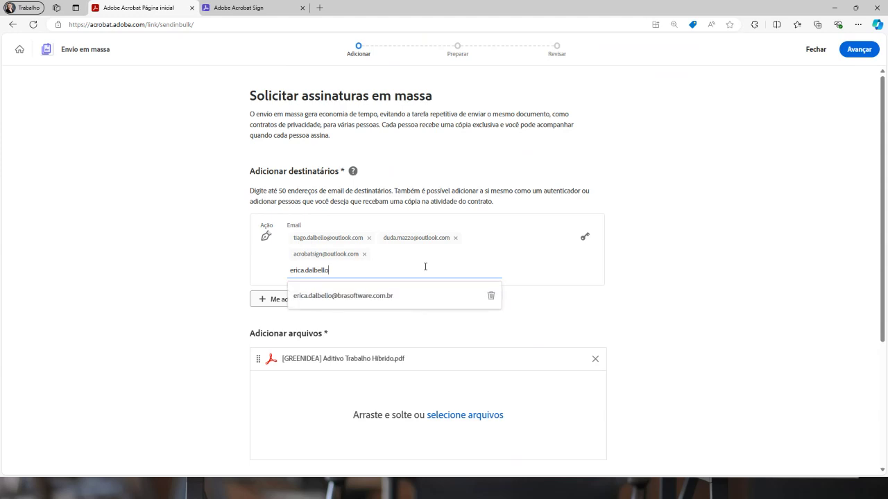
pyautogui.click(392, 297)
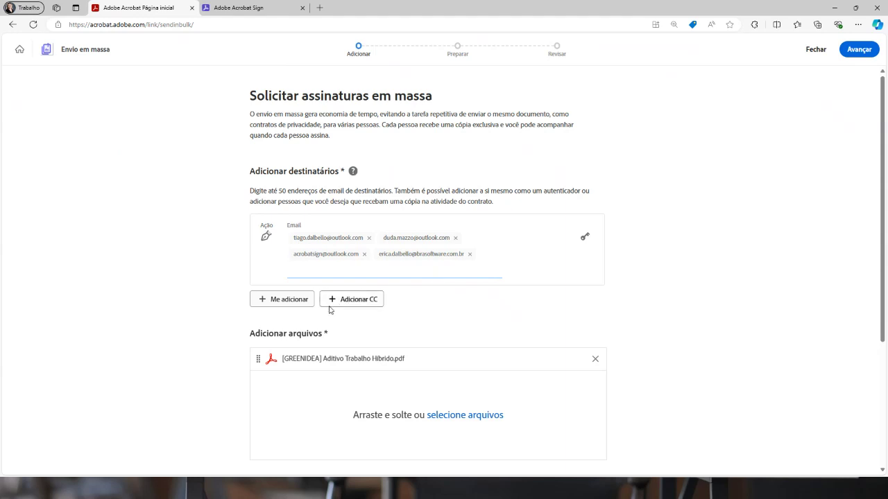
pyautogui.scroll(-2, 593, 258)
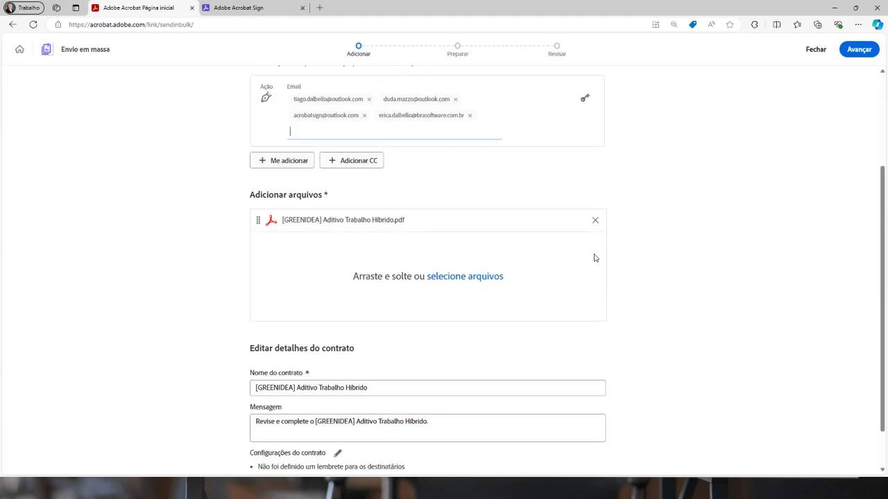
# Append '- LIVE' to the agreement name
pyautogui.scroll(-1, 422, 231)
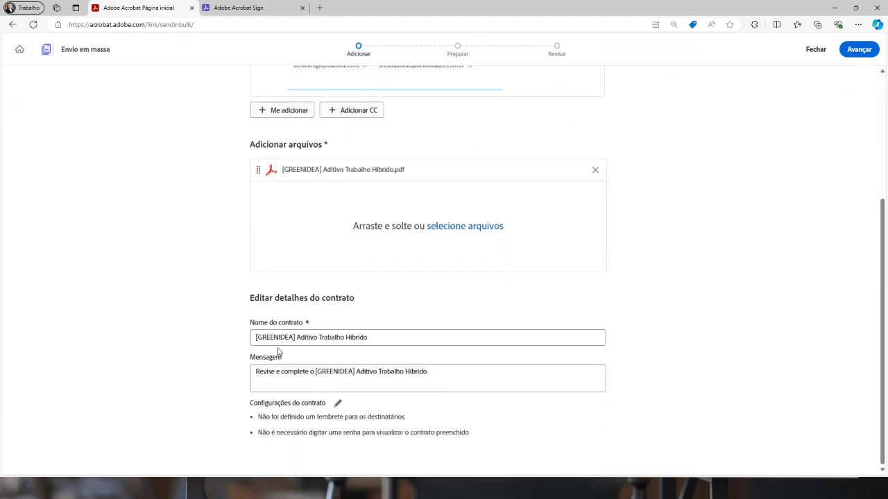
pyautogui.click(408, 342)
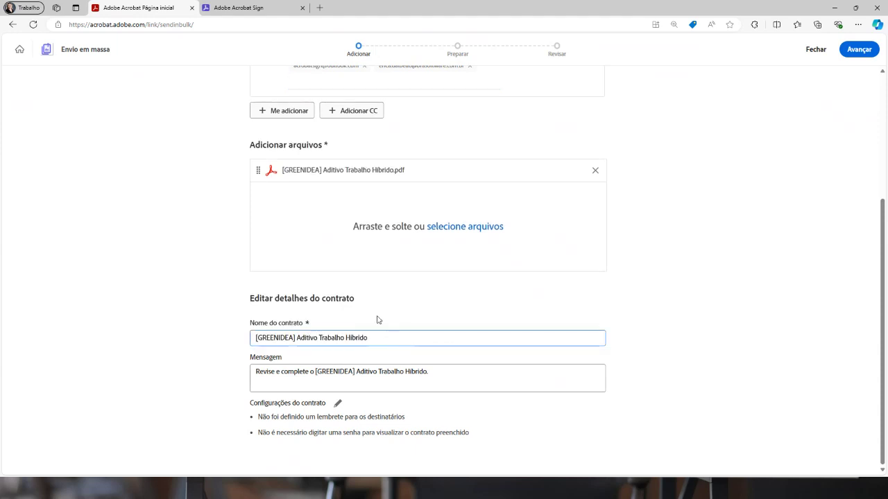
pyautogui.write('- LIVE')
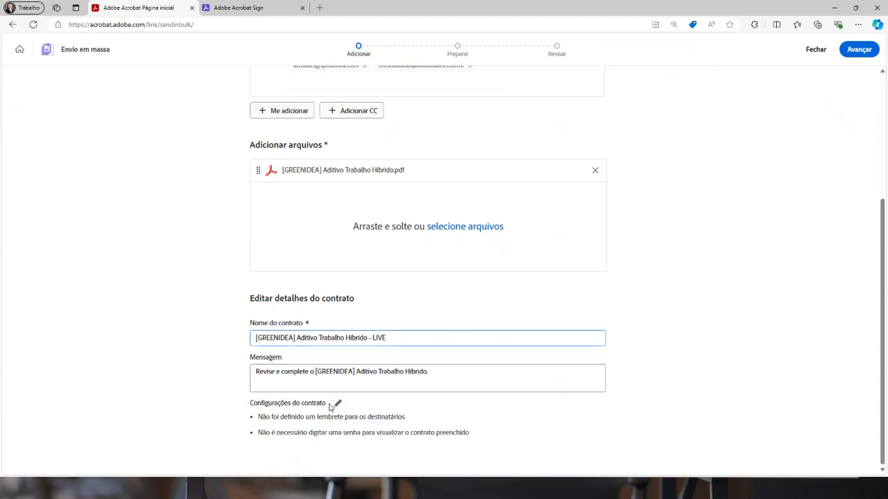
# Add a recipient reminder repeating Todo dia útil and save the settings
pyautogui.click(338, 403)
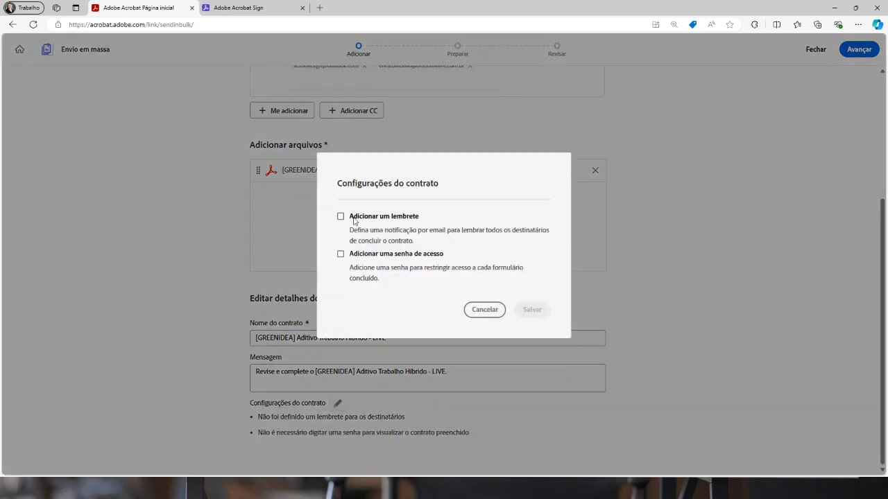
pyautogui.click(341, 217)
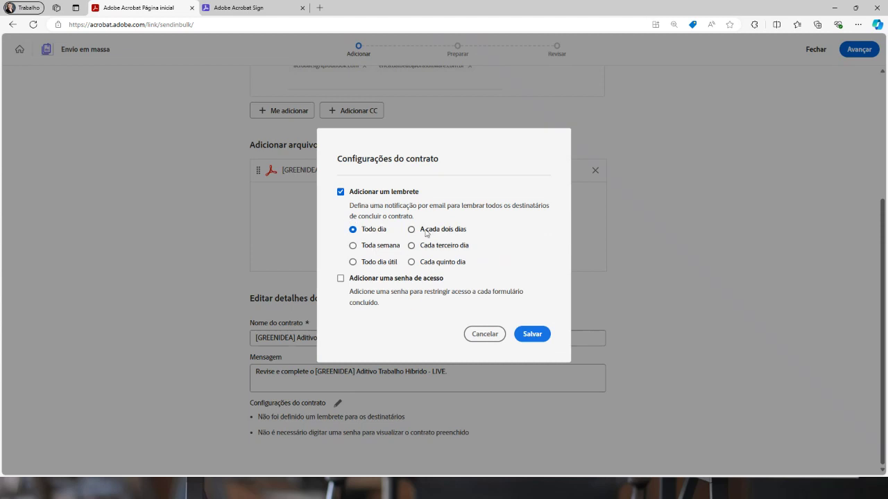
pyautogui.click(373, 265)
pyautogui.click(533, 334)
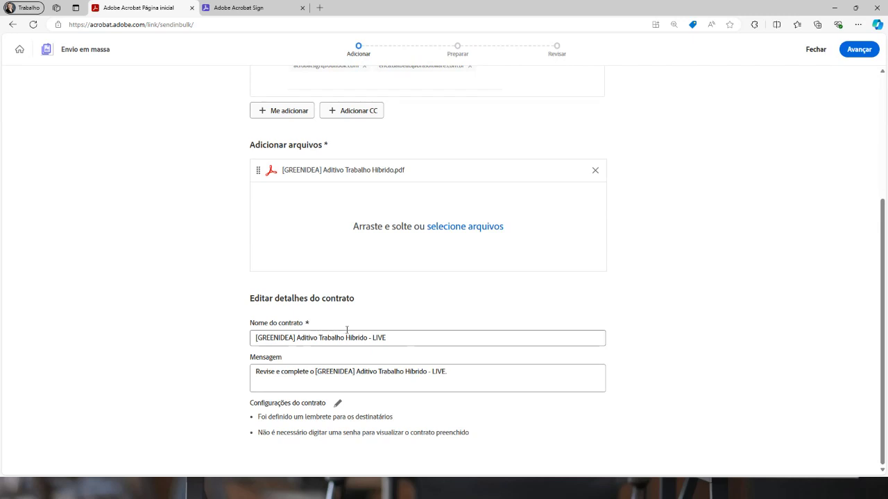
pyautogui.scroll(3, 506, 328)
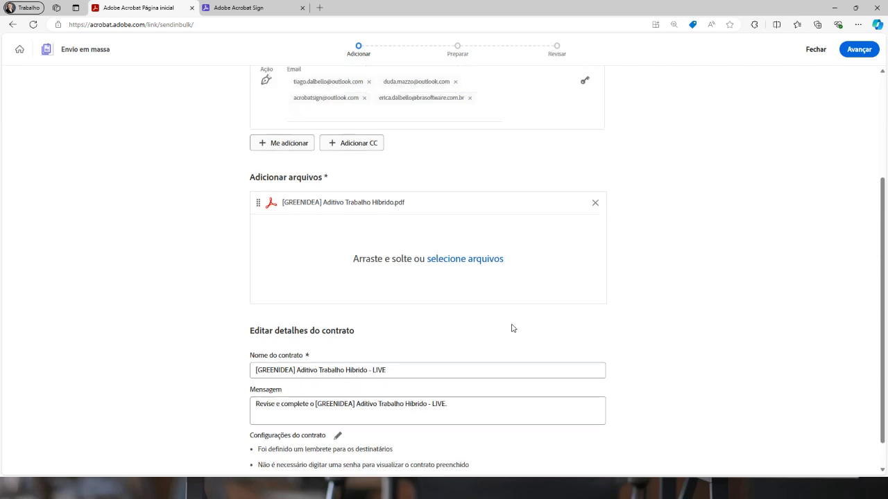
# Continue to field preparation and dismiss the detected form-fields notice
pyautogui.click(858, 49)
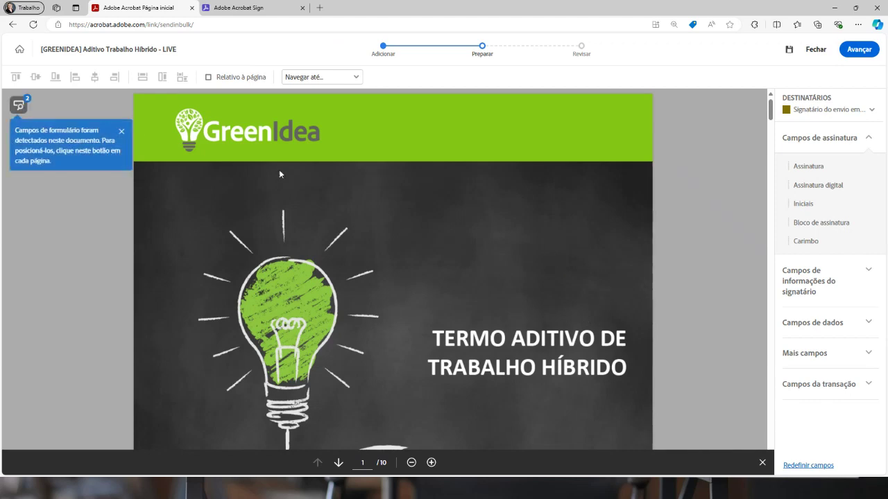
pyautogui.click(122, 132)
pyautogui.scroll(-10, 535, 300)
pyautogui.moveTo(770, 154); pyautogui.dragTo(782, 447)
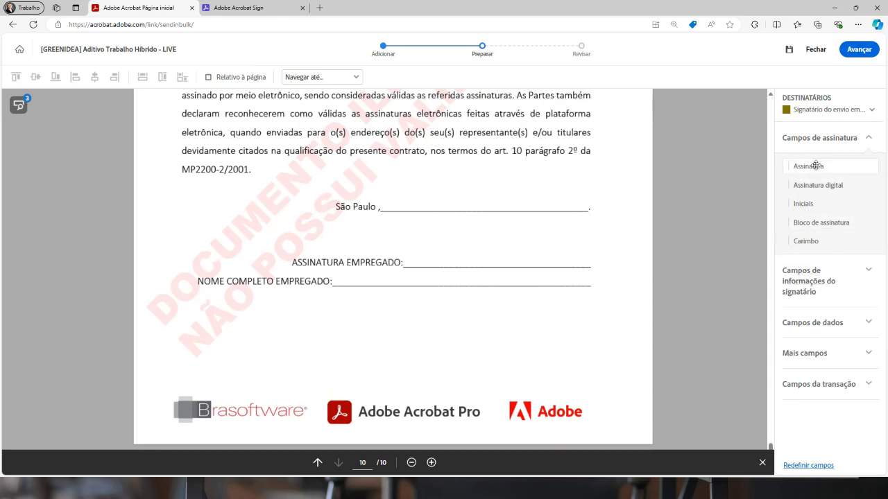
# Place signature, NOME COMPLETO full-name, and São Paulo date fields on the last page
pyautogui.moveTo(808, 167)
pyautogui.mouseDown()
pyautogui.moveTo(706, 168)
pyautogui.moveTo(467, 229)
pyautogui.moveTo(403, 228)
pyautogui.mouseUp()
pyautogui.moveTo(589, 247); pyautogui.dragTo(591, 268)
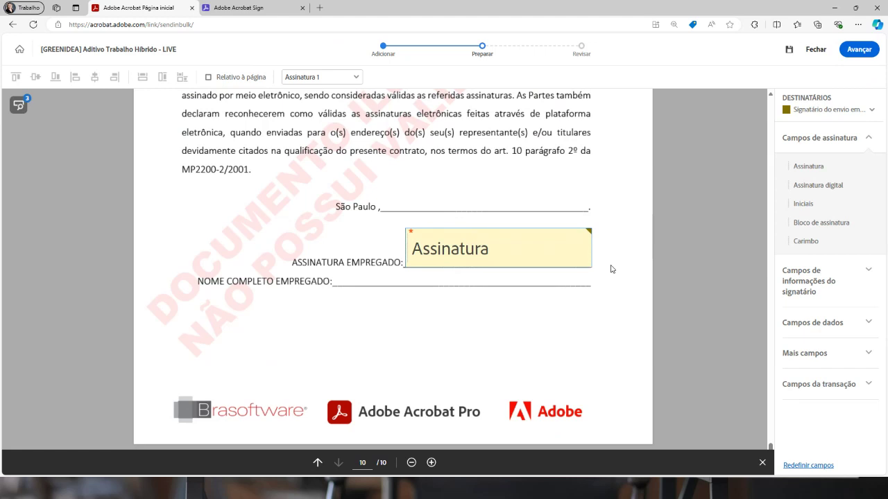
pyautogui.click(810, 270)
pyautogui.moveTo(810, 258); pyautogui.dragTo(337, 277)
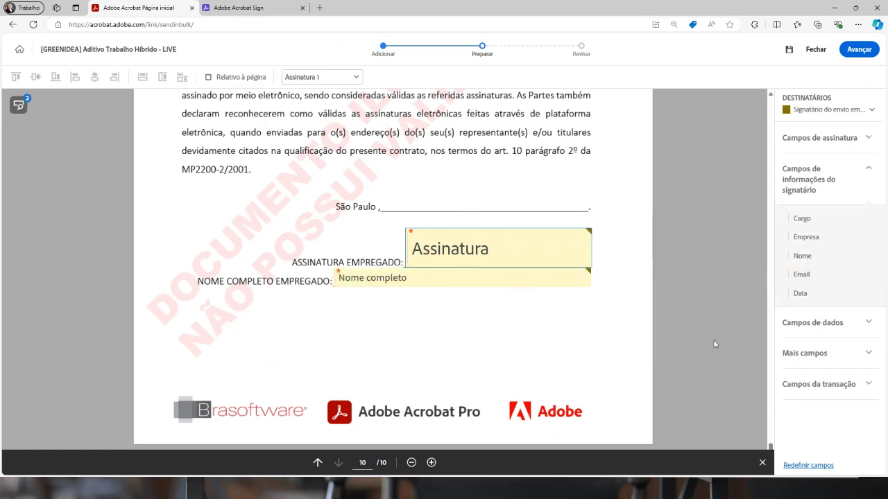
pyautogui.moveTo(797, 294); pyautogui.dragTo(383, 196)
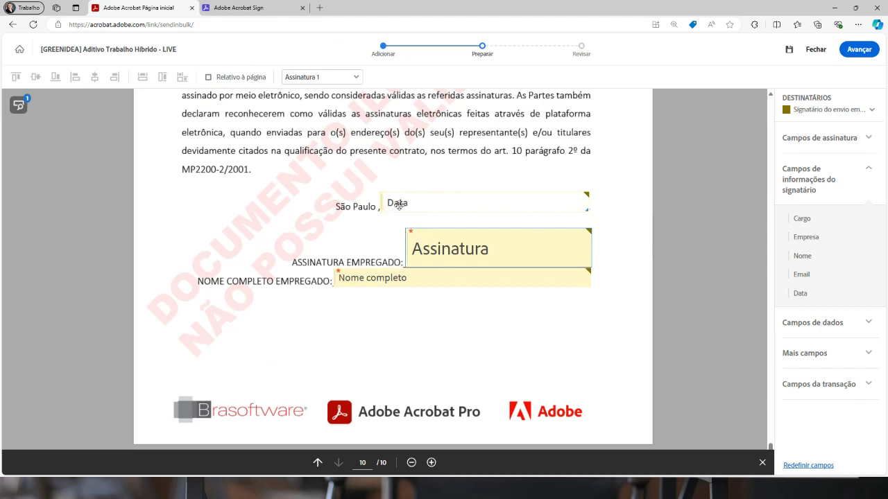
pyautogui.rightClick(399, 204)
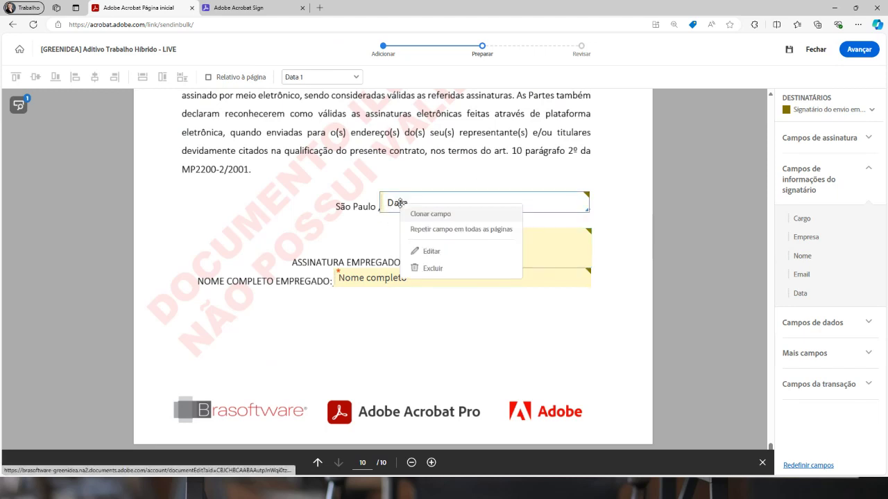
# Switch the date field's Formato de data to Personalizada
pyautogui.click(431, 251)
pyautogui.click(296, 274)
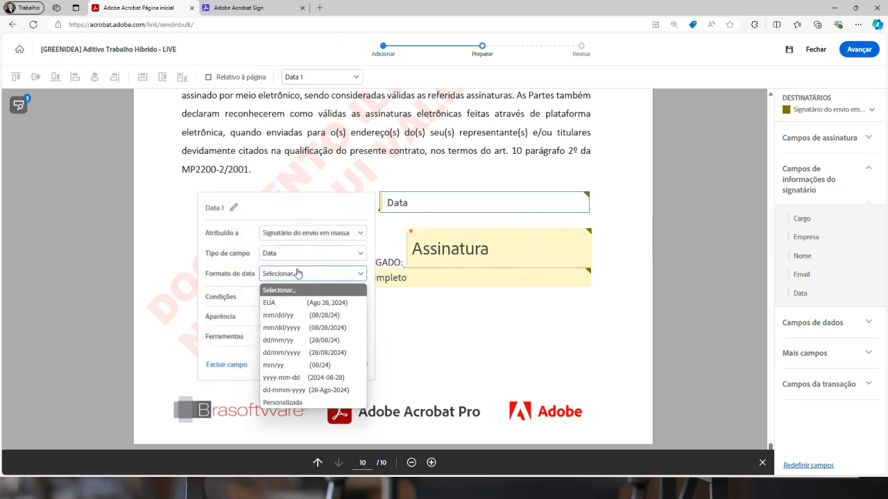
pyautogui.click(297, 404)
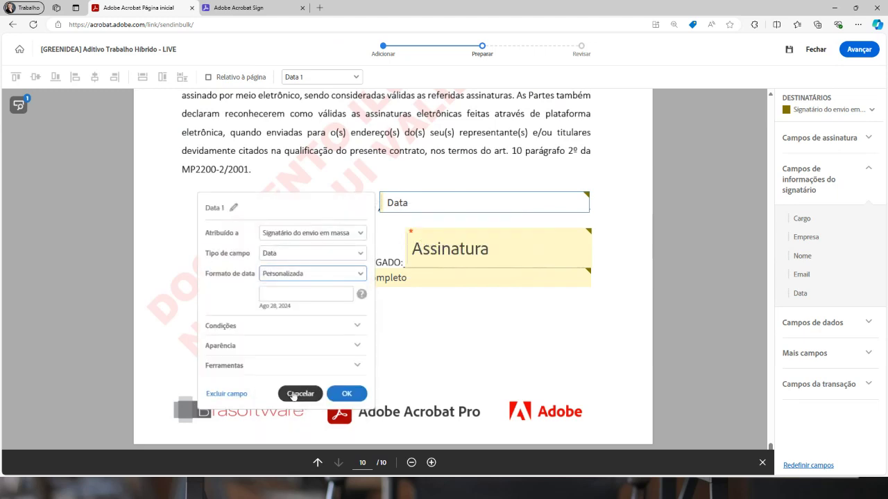
pyautogui.click(326, 295)
# Enter the custom format dd / mmmm / yyyy and apply it
pyautogui.write('dd')
pyautogui.press('BackSpace')
pyautogui.press('BackSpace')
pyautogui.write('DD')
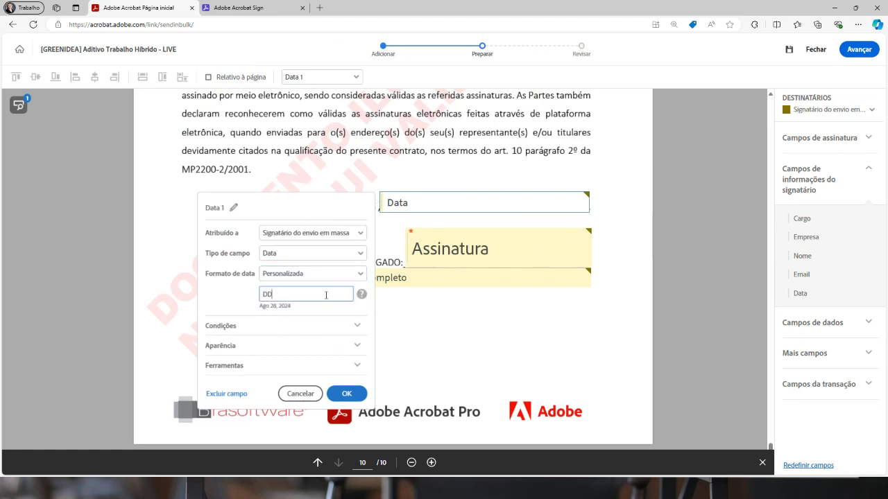
pyautogui.press('BackSpace')
pyautogui.press('BackSpace')
pyautogui.write('dd / mmmm /')
pyautogui.write('yy')
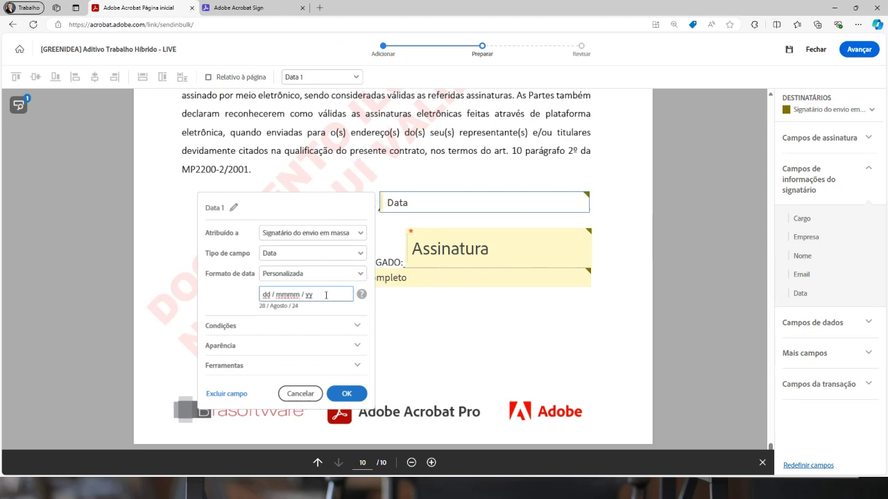
pyautogui.write('yy')
pyautogui.press('BackSpace')
pyautogui.press('BackSpace')
pyautogui.write('yy D')
pyautogui.press('BackSpace')
pyautogui.press('BackSpace')
pyautogui.write('d')
pyautogui.press('BackSpace')
pyautogui.press('BackSpace')
pyautogui.click(347, 394)
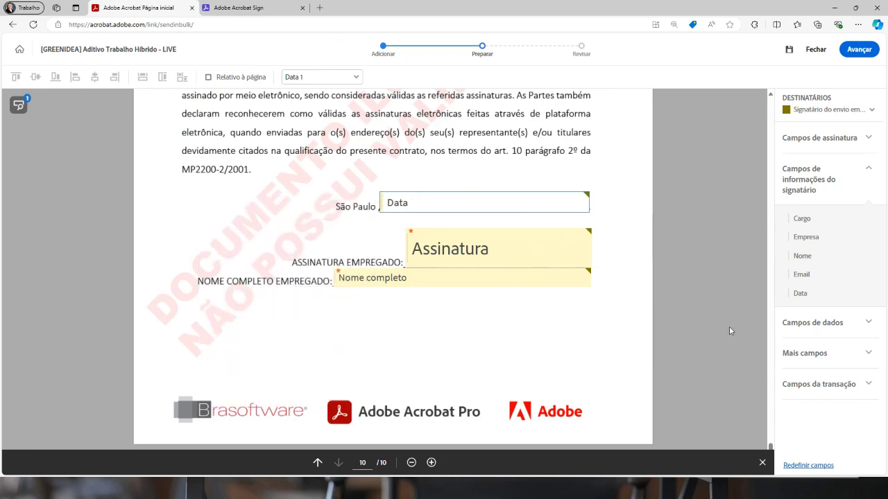
# Review and send the addendum, then open contract management and the latest signing e-mail
pyautogui.scroll(4, 729, 331)
pyautogui.scroll(-4, 653, 295)
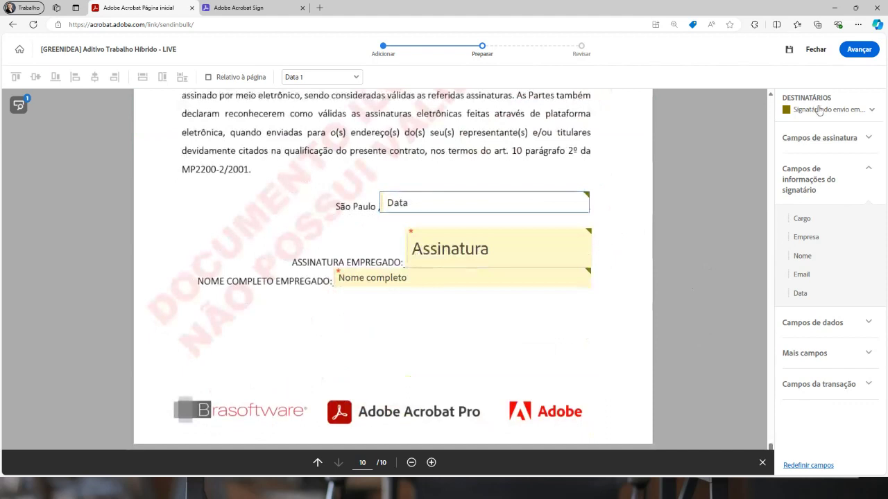
pyautogui.click(862, 52)
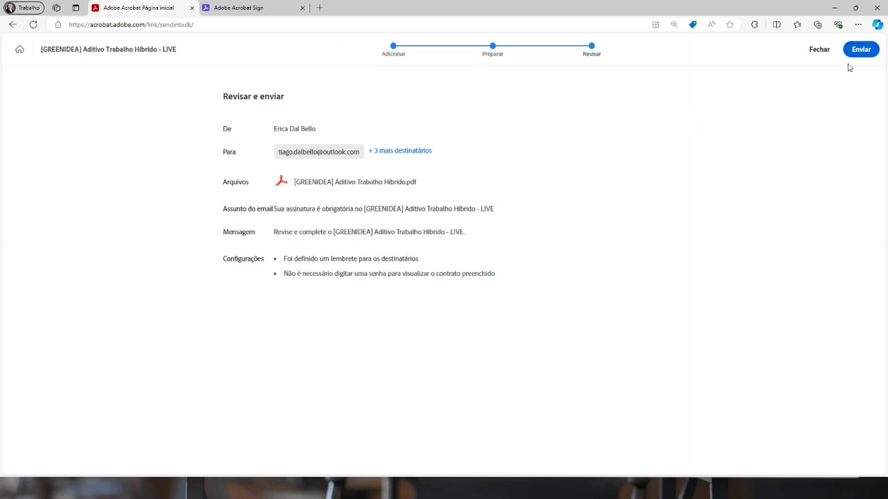
pyautogui.click(861, 54)
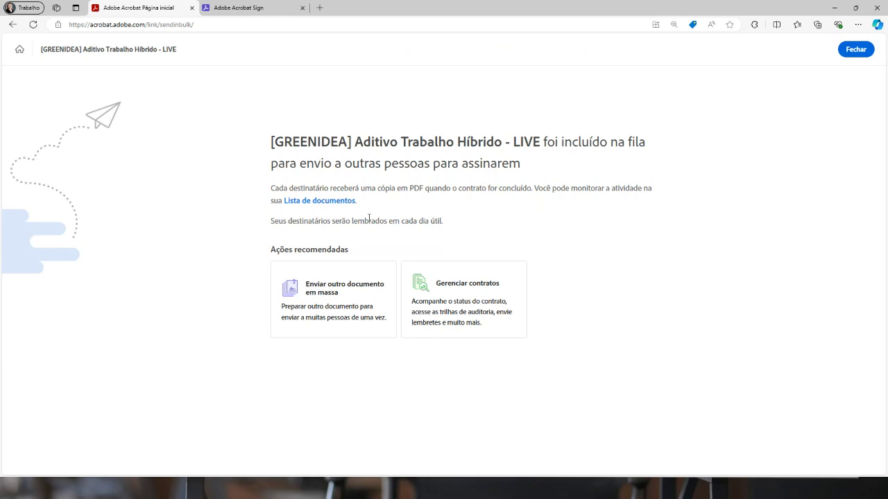
pyautogui.click(470, 285)
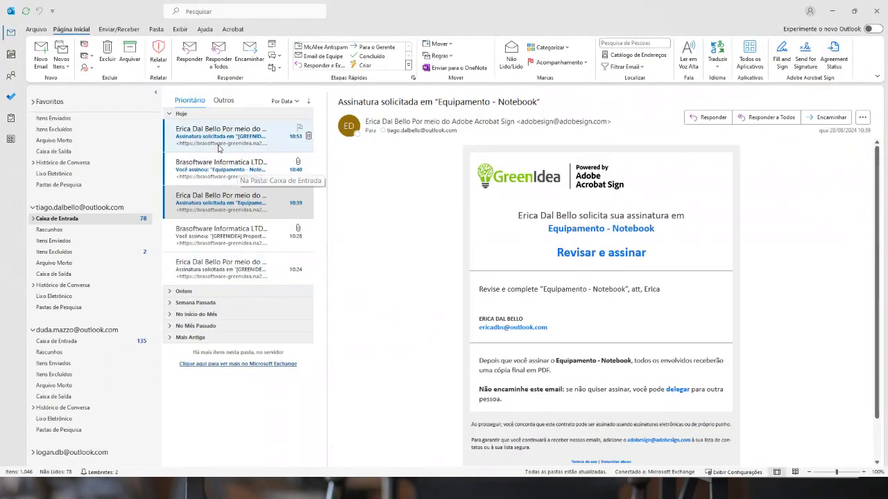
pyautogui.click(219, 143)
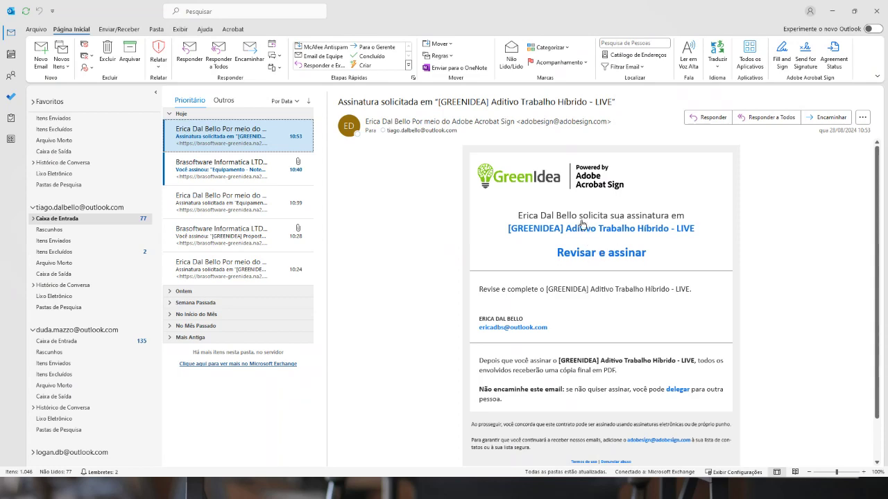
# Check both recipients' Outlook inboxes for the addendum signing request, then return to Acrobat
pyautogui.click(103, 331)
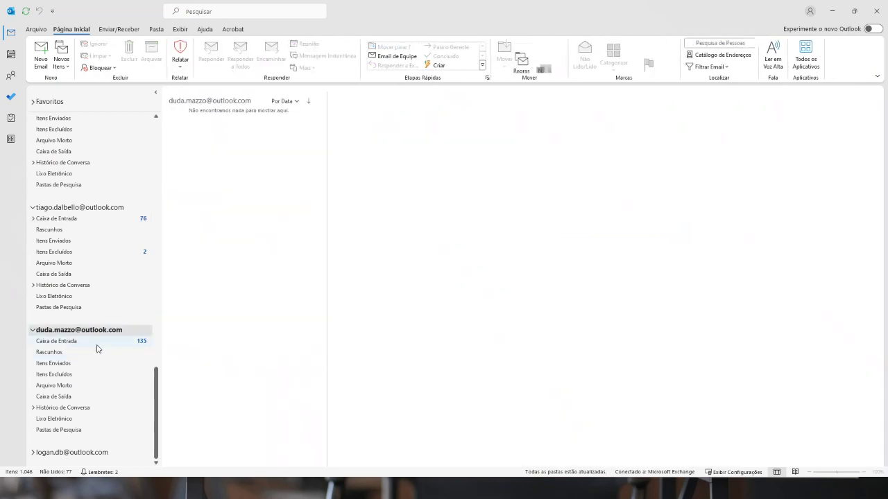
pyautogui.click(97, 343)
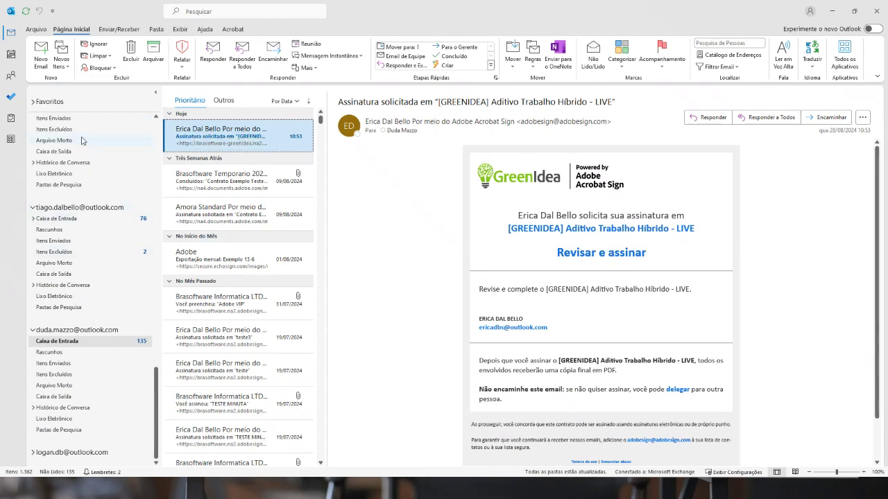
pyautogui.click(94, 221)
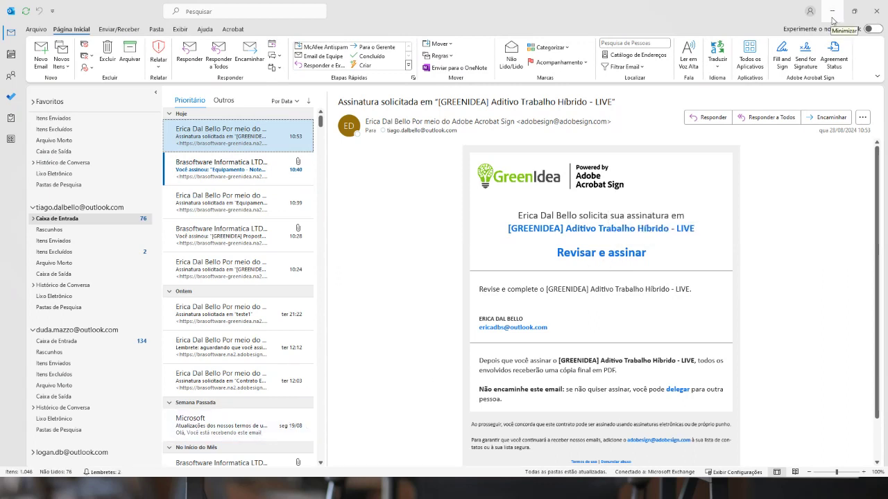
pyautogui.click(832, 13)
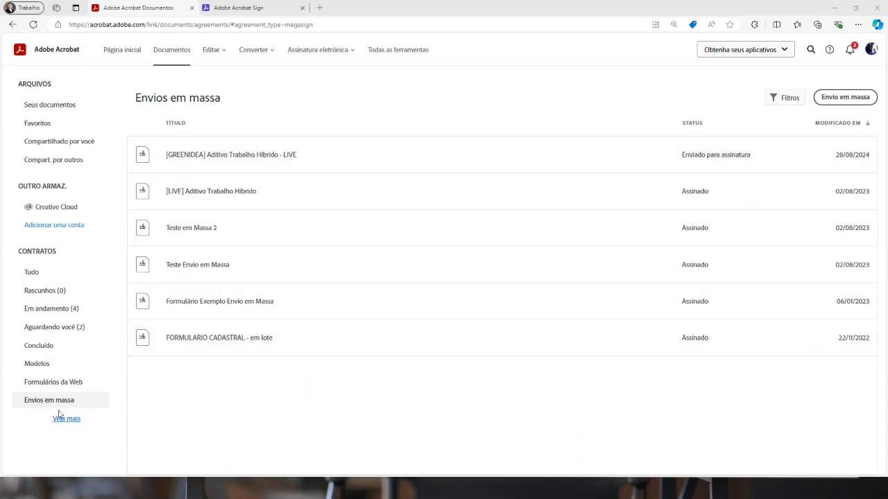
# Open the activity report for '[GREENIDEA] Aditivo Trabalho Hibrido - LIVE' from its Veja mais actions
pyautogui.click(231, 152)
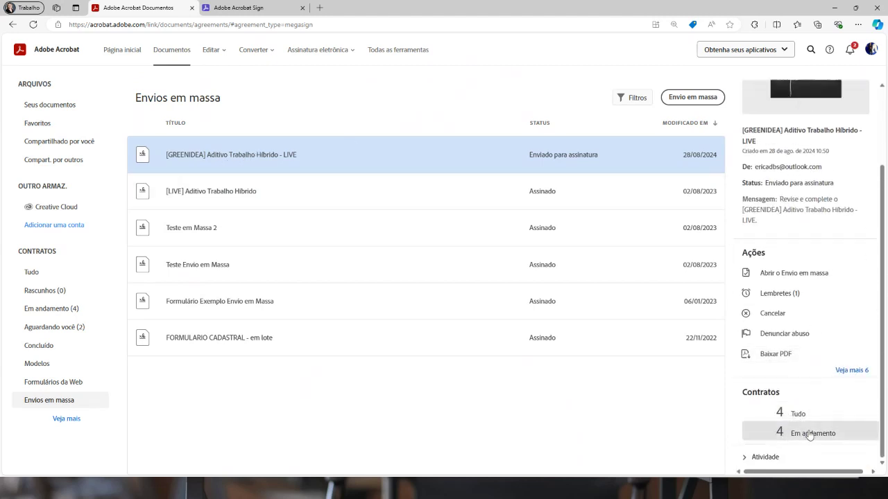
pyautogui.click(846, 374)
pyautogui.scroll(-3, 832, 322)
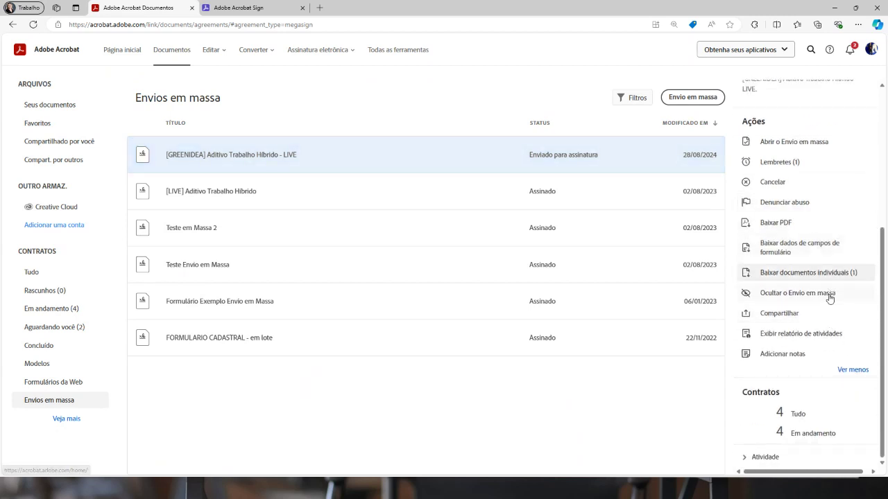
pyautogui.click(785, 334)
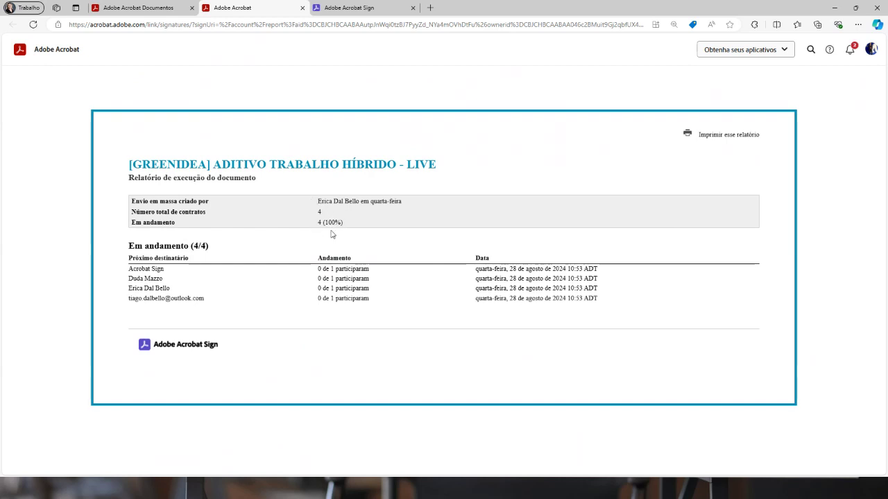
# Review the GreenIdea signing form, then go back to the Envios em massa list and the slideshow
pyautogui.click(338, 7)
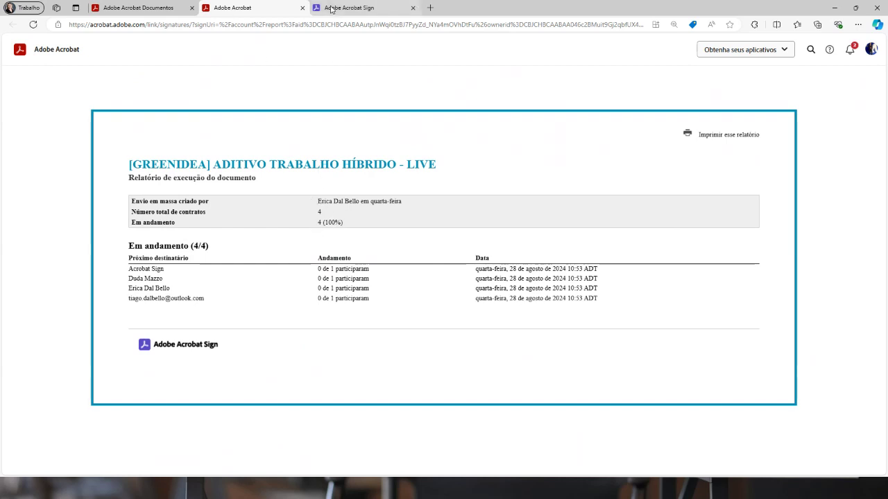
pyautogui.scroll(-4, 614, 287)
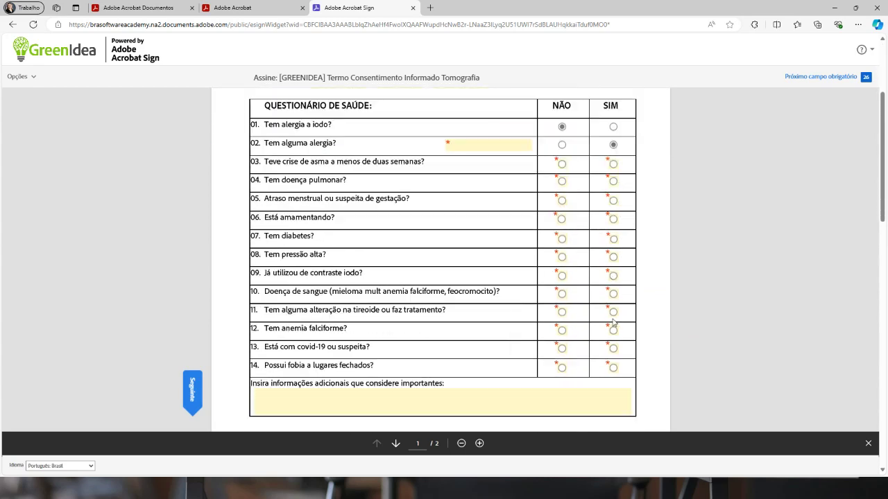
pyautogui.scroll(4, 613, 327)
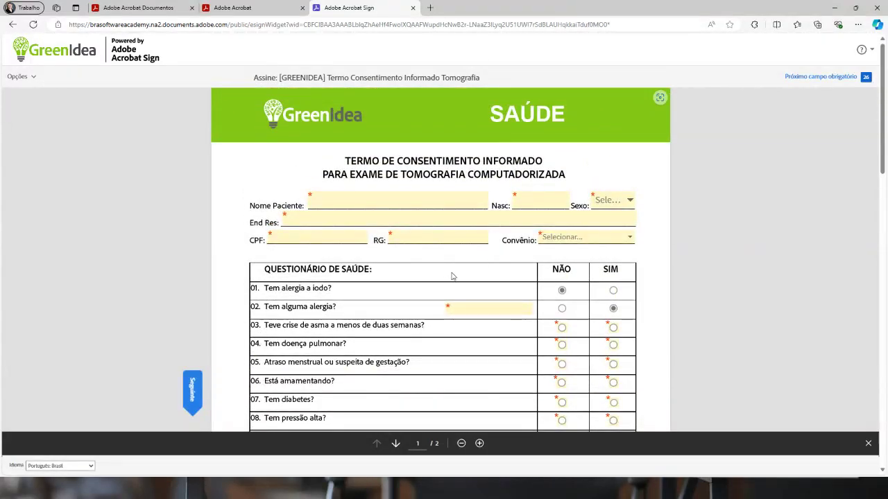
pyautogui.scroll(-3, 755, 232)
pyautogui.scroll(3, 754, 228)
pyautogui.click(132, 10)
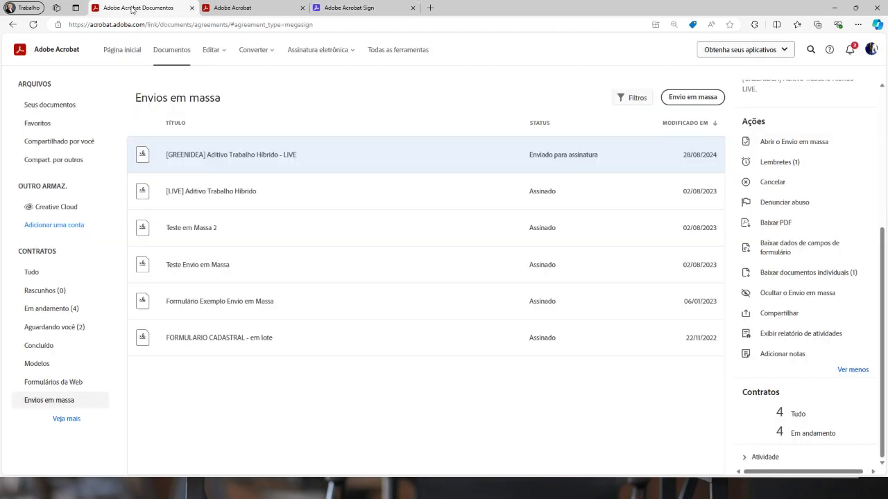
pyautogui.click(161, 492)
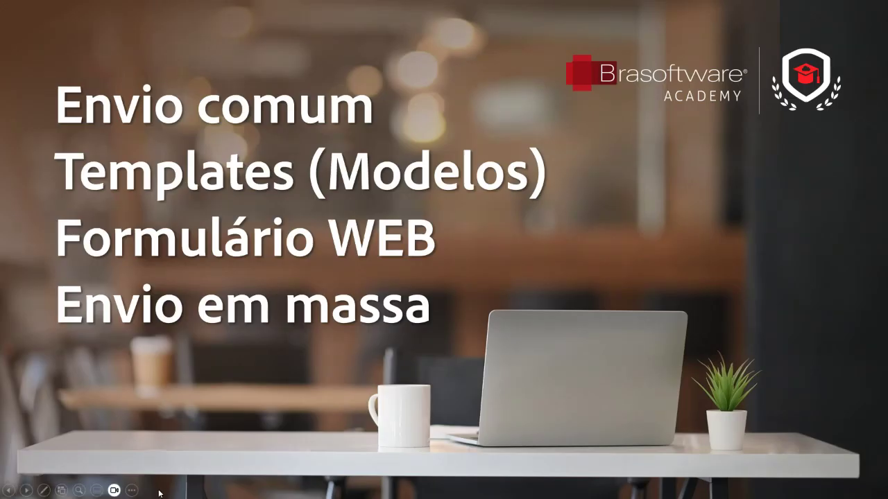
# Bring the slideshow to the closing slide with the adobe.ly/3qeoR9v link and QR code
pyautogui.click(26, 491)
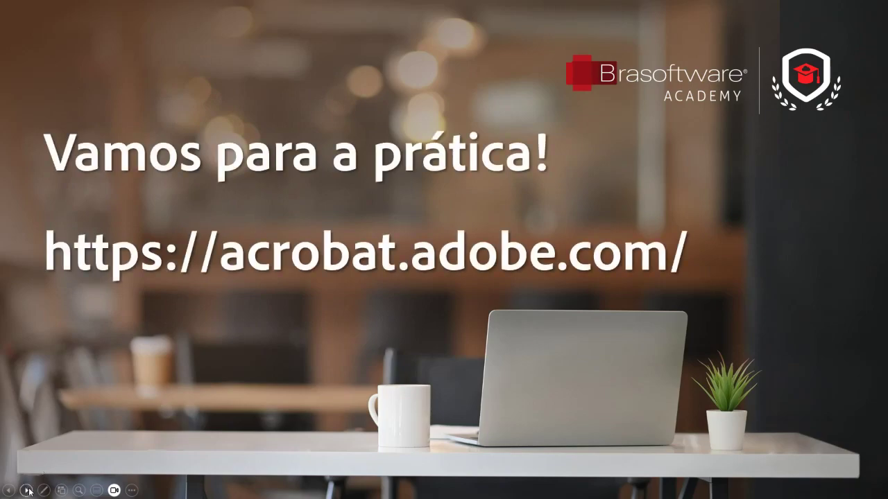
pyautogui.click(27, 490)
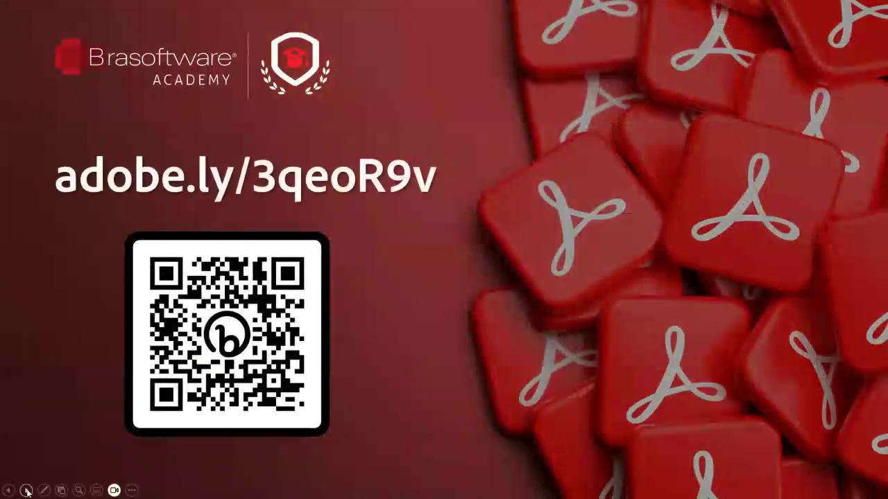
pyautogui.click(27, 491)
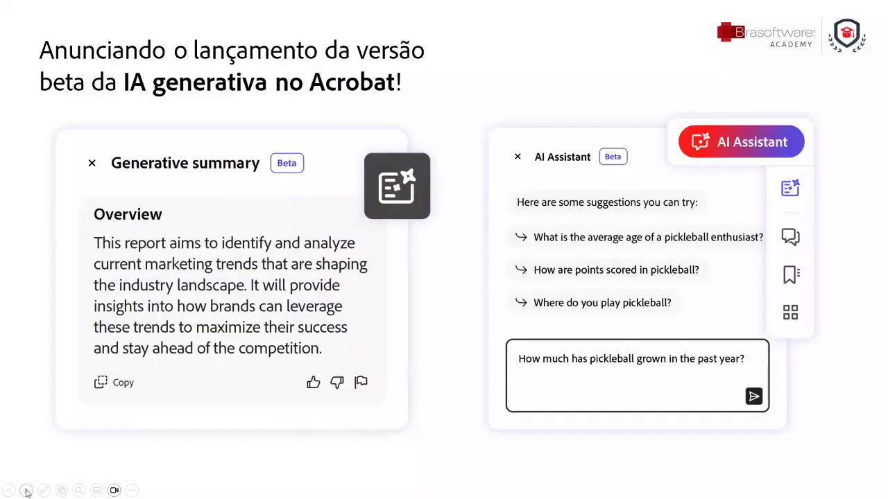
pyautogui.click(9, 491)
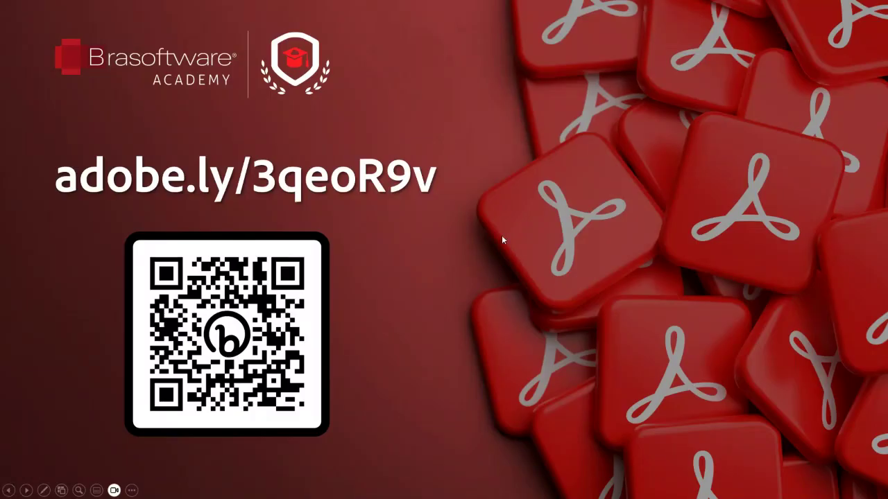